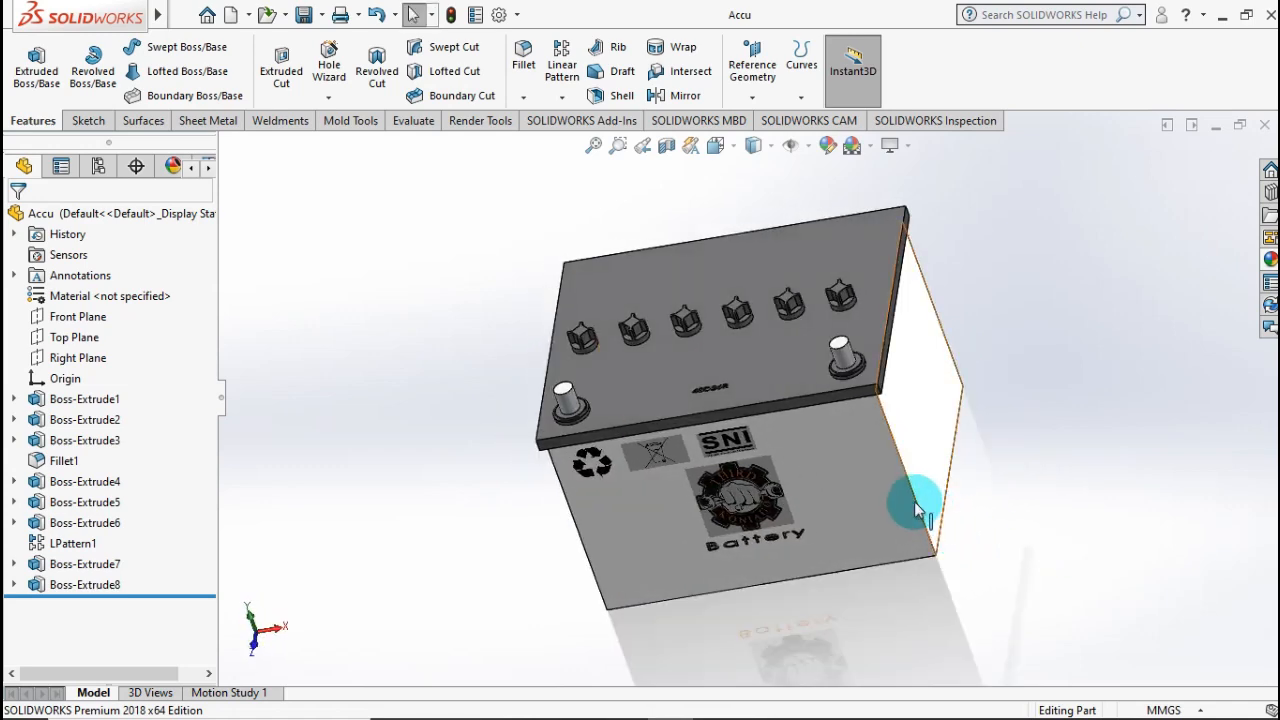
- Start a sketch on the Top Plane and draw a center rectangle about 72 mm high from the origin
key("ctrl+7")
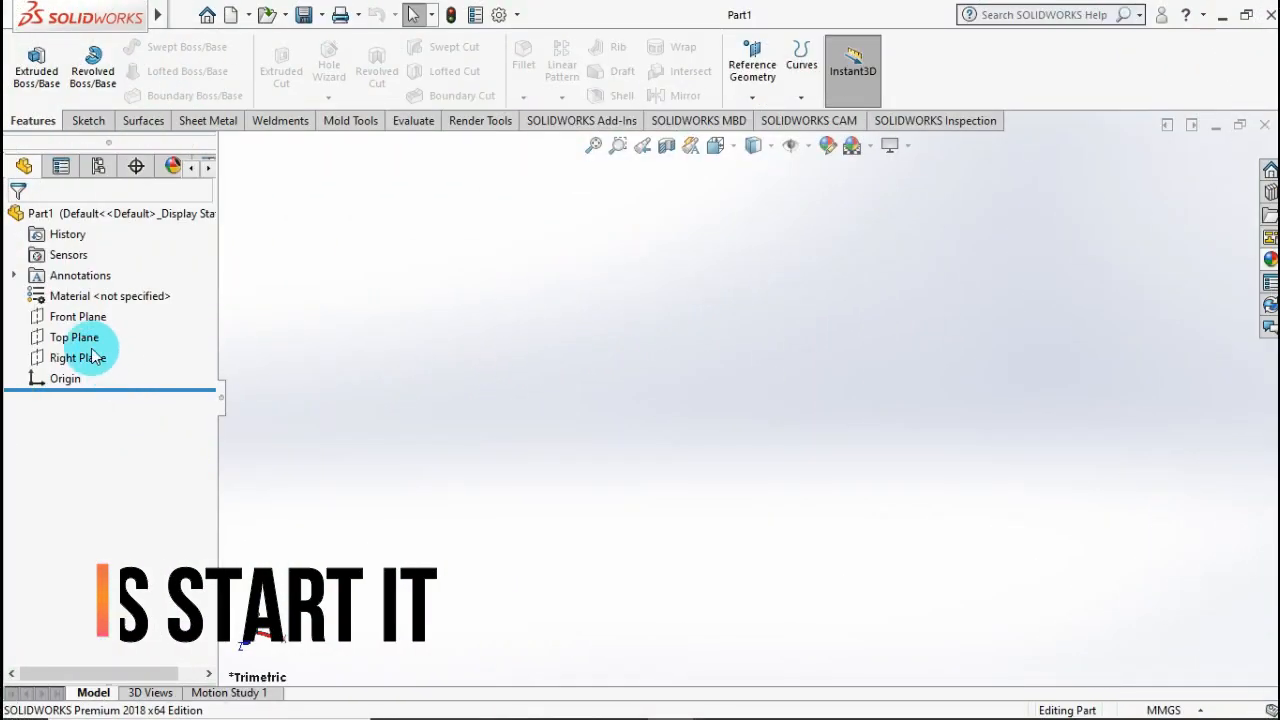
left_click(91, 344)
left_click(107, 322)
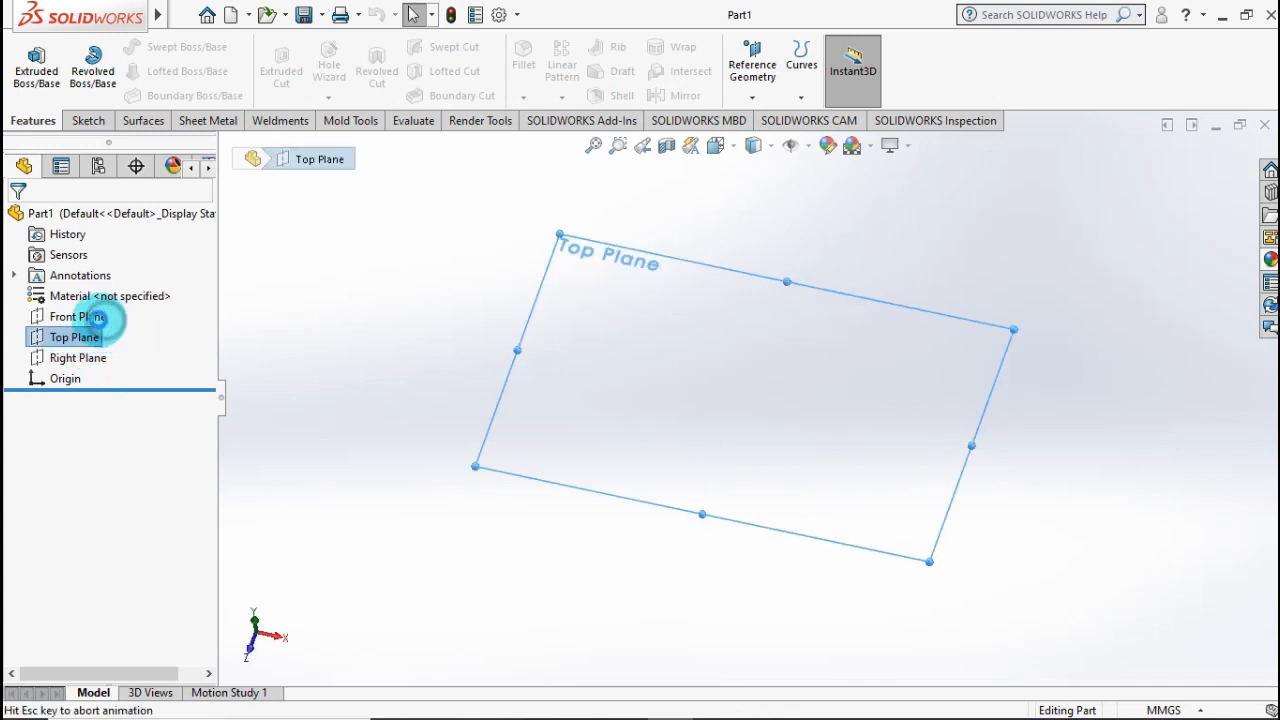
left_click(125, 72)
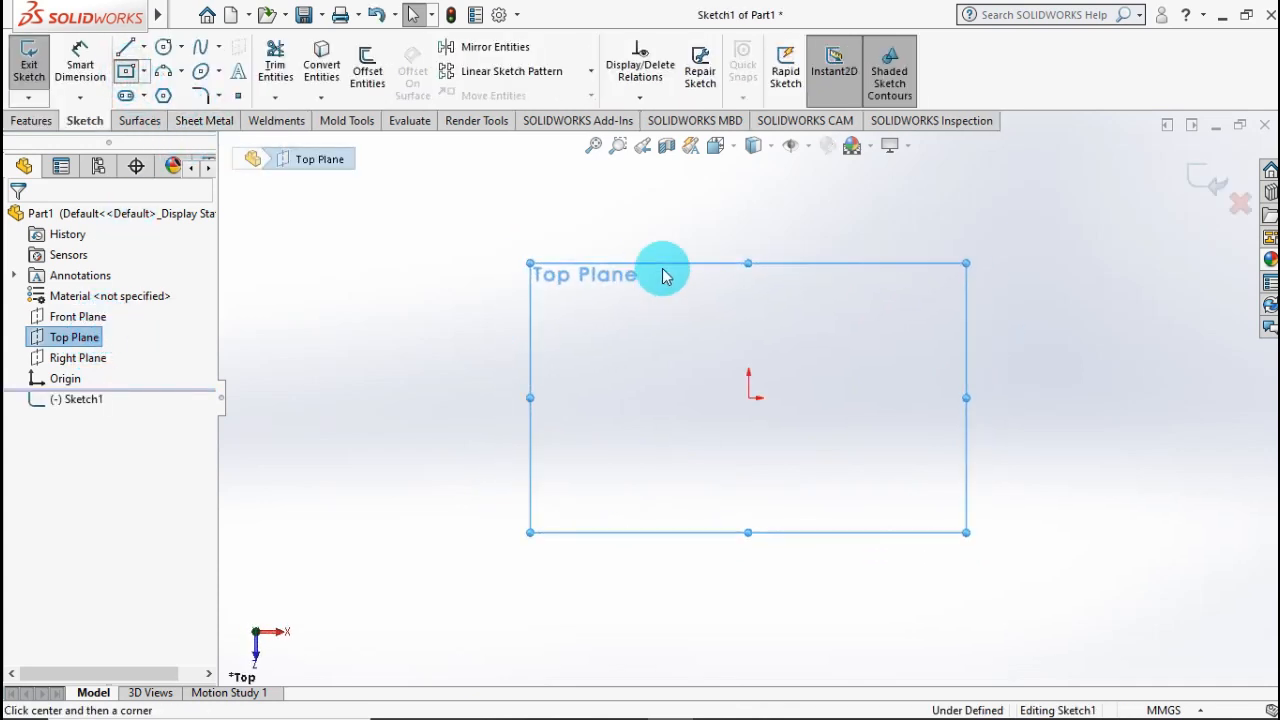
left_click_drag(744, 390, 578, 309)
- Dimension the rectangle 204 mm on its vertical side and 260 mm on its horizontal side
left_click(83, 52)
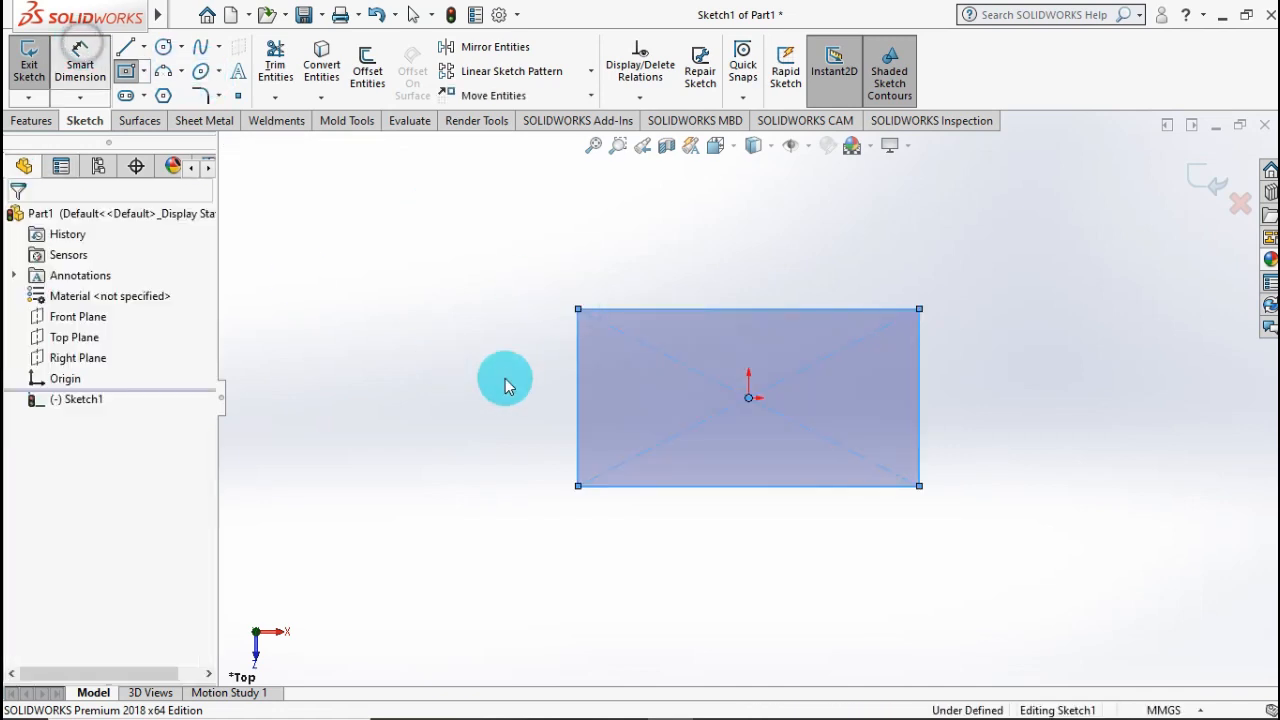
left_click(571, 397)
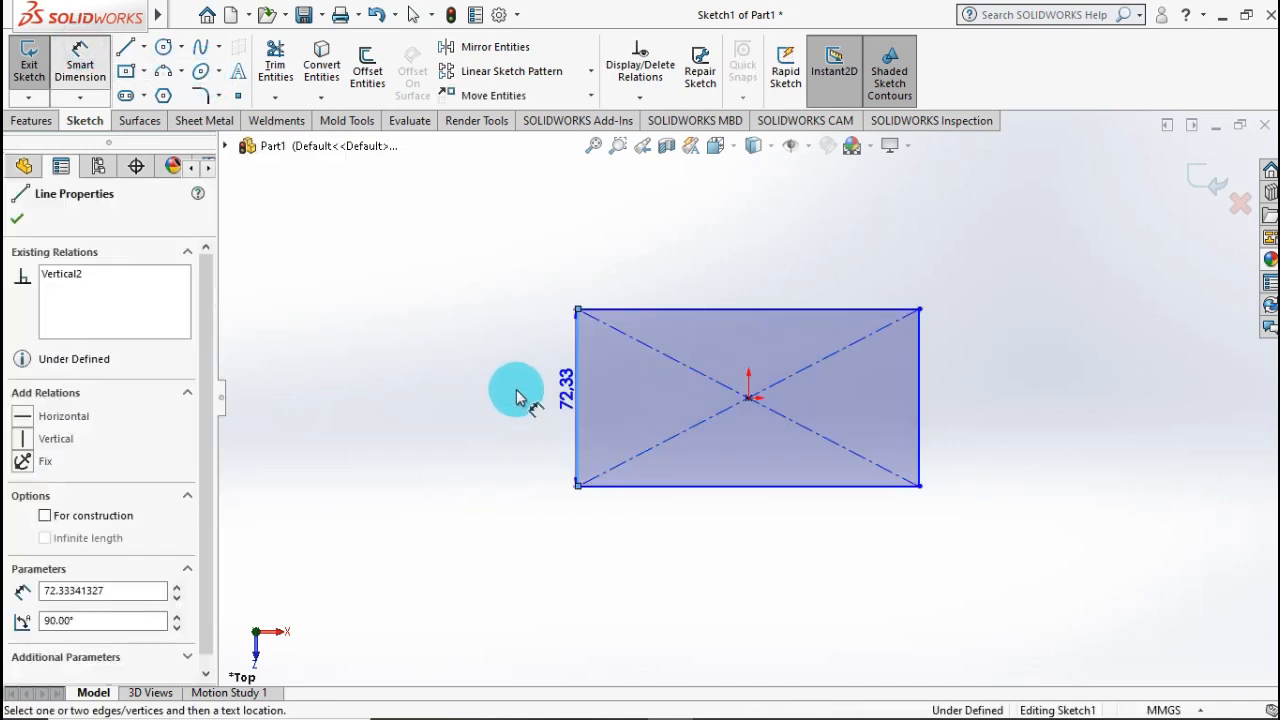
left_click(475, 395)
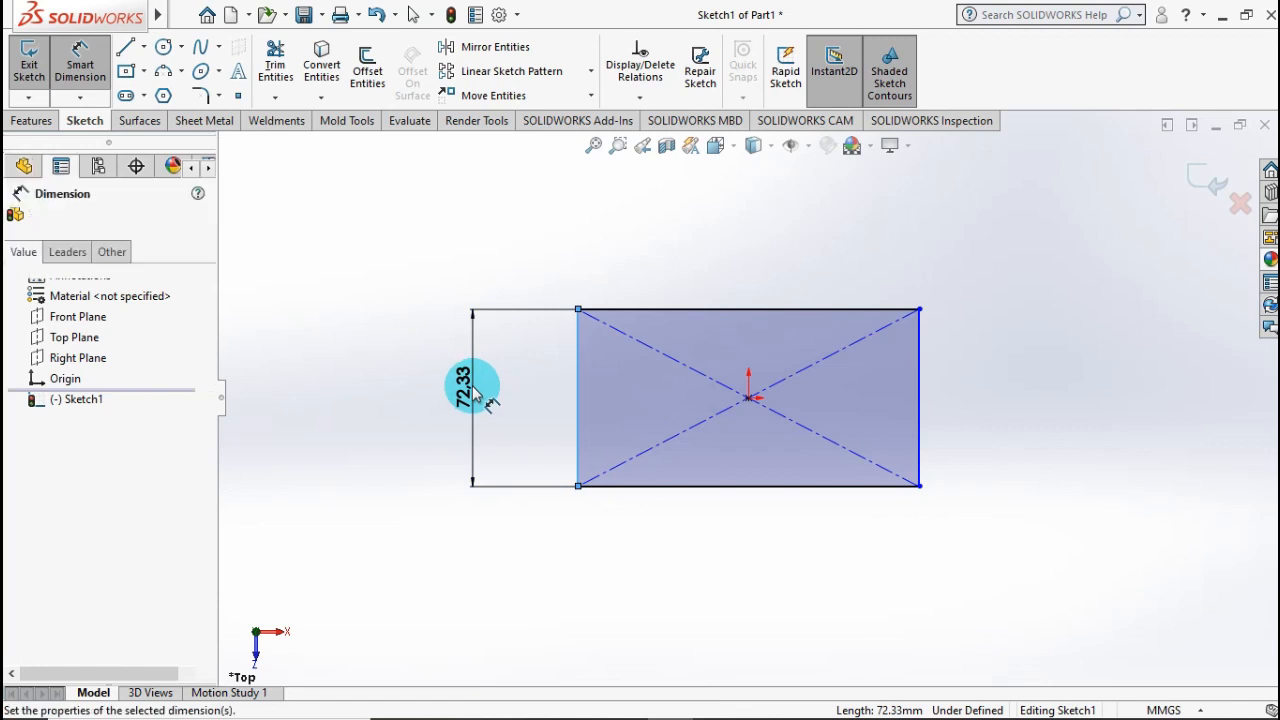
type("204")
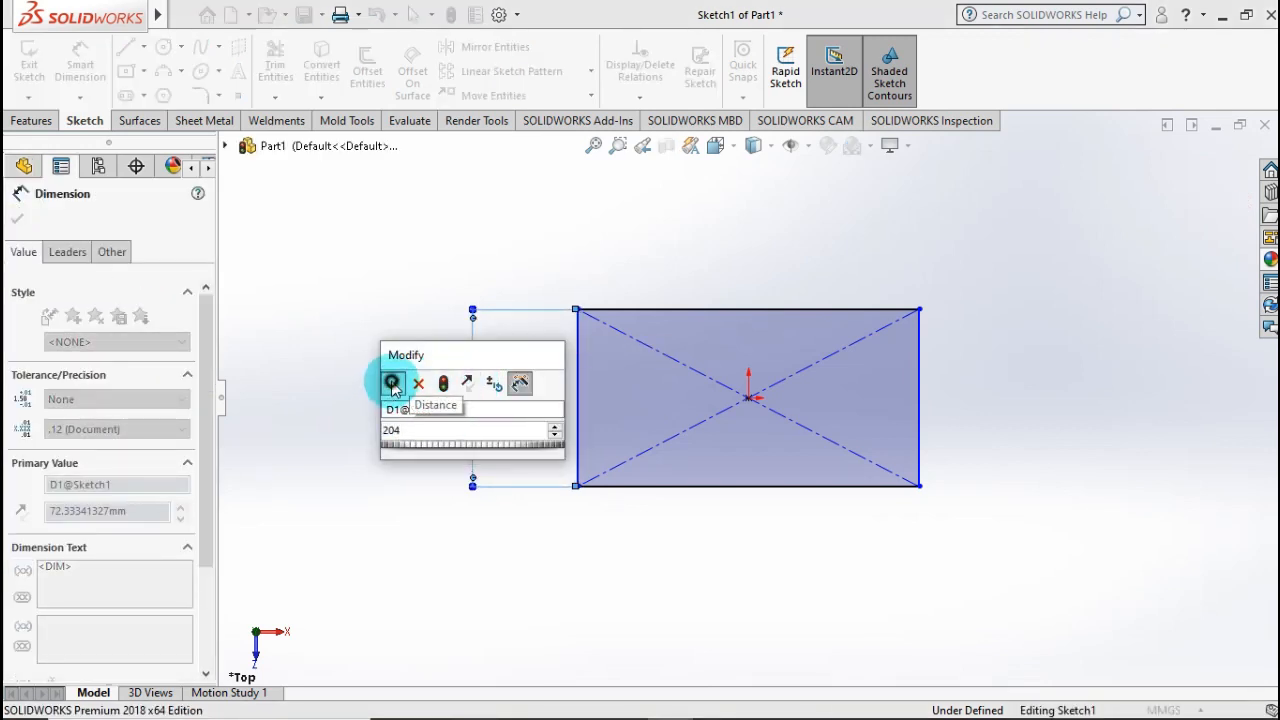
left_click(392, 385)
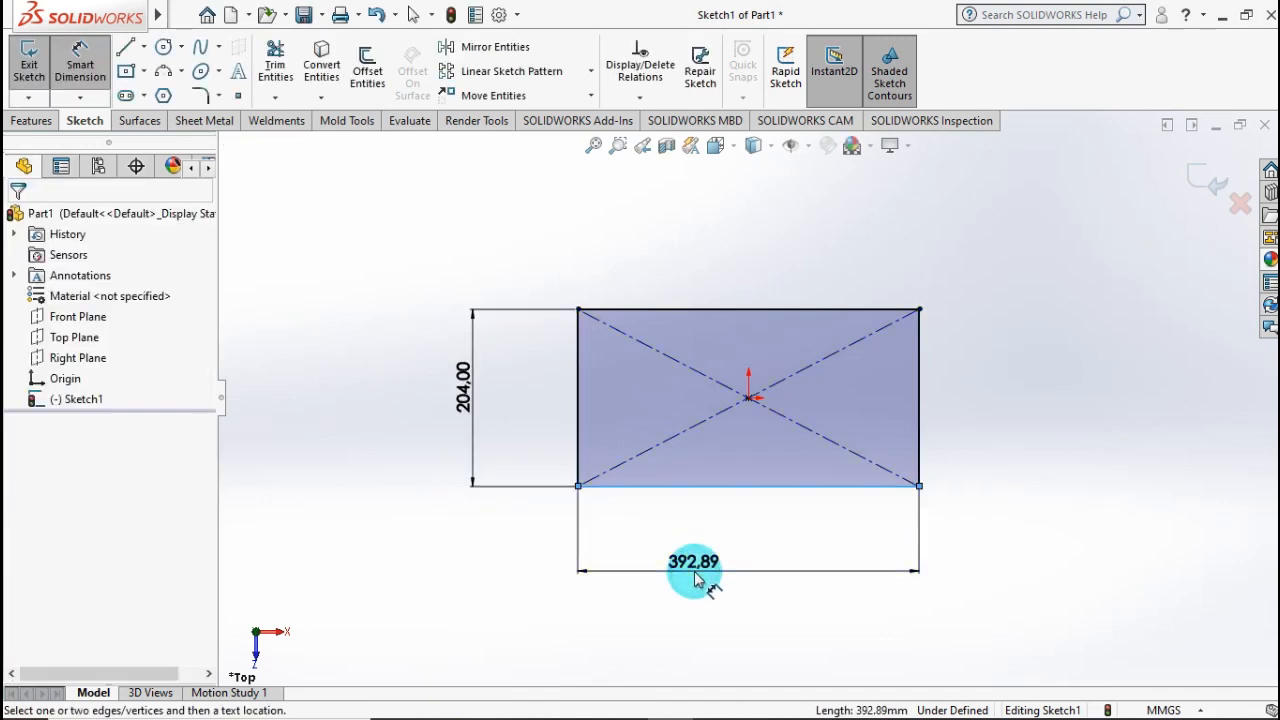
left_click(697, 577)
type("260")
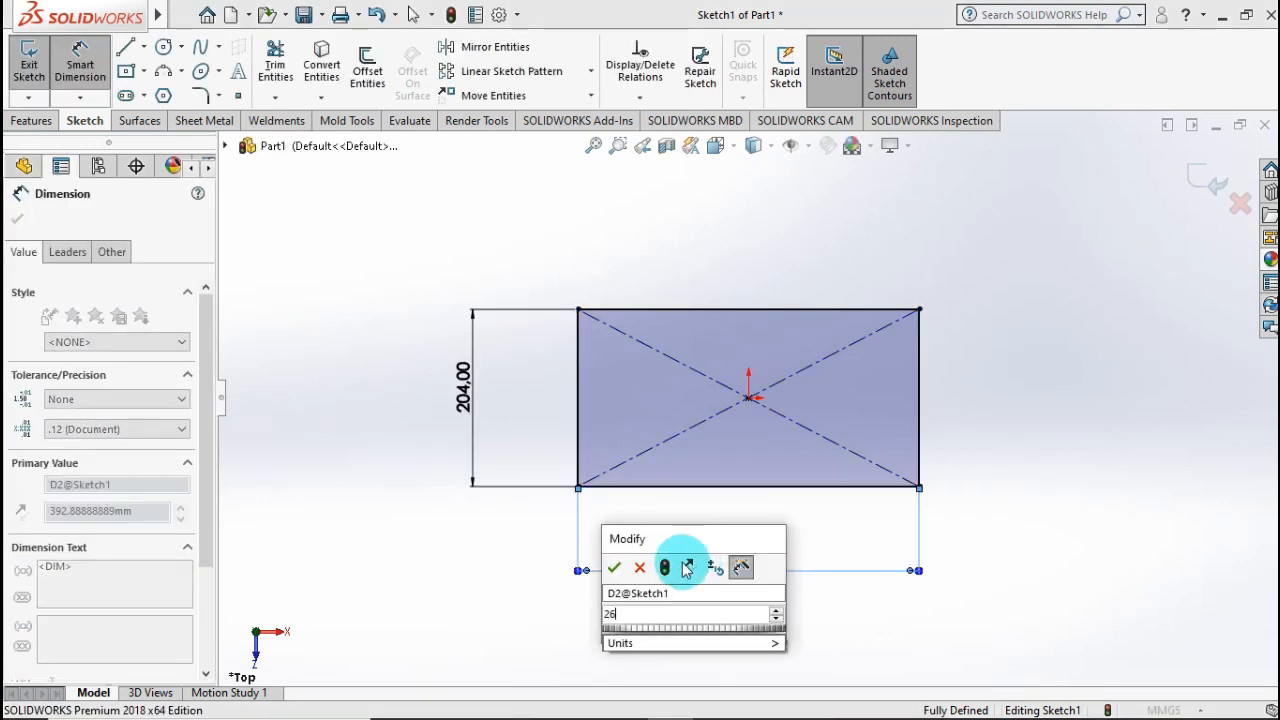
left_click(615, 568)
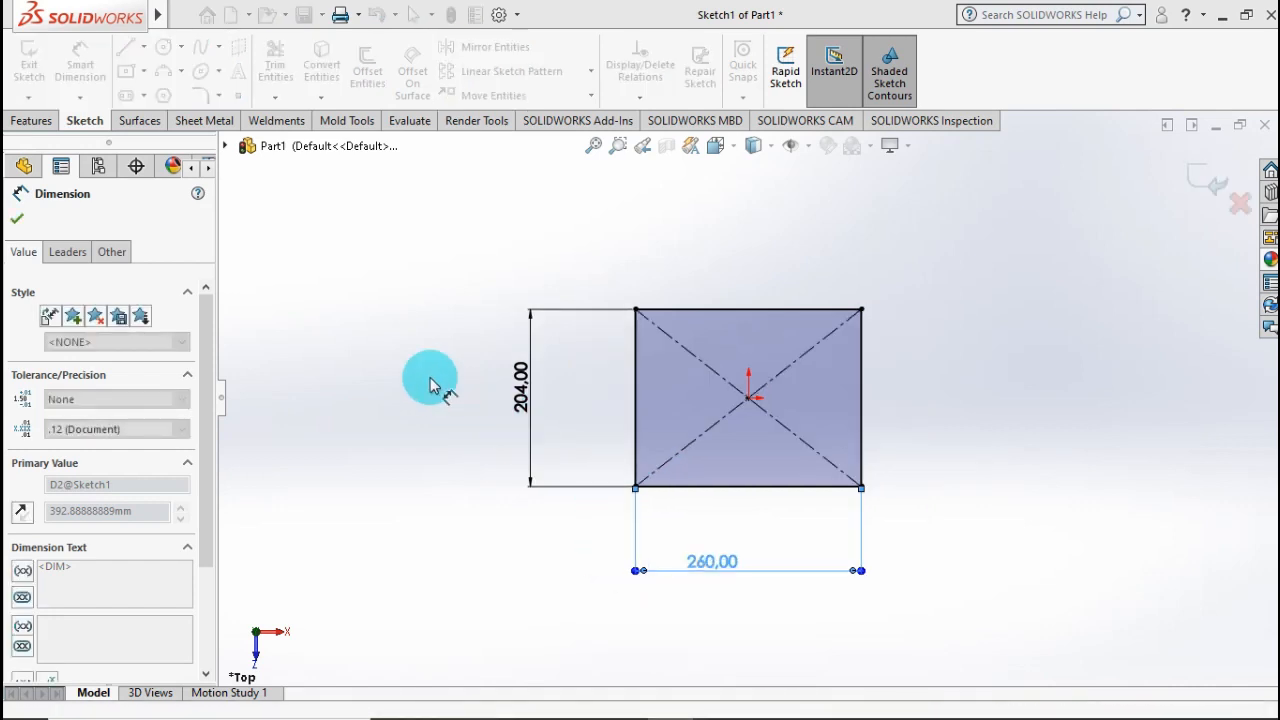
- Extrude the rectangle as a blind boss 163 mm deep to form the battery body
left_click(31, 121)
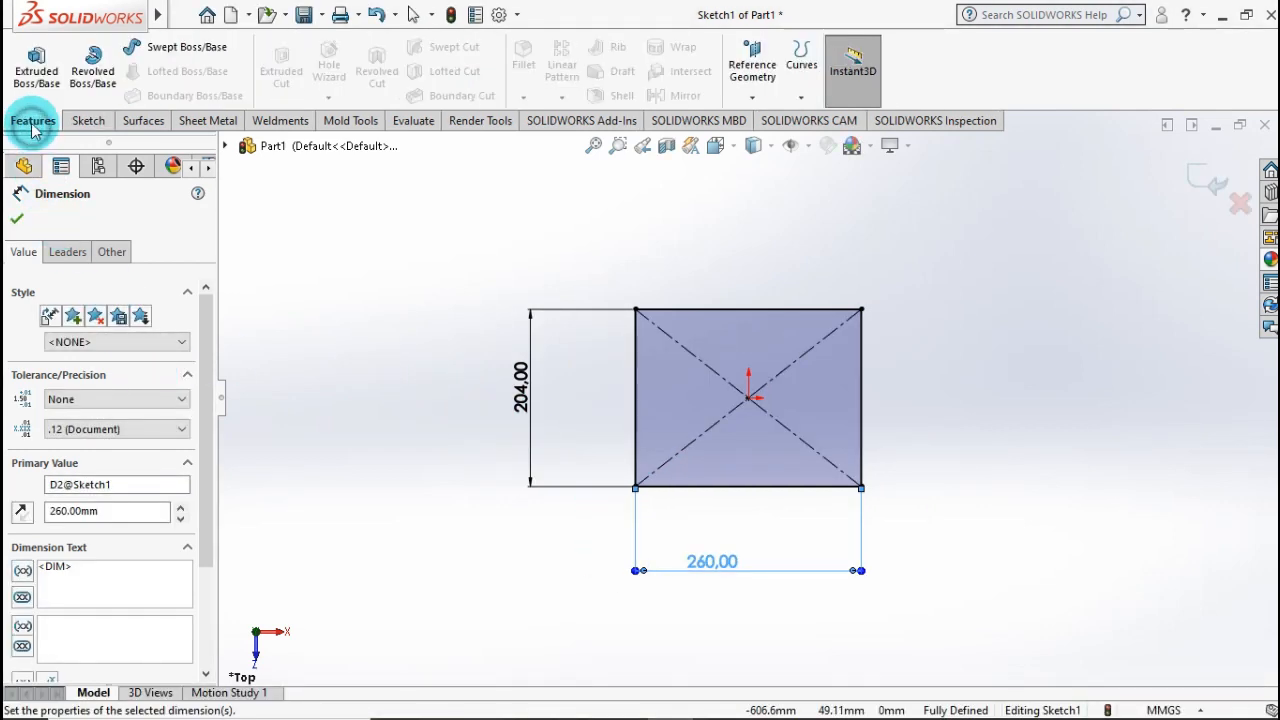
left_click(36, 70)
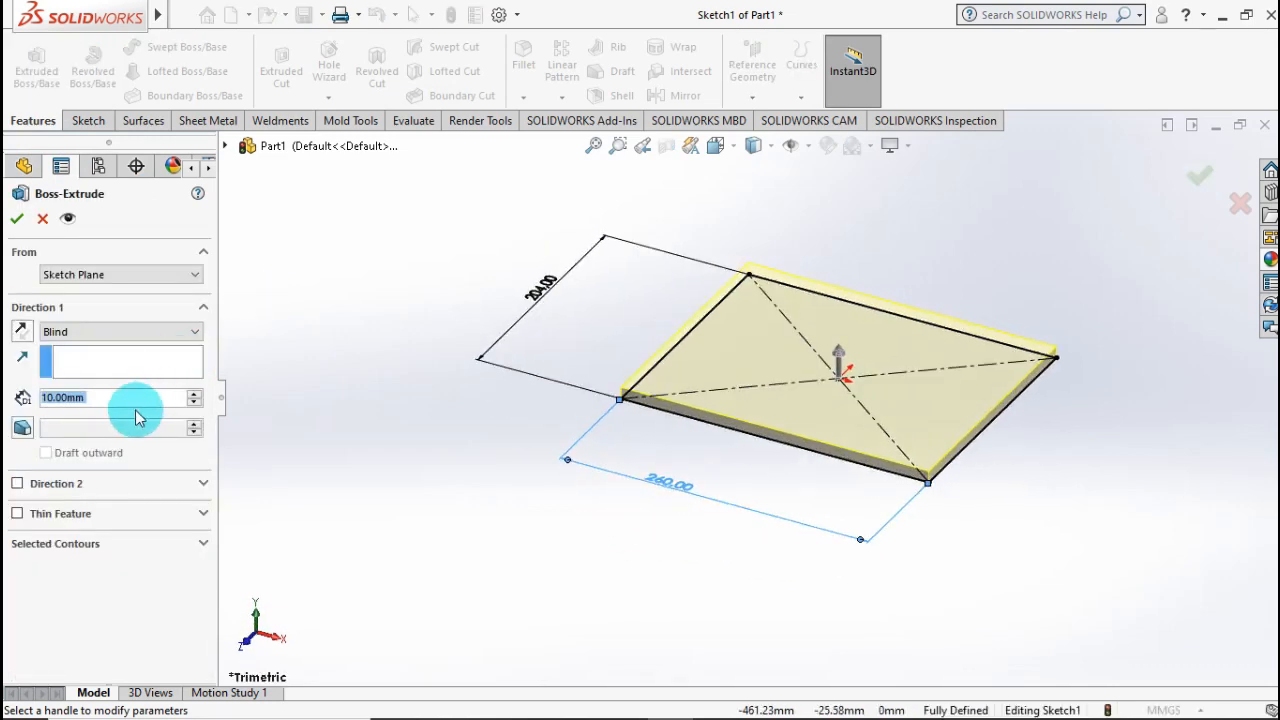
type("163")
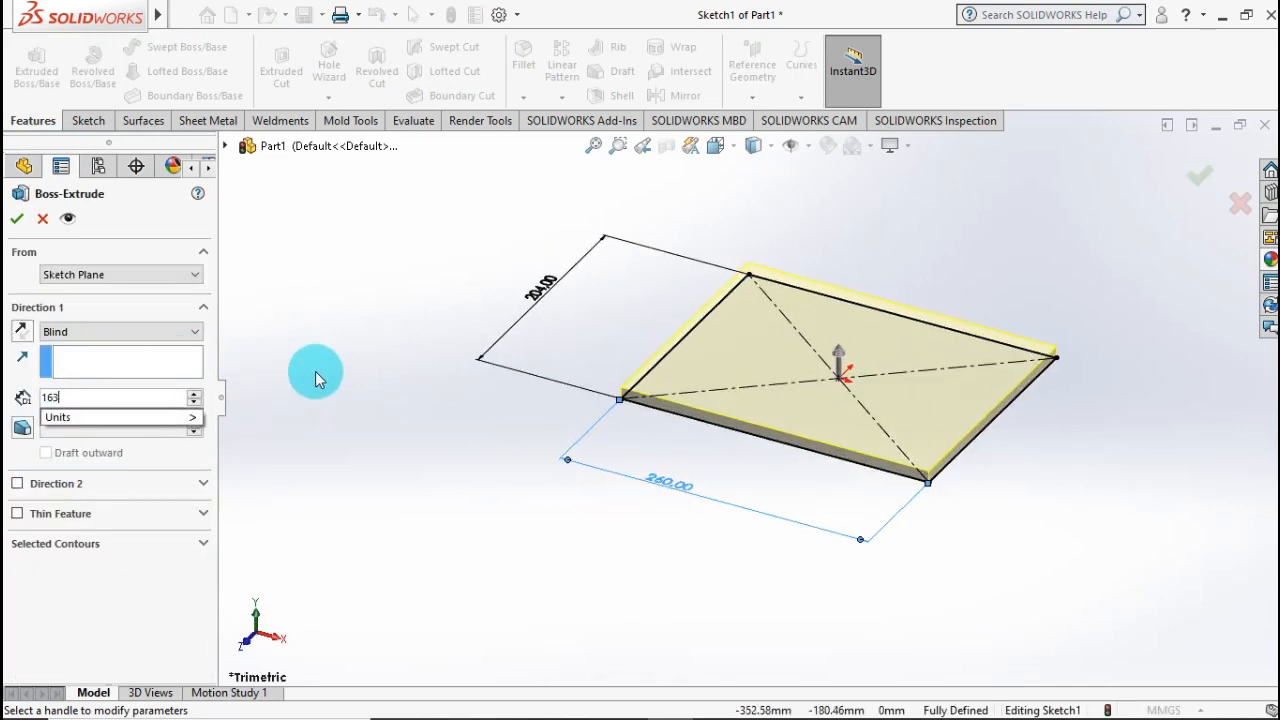
left_click(320, 371)
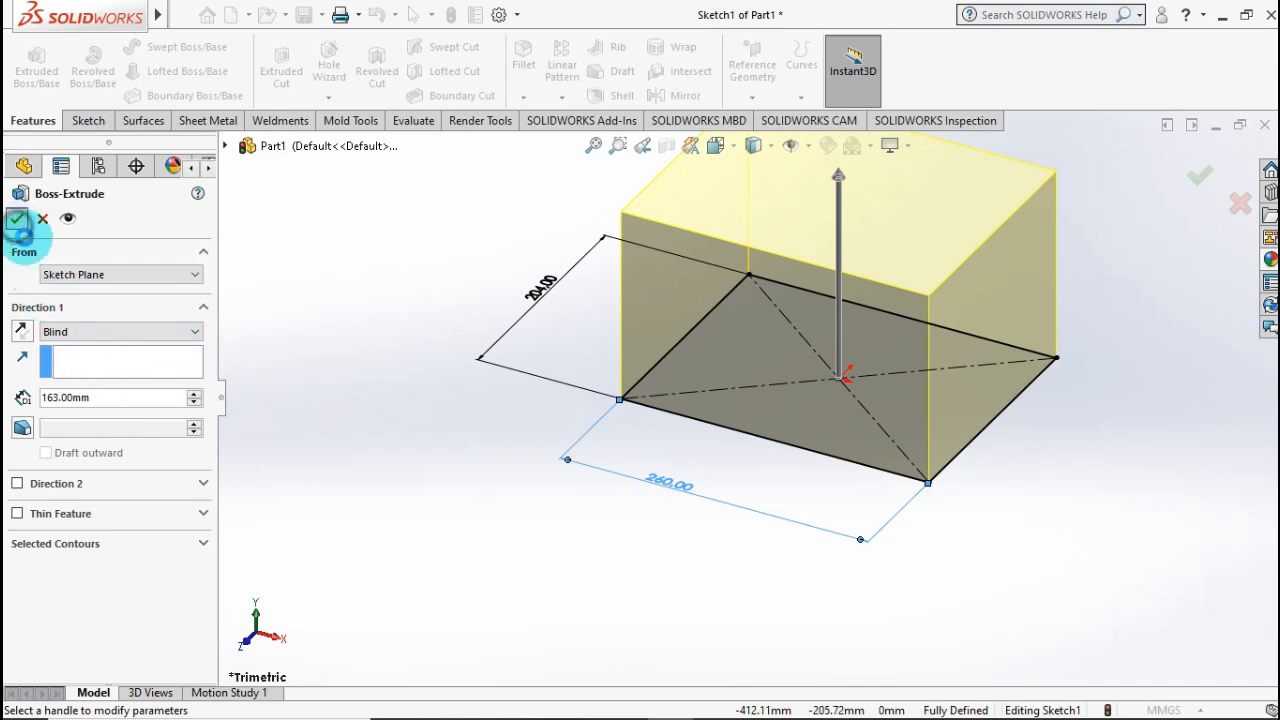
left_click(384, 337)
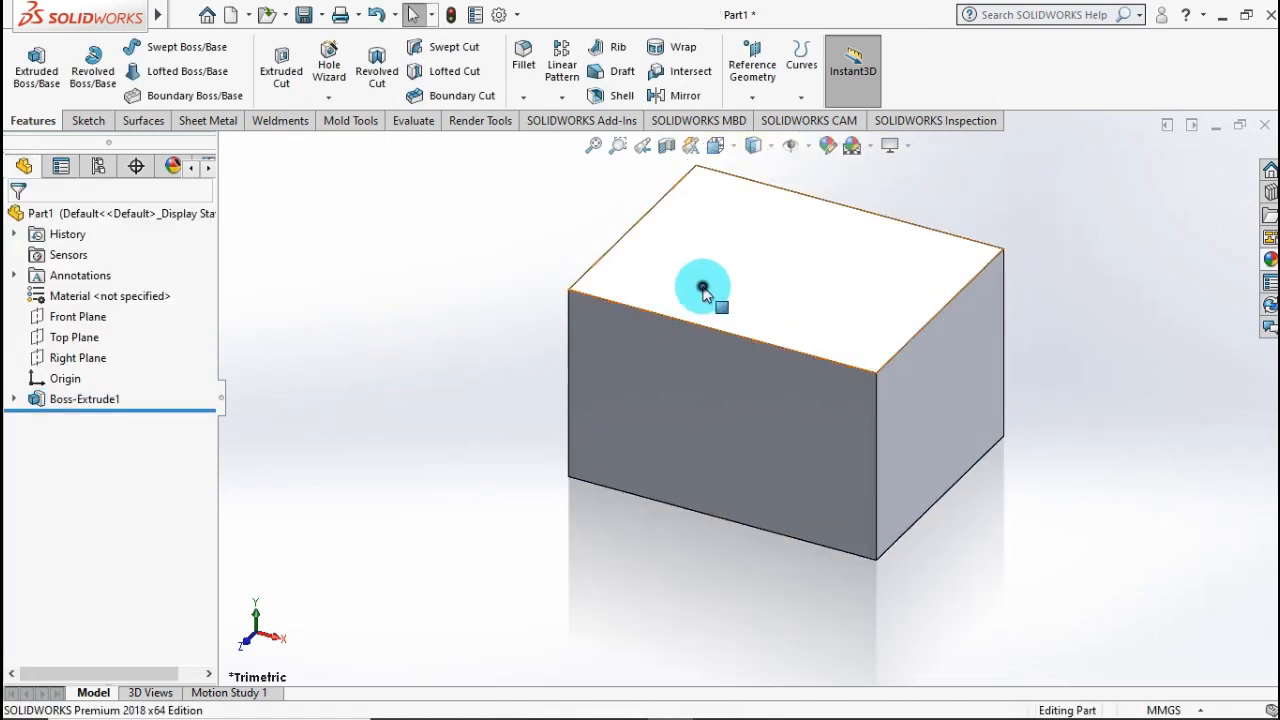
- Sketch a center rectangle from the origin on the block's top face, overhanging it by about 30 mm at the sides and 12 mm at front and back
left_click(725, 280)
left_click(786, 232)
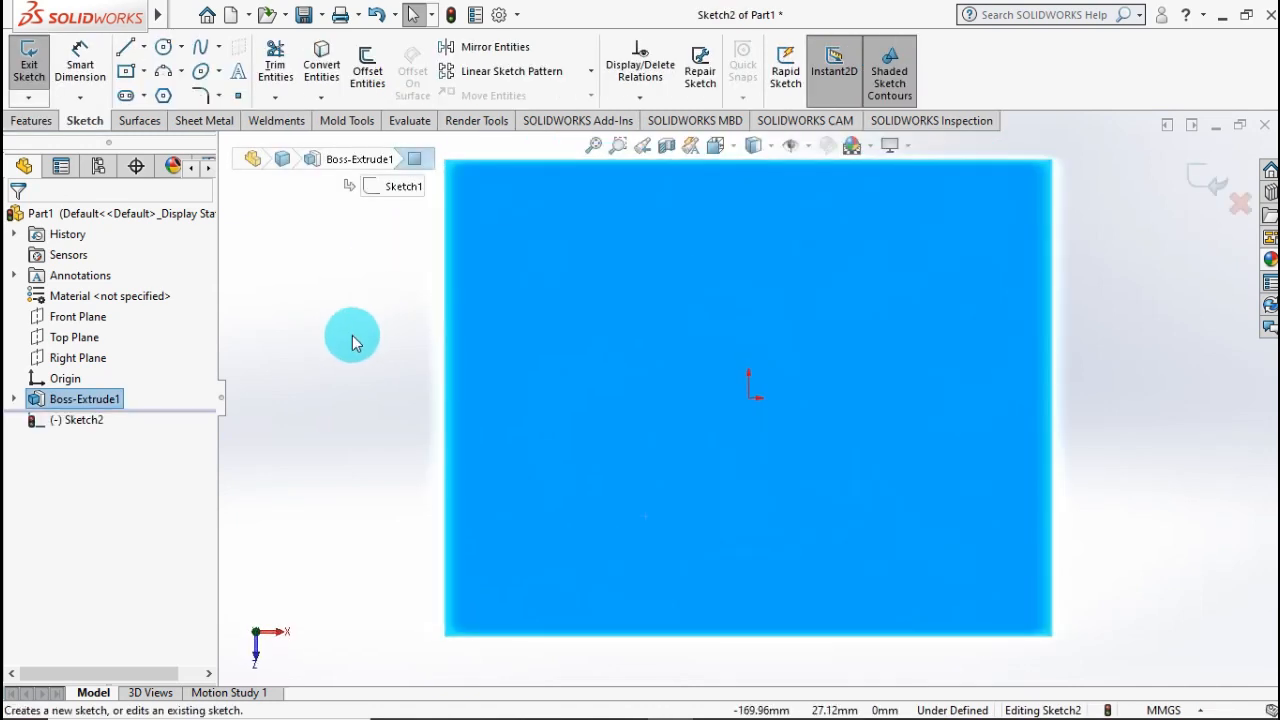
left_click(281, 310)
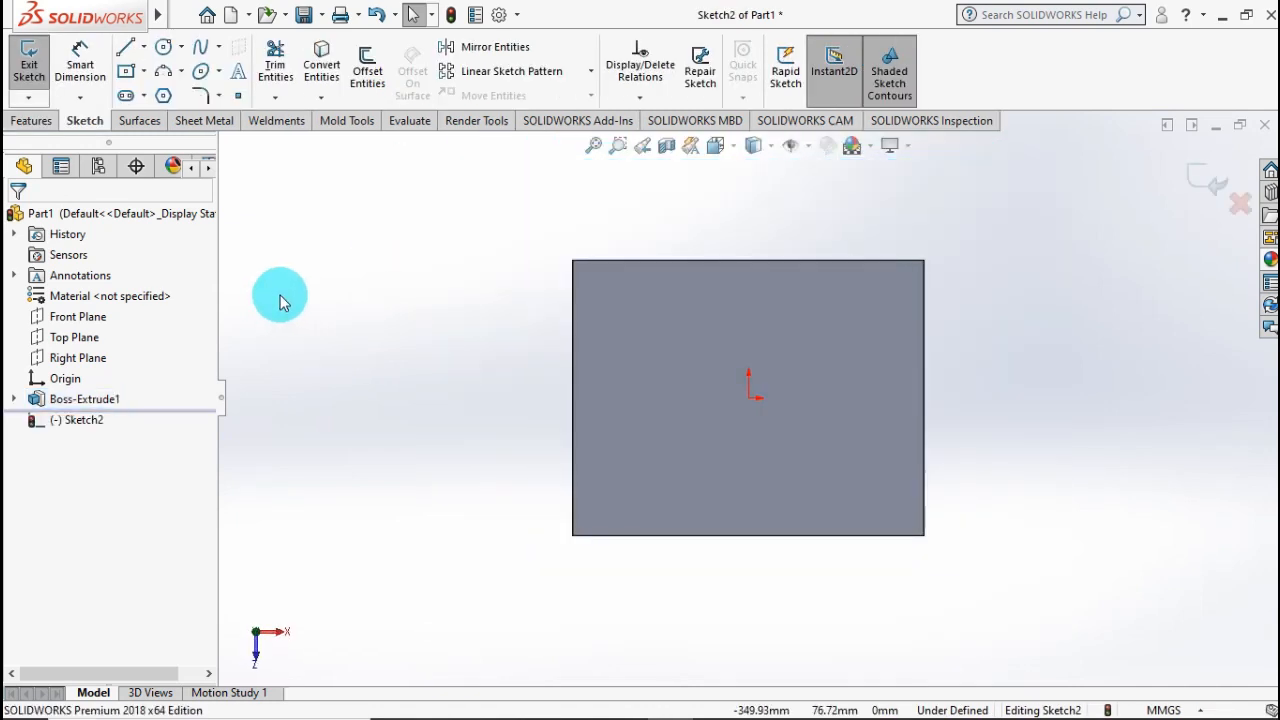
left_click(125, 75)
left_click(744, 399)
left_click_drag(748, 398, 532, 243)
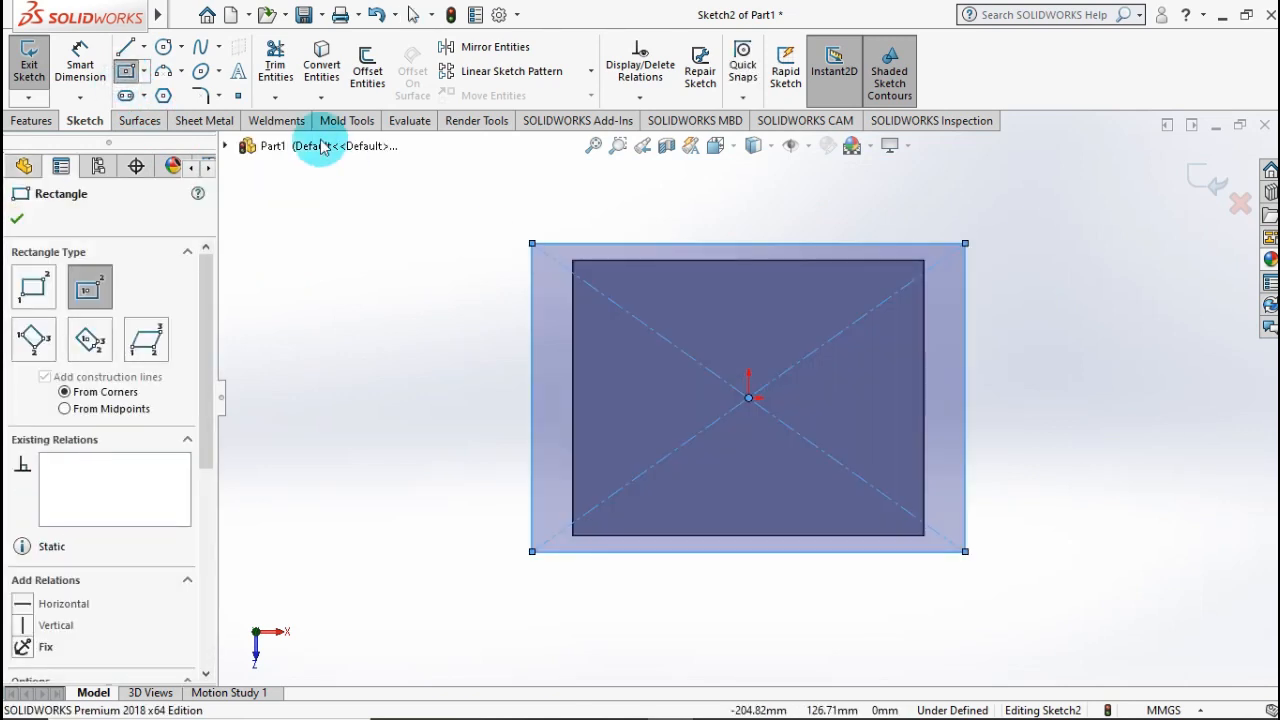
- Dimension the new rectangle's side and back lines at 5 mm from the block's corresponding edges
left_click(94, 74)
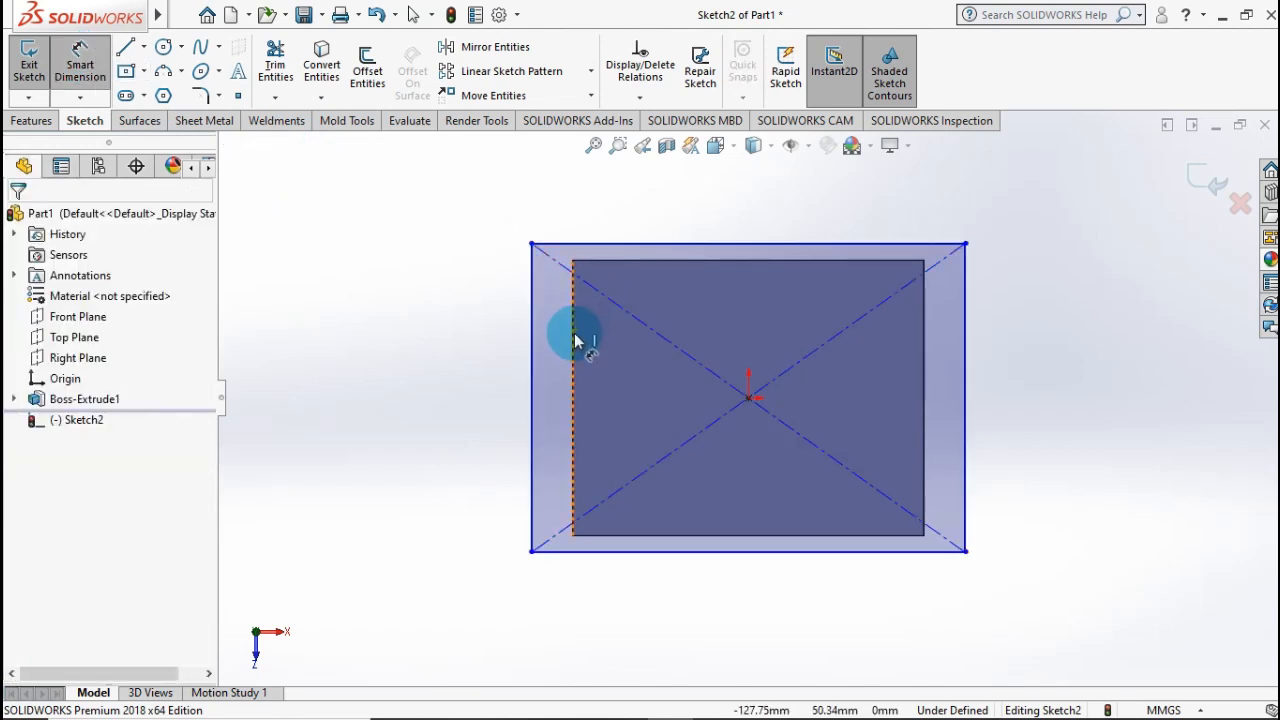
left_click_drag(559, 340, 531, 347)
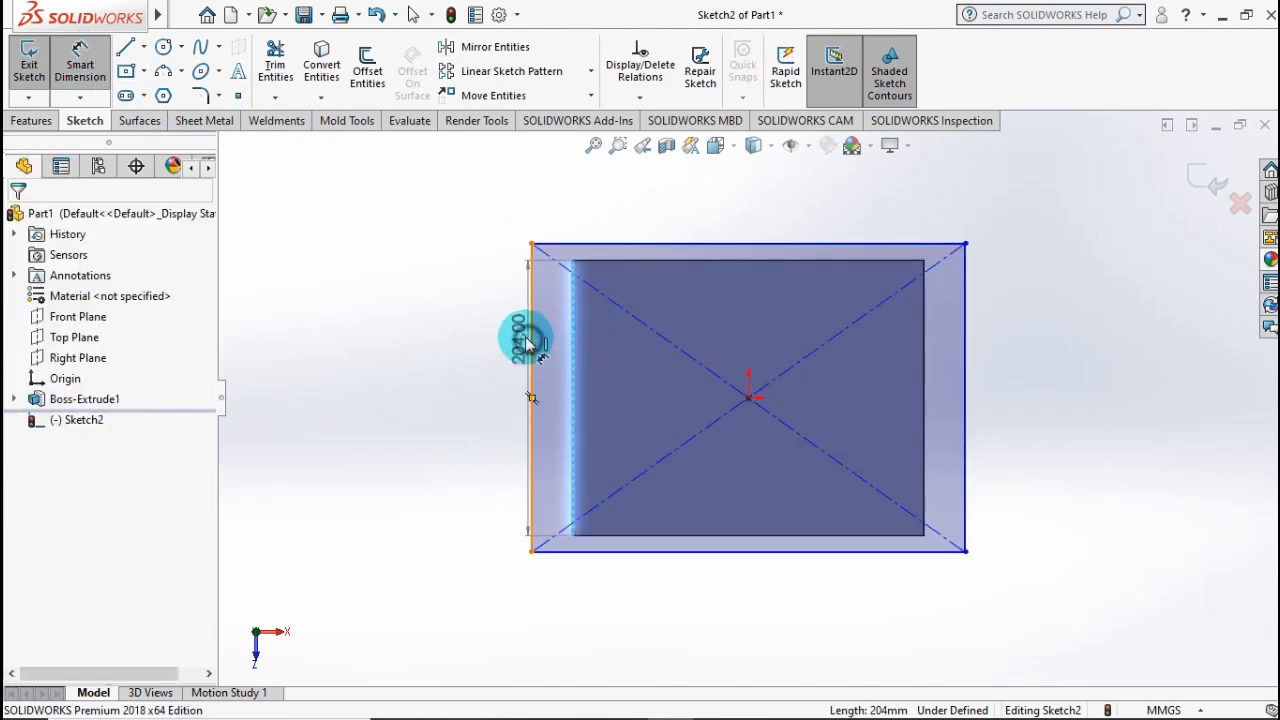
left_click(531, 345)
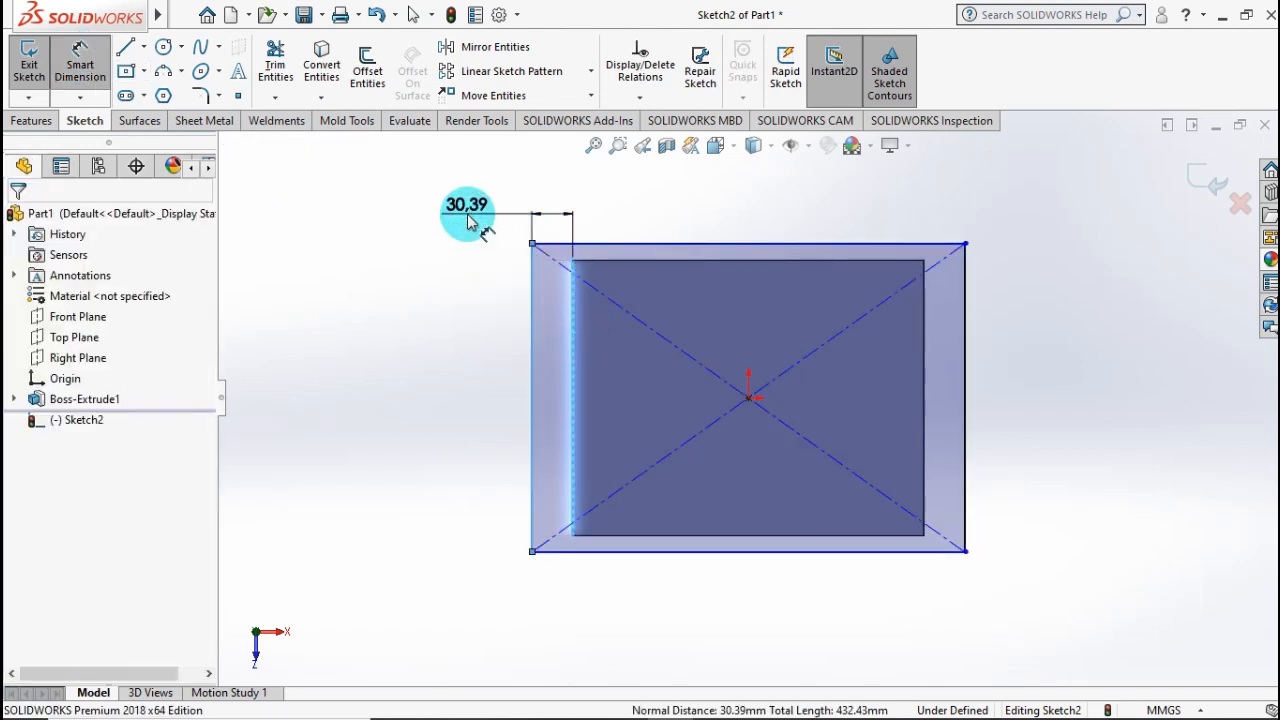
left_click(467, 218)
left_click(391, 209)
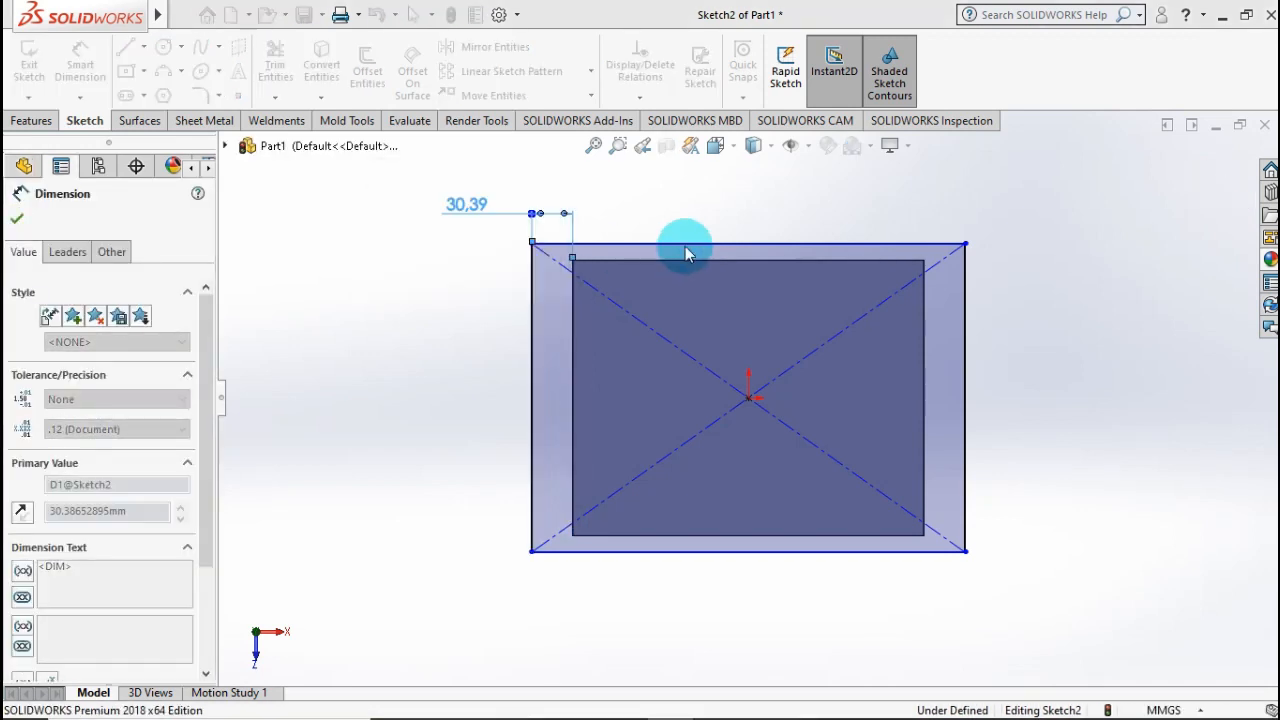
left_click(712, 260)
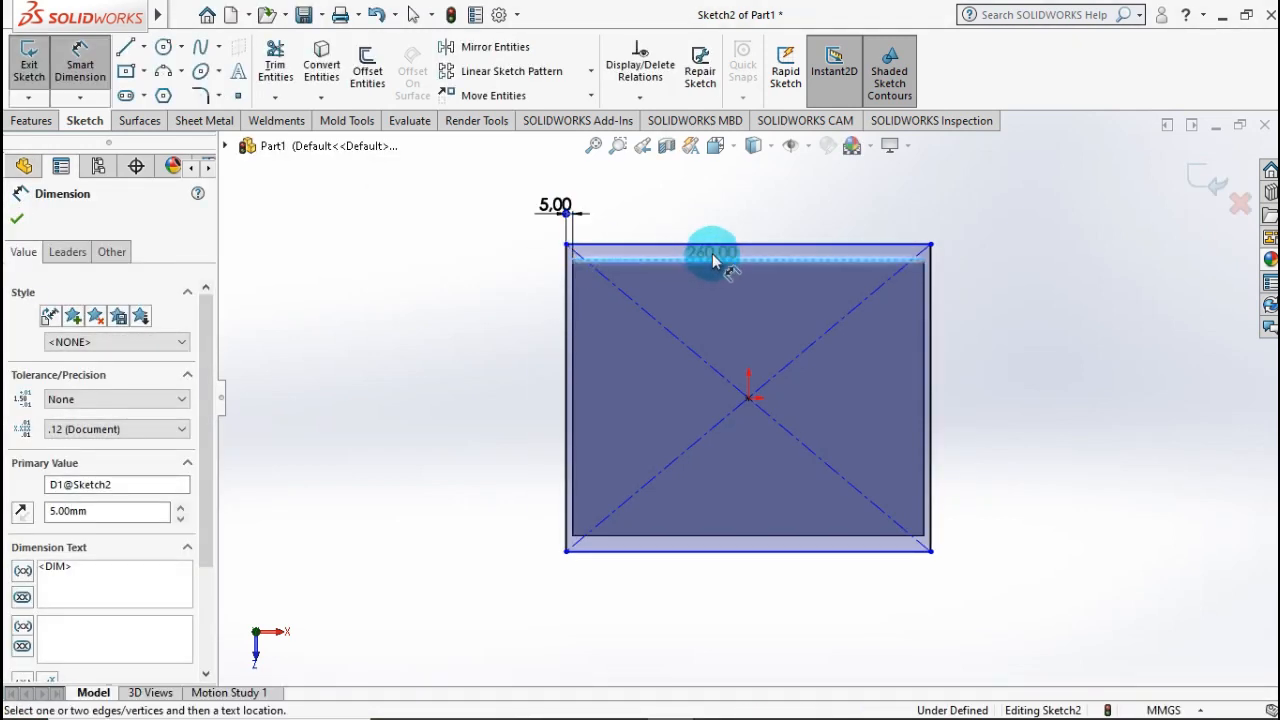
left_click(880, 205)
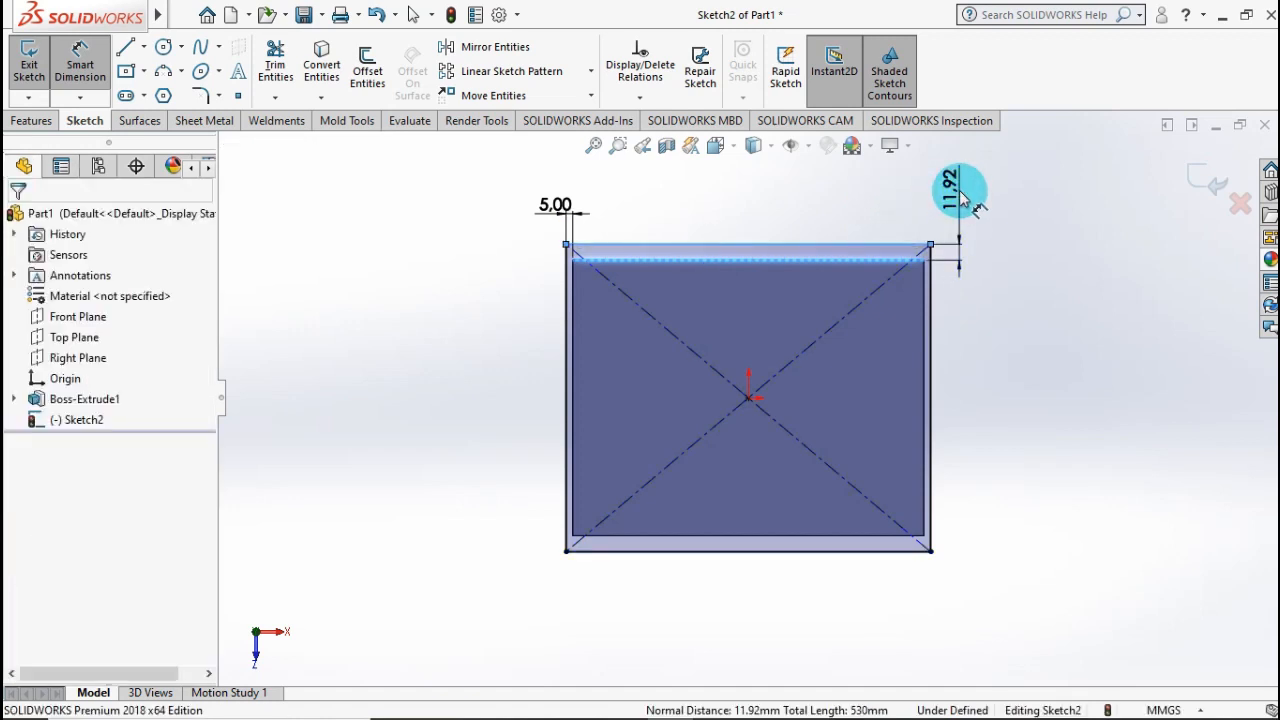
left_click(960, 197)
type("5")
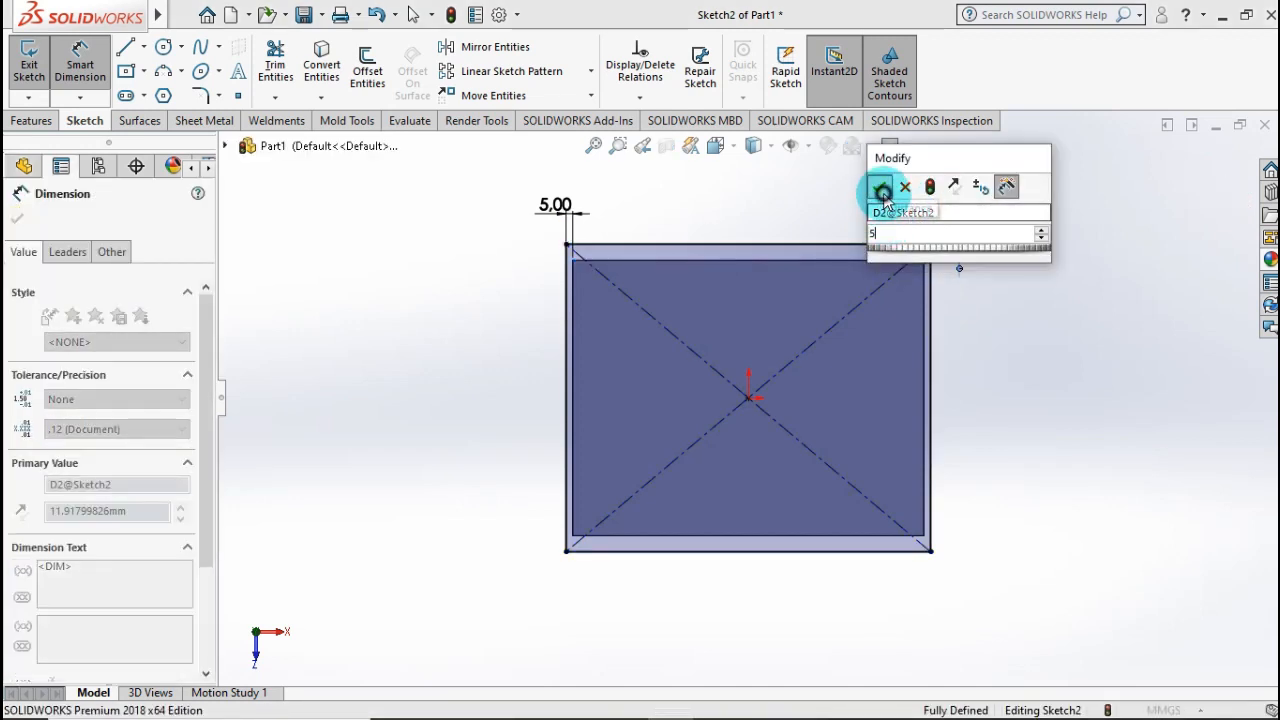
left_click(883, 193)
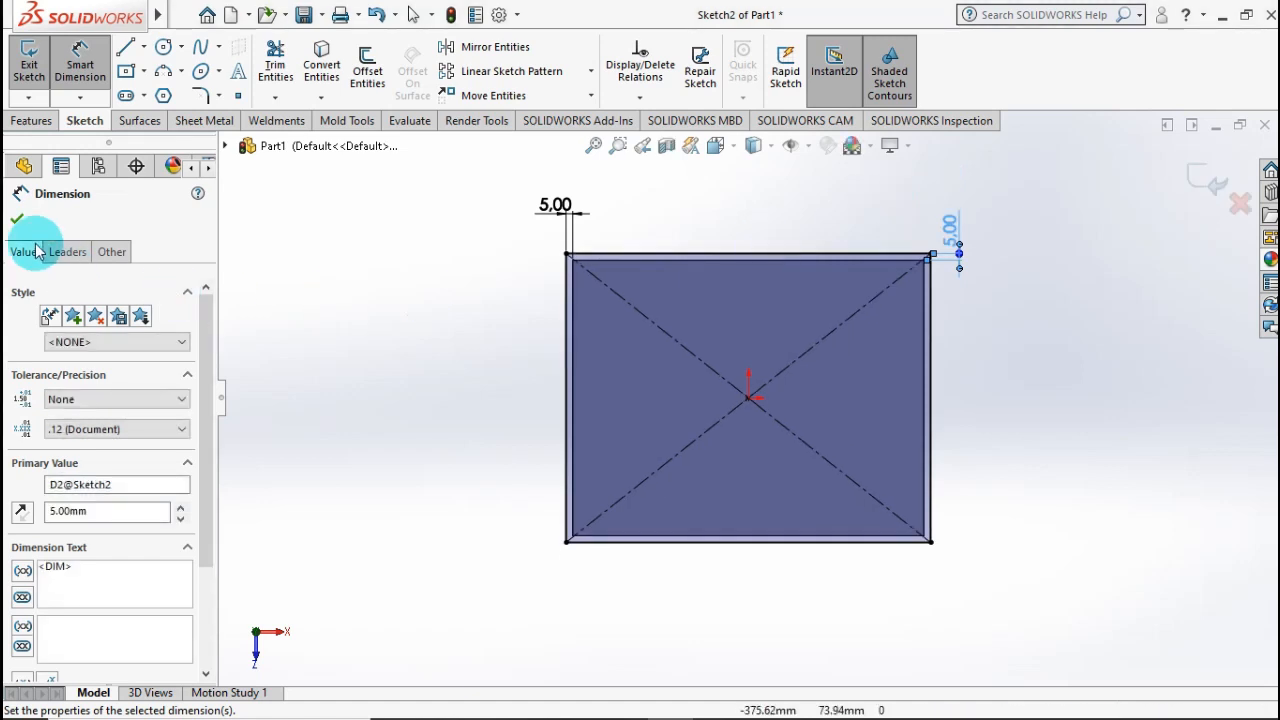
- Extrude the larger rectangle 10 mm upward, merged with the block, to form the lid
left_click(24, 121)
left_click(36, 75)
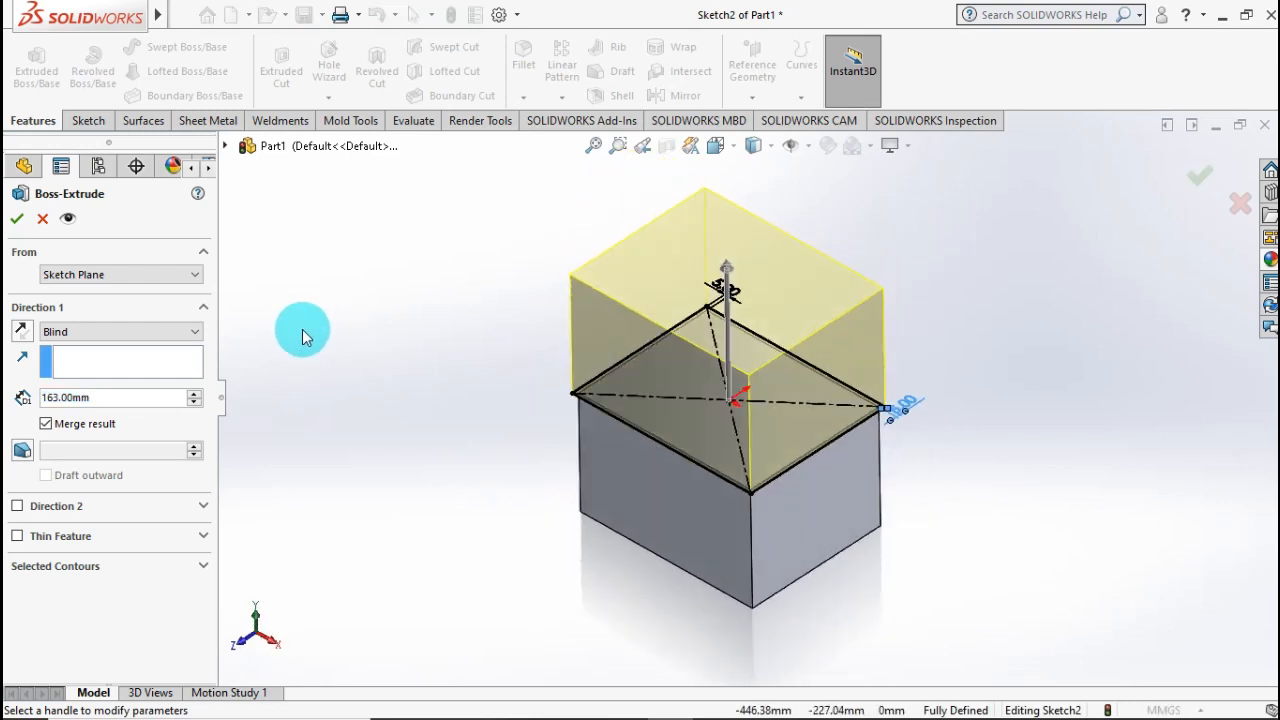
left_click(131, 398)
type("5")
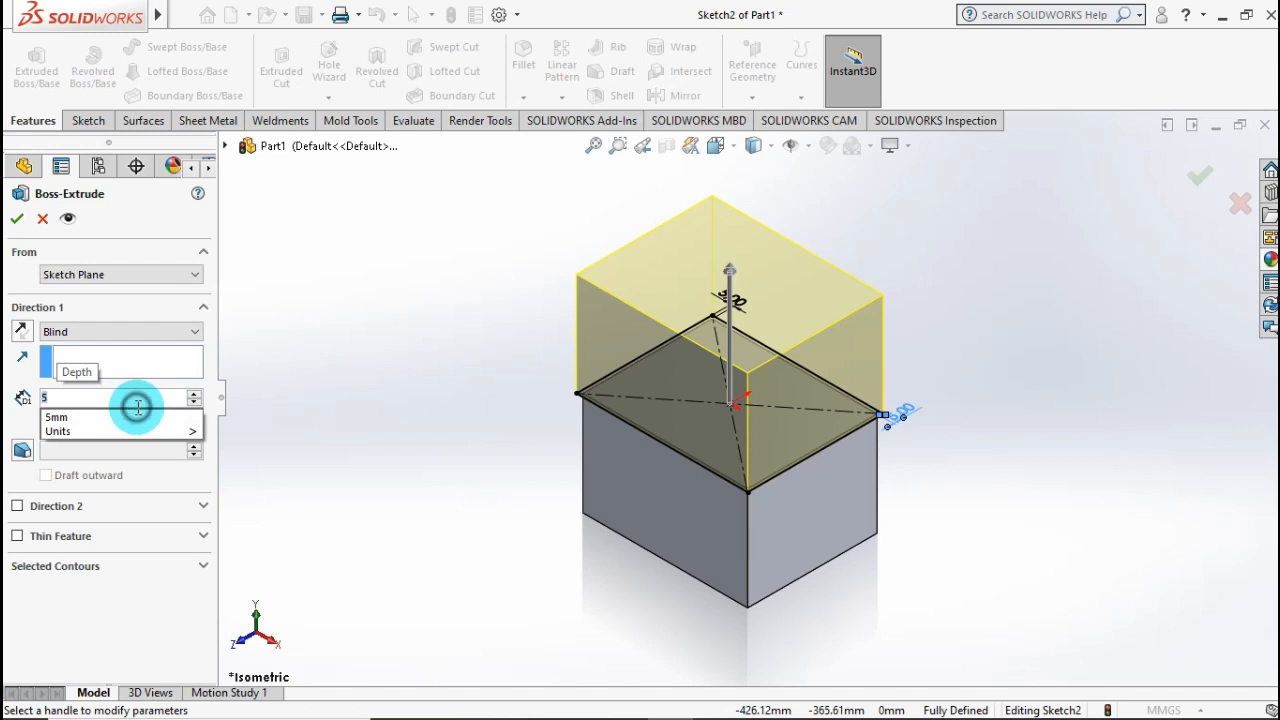
key("BackSpace")
type("19")
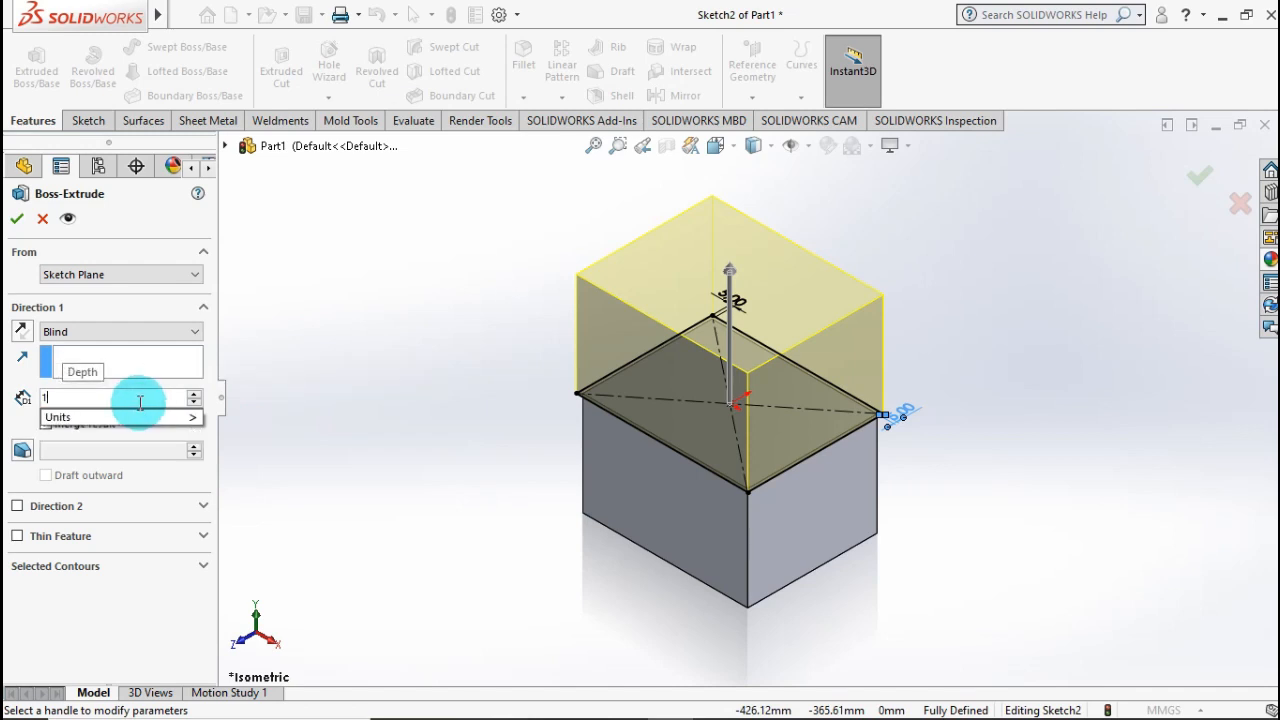
key("Return")
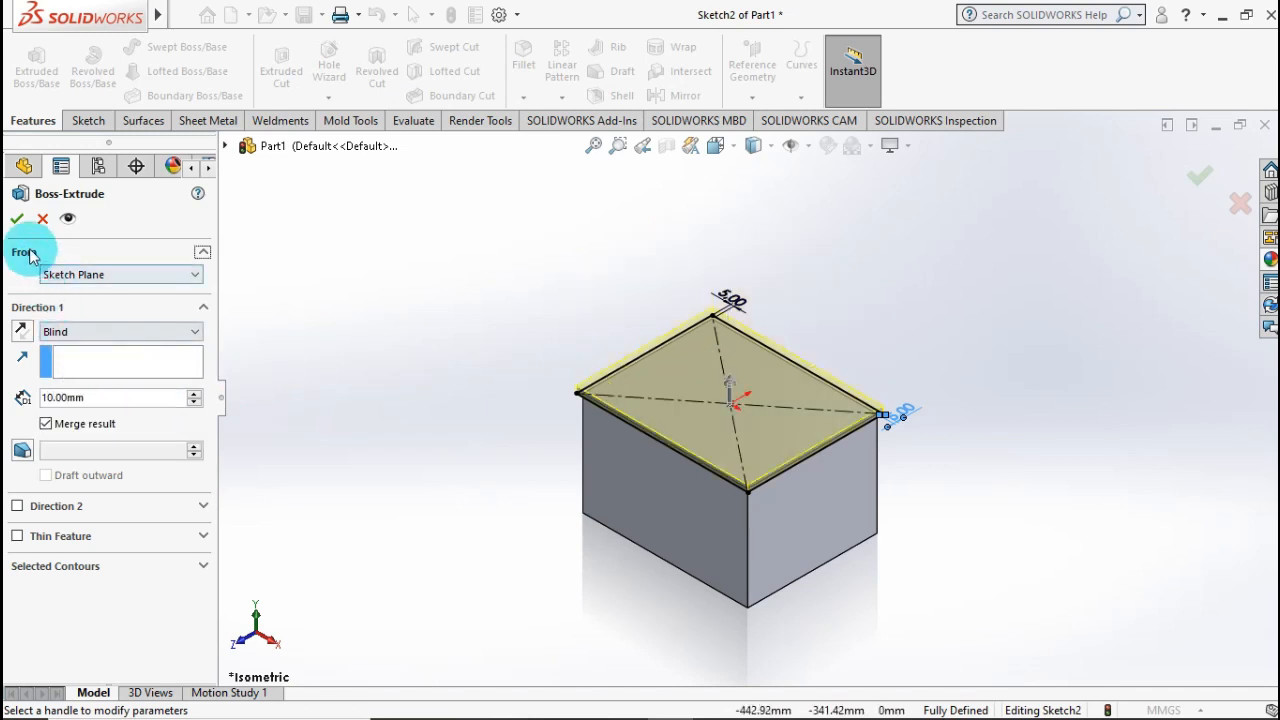
left_click(18, 221)
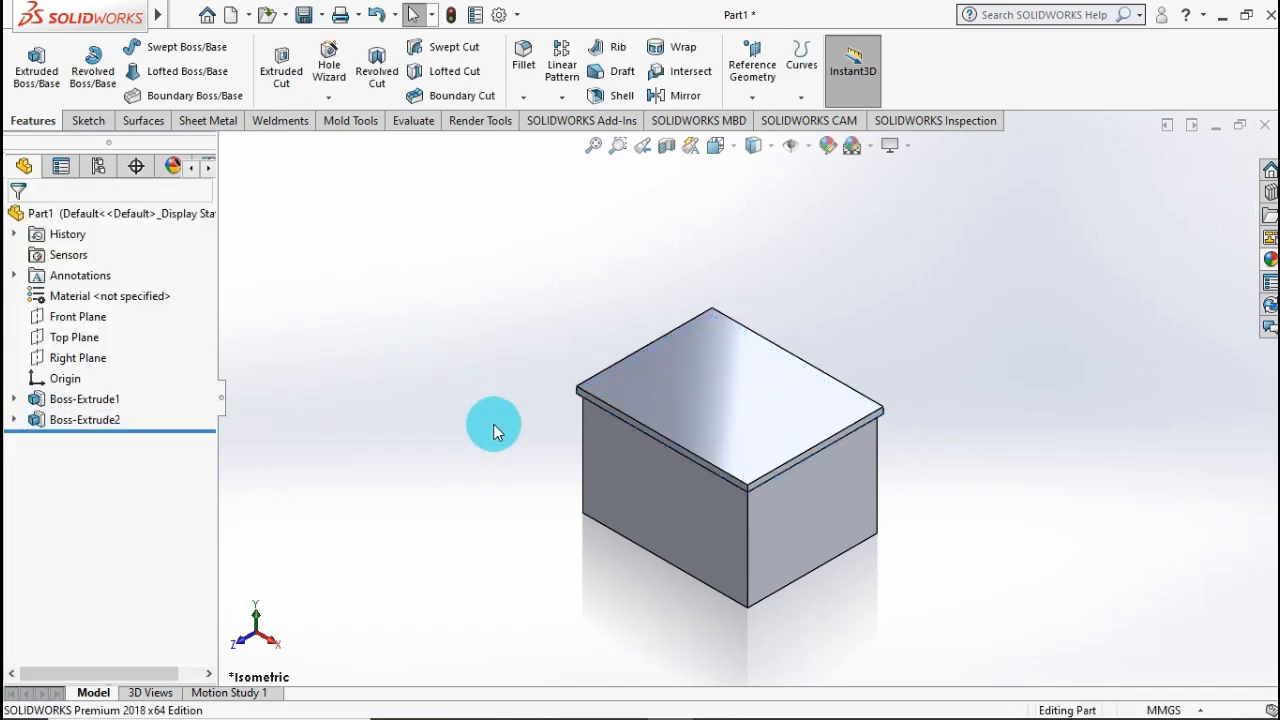
- Sketch a circle of about 18.6 mm radius on the lid's top face, near its front-left corner
scroll(493, 430, "down", 3)
left_click(745, 387)
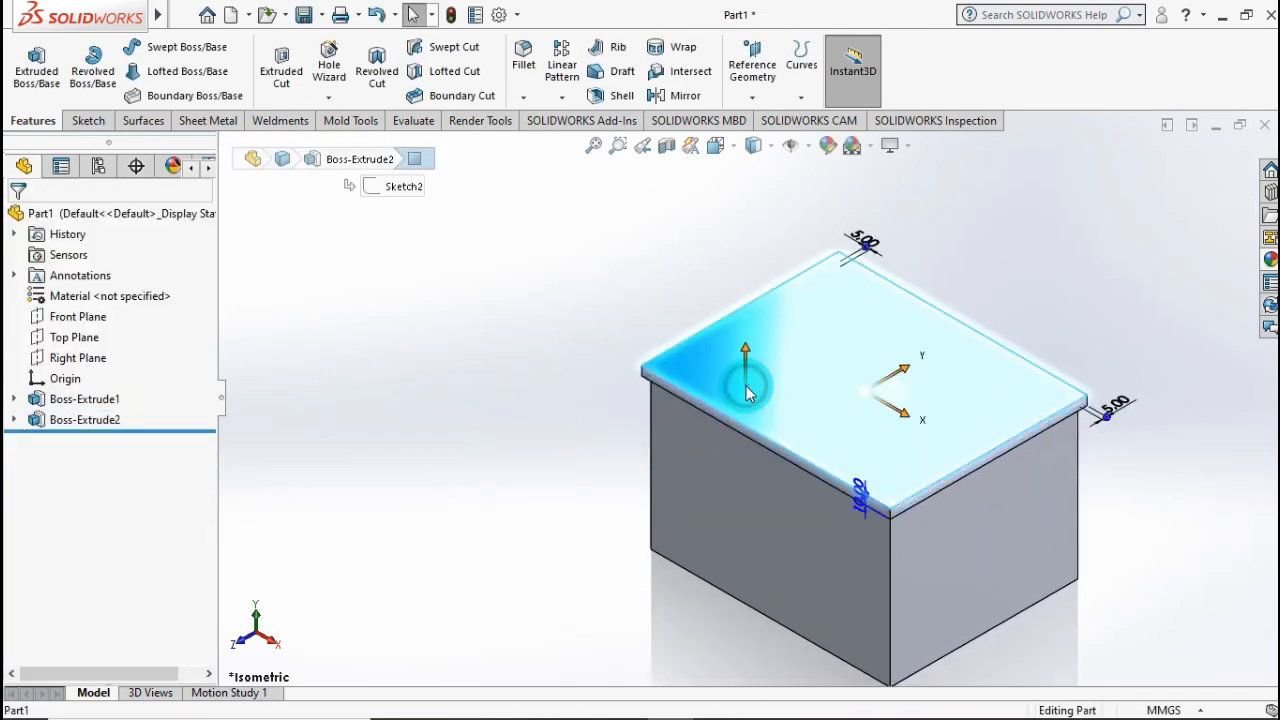
left_click(828, 330)
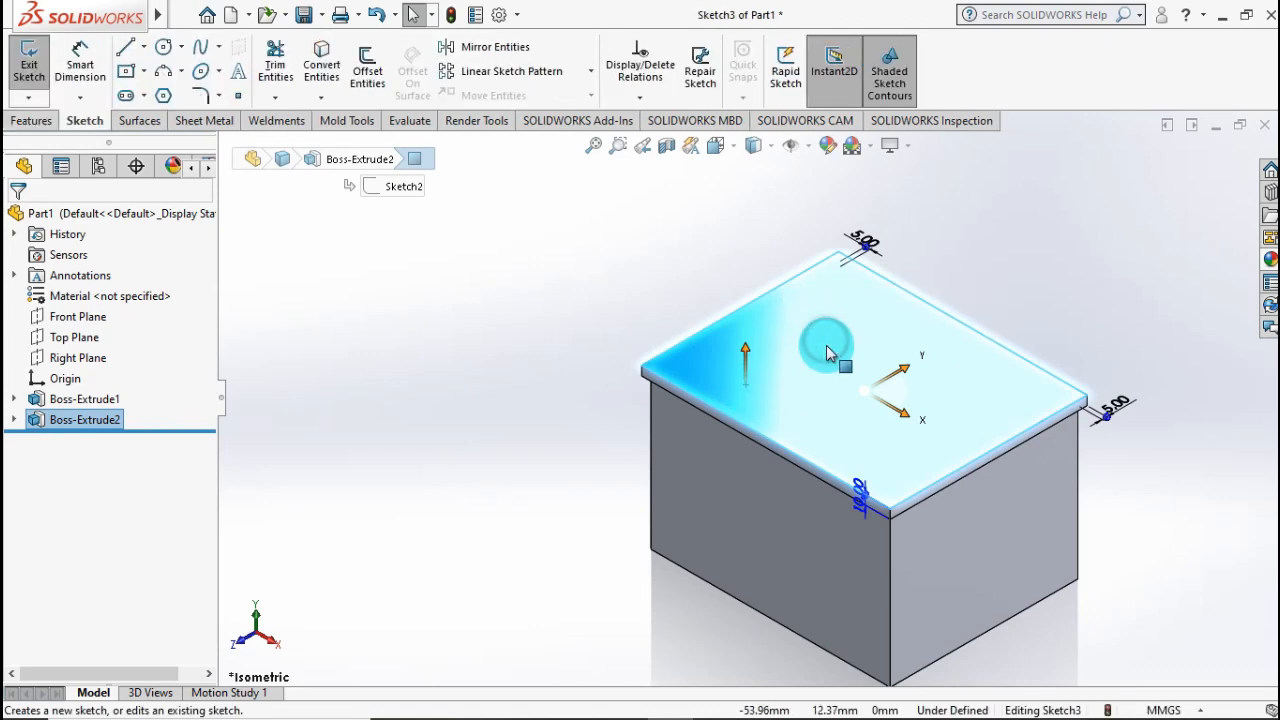
left_click(343, 430)
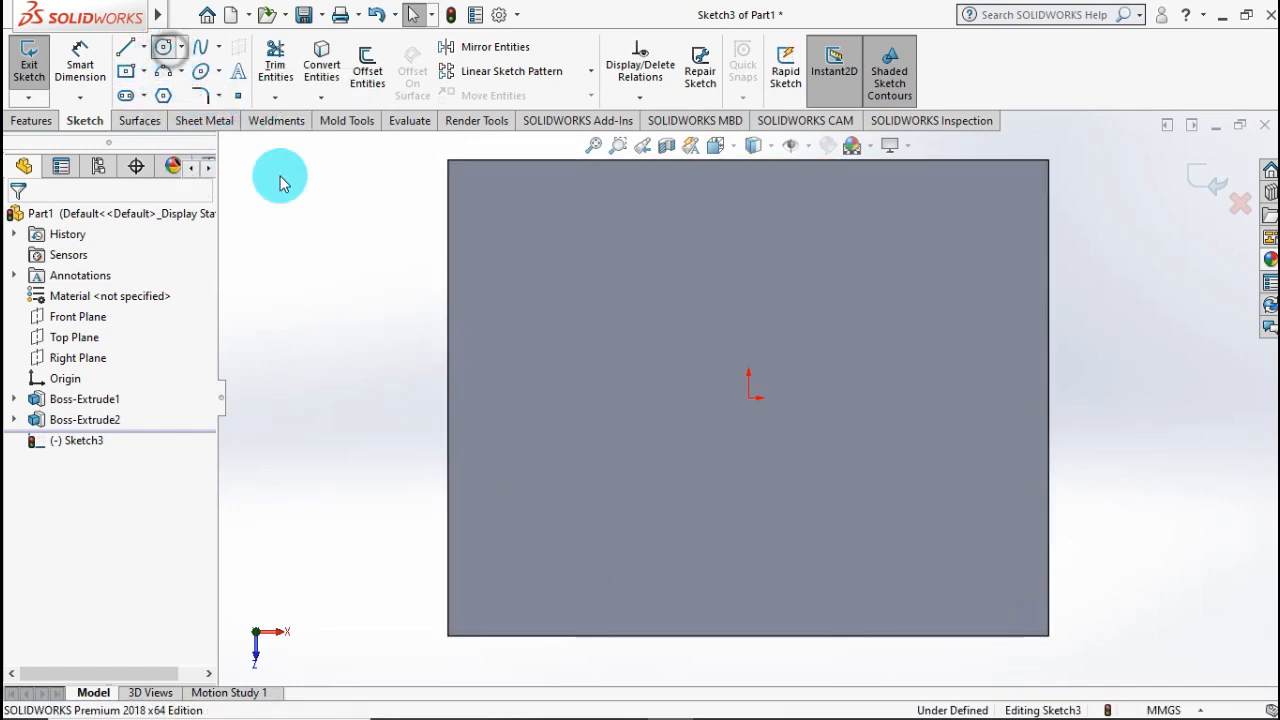
left_click(516, 565)
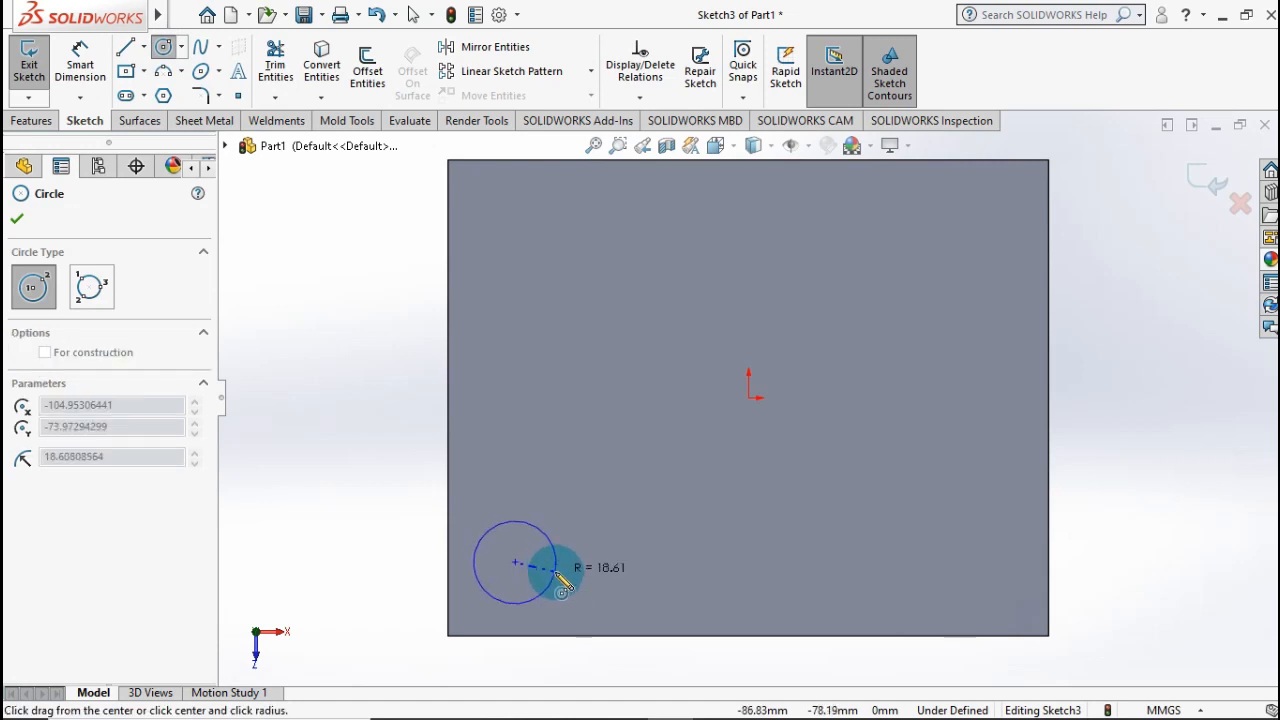
left_click(557, 570)
- Draw a vertical centerline from the origin toward the lid's back edge
left_click(143, 47)
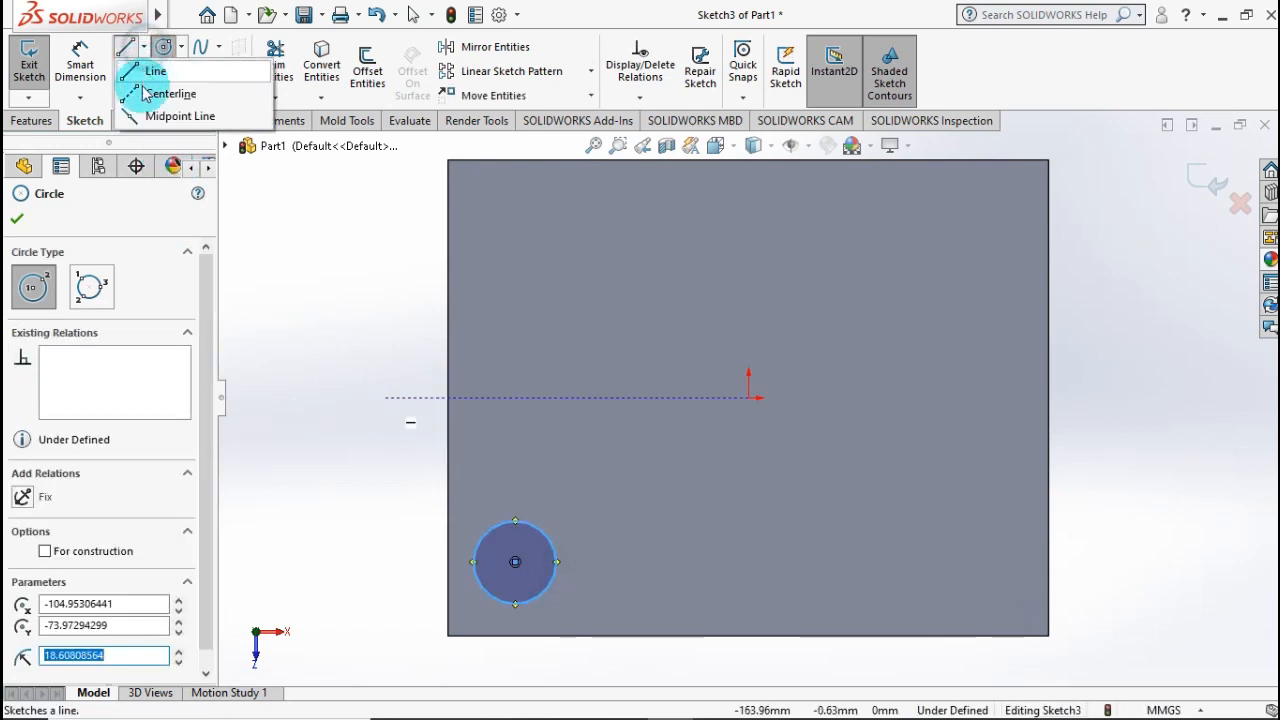
left_click(172, 91)
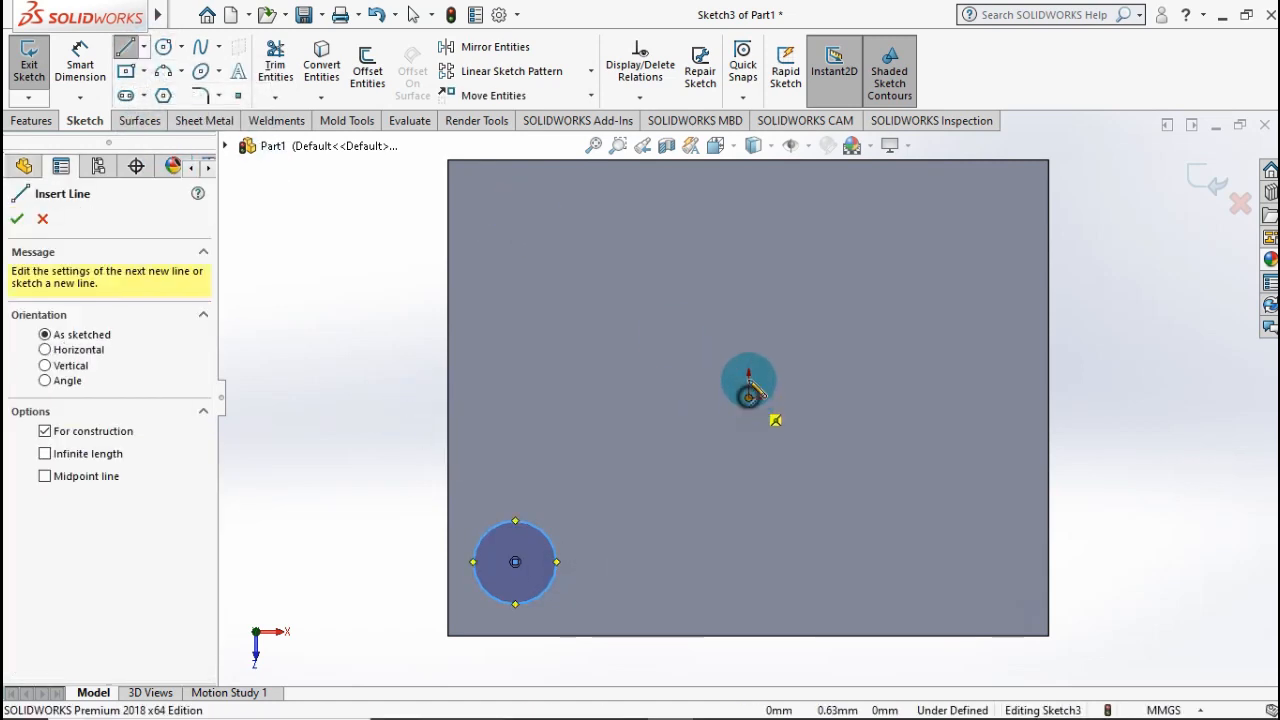
left_click(749, 396)
left_click(748, 276)
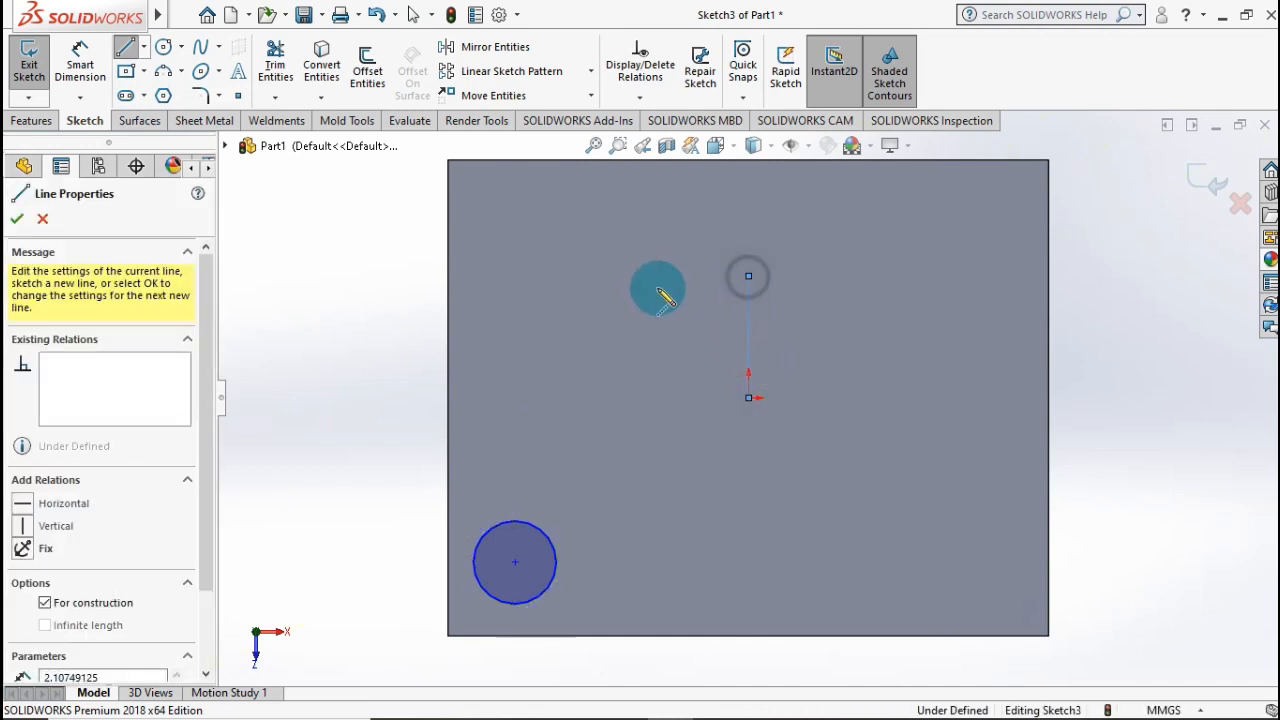
double_click(401, 355)
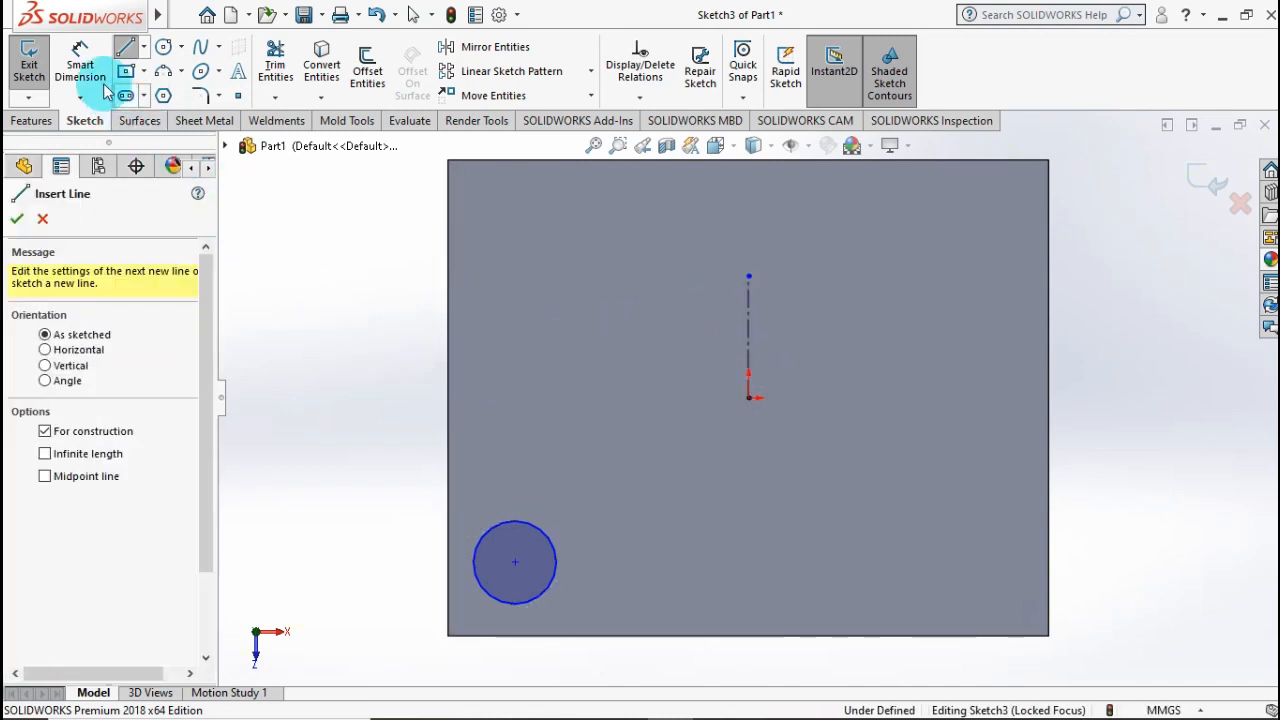
- Dimension the circle's diameter at 28 mm
left_click(80, 62)
left_click(510, 520)
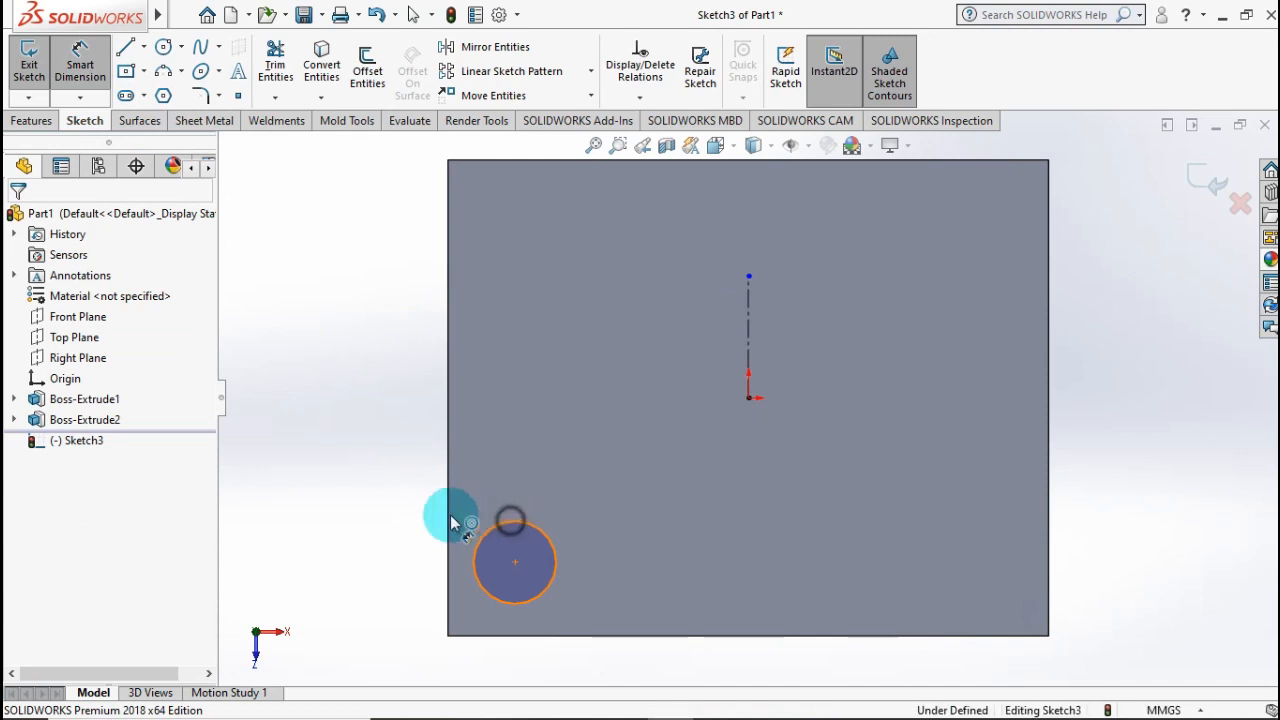
left_click(369, 557)
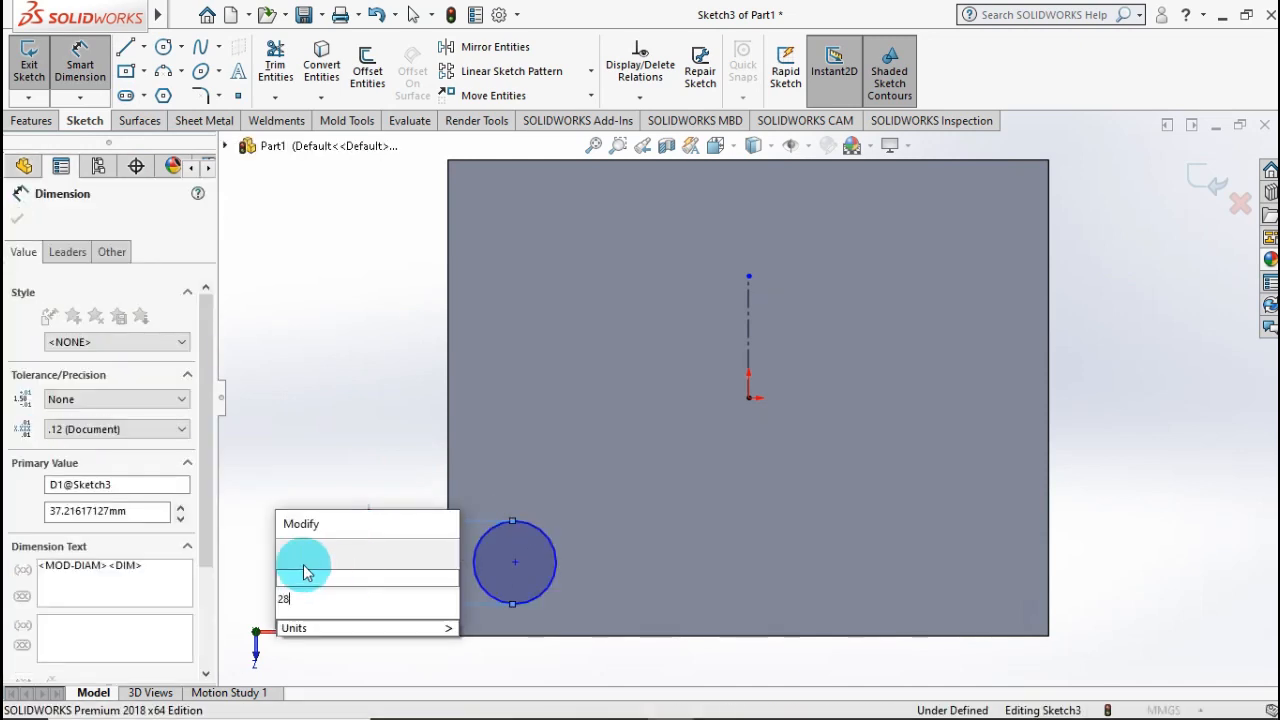
type("28")
left_click(284, 552)
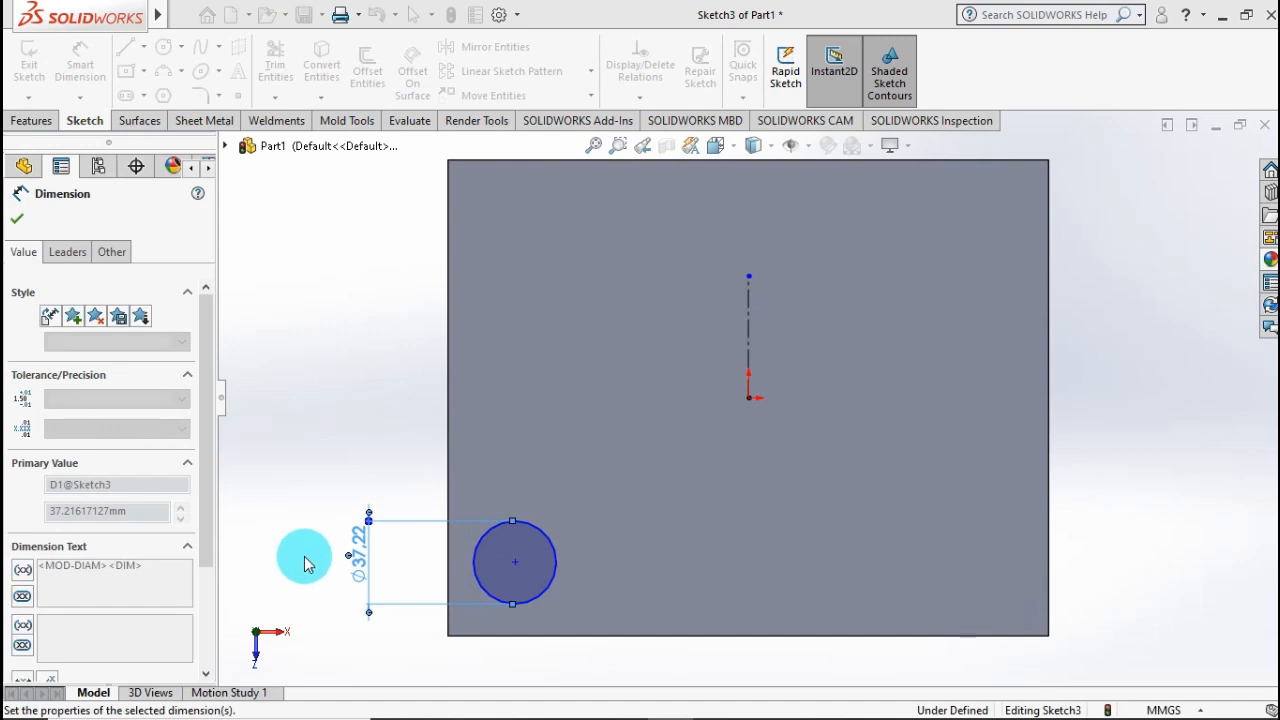
- Dimension the circle's center at 26 mm from both the lid's left edge and its front edge
left_click(494, 572)
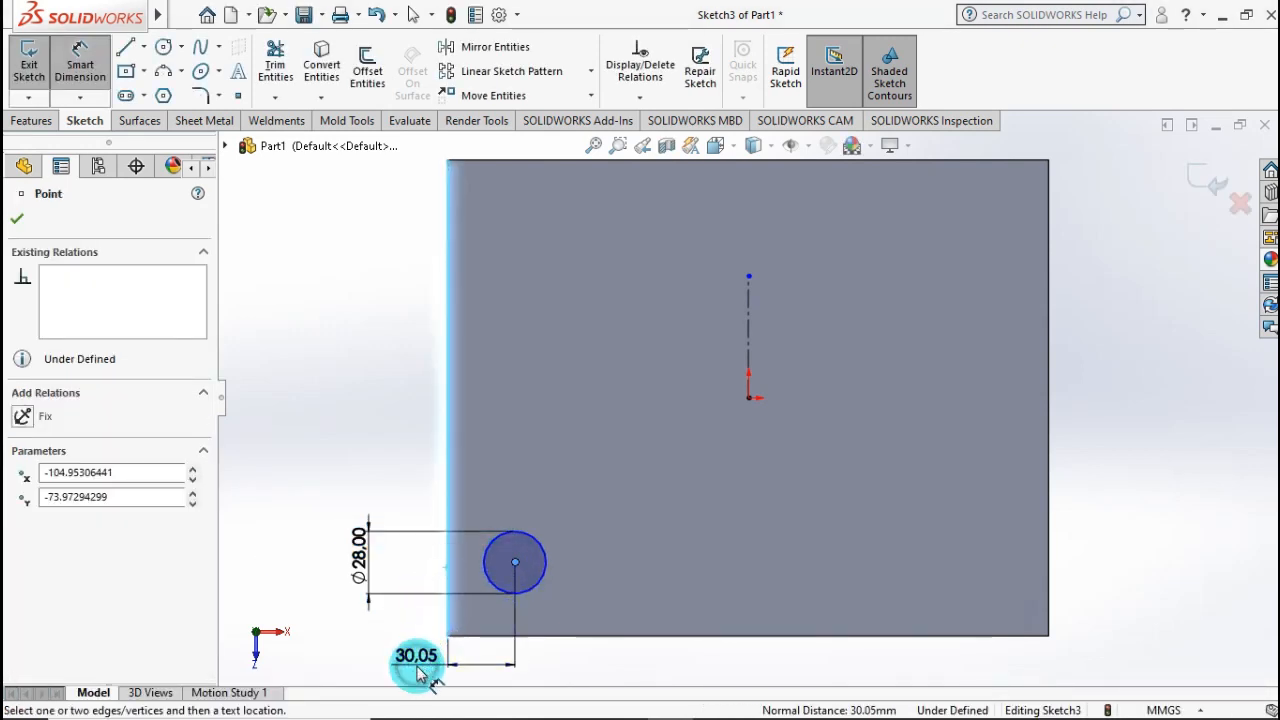
left_click(418, 666)
type("28")
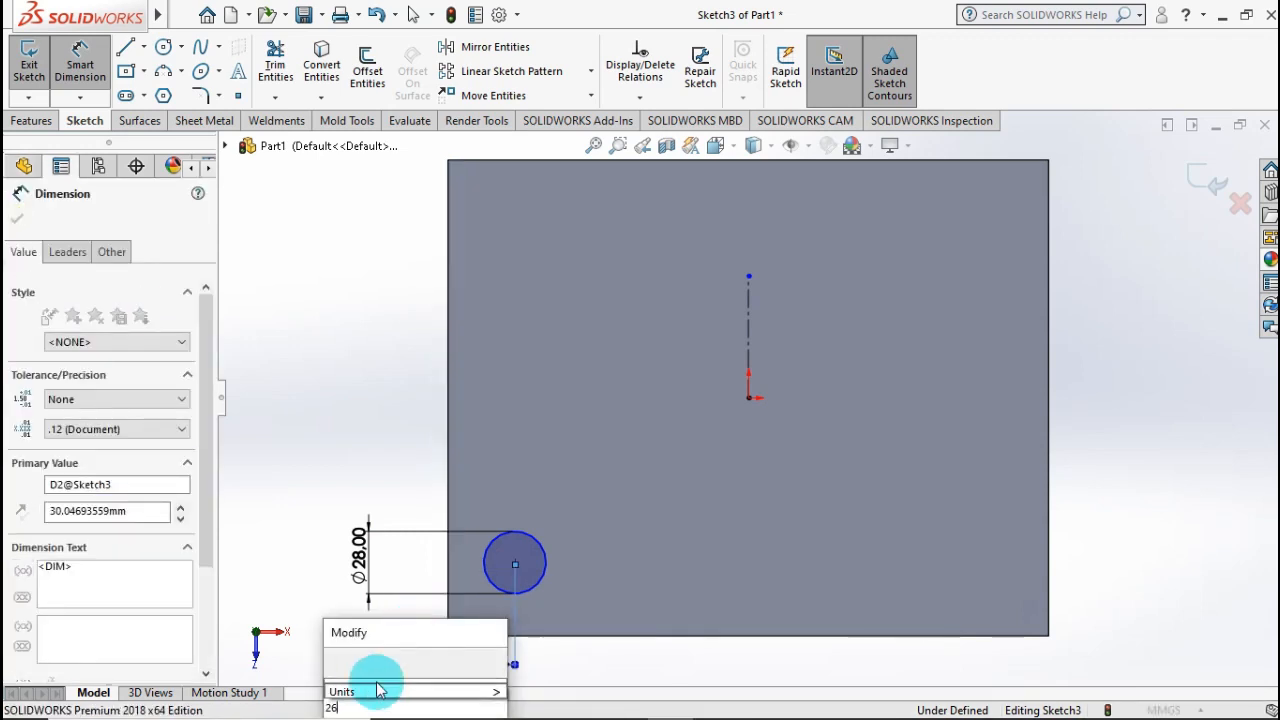
left_click(335, 664)
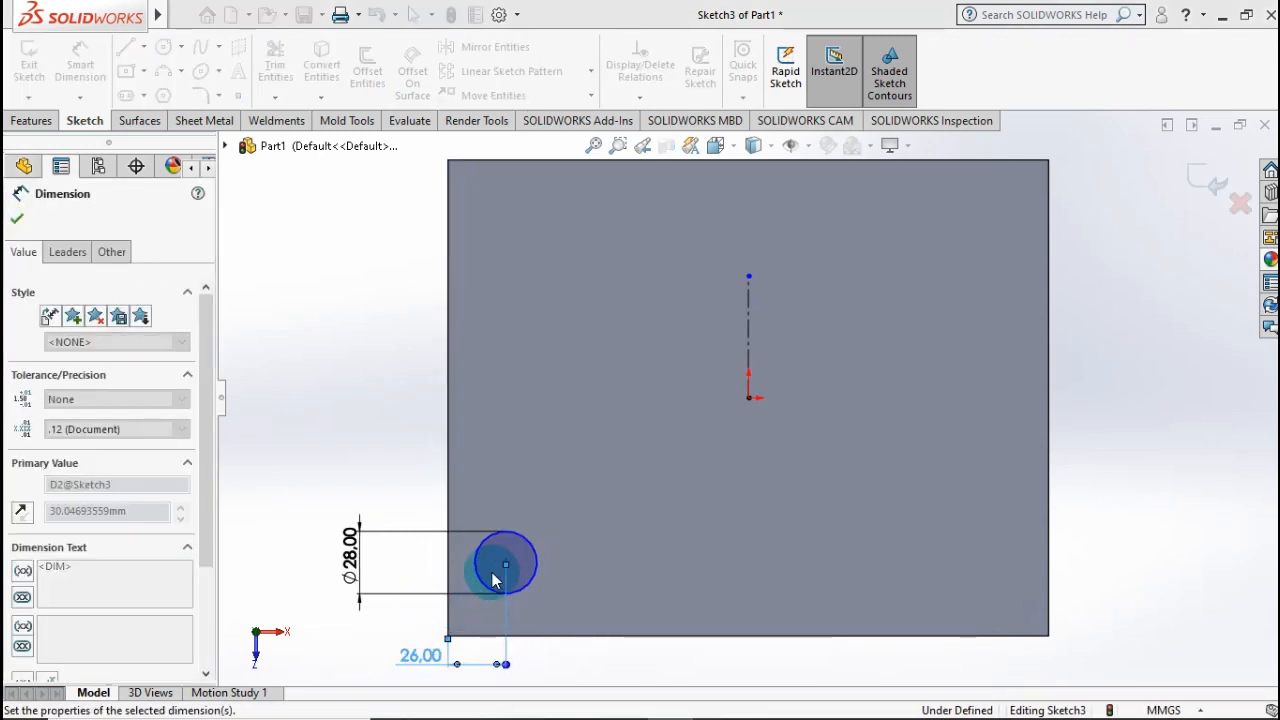
left_click(535, 556)
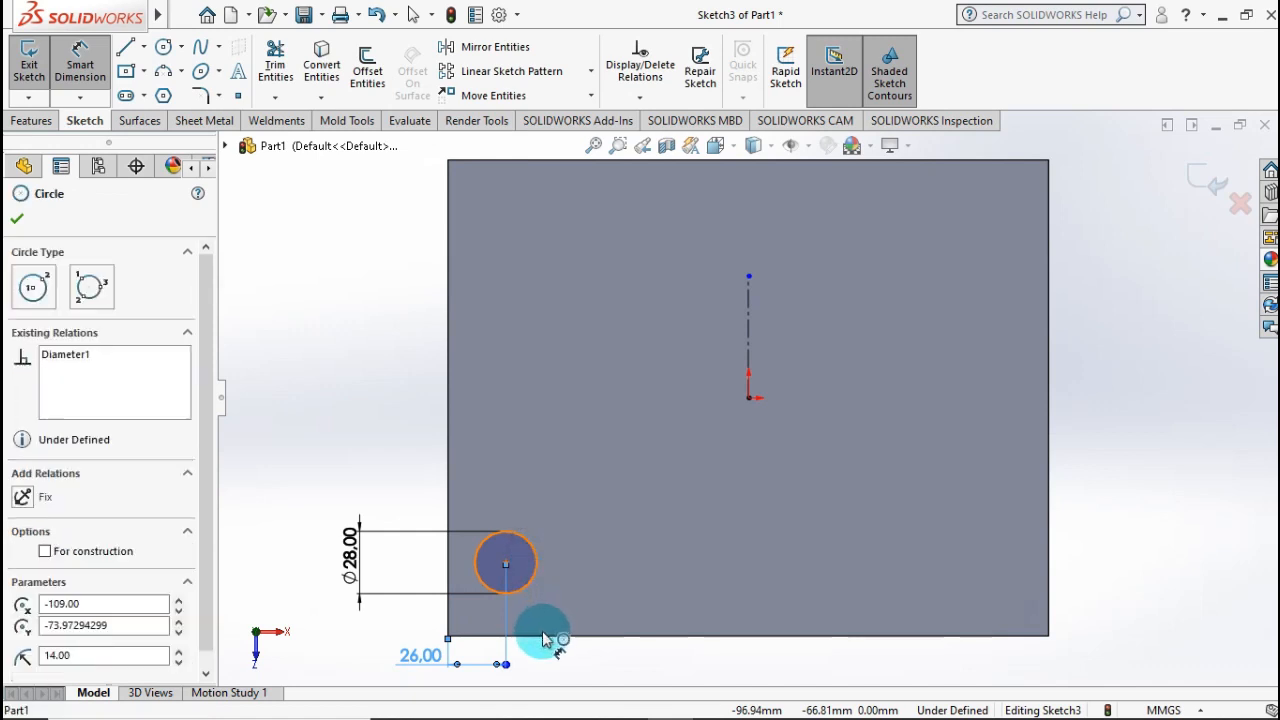
left_click(535, 632)
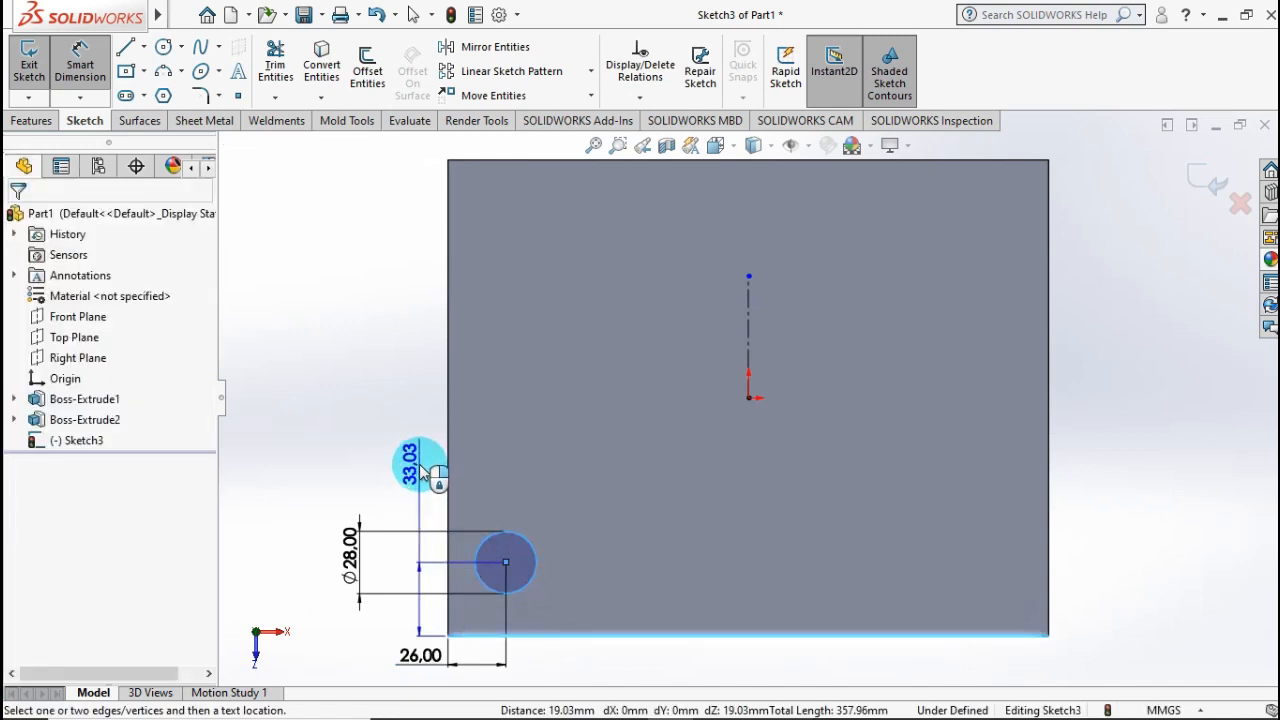
left_click(422, 467)
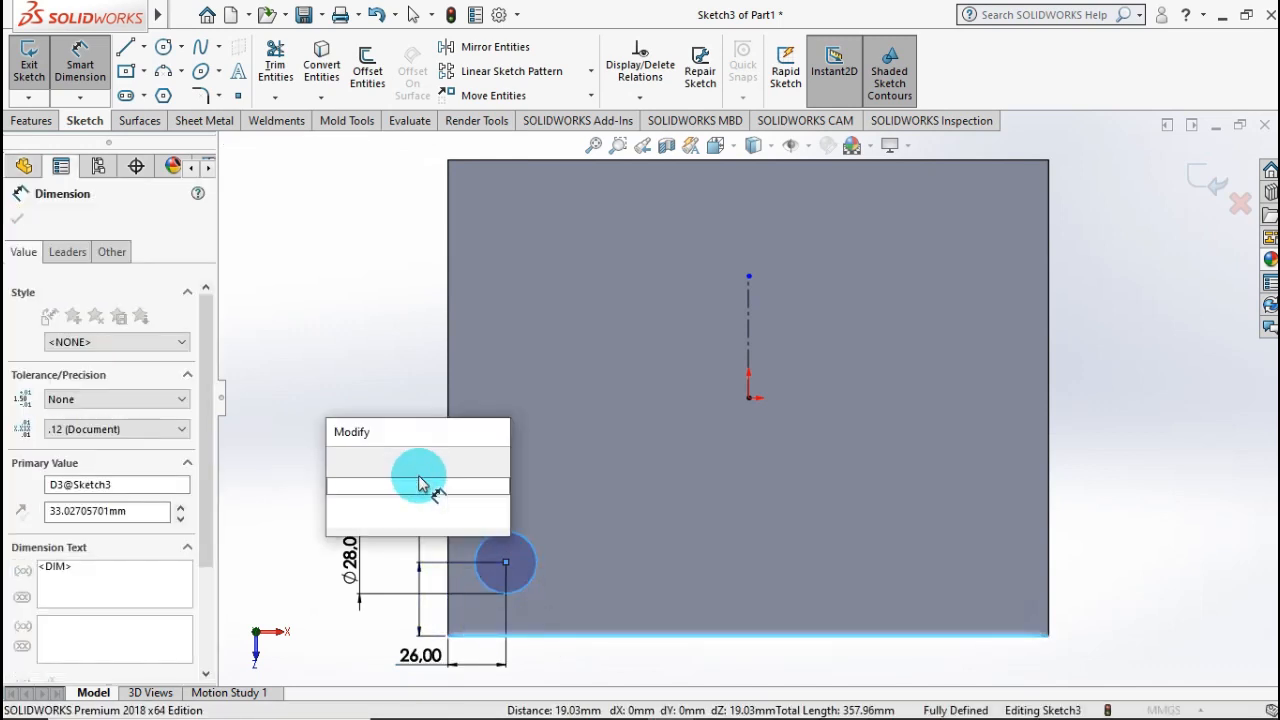
type("26")
left_click(340, 461)
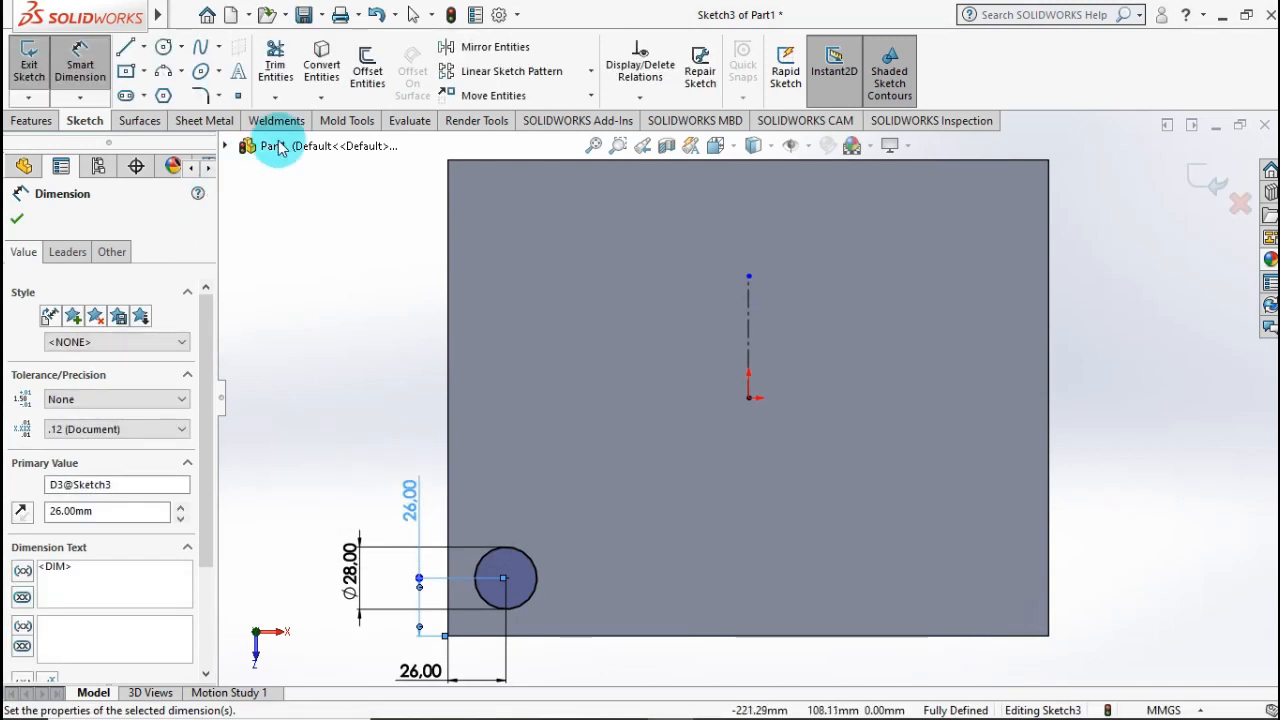
key("Escape")
- Mirror the circle about the vertical centerline, keeping the original as a copy
left_click(452, 50)
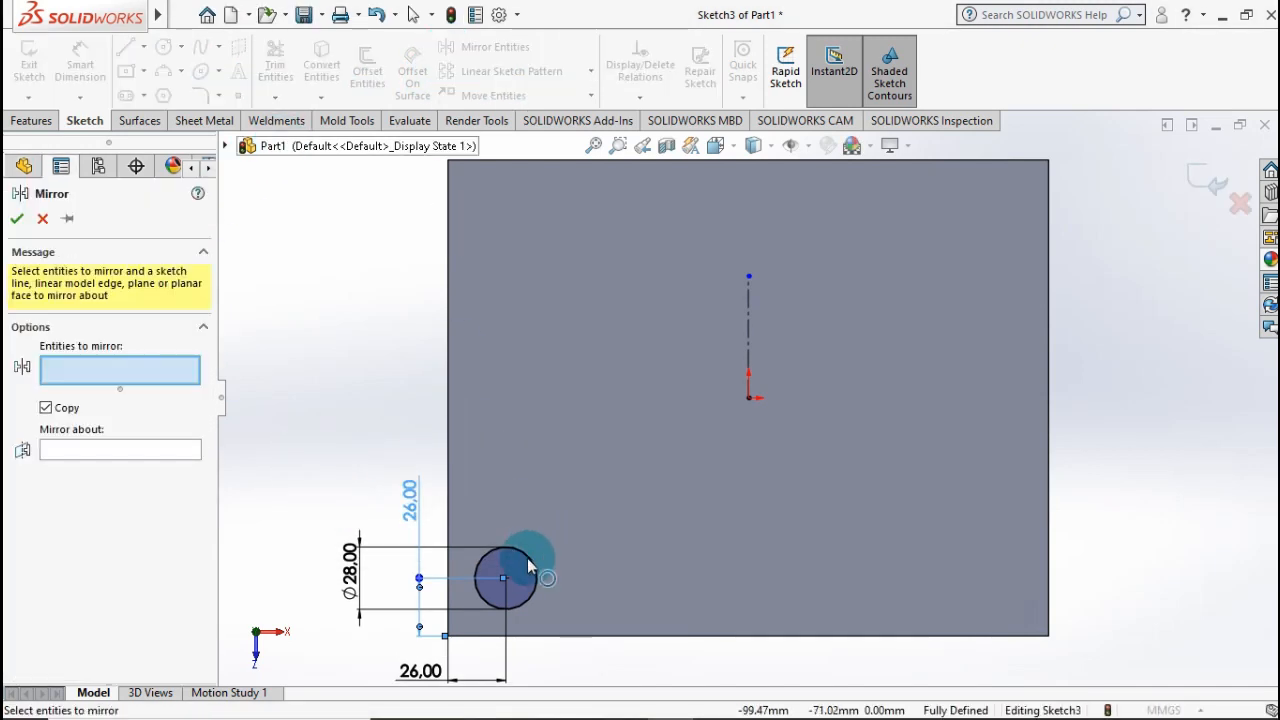
left_click(528, 559)
left_click(177, 450)
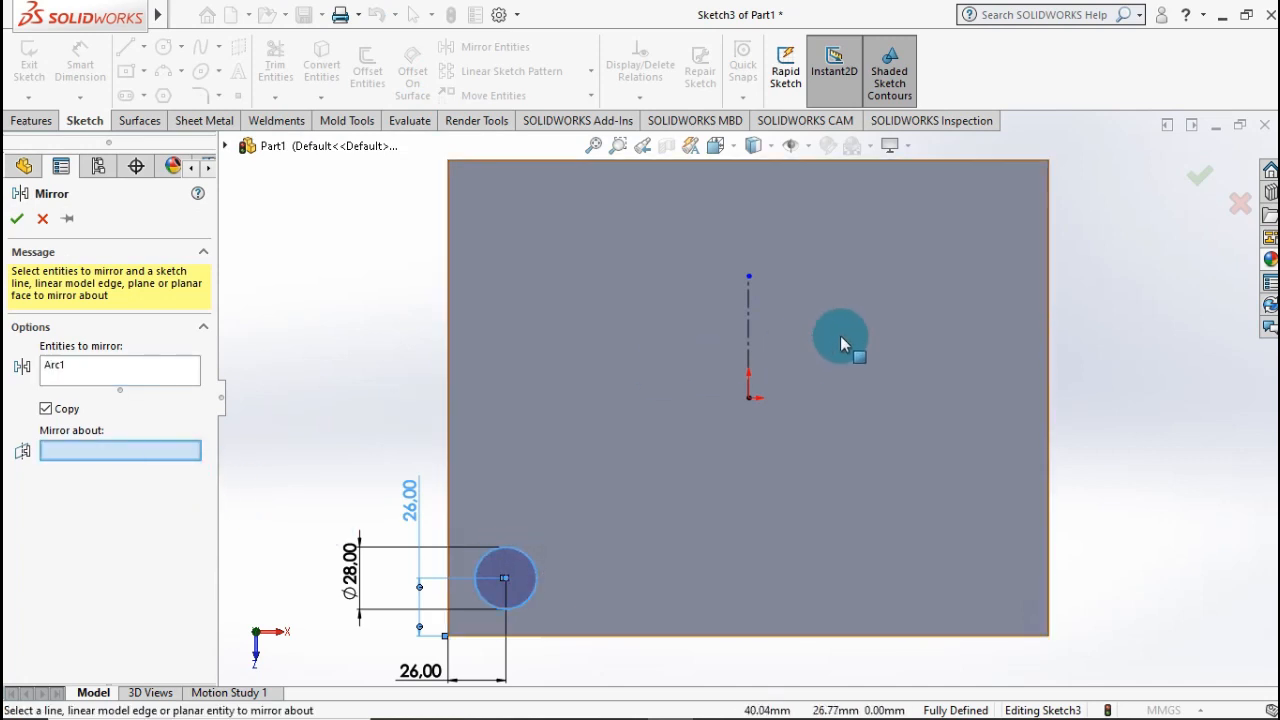
left_click(748, 327)
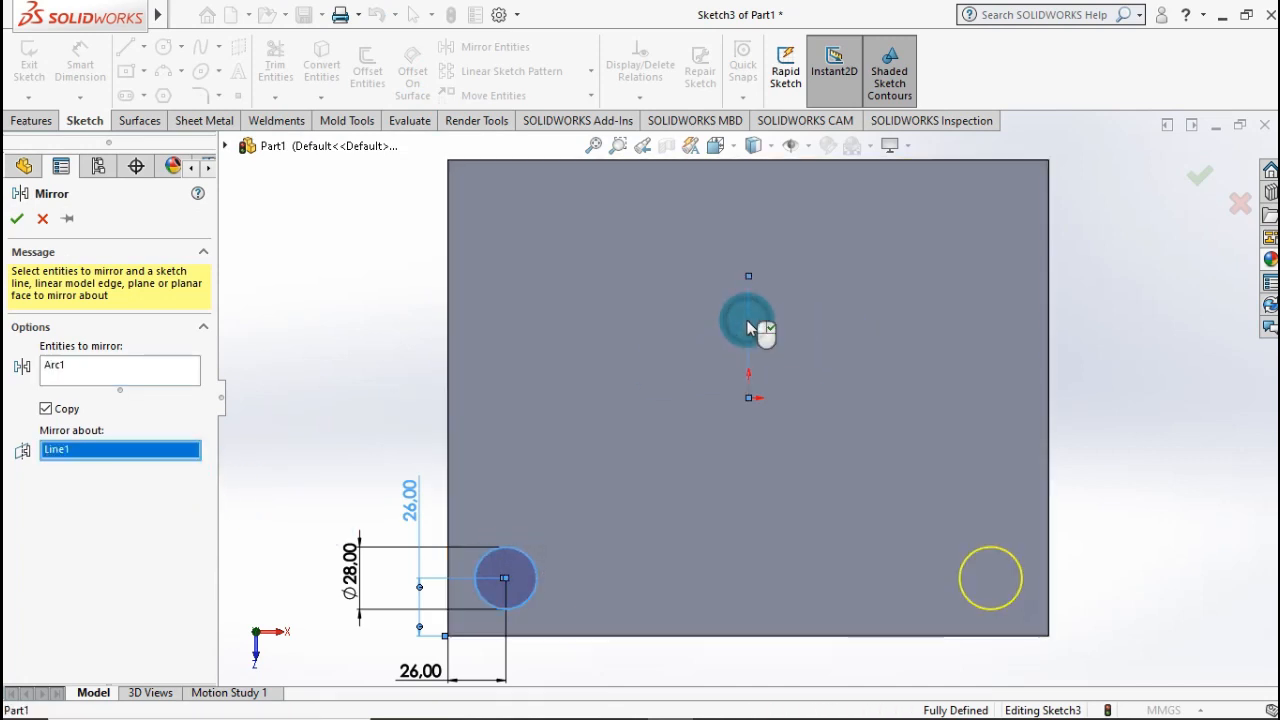
left_click(17, 218)
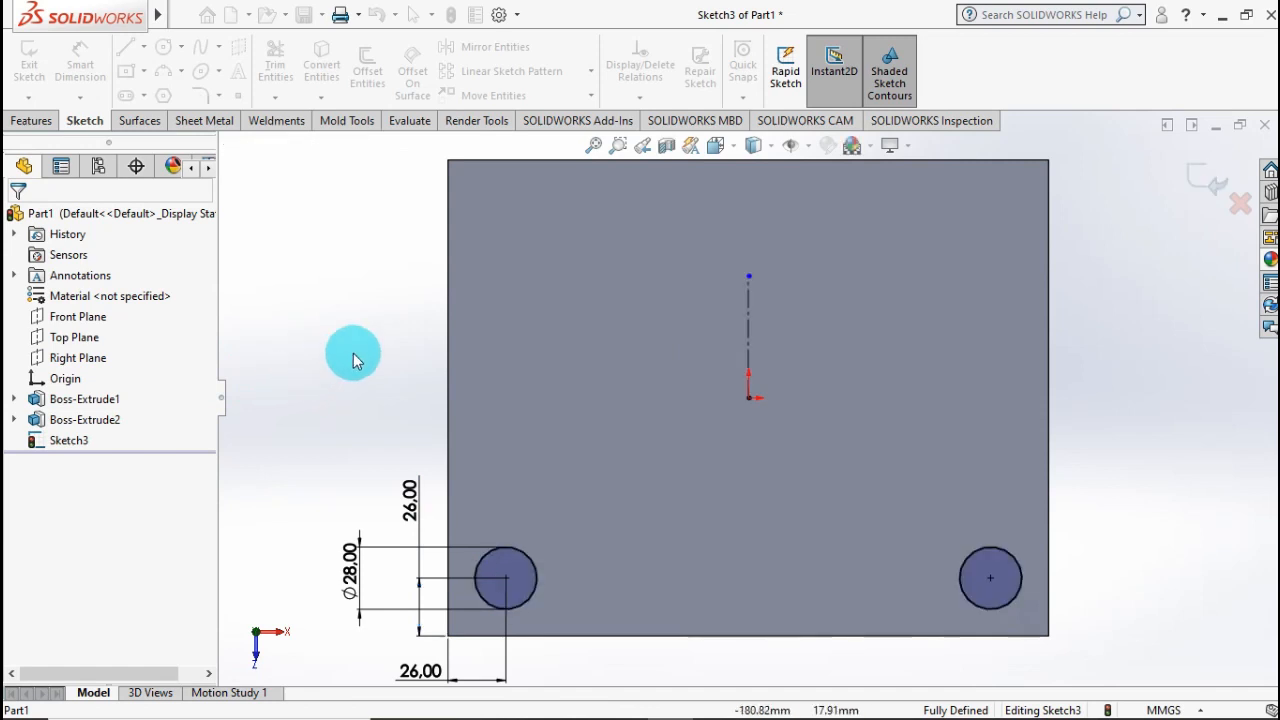
- Extrude the two circles upward as a blind boss 5 mm high, merged with the lid, to form the terminal bases
left_click(31, 121)
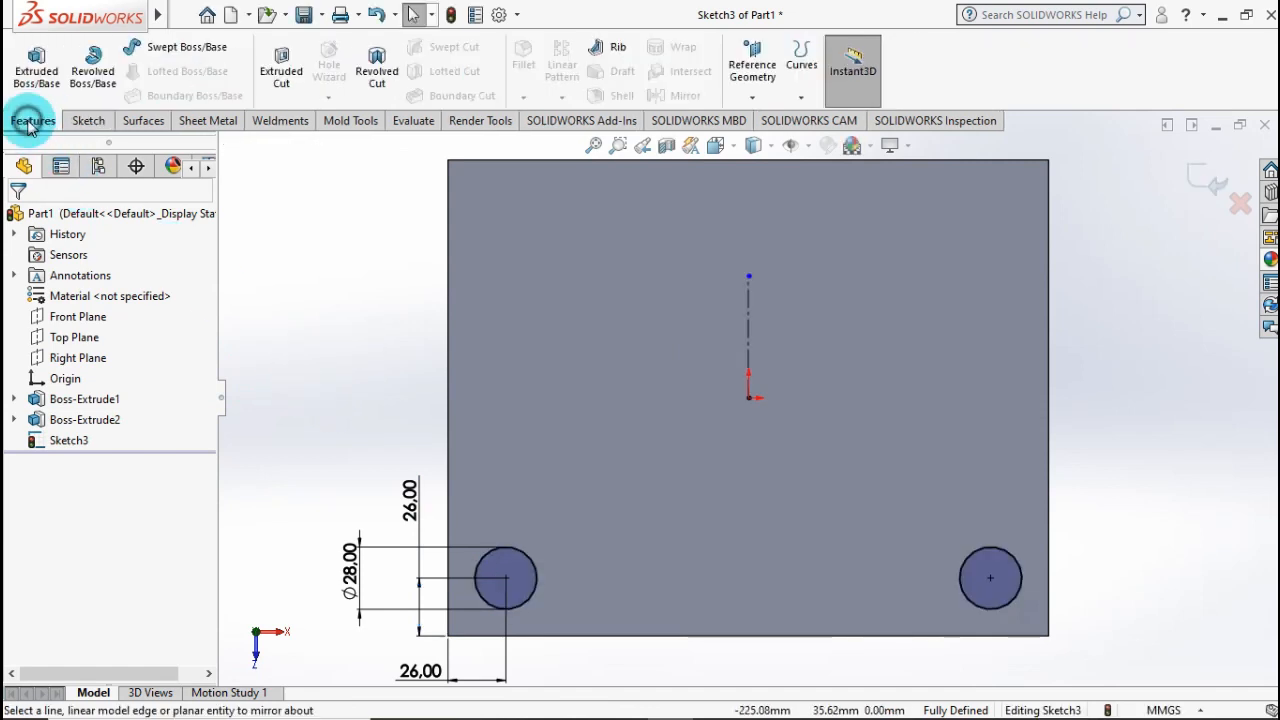
left_click(37, 70)
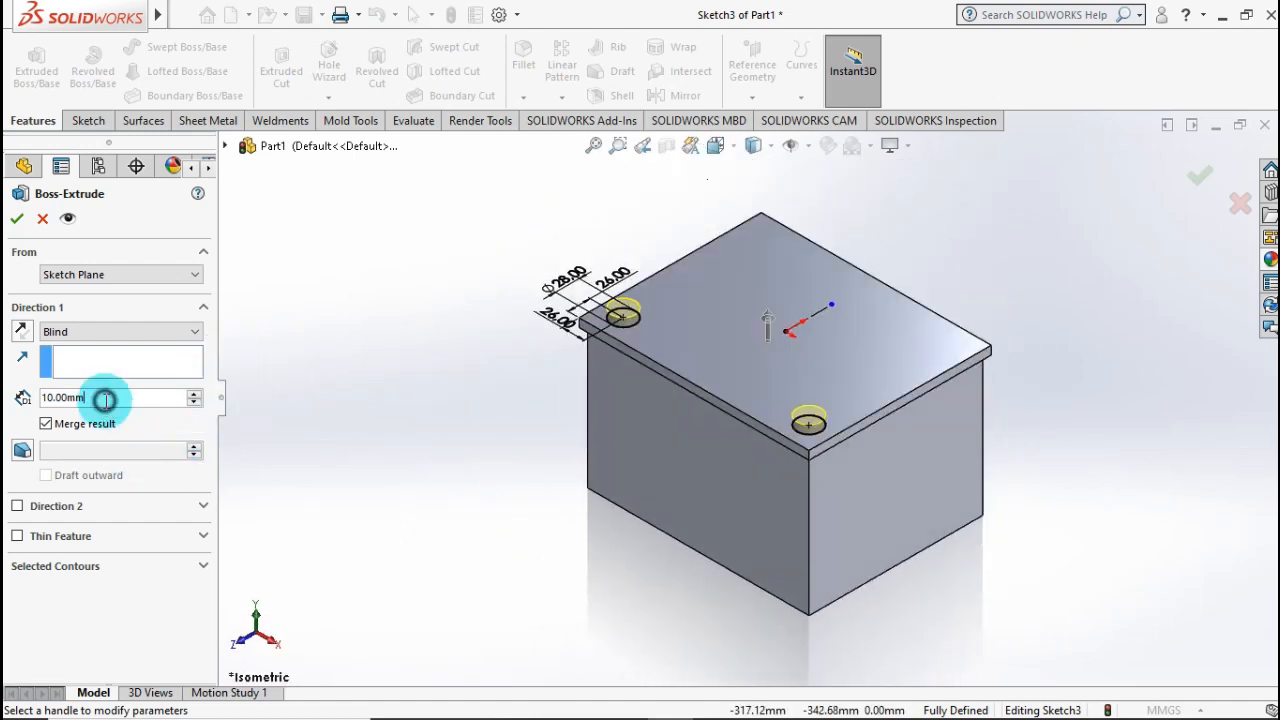
type("5")
left_click(343, 343)
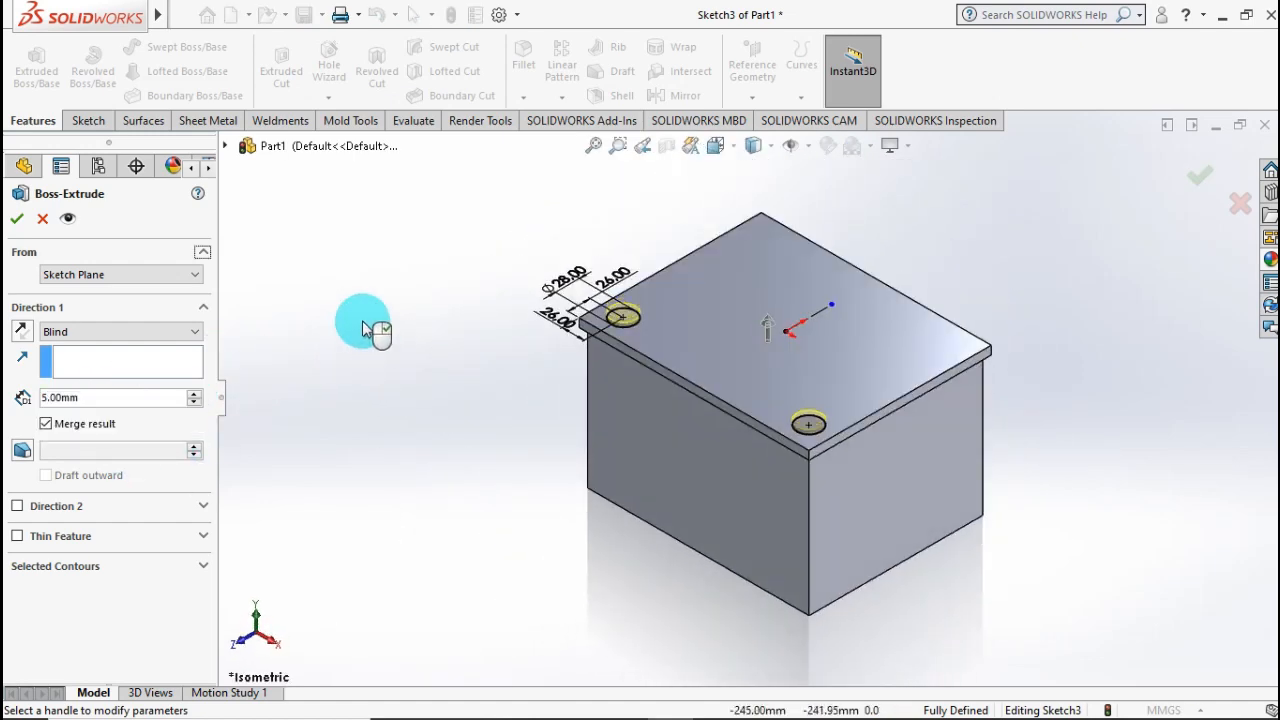
left_click(16, 218)
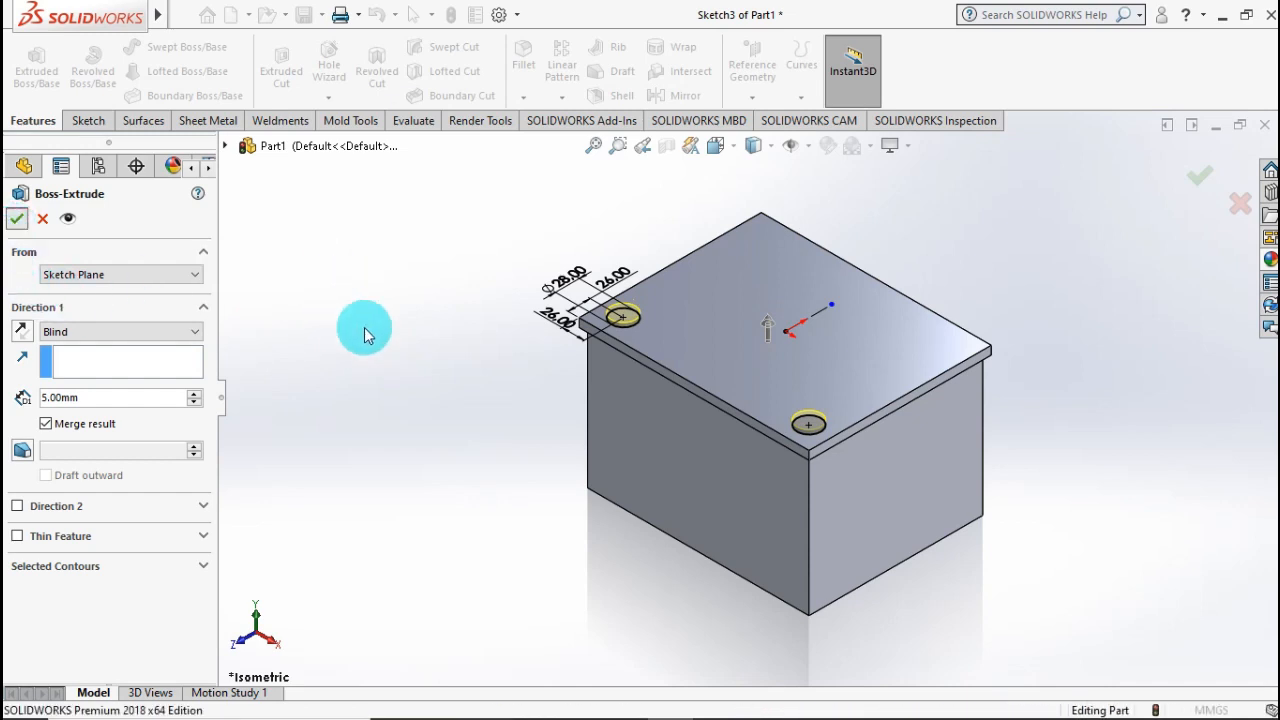
- Fillet the top circular edges of both terminal bases with a symmetric 2 mm radius
scroll(660, 355, "down", 2)
scroll(670, 345, "down", 1)
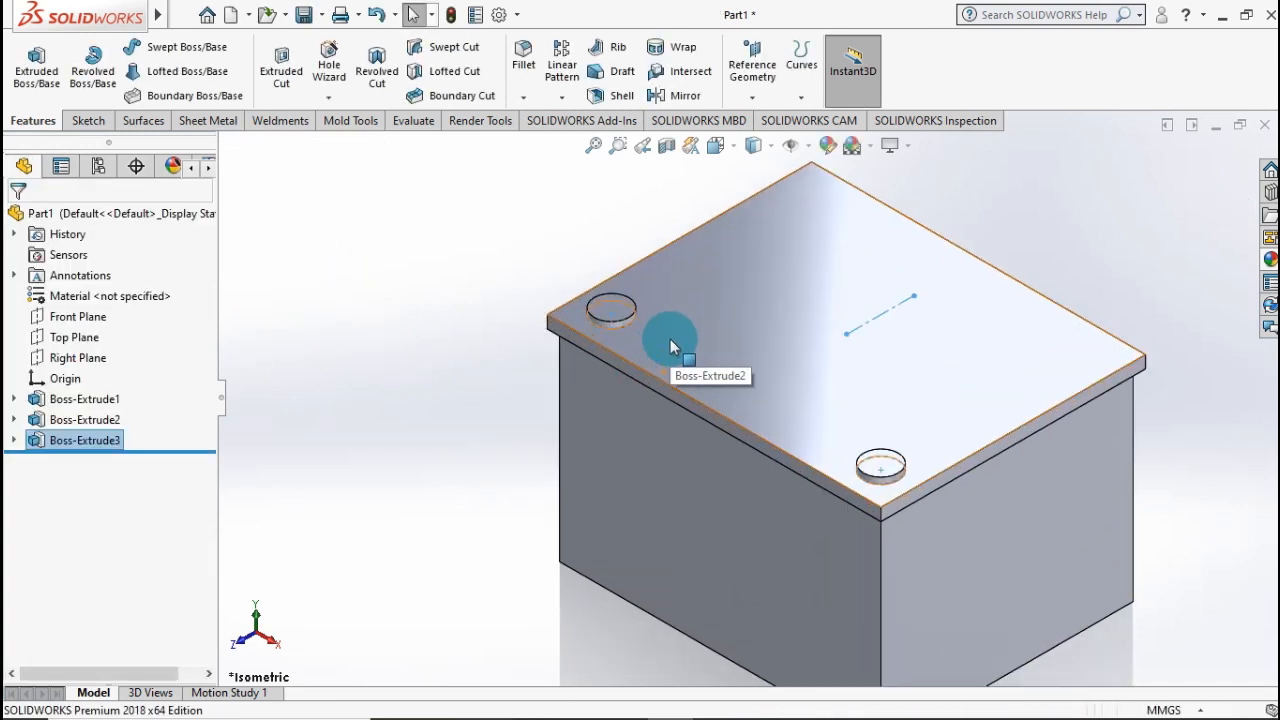
left_click(557, 191)
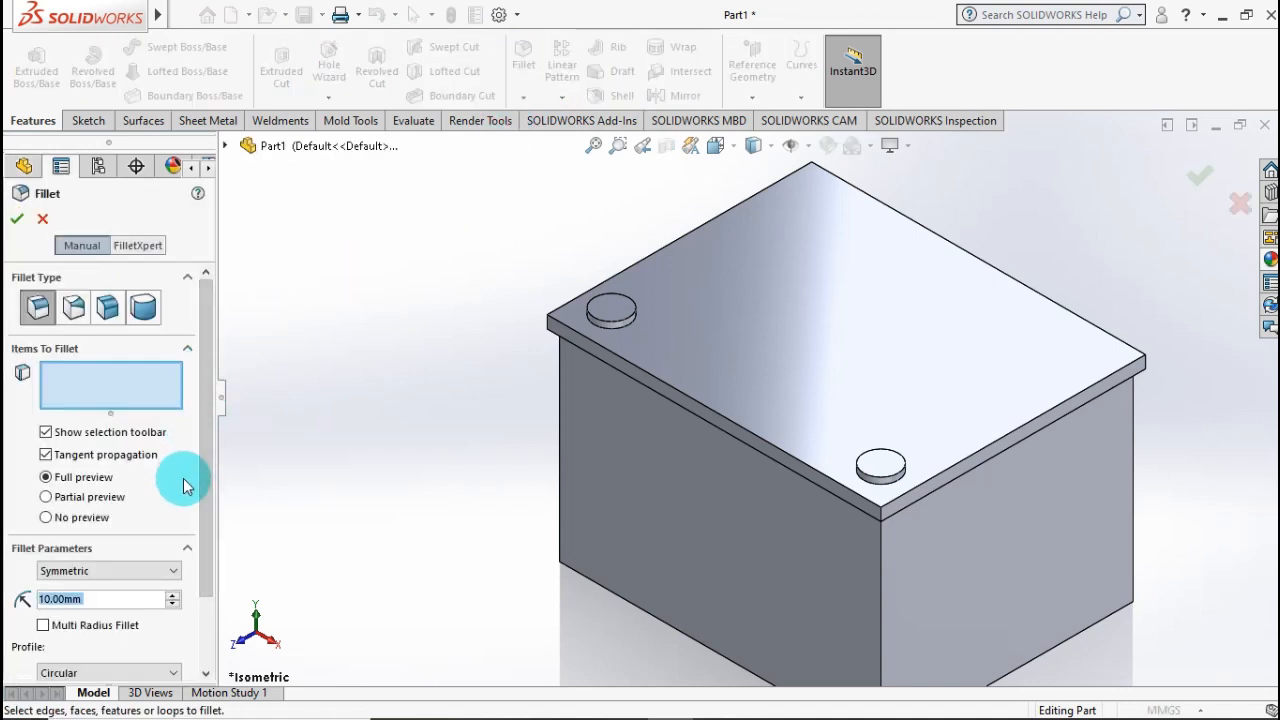
type("2")
key("Return")
scroll(672, 388, "down", 2)
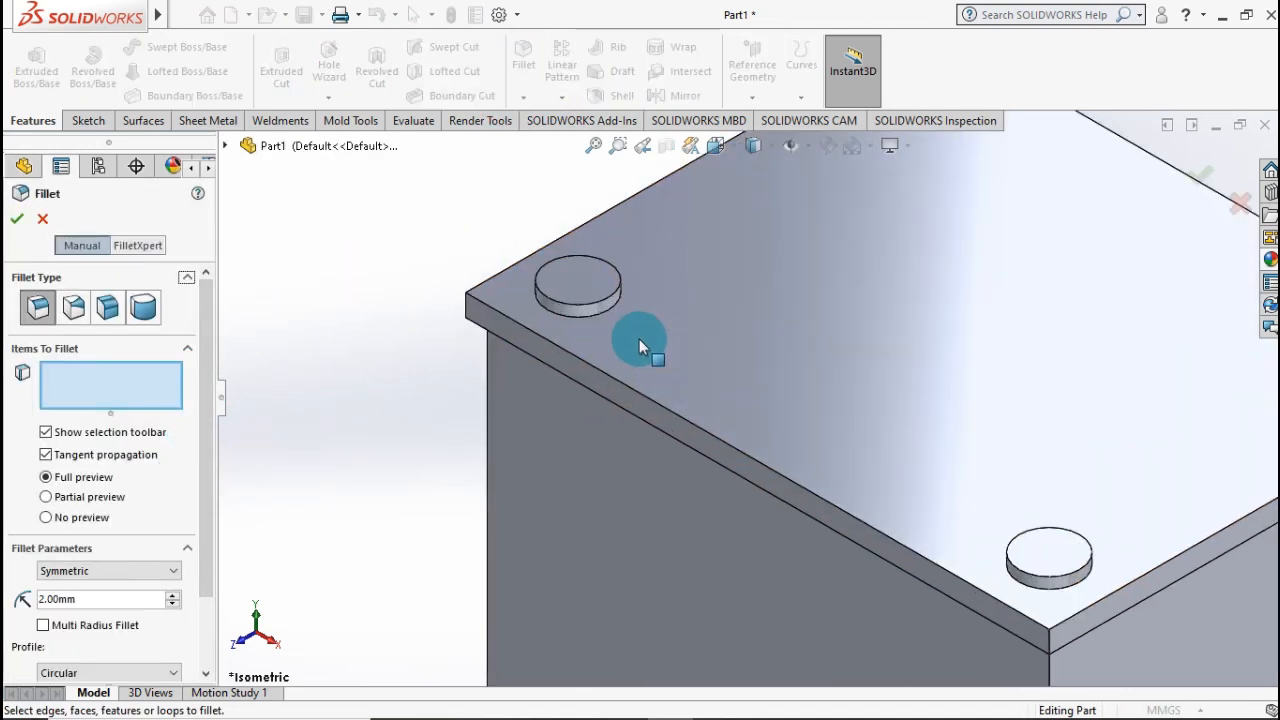
left_click(595, 298)
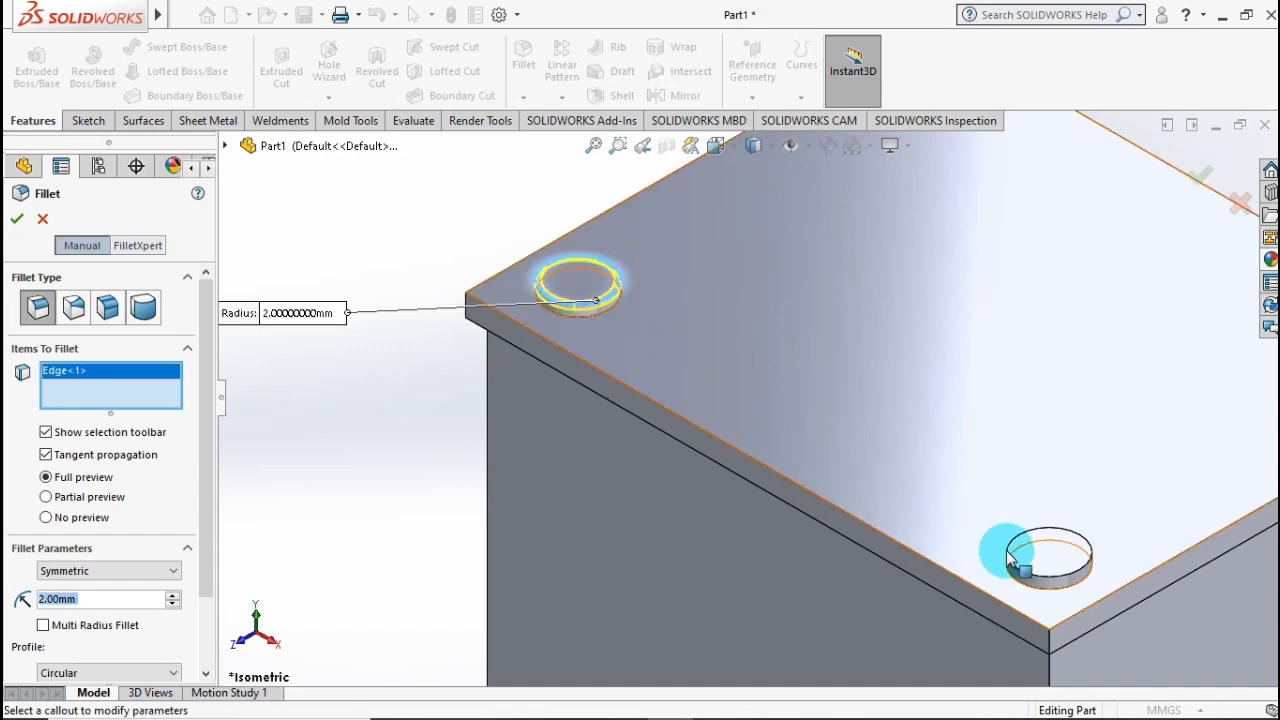
left_click(1027, 575)
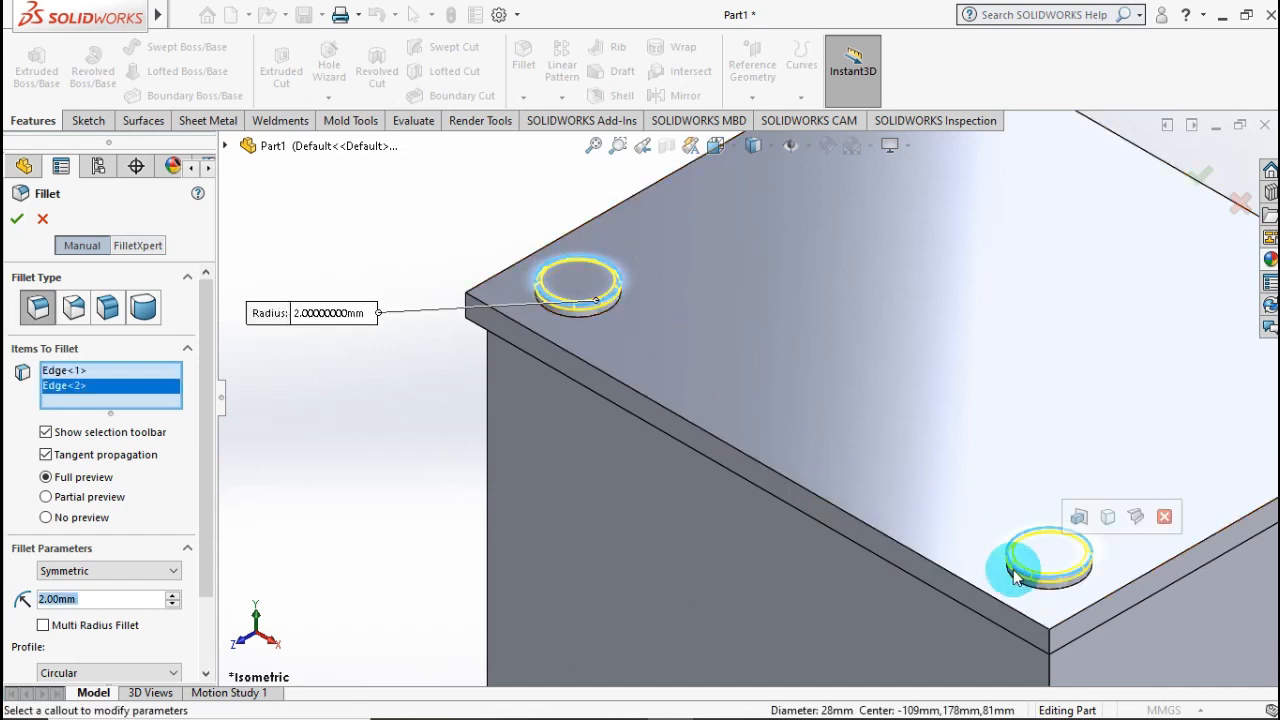
left_click(17, 225)
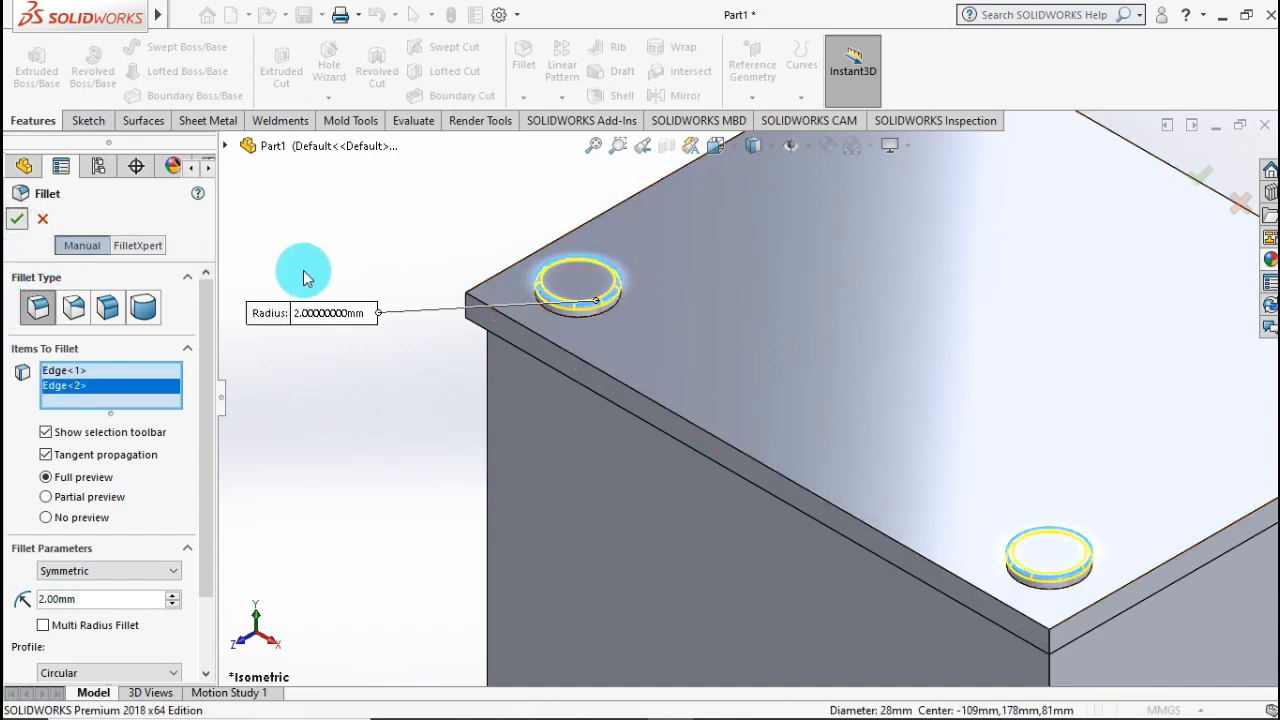
- Sketch a circle with a radius of about 7 mm on the left terminal base's top face, concentric with the base
left_click(566, 281)
left_click(663, 229)
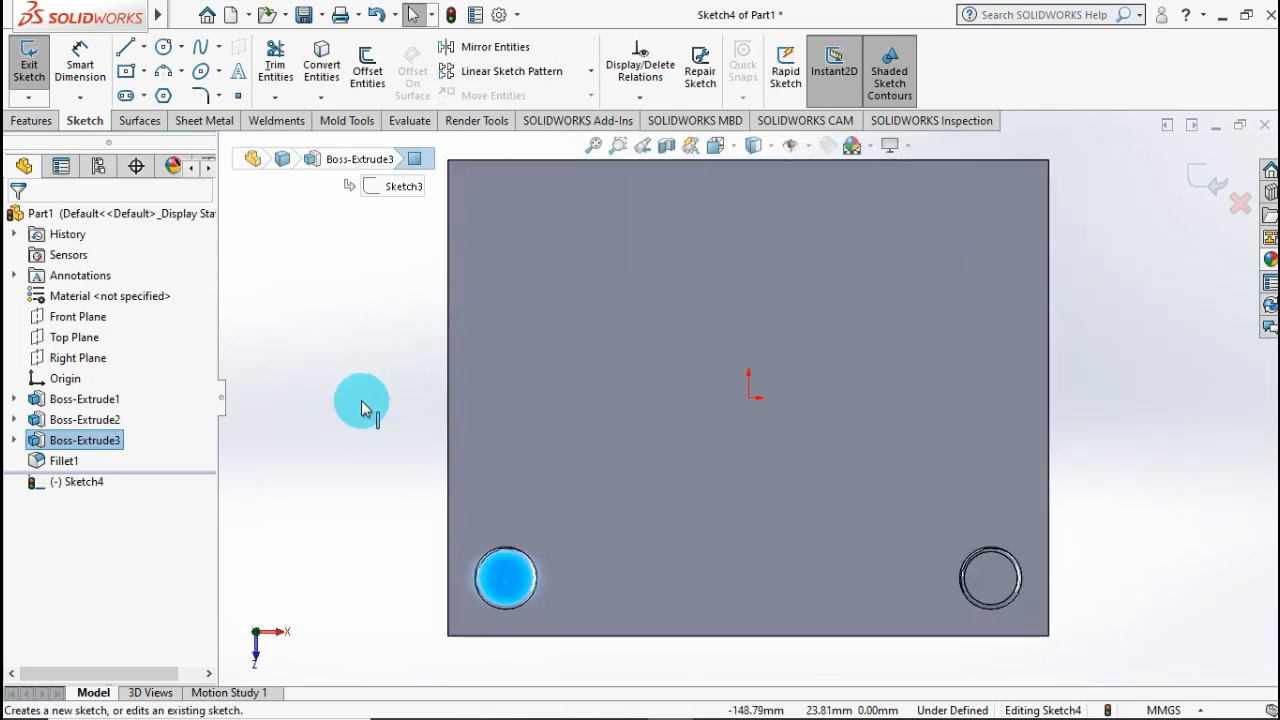
left_click(359, 399)
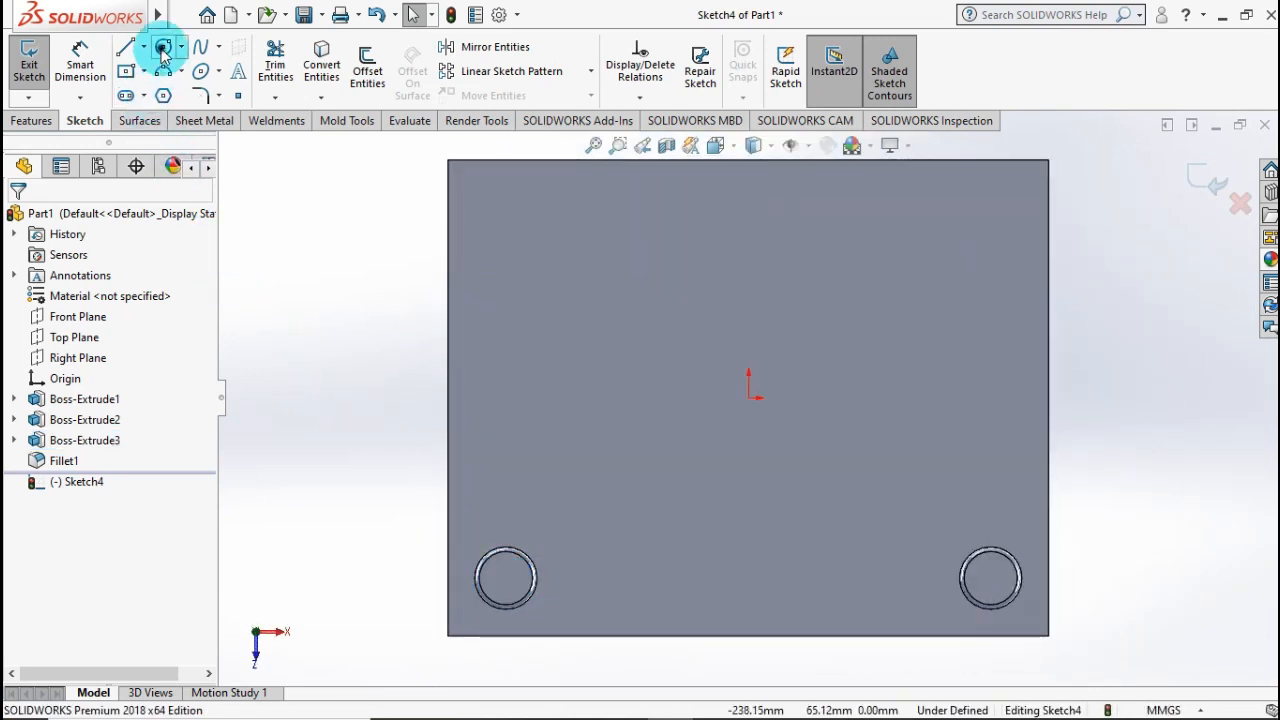
left_click(163, 49)
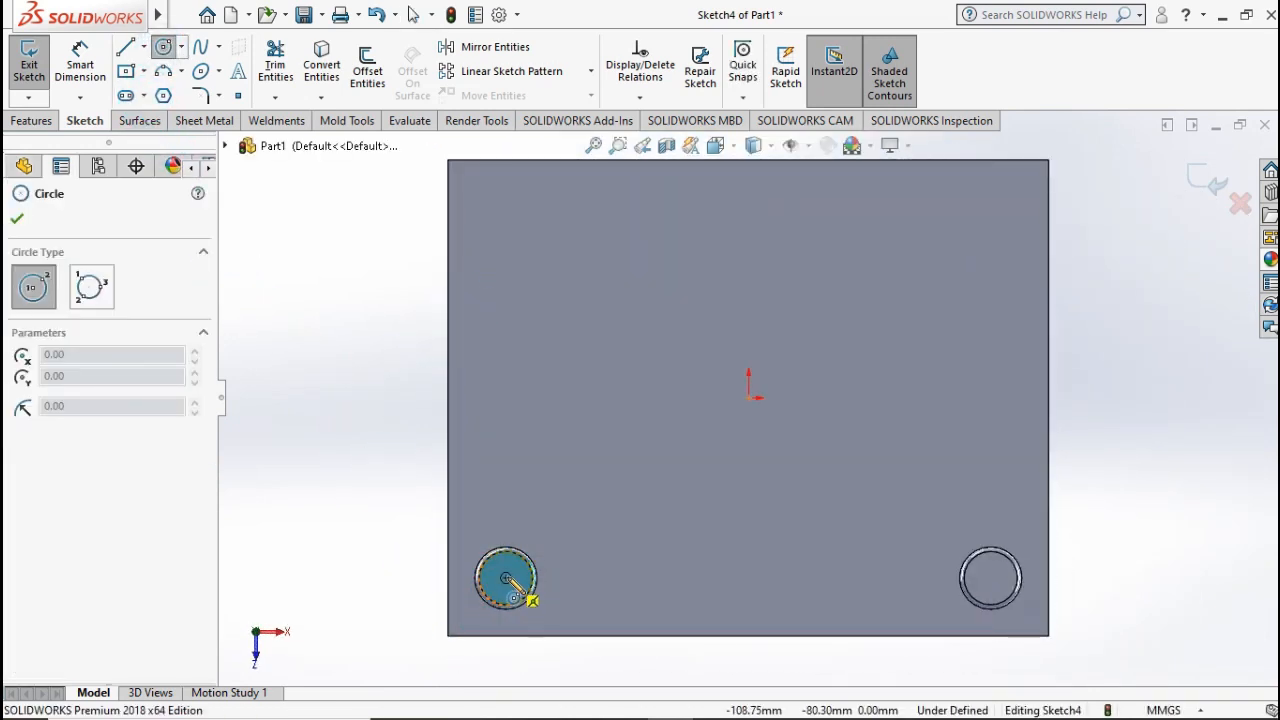
left_click(507, 579)
left_click(493, 557)
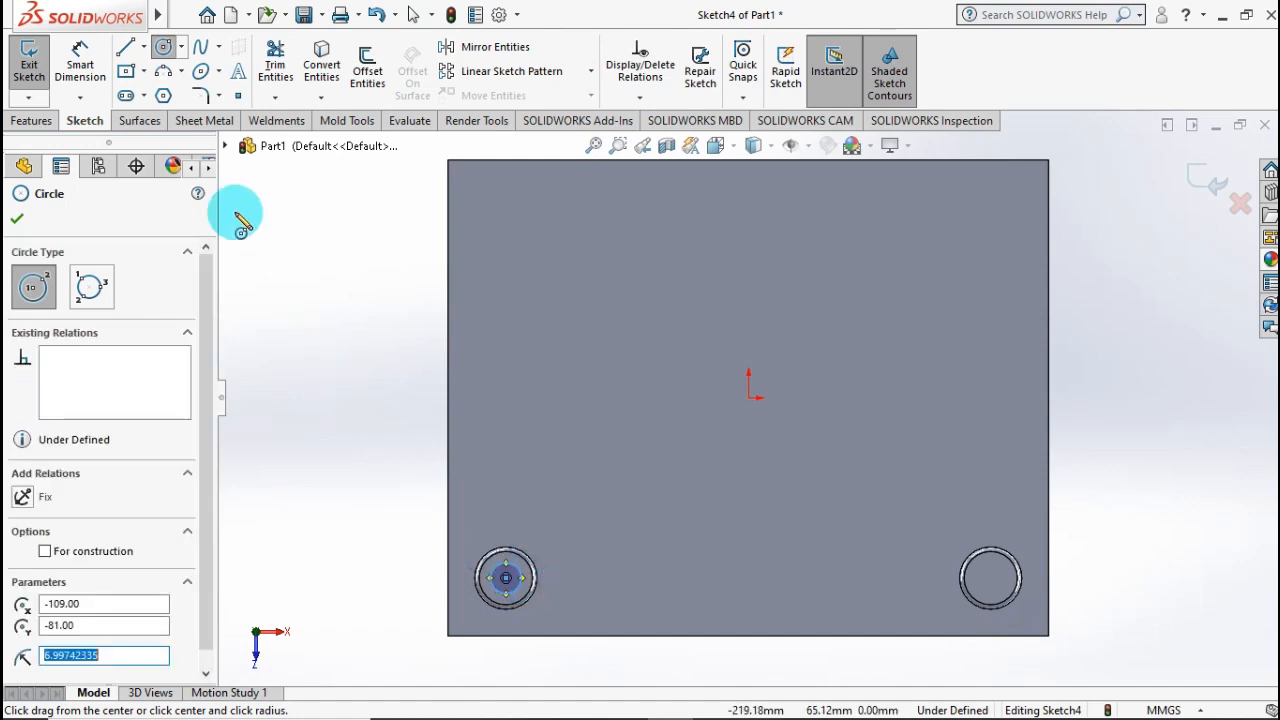
- Dimension the new circle's diameter at 15 mm
left_click(80, 65)
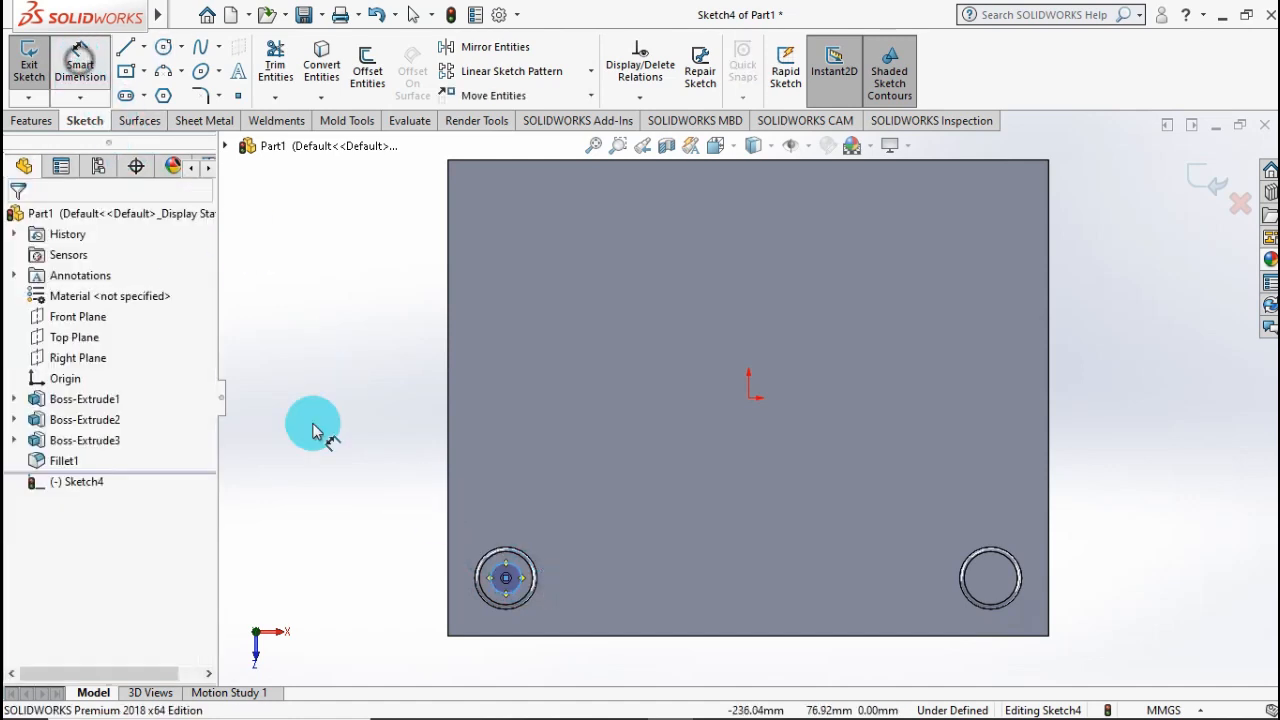
left_click(497, 591)
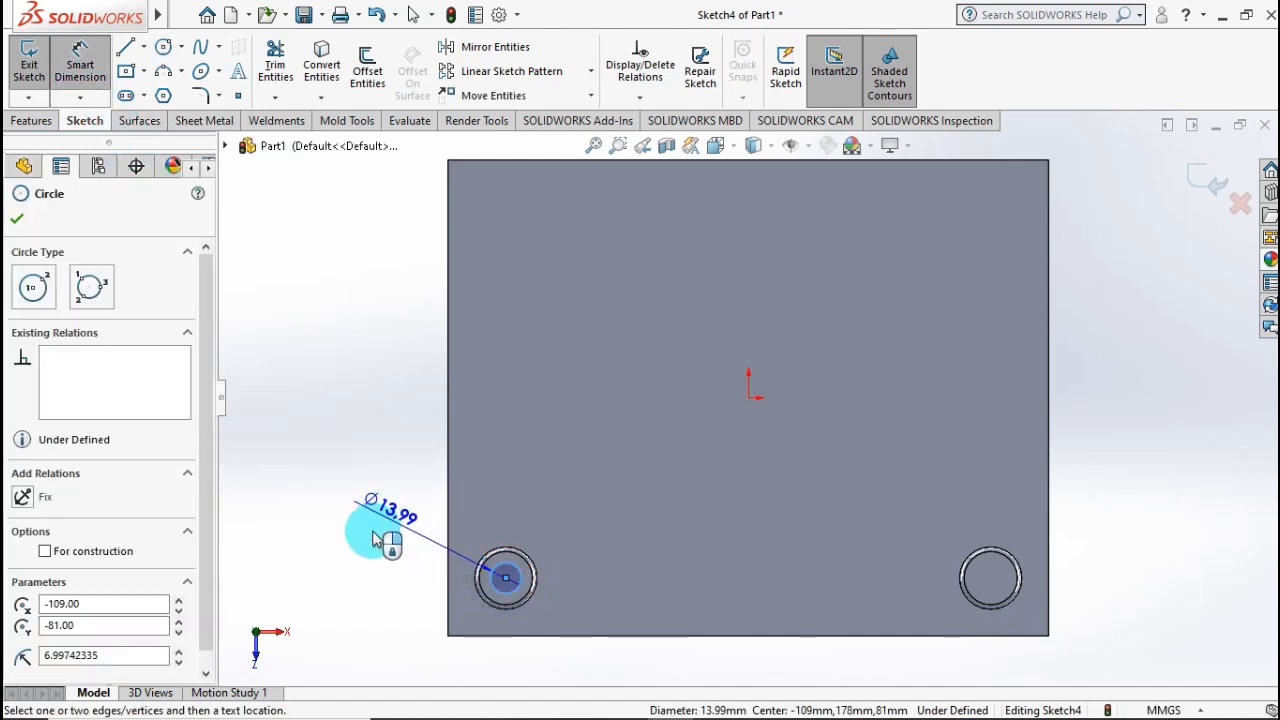
left_click(372, 518)
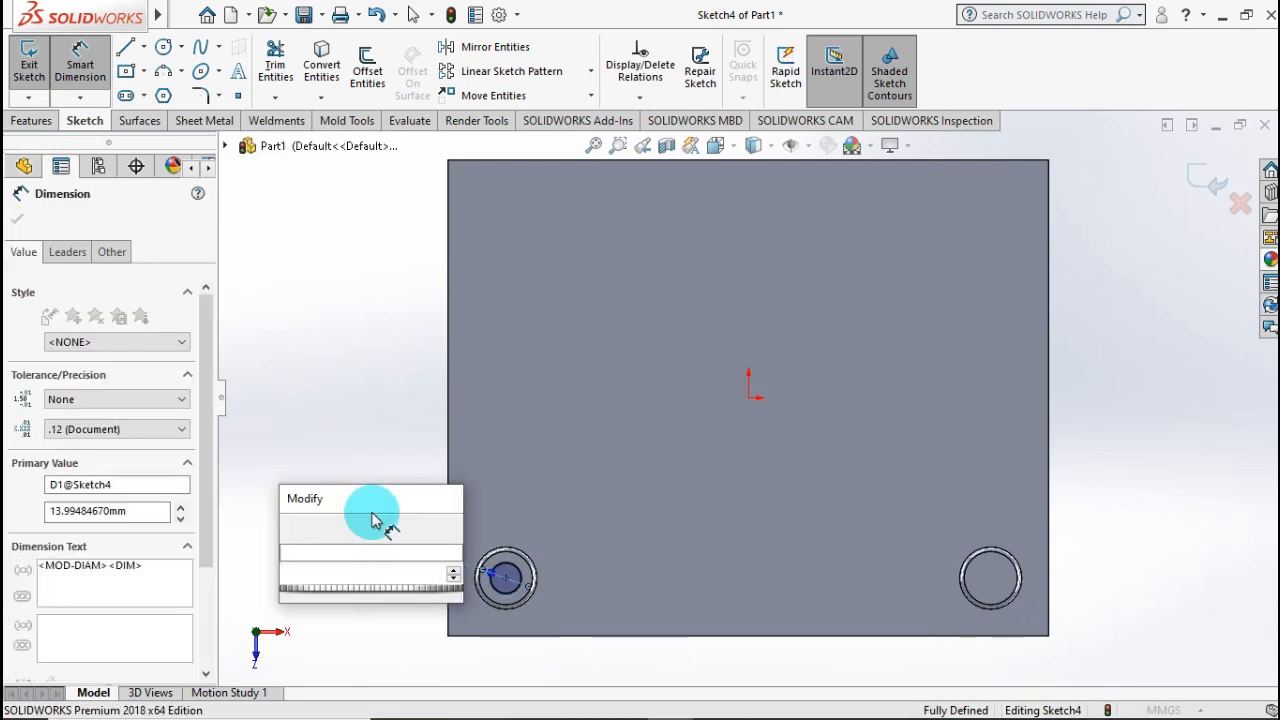
type("15")
left_click(296, 528)
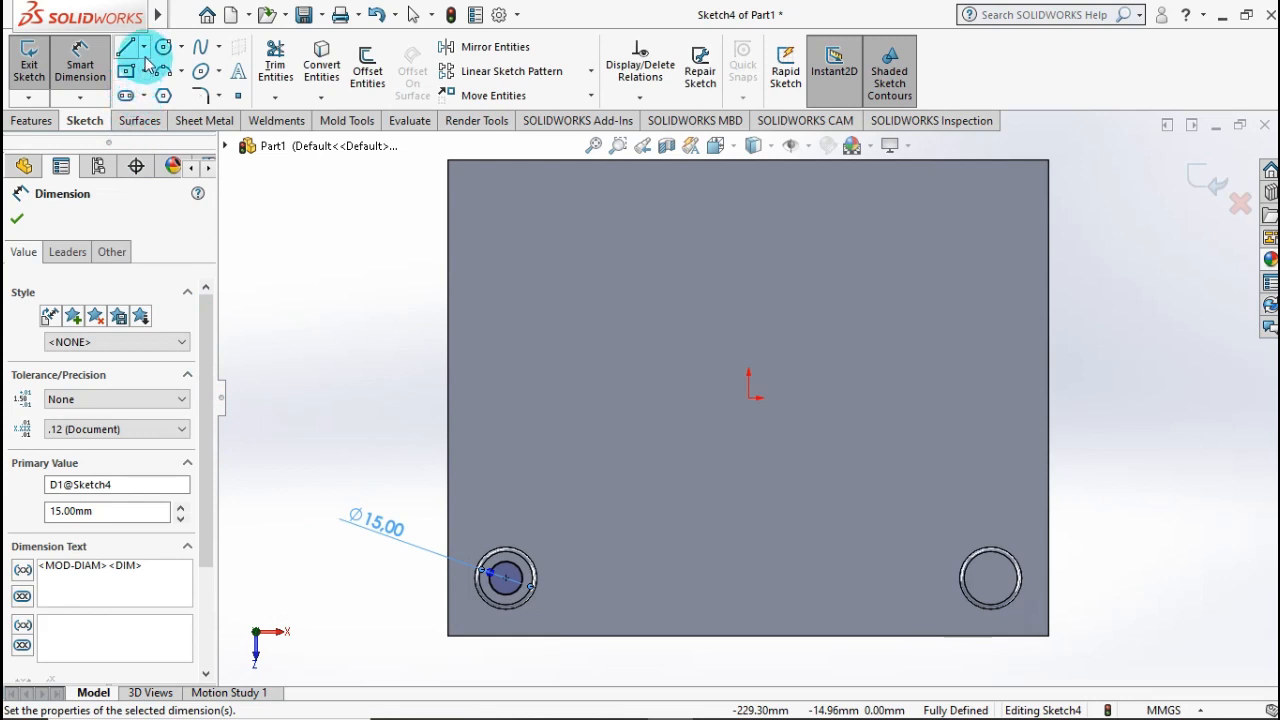
- Draw a vertical construction centerline upward from the origin
left_click(143, 47)
left_click(195, 93)
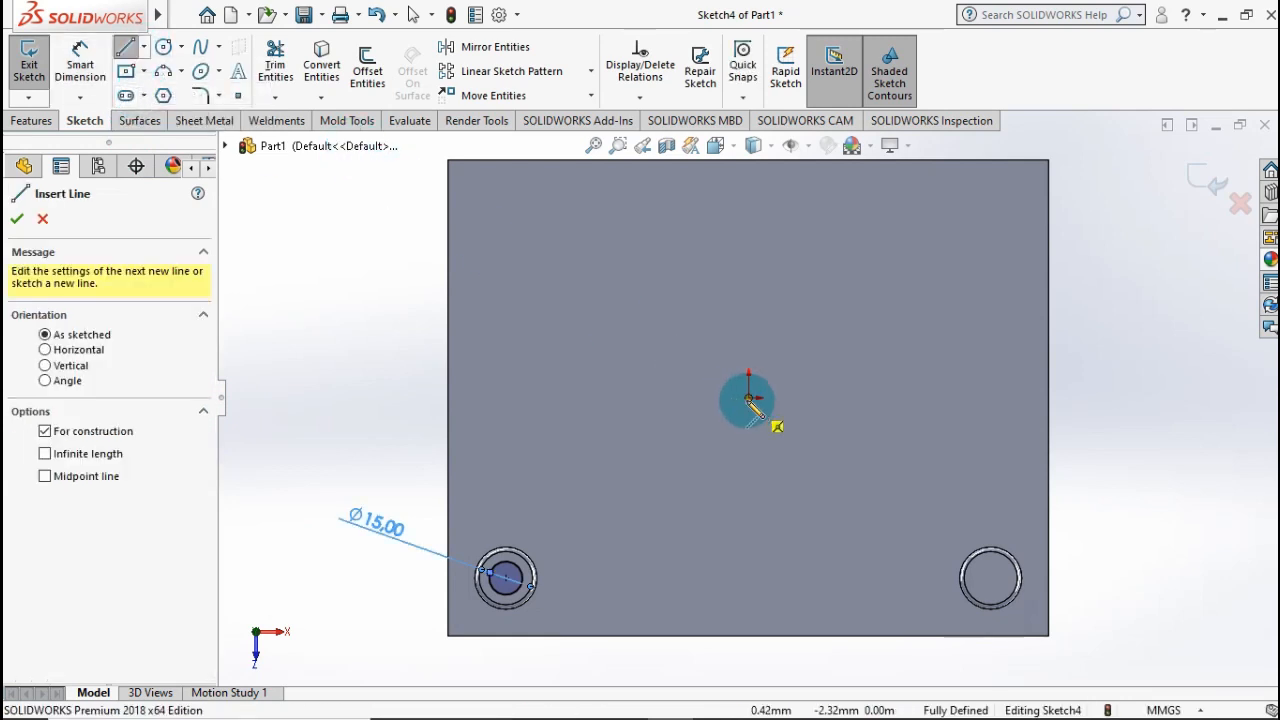
left_click_drag(748, 400, 748, 306)
key("Escape")
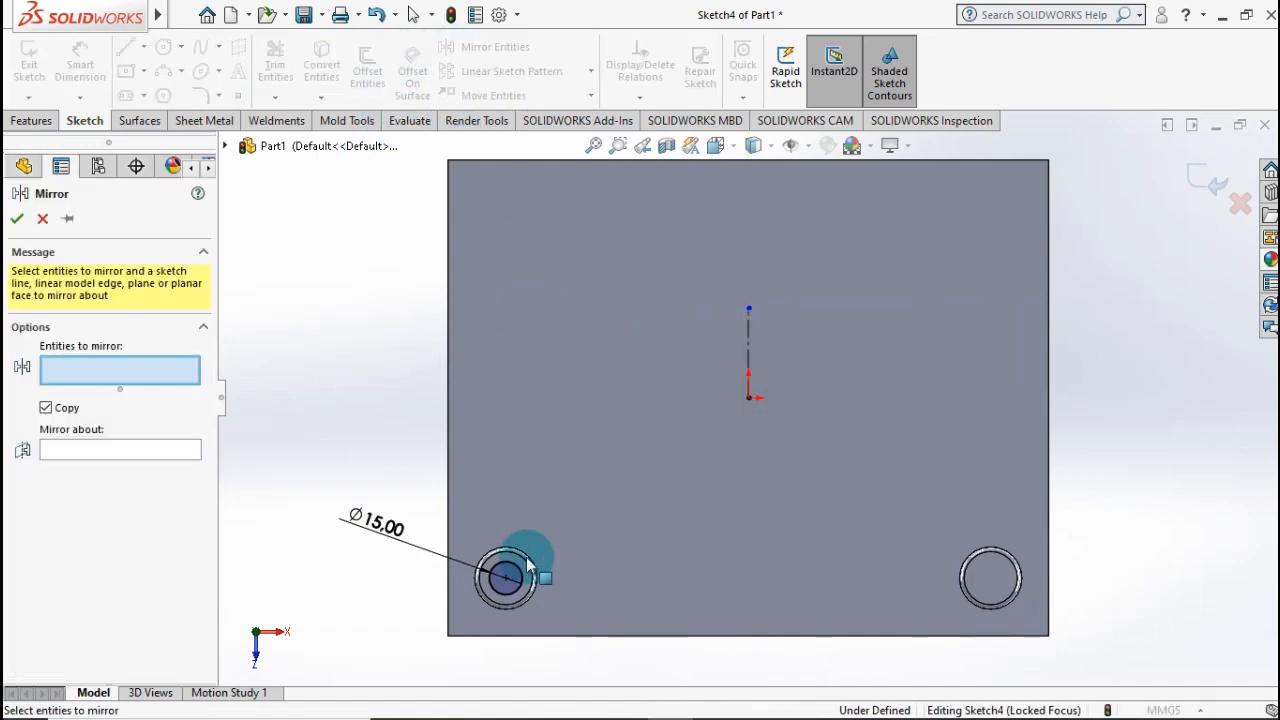
- Mirror the 15 mm circle about the vertical centerline onto the other terminal base, keeping the original as a copy
left_click(510, 594)
left_click(96, 451)
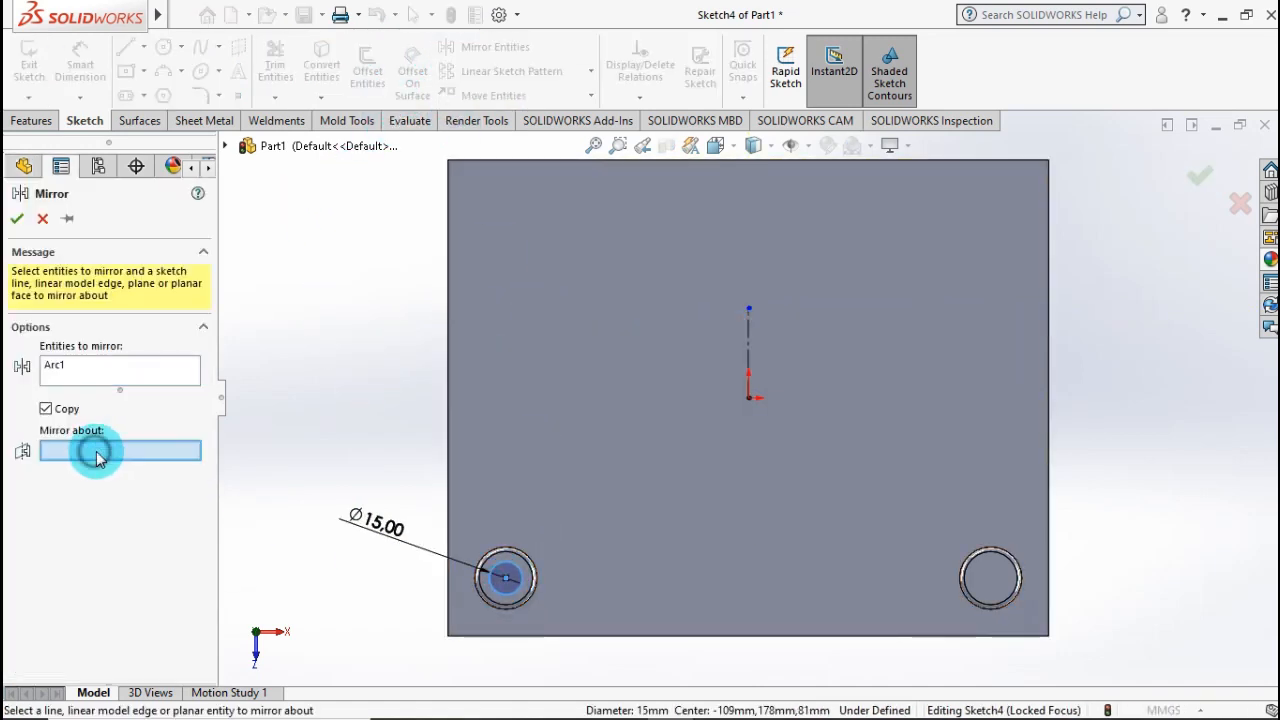
left_click(748, 337)
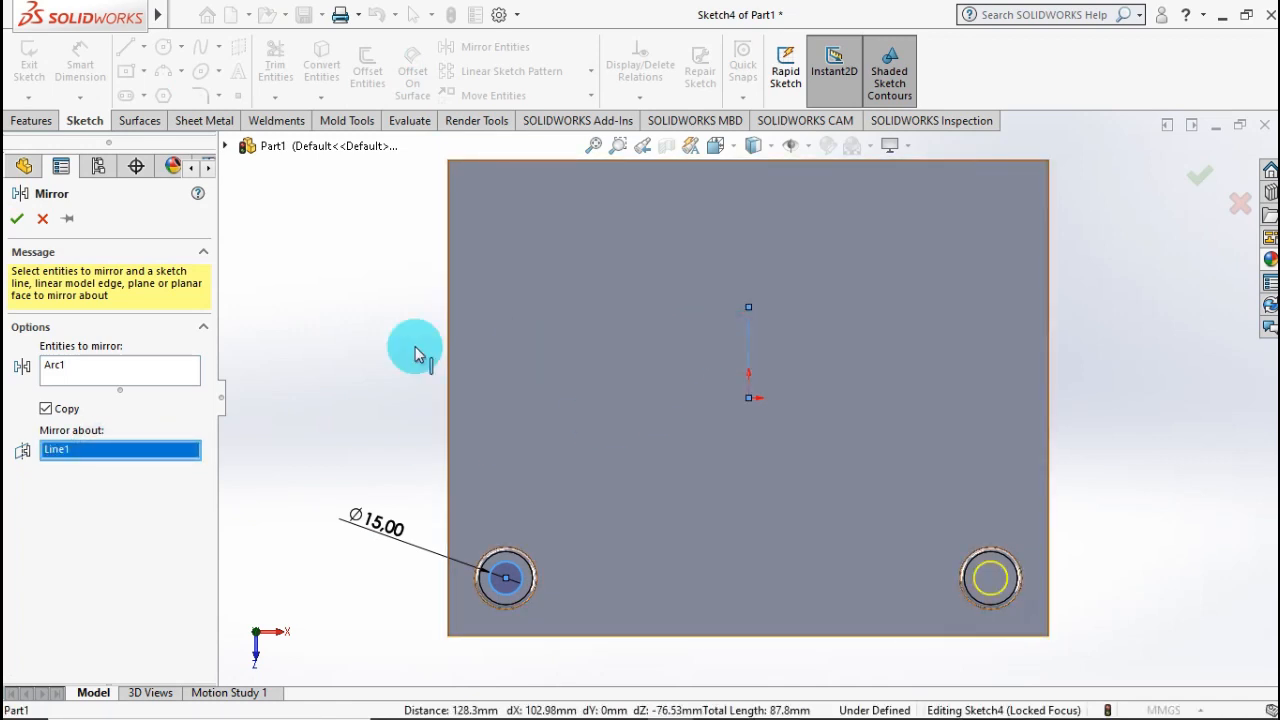
left_click(18, 219)
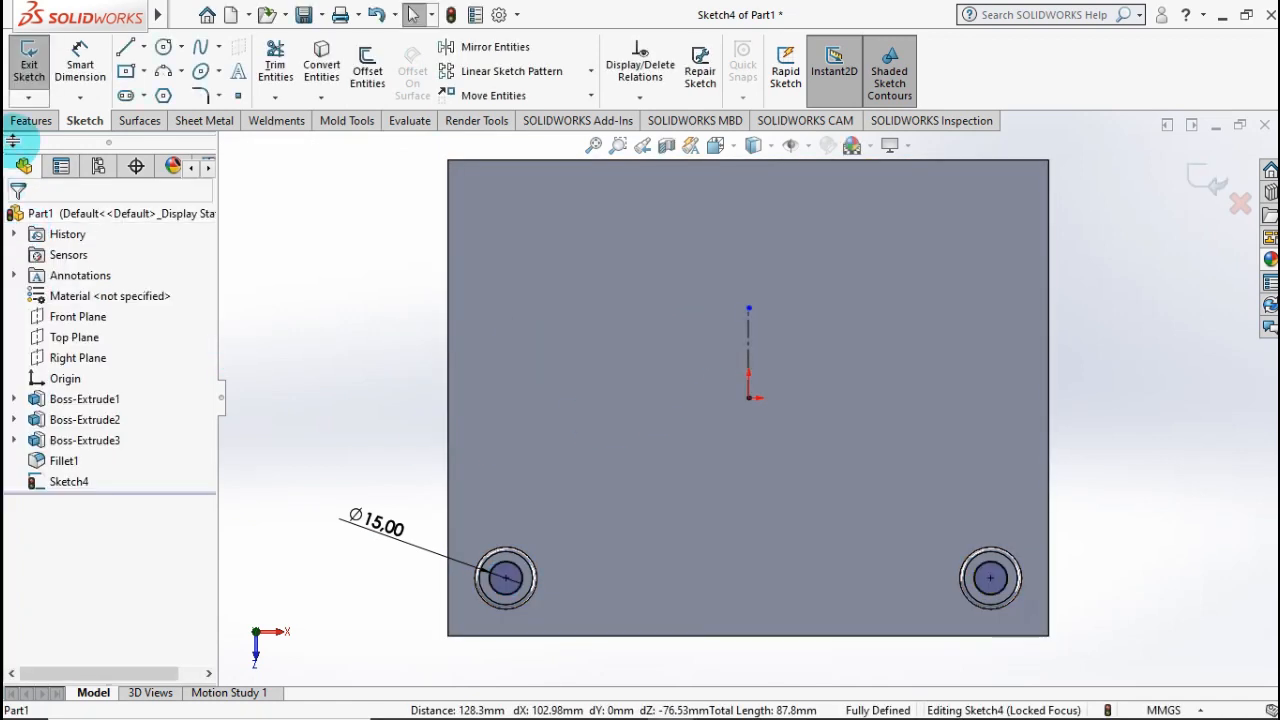
- Extrude both circles upward as a blind boss 20 mm high, merged with the bases, to form the terminal posts
left_click(31, 120)
left_click(55, 78)
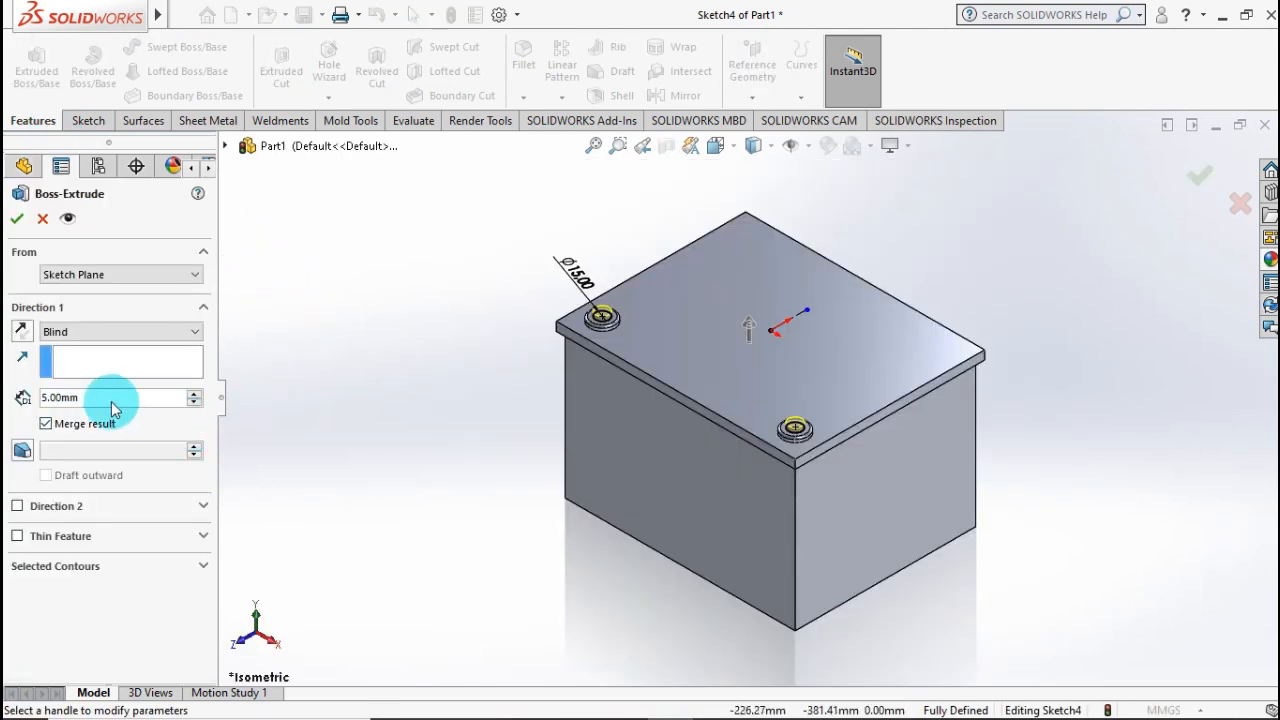
type("20")
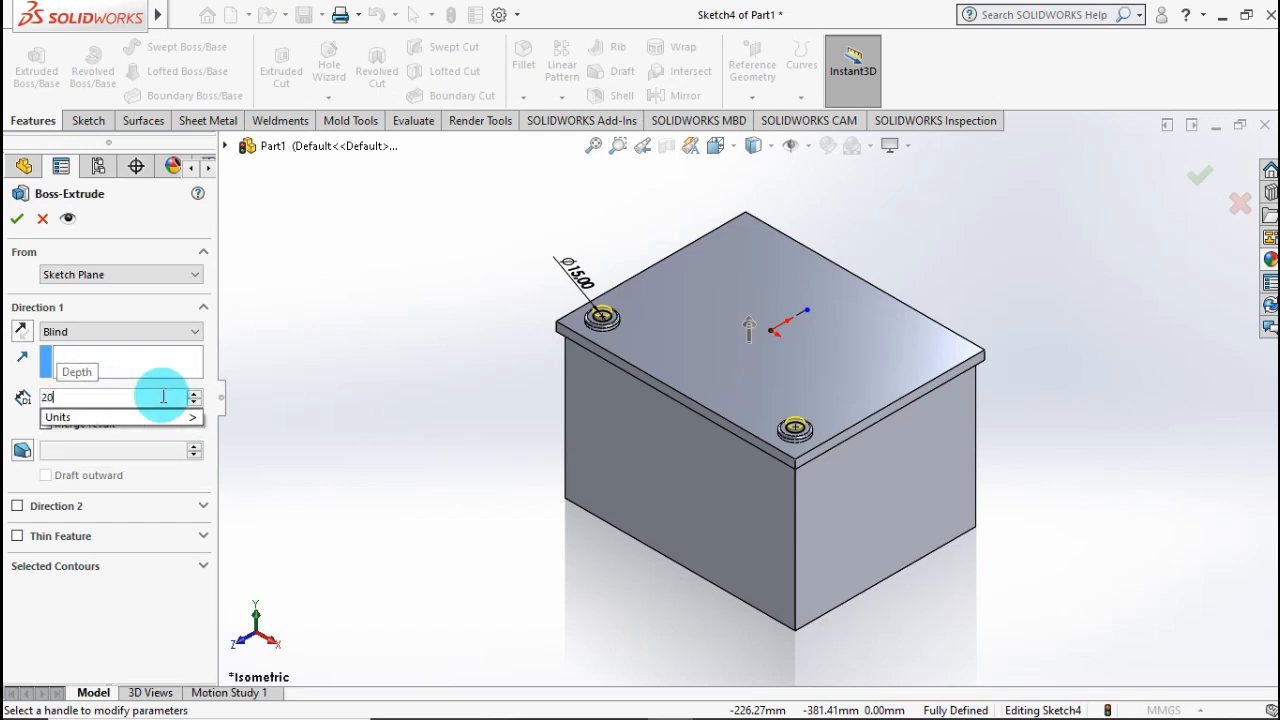
key("Return")
left_click(16, 218)
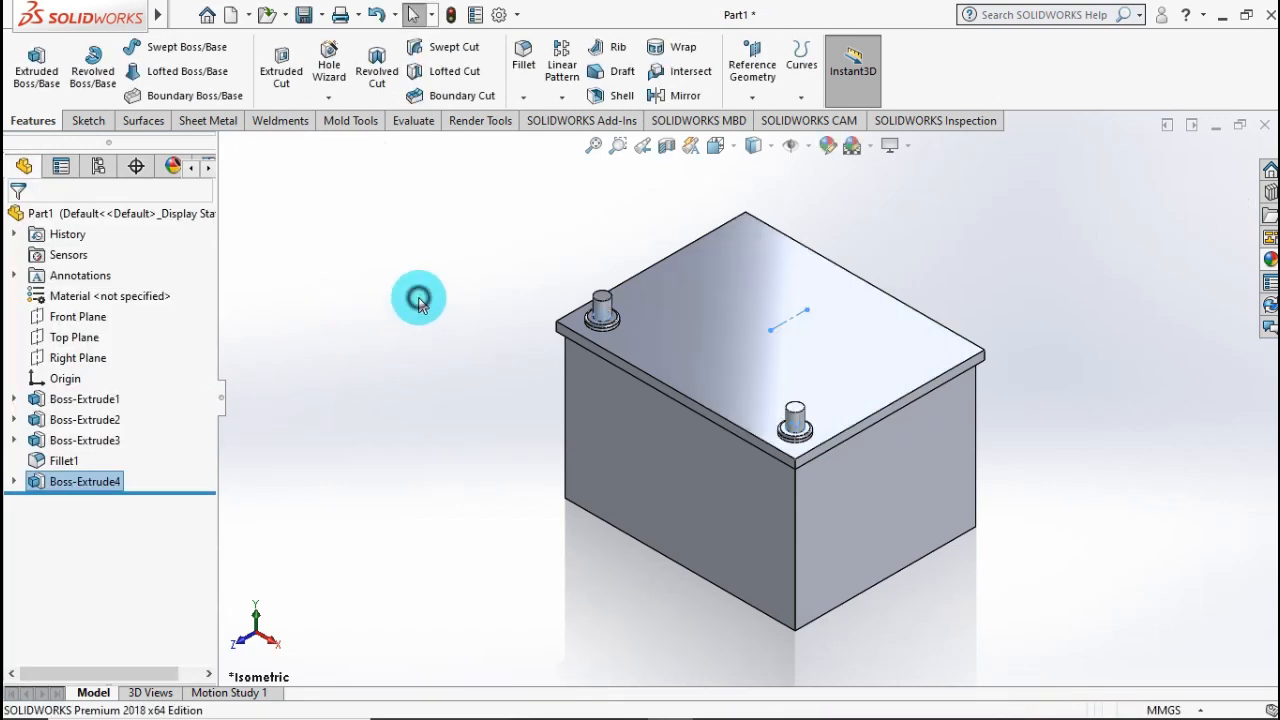
- Start a new sketch on the top face of the lid
left_click(731, 307)
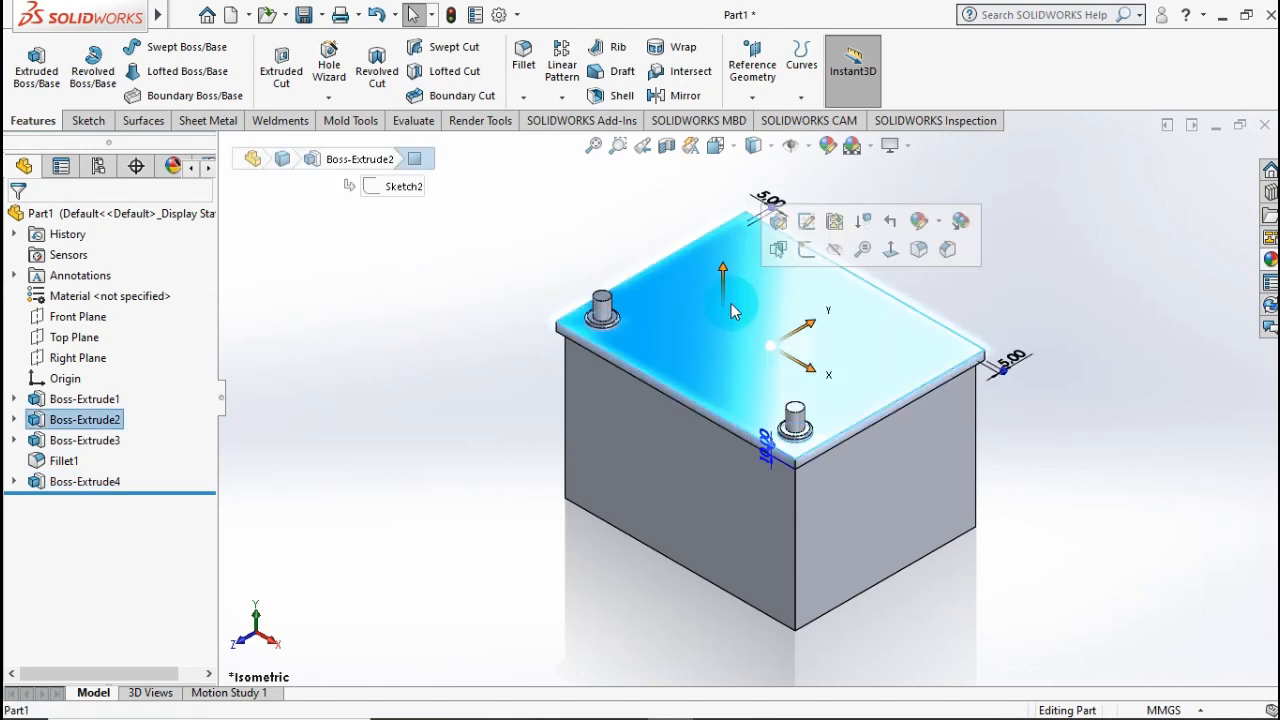
left_click(806, 252)
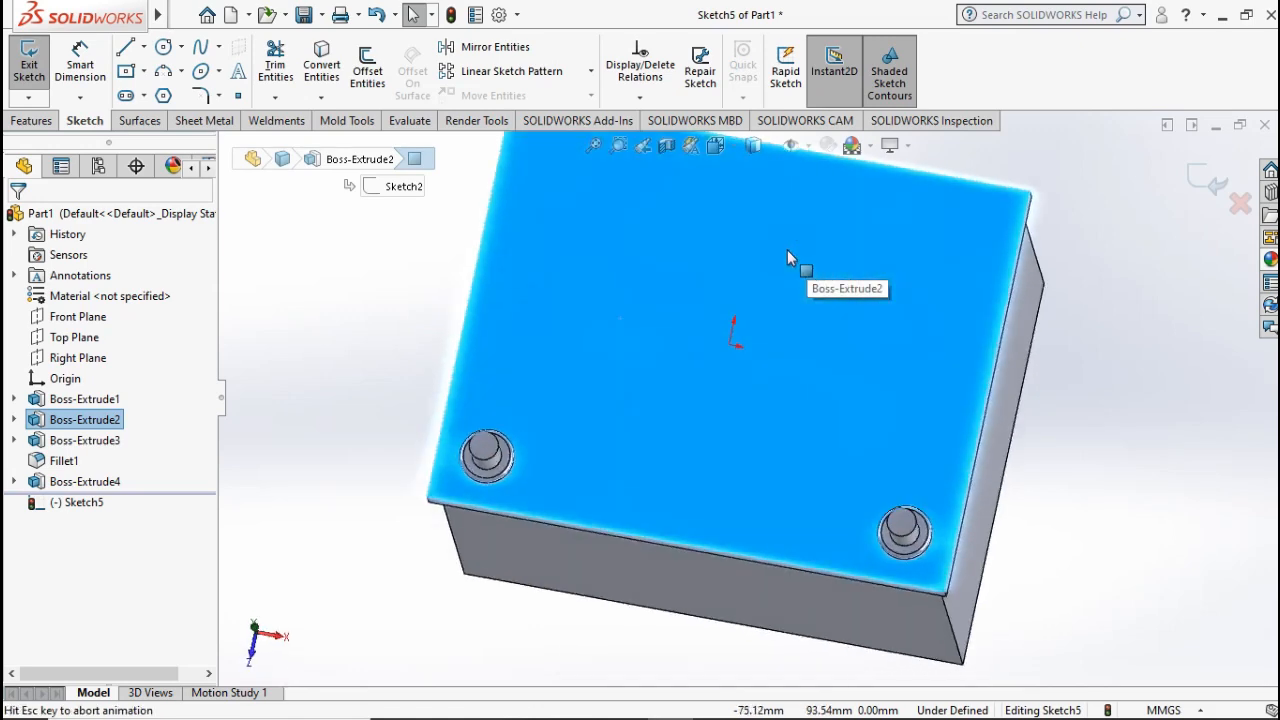
left_click(335, 409)
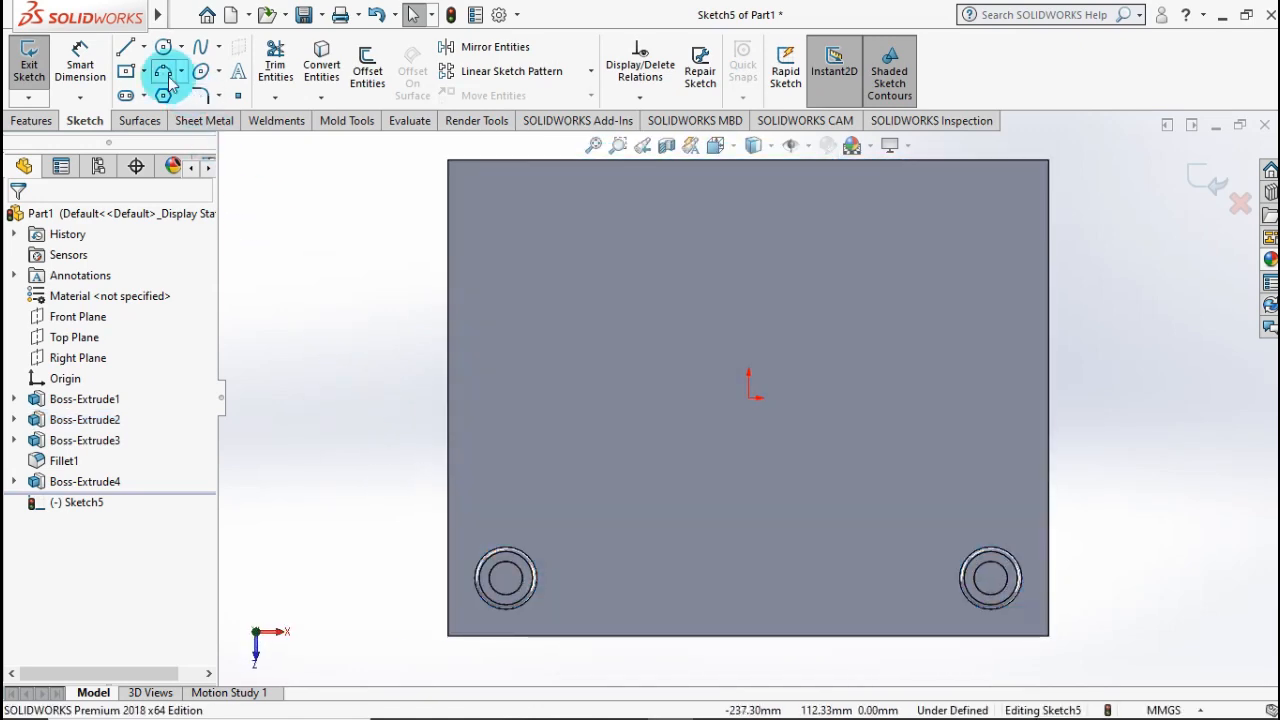
left_click(143, 47)
left_click(172, 94)
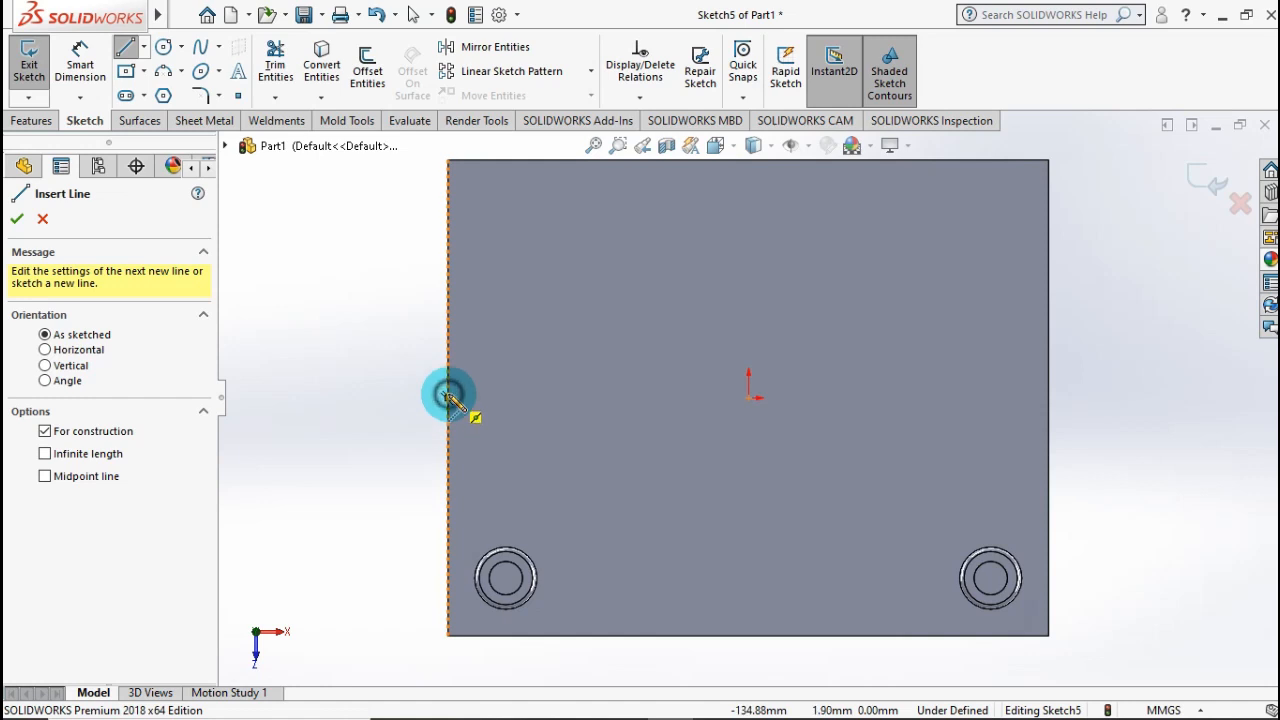
left_click(448, 397)
key("Escape")
key("Escape")
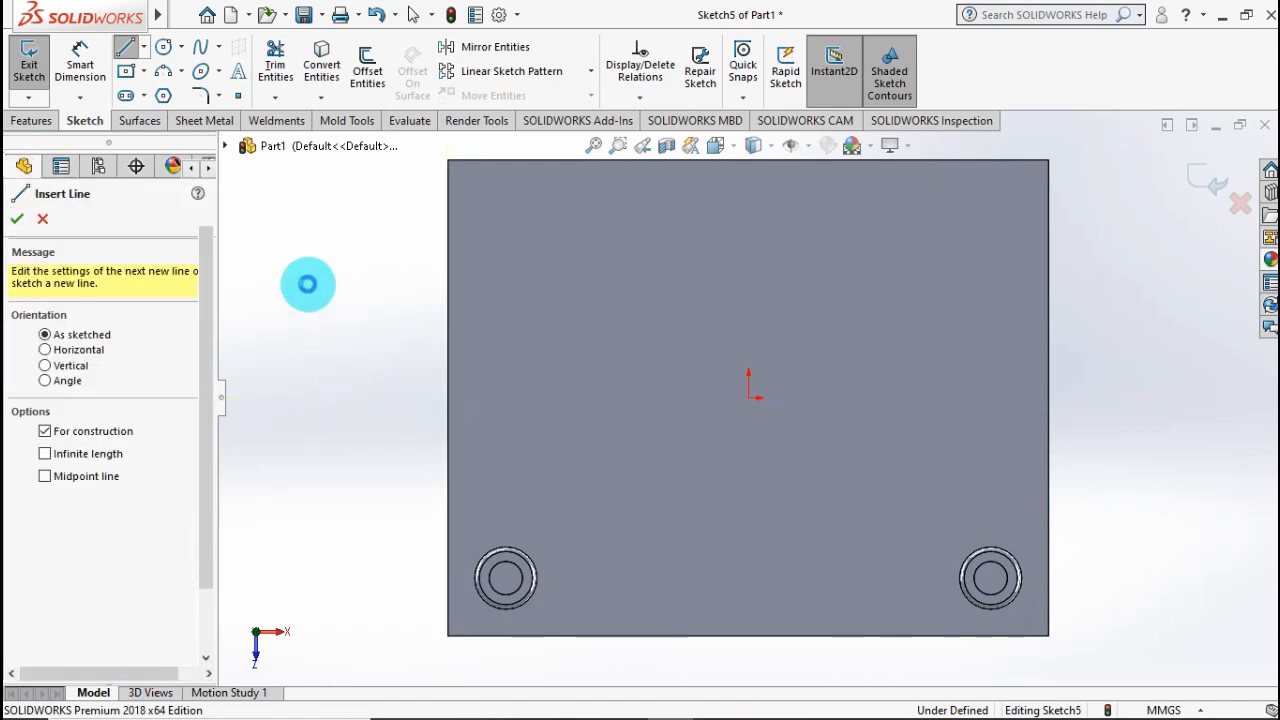
- Sketch a circle with a radius of about 18 mm near the lid's left edge, its center level with the origin
left_click(160, 50)
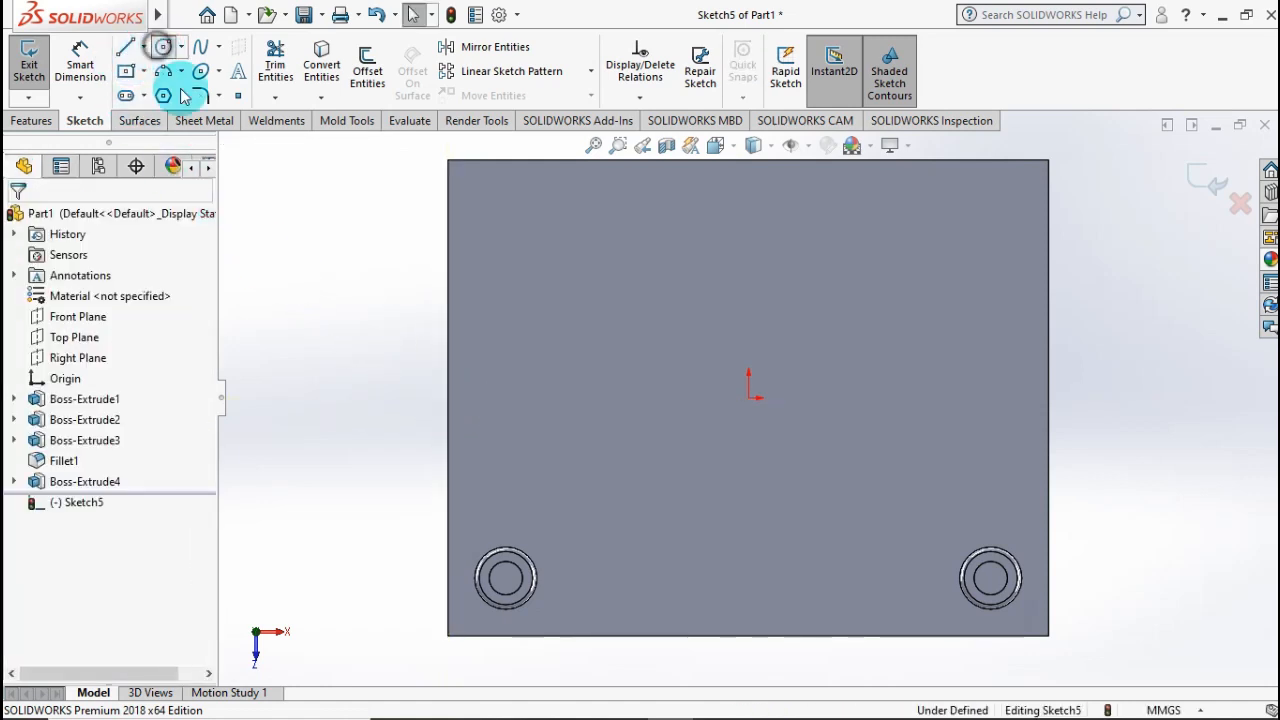
left_click(510, 397)
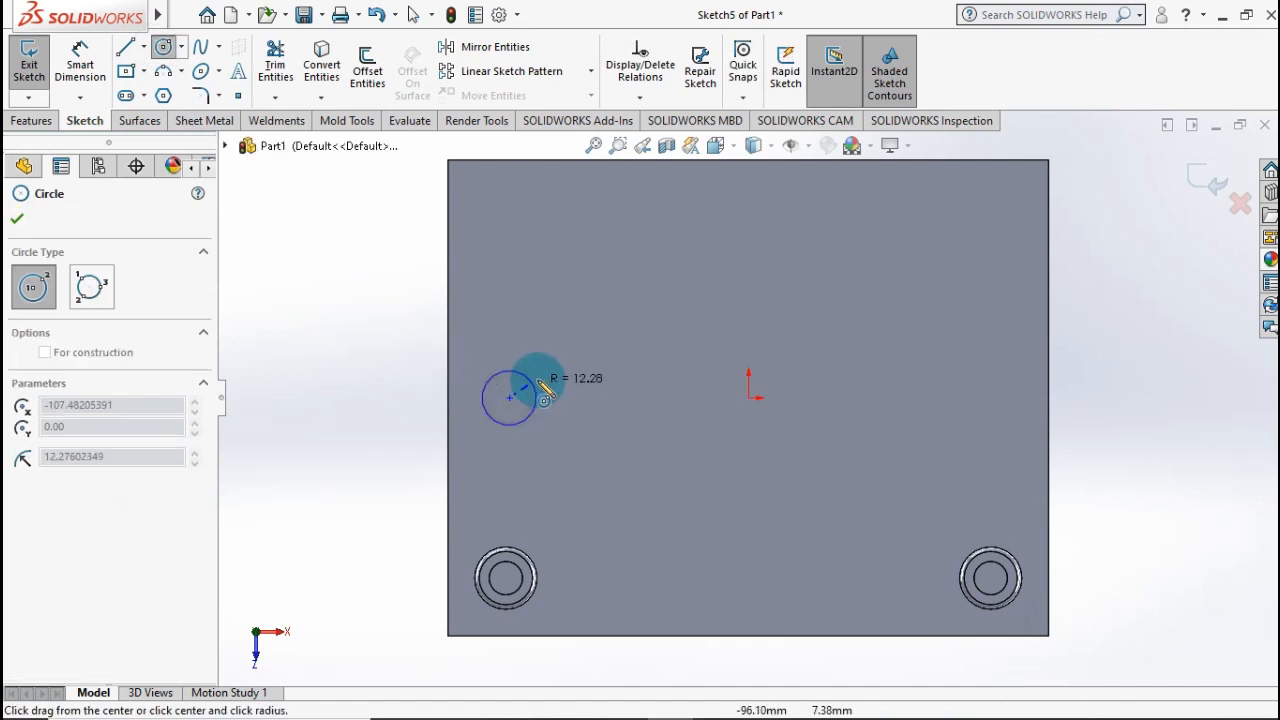
left_click(536, 360)
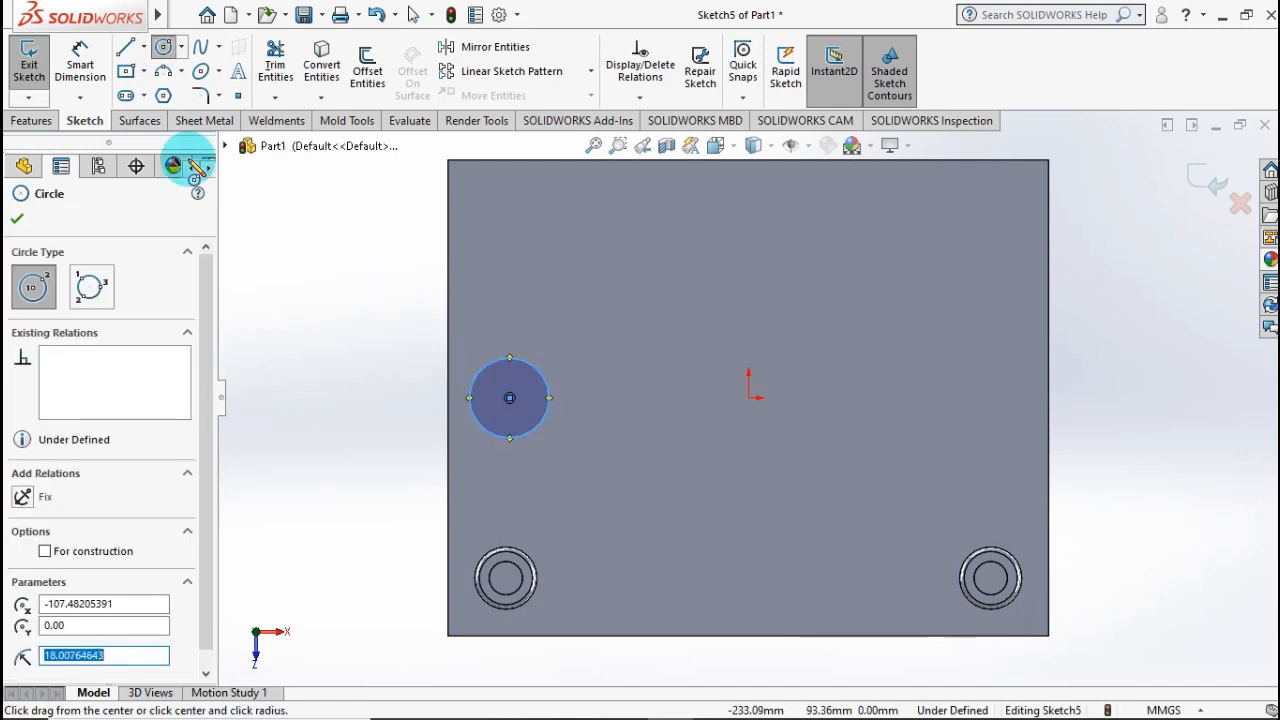
- Dimension the circle's center at 28 mm from the lid's left edge
left_click(80, 62)
left_click(329, 221)
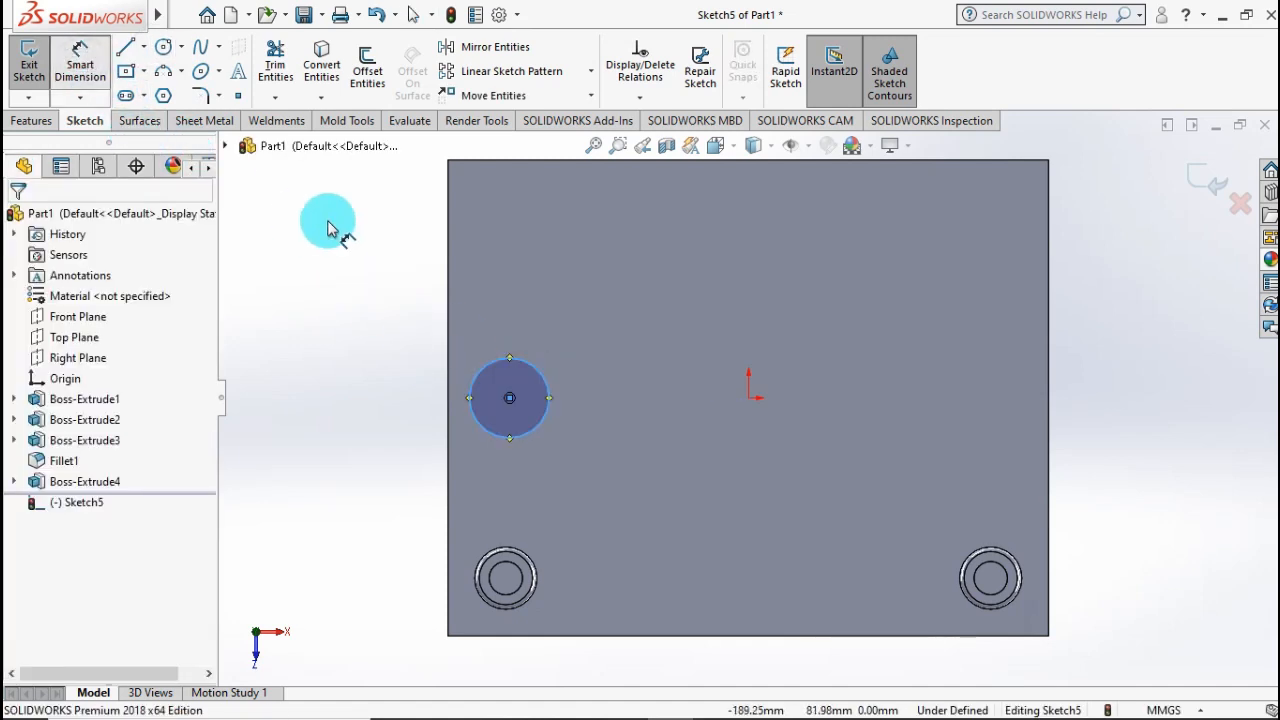
left_click(476, 402)
left_click(450, 408)
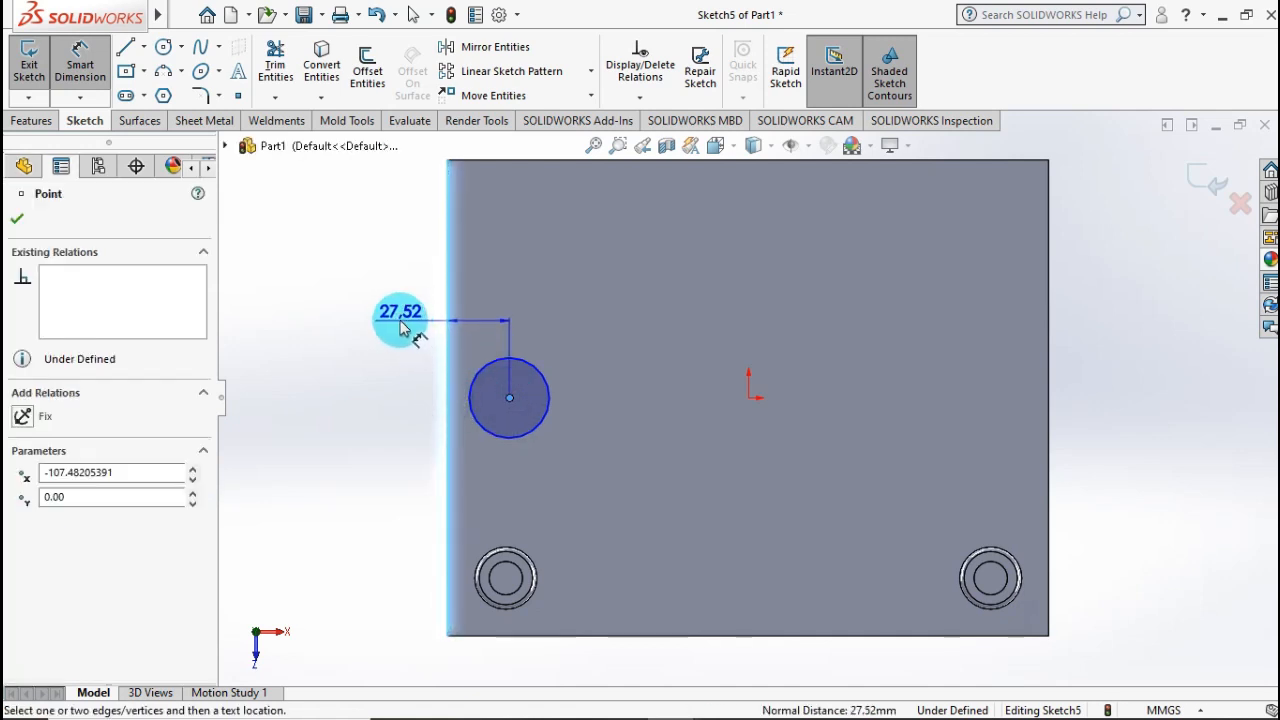
left_click(399, 318)
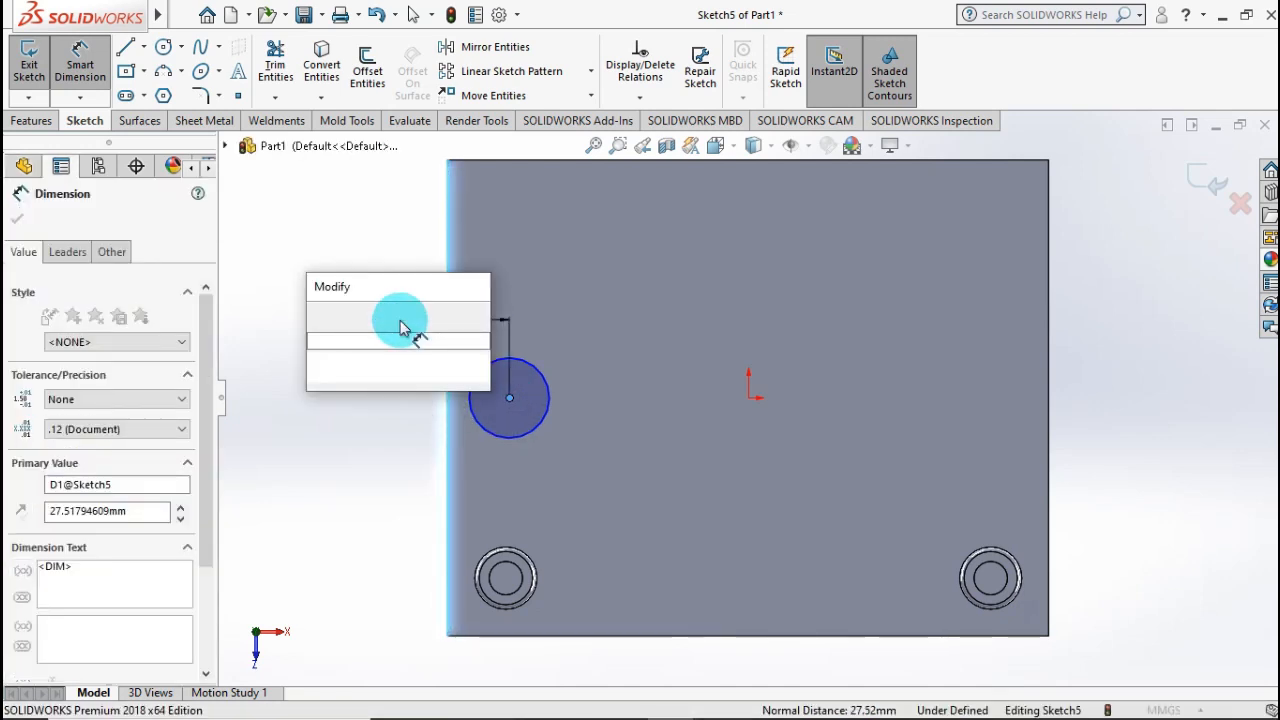
type("28")
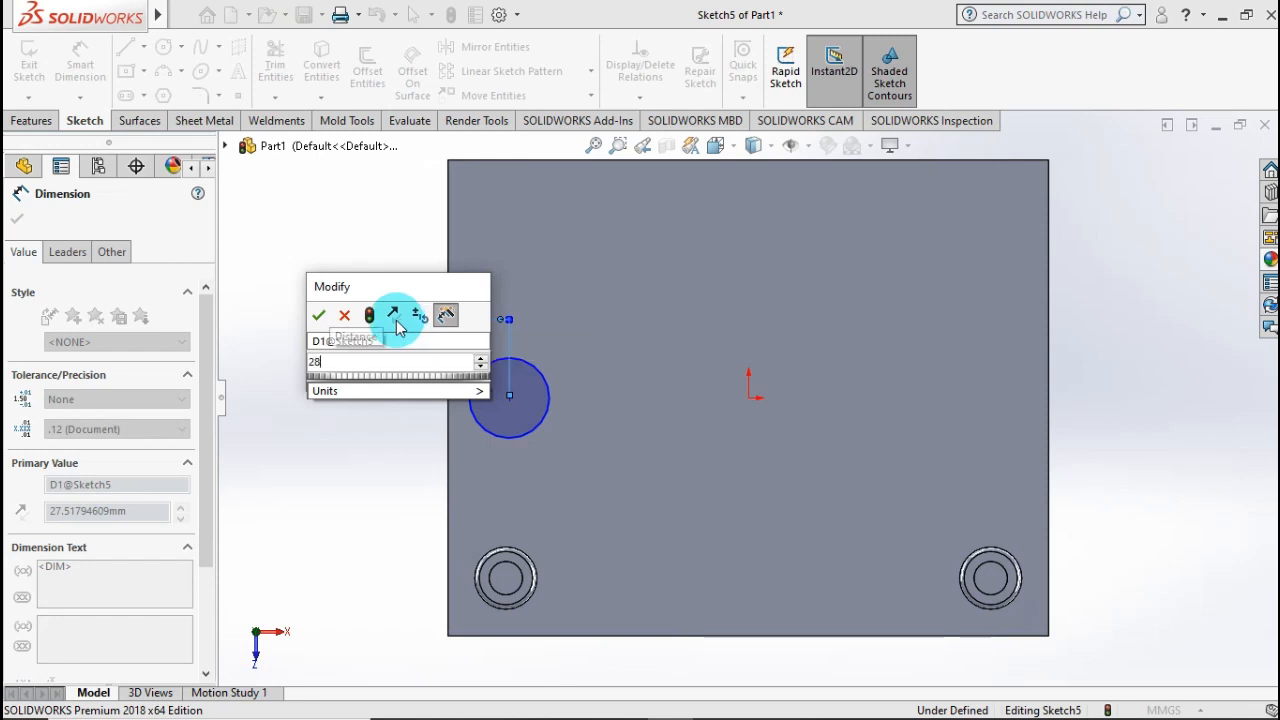
left_click(318, 317)
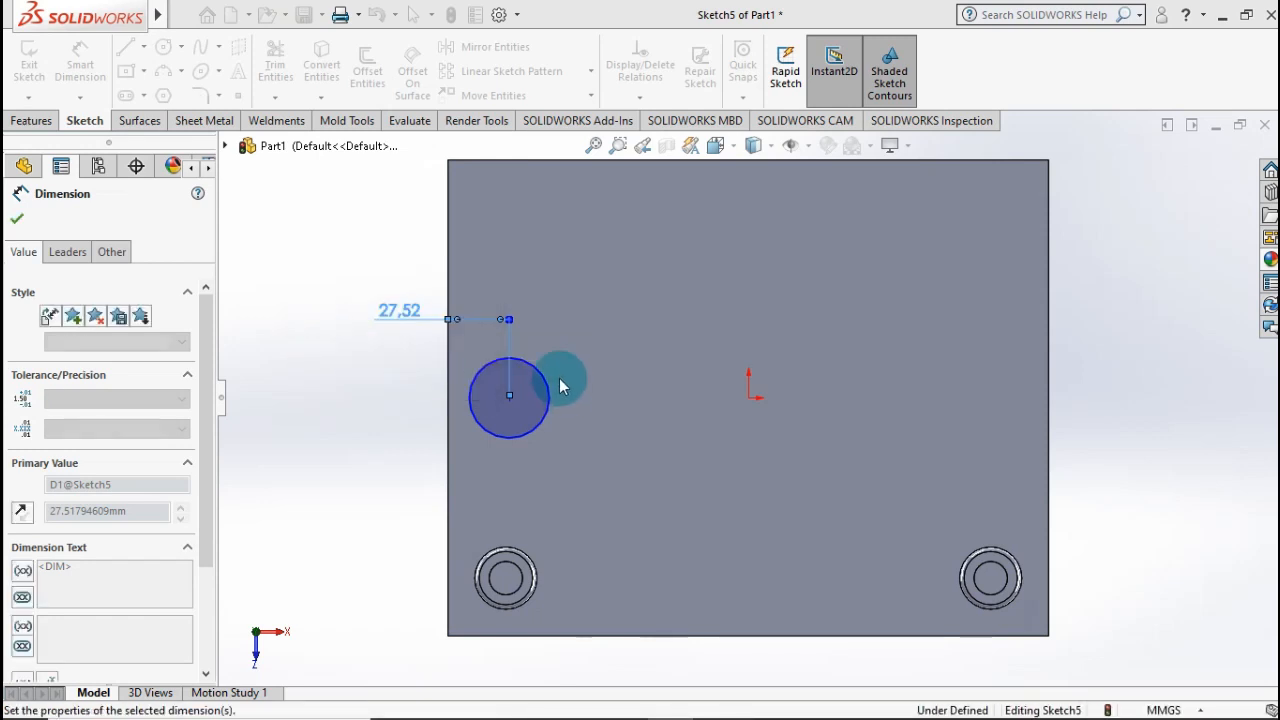
- Dimension the circle's diameter at 20 mm
scroll(549, 420, "down", 1)
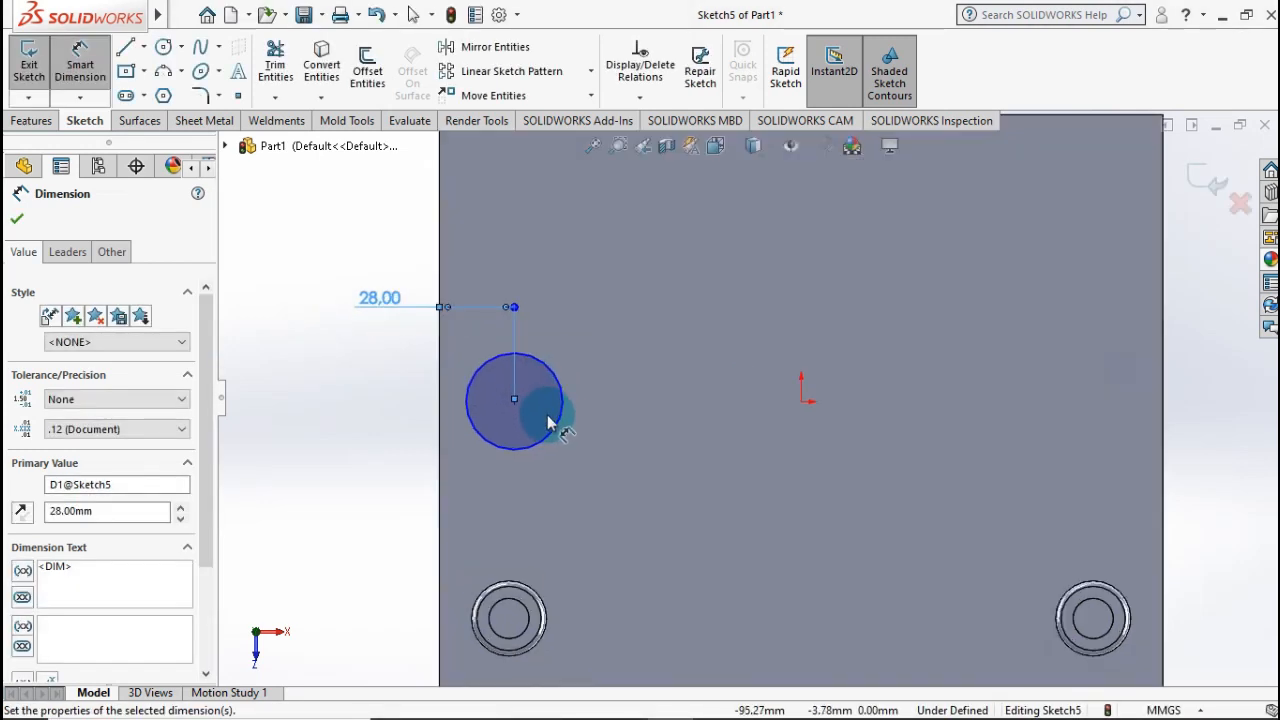
left_click(545, 437)
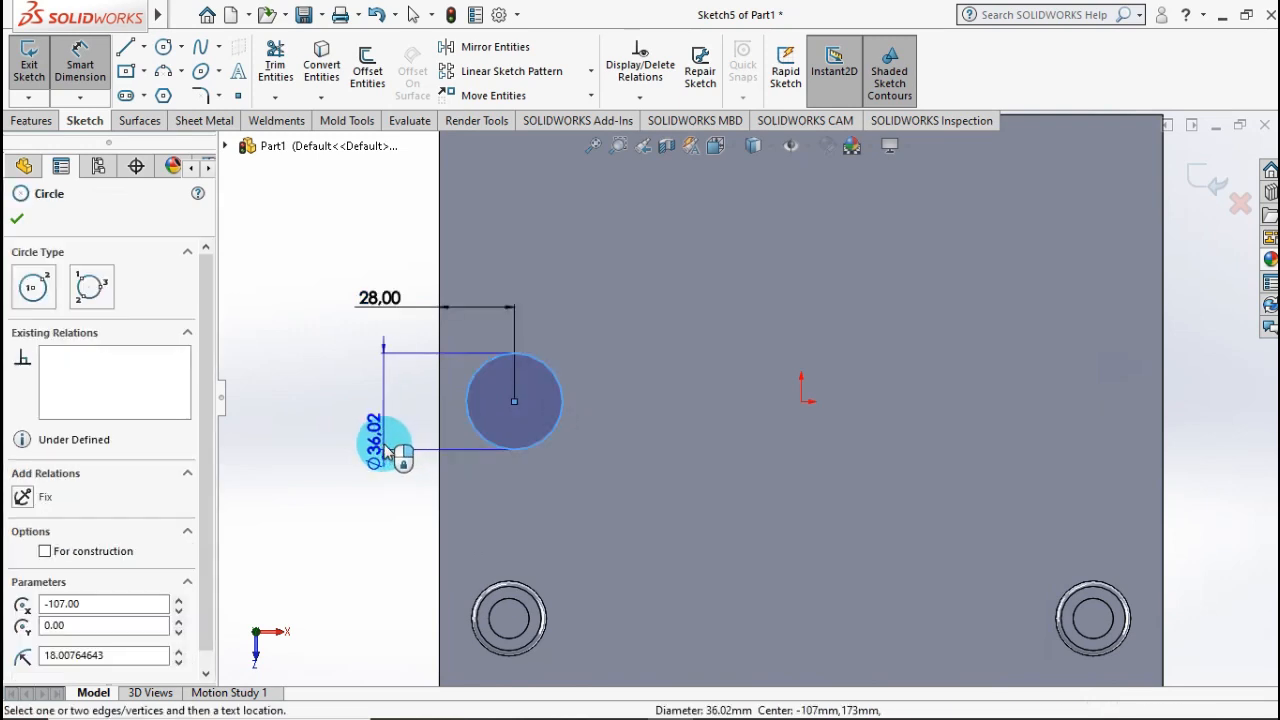
left_click(381, 416)
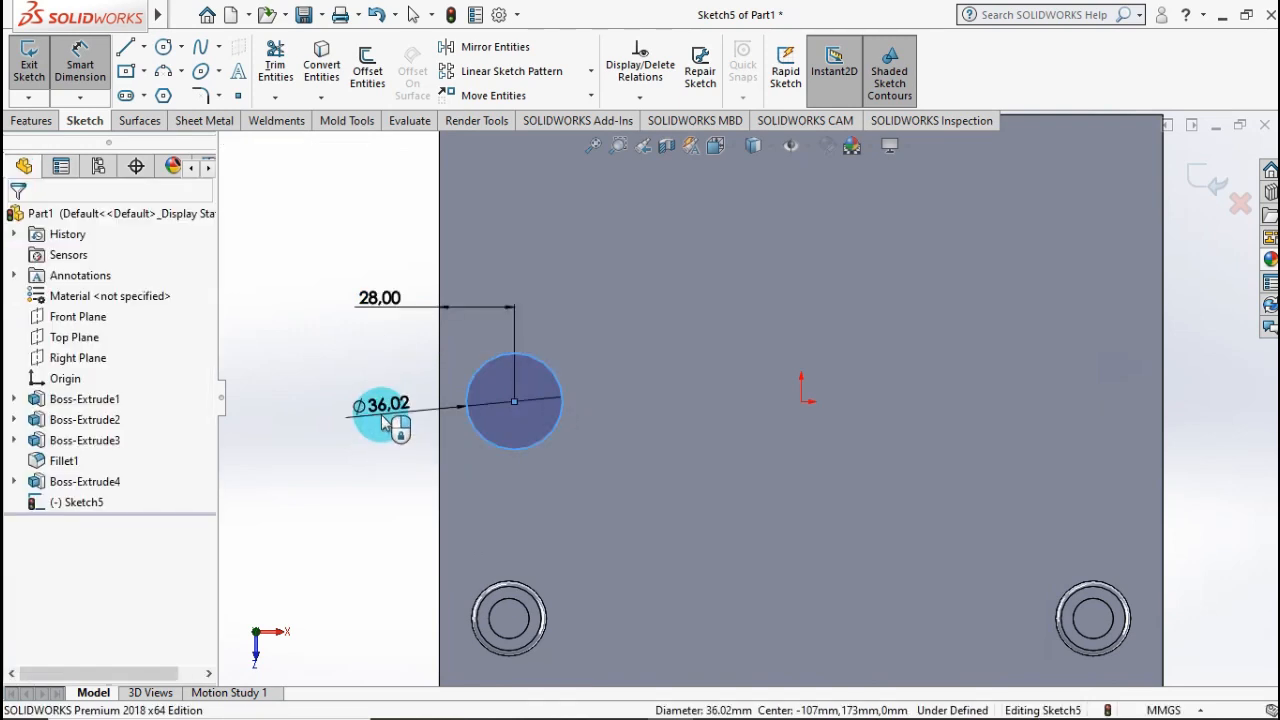
type("20")
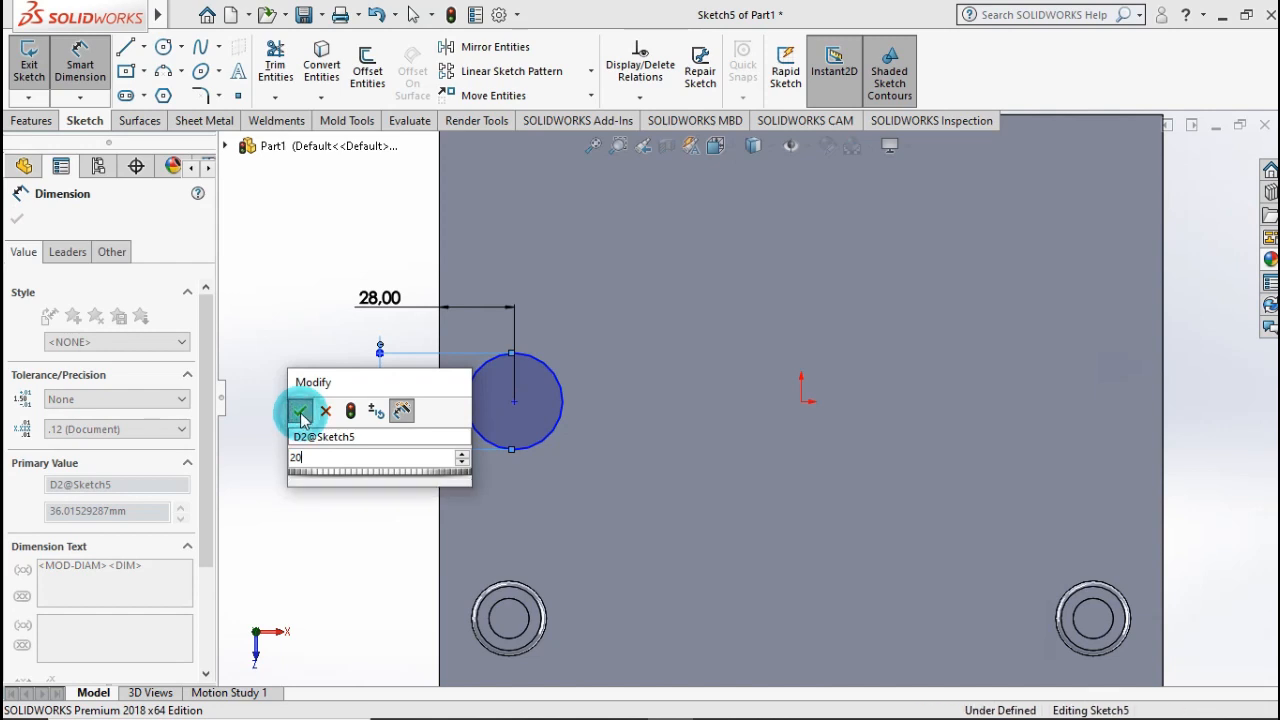
left_click(301, 413)
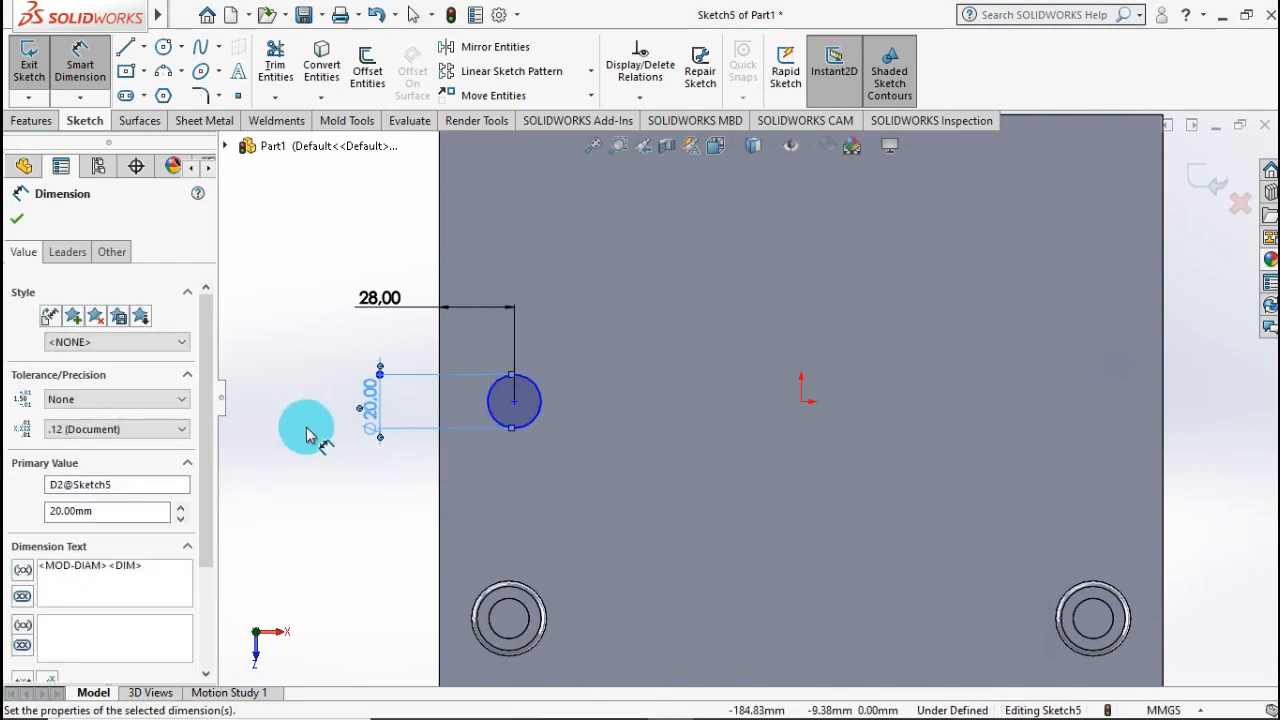
left_click(17, 221)
- Extrude the 20 mm circle on the lid upward to a blind depth of 5 mm
left_click(30, 120)
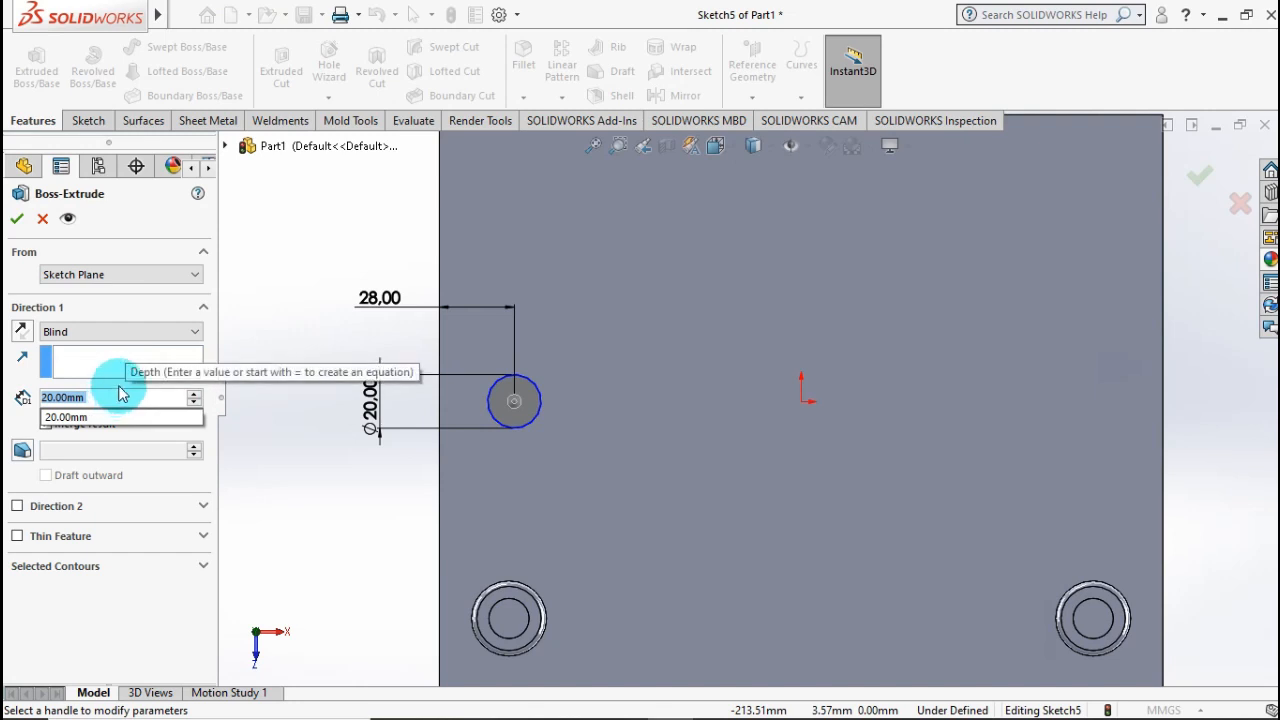
type("5")
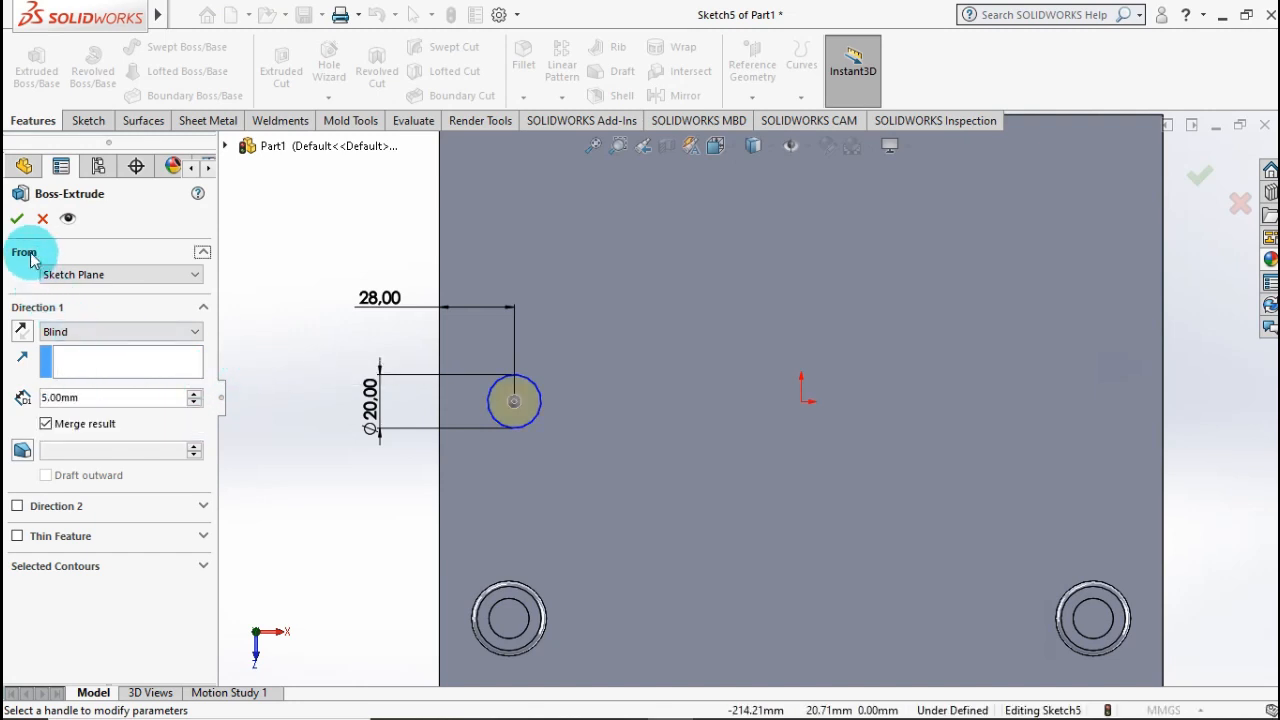
left_click(15, 218)
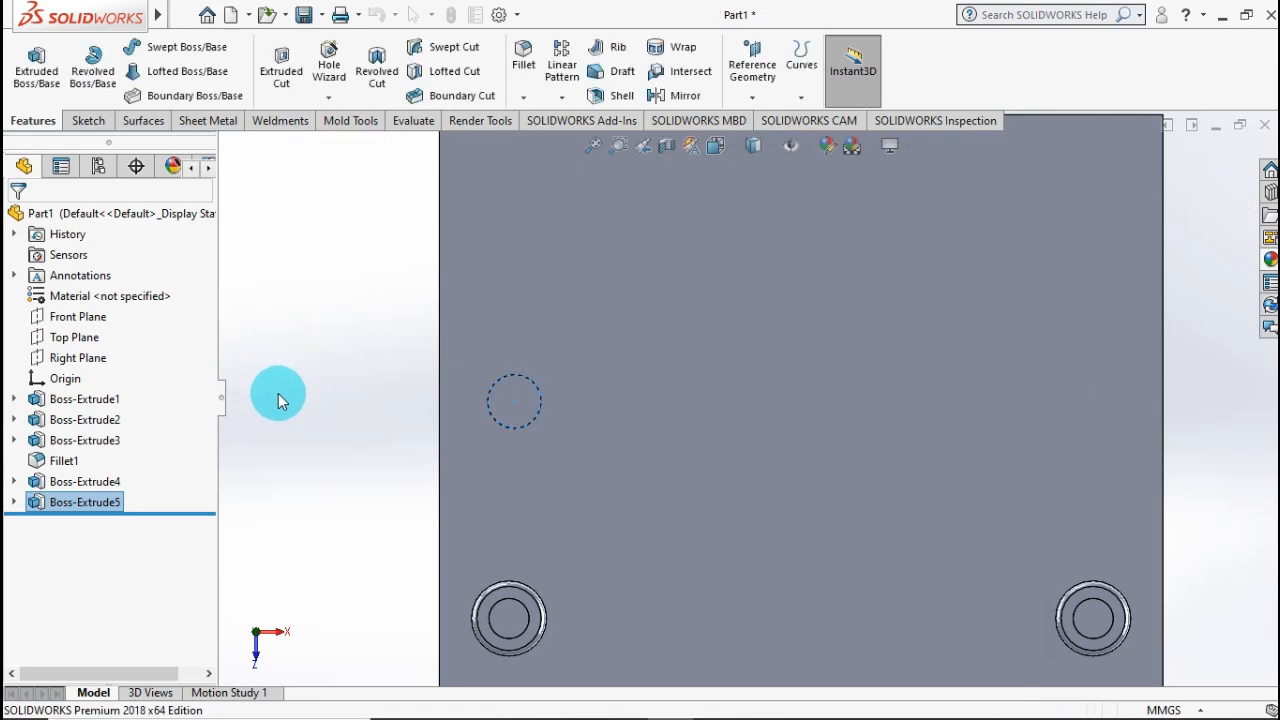
- Start a new sketch on the top face of the round cap at the lid's left edge
middle_click_drag(349, 389, 341, 318)
middle_click_drag(390, 363, 490, 407)
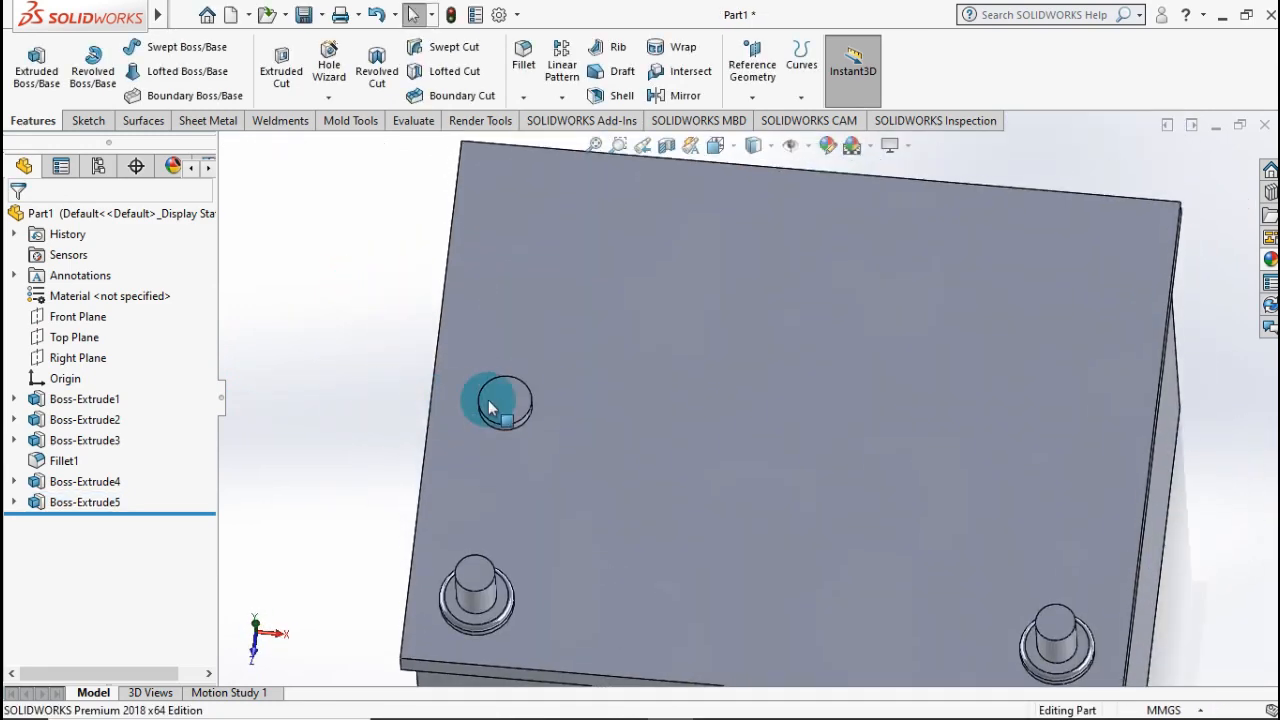
left_click(502, 403)
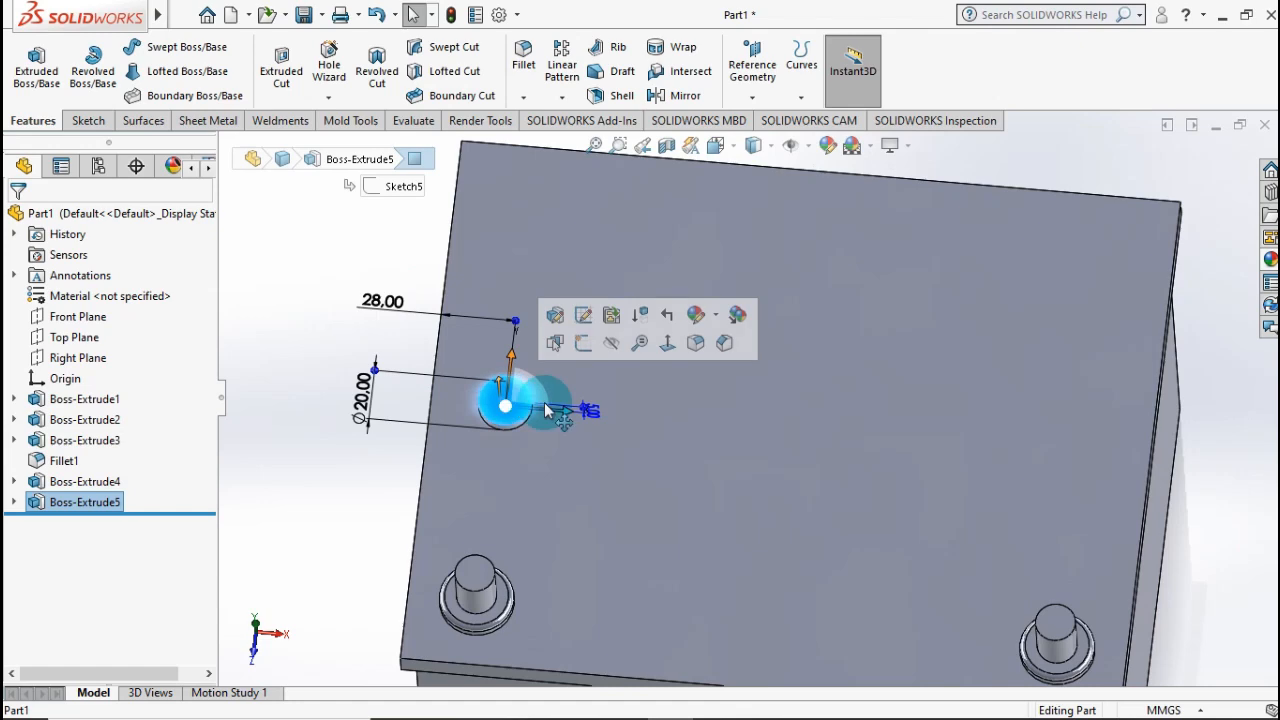
left_click(584, 344)
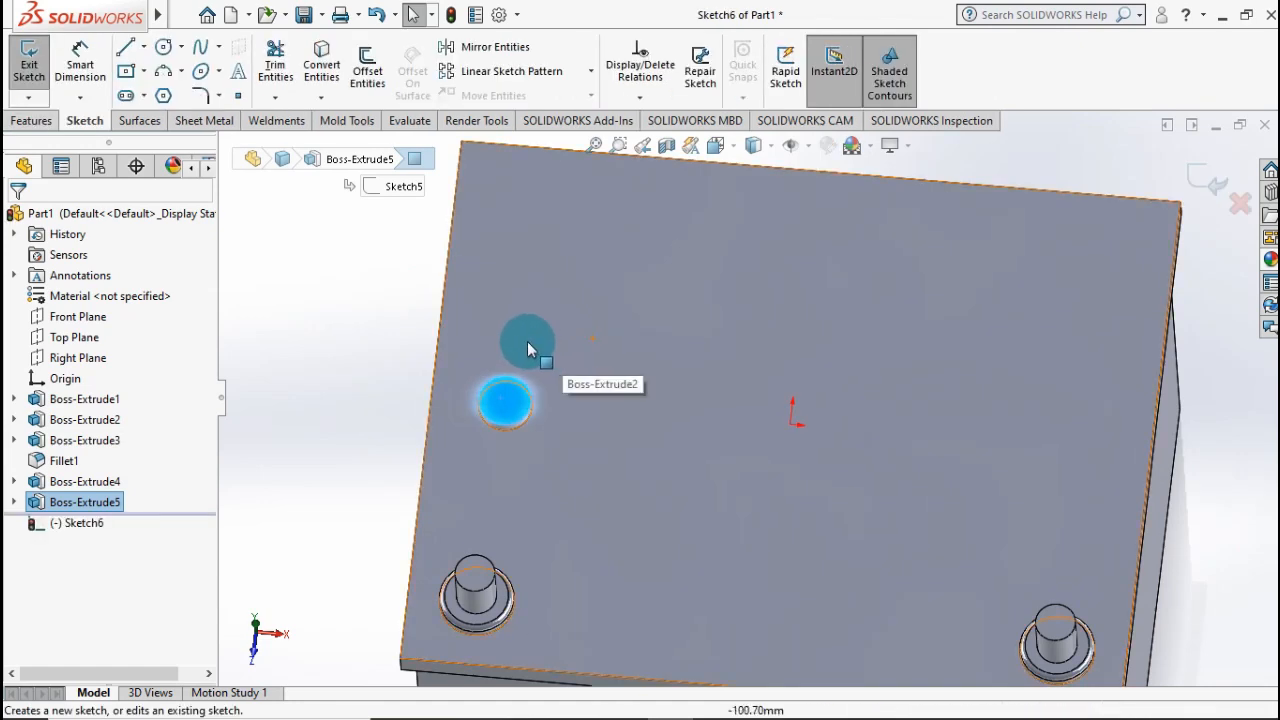
scroll(540, 384, "down", 5)
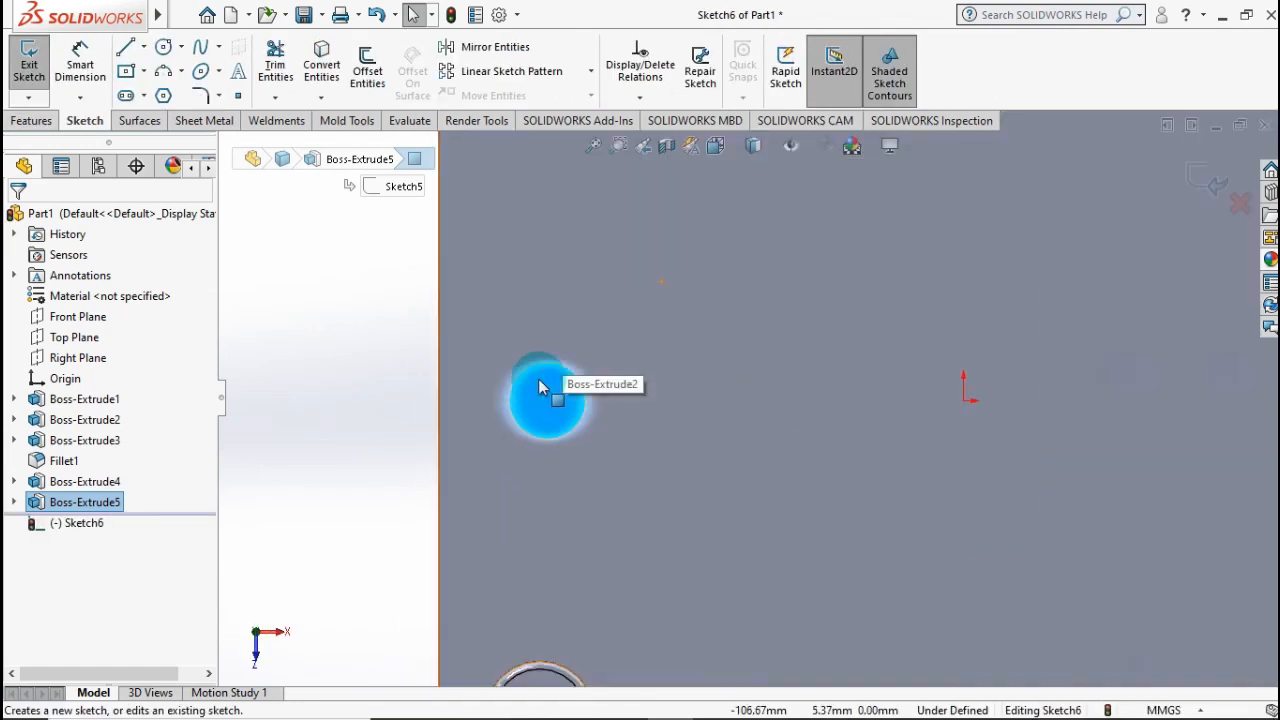
left_click(290, 390)
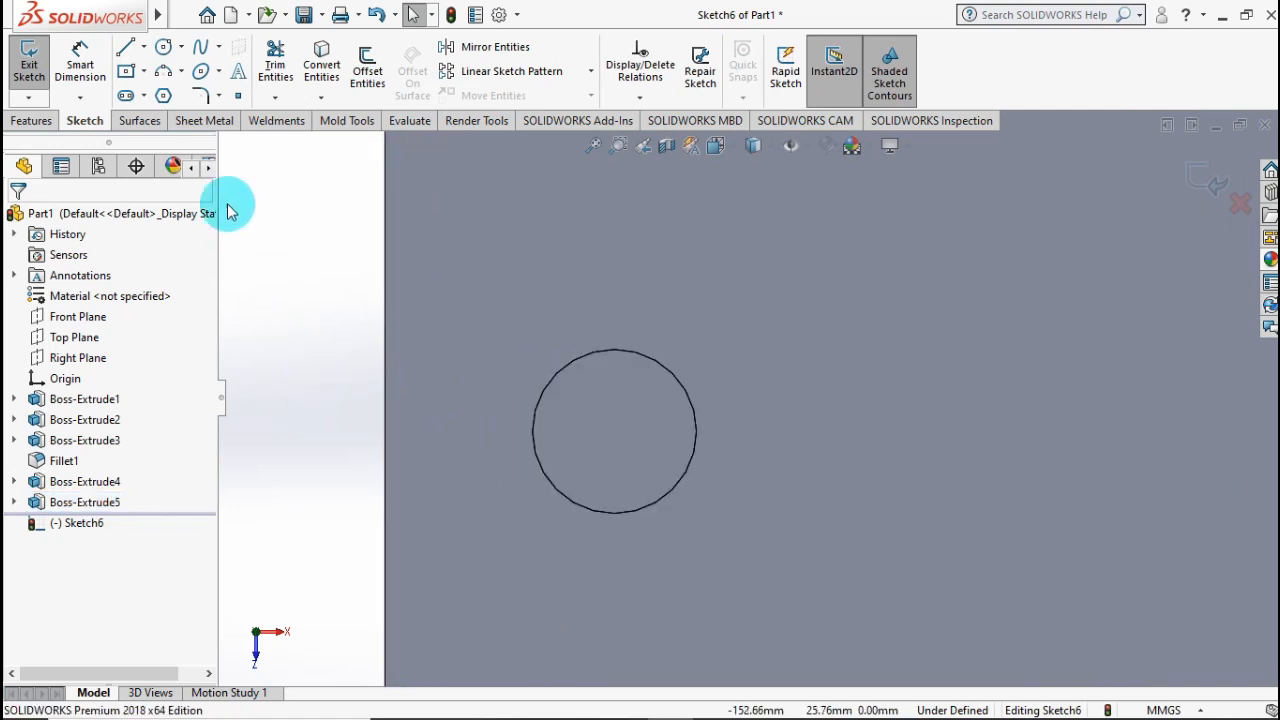
- Sketch connected 10 mm vertical and horizontal centerlines from the cap circle's top point to its center and on to its rightmost point
left_click(142, 71)
left_click(180, 48)
left_click(144, 48)
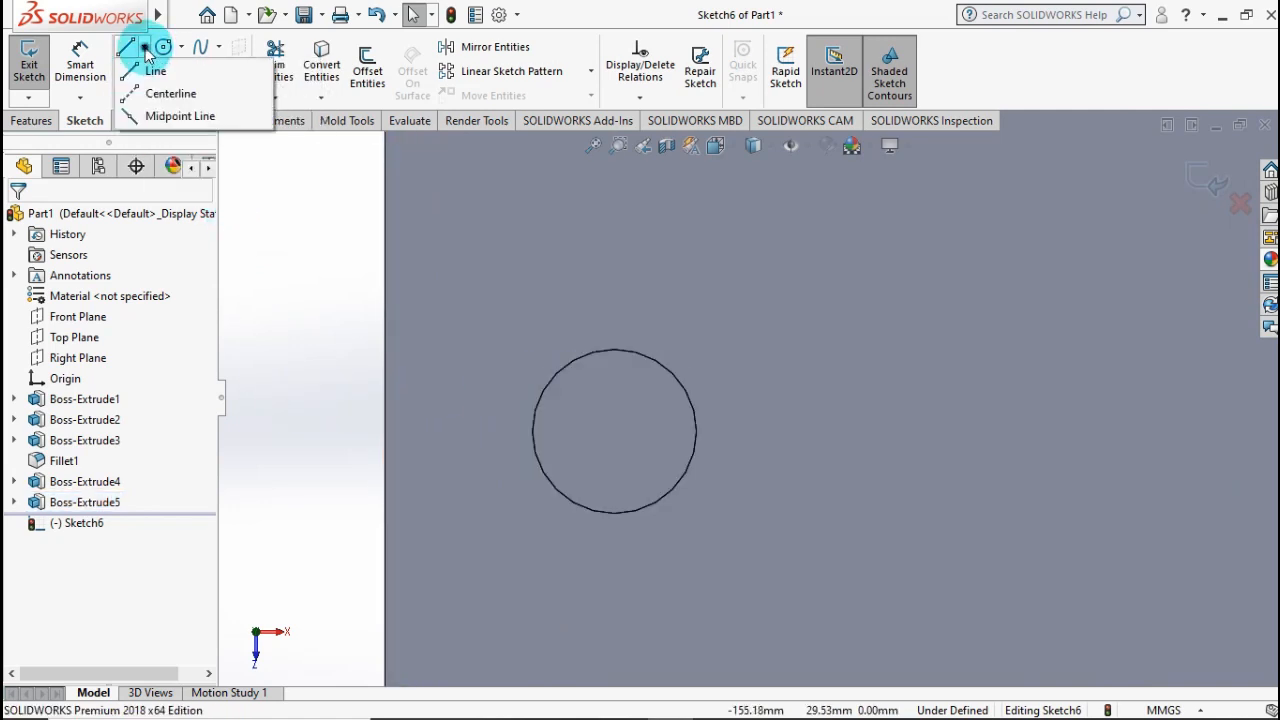
left_click(145, 48)
left_click(145, 48)
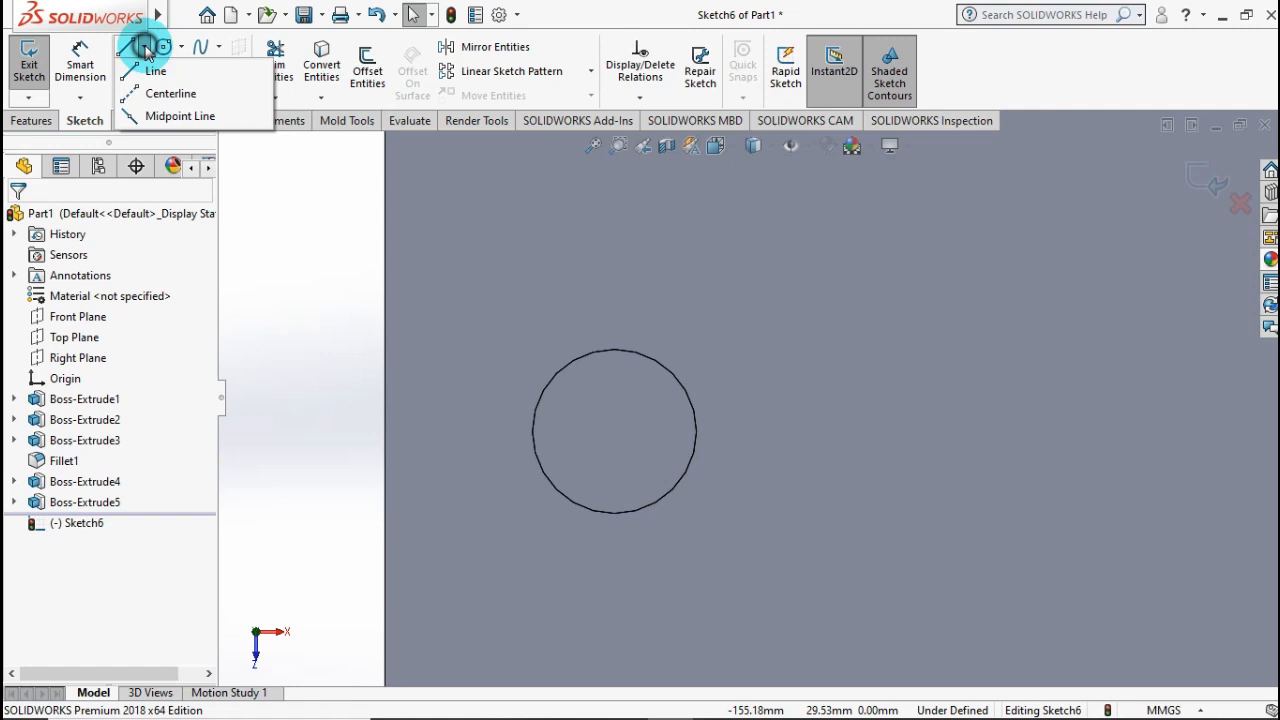
left_click(160, 92)
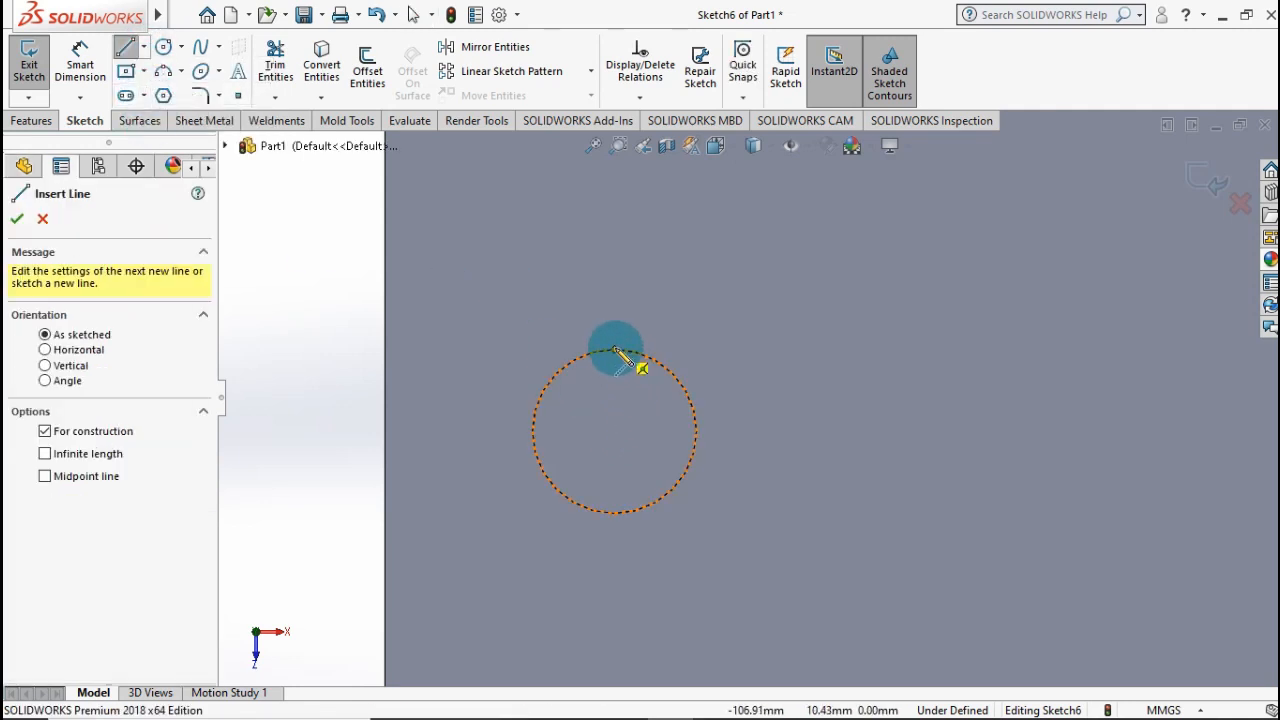
left_click(614, 352)
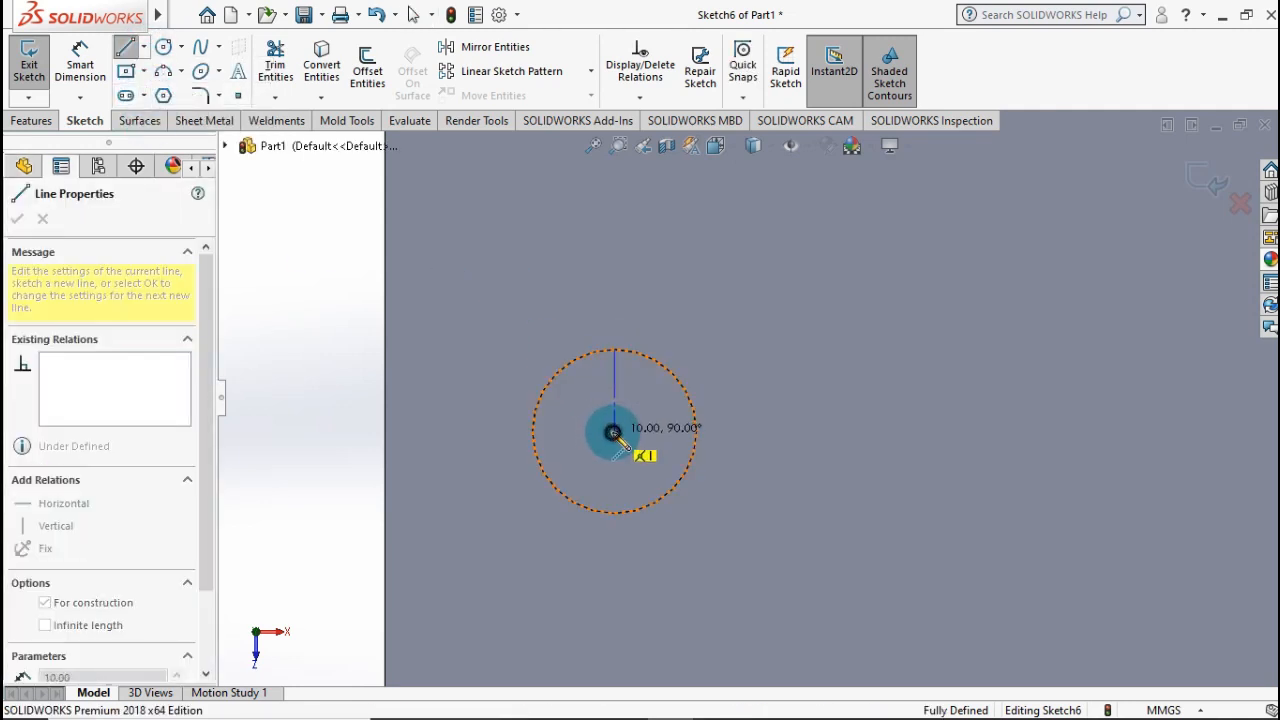
left_click(613, 432)
left_click(697, 431)
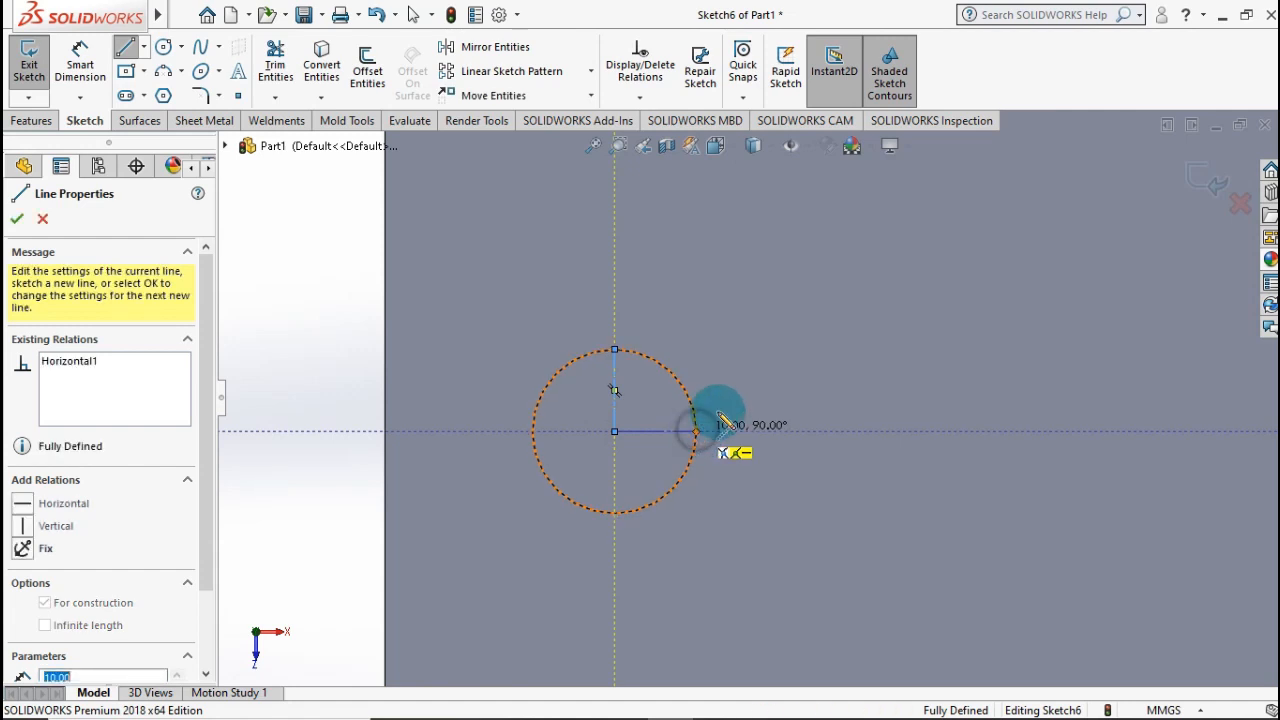
double_click(731, 392)
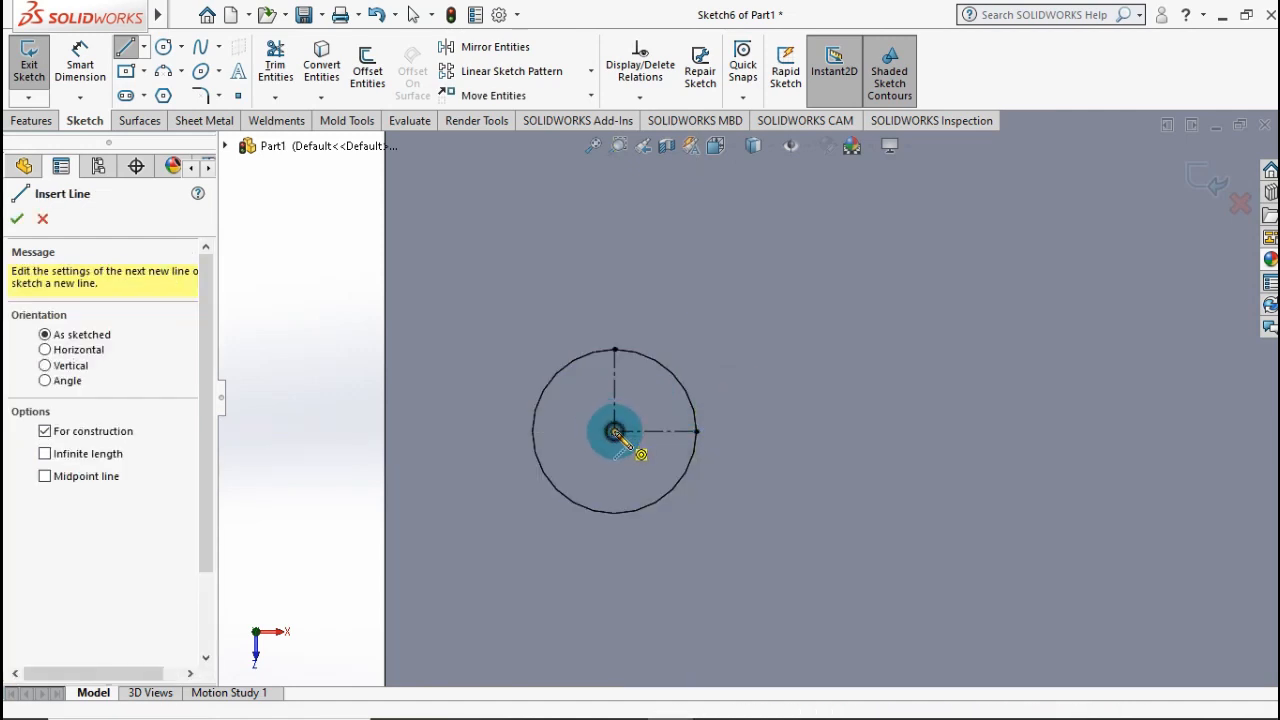
- Sketch a diagonal centerline from the cap's center to its circular edge, between the vertical and horizontal centerlines
left_click(614, 431)
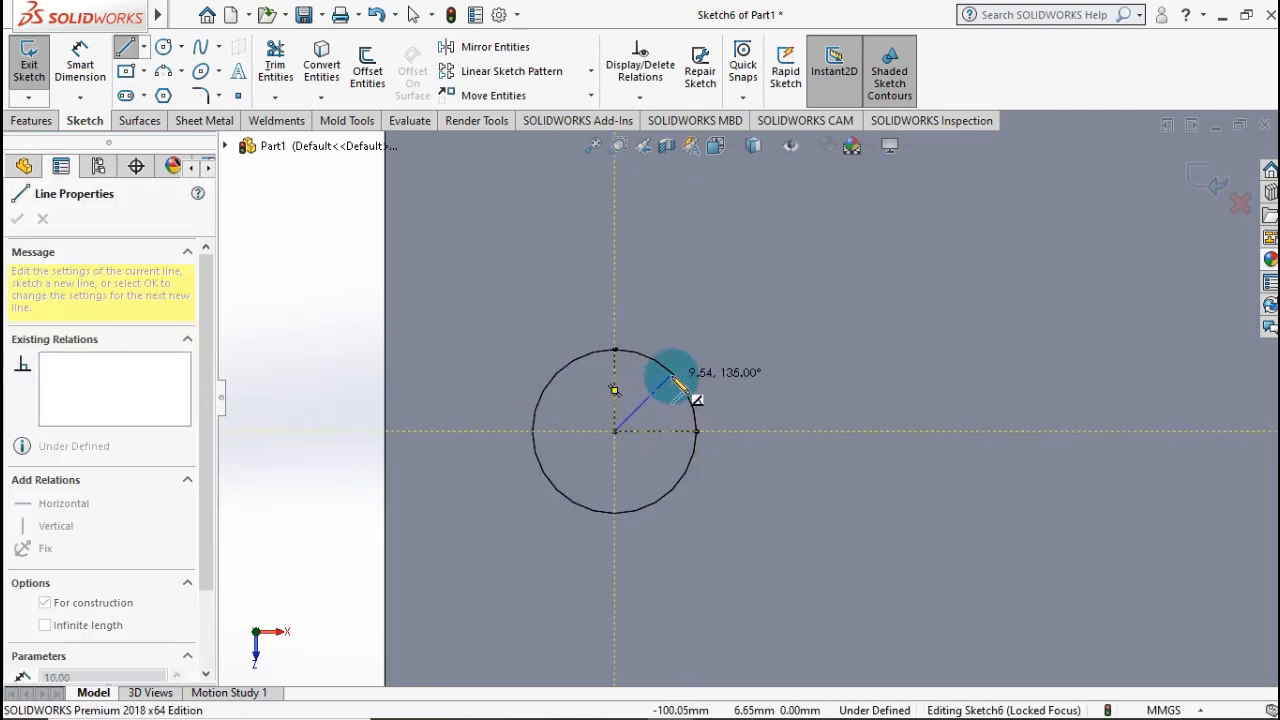
left_click(673, 374)
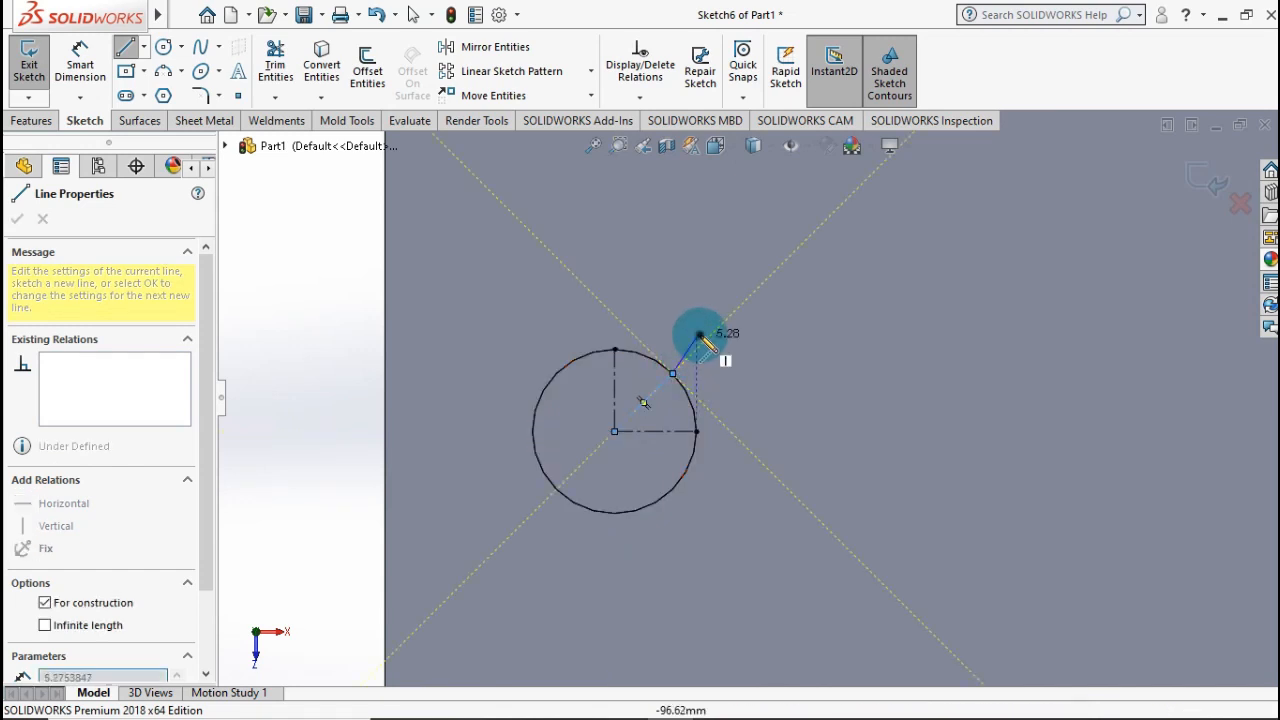
double_click(696, 334)
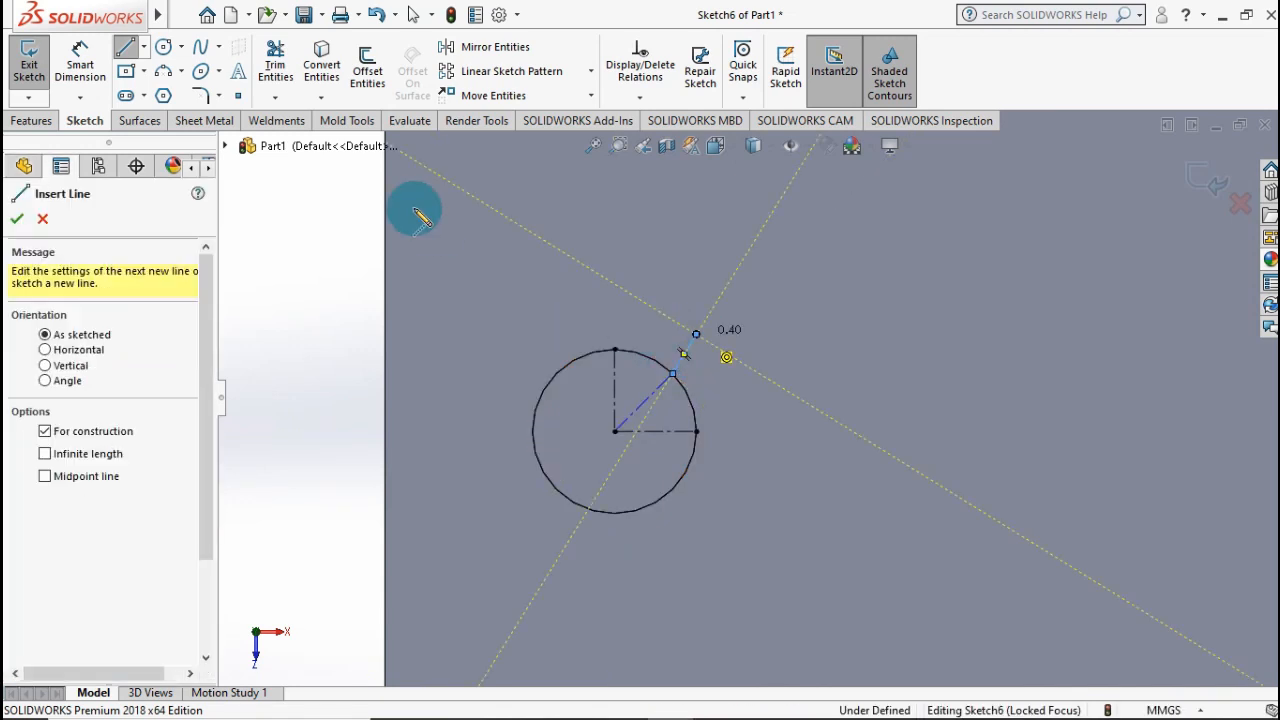
- Dimension the angle between the diagonal and horizontal centerlines at 45°
left_click(80, 55)
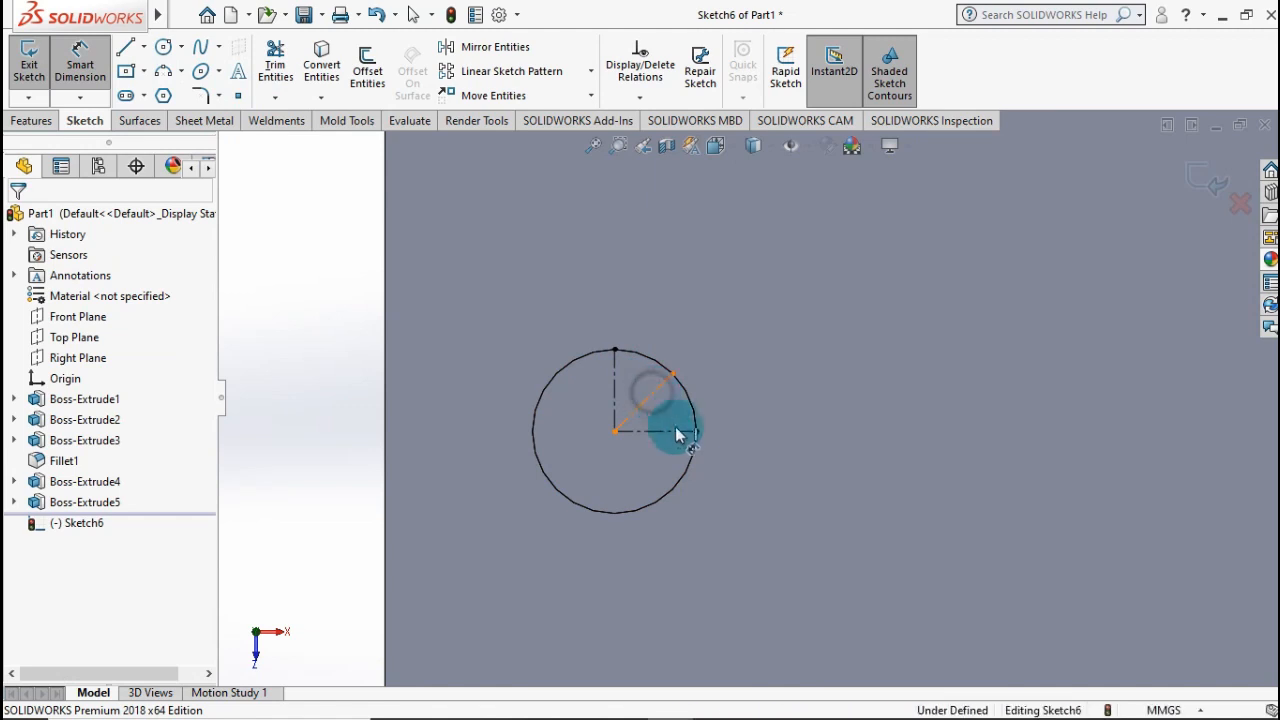
left_click(655, 390)
left_click(674, 433)
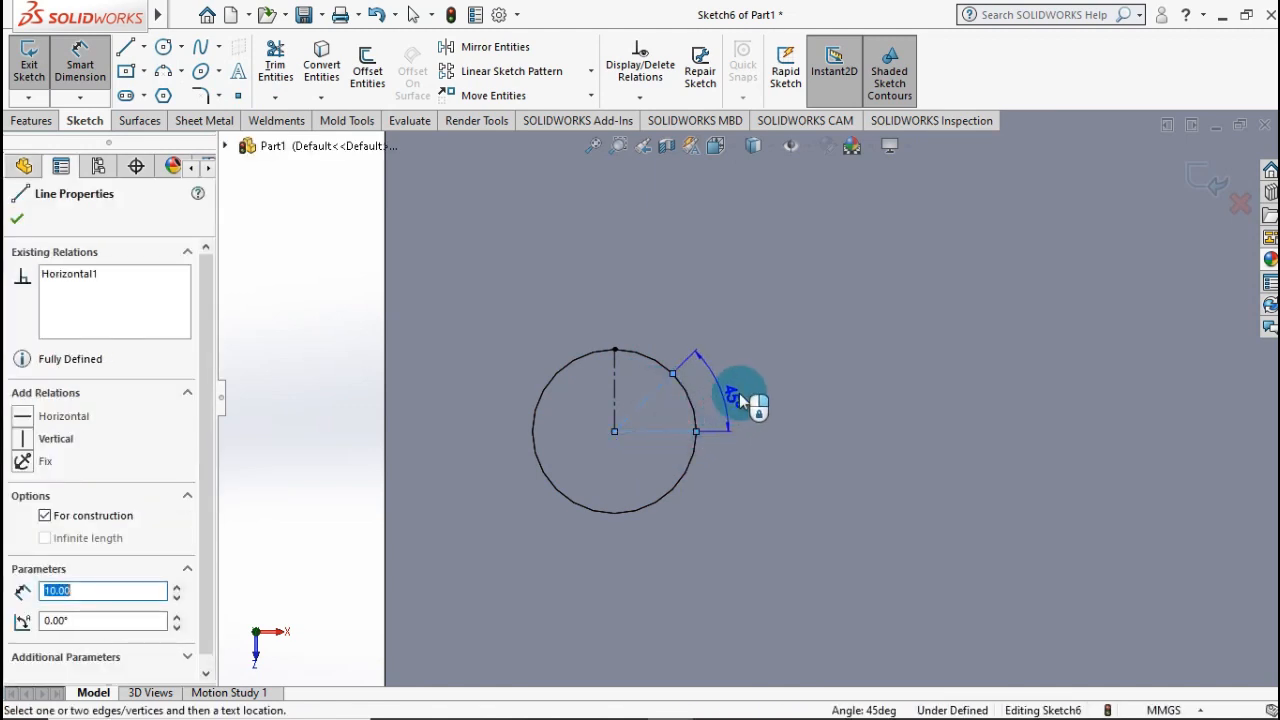
left_click(625, 407)
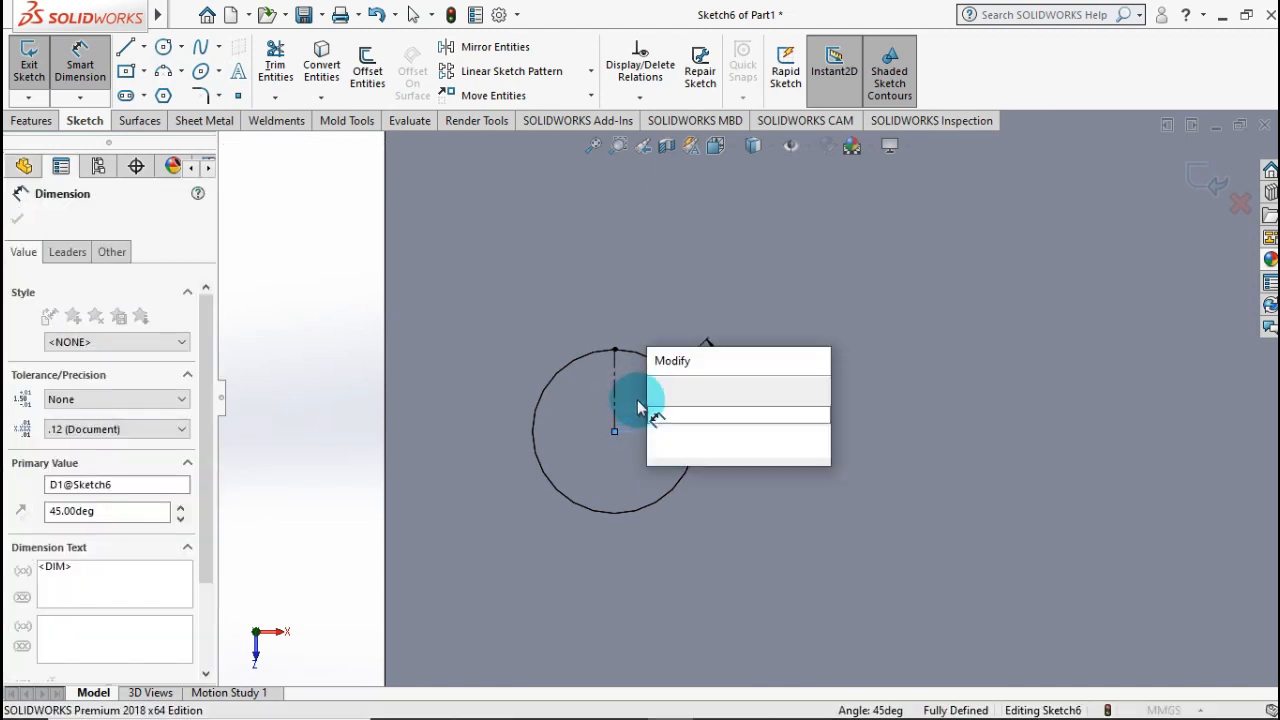
left_click(660, 389)
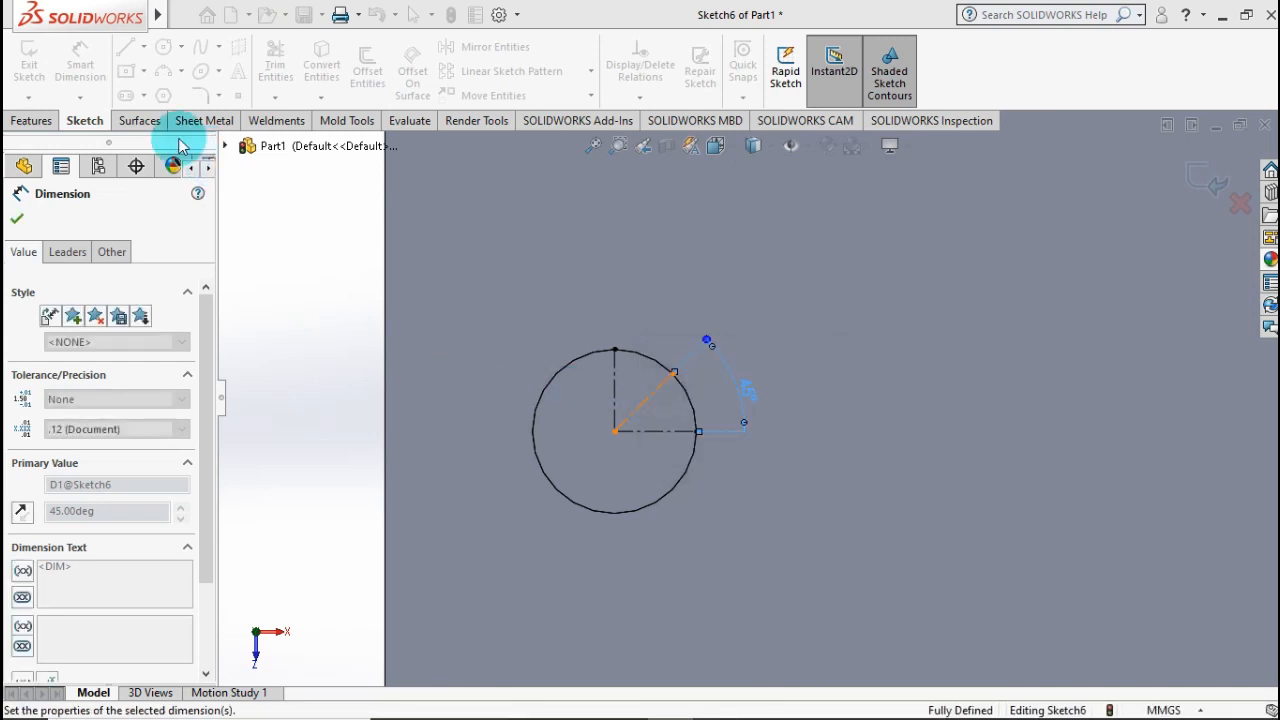
- Sketch a 3 Point Center Rectangle about 13 mm square at the cap's center, oriented along the diagonal centerline
left_click(144, 72)
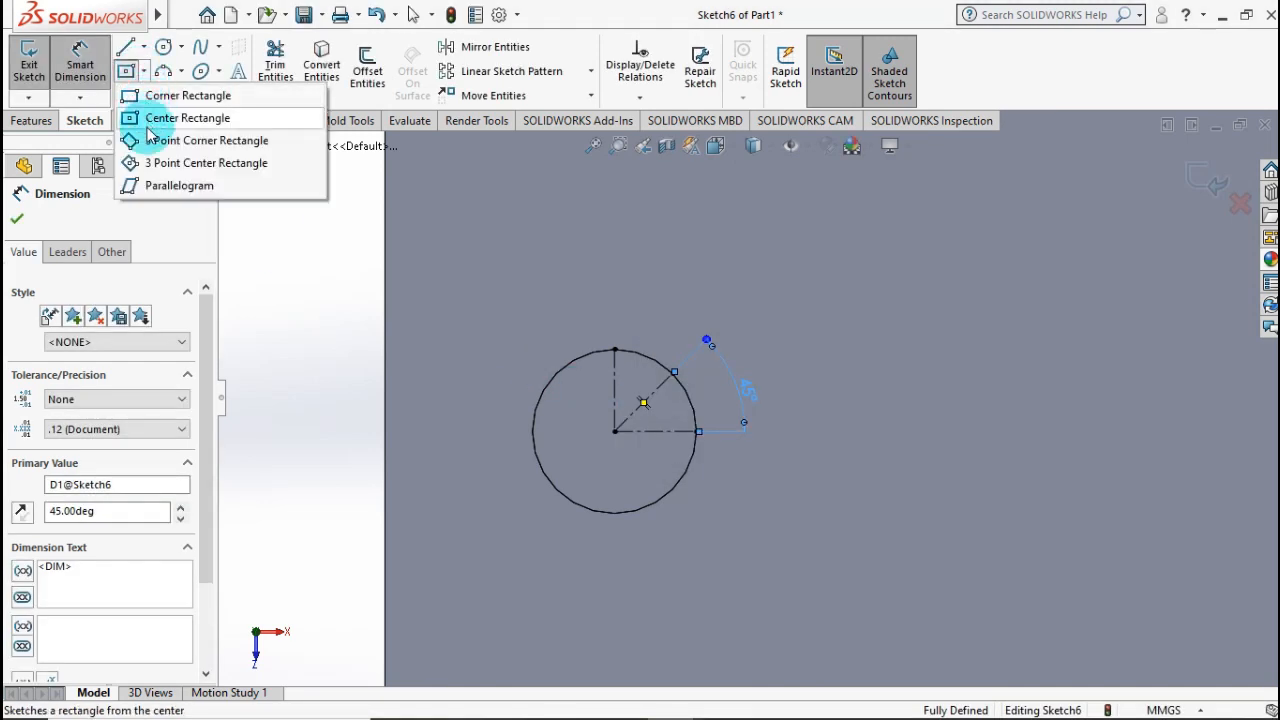
left_click(130, 162)
scroll(726, 462, "down", 2)
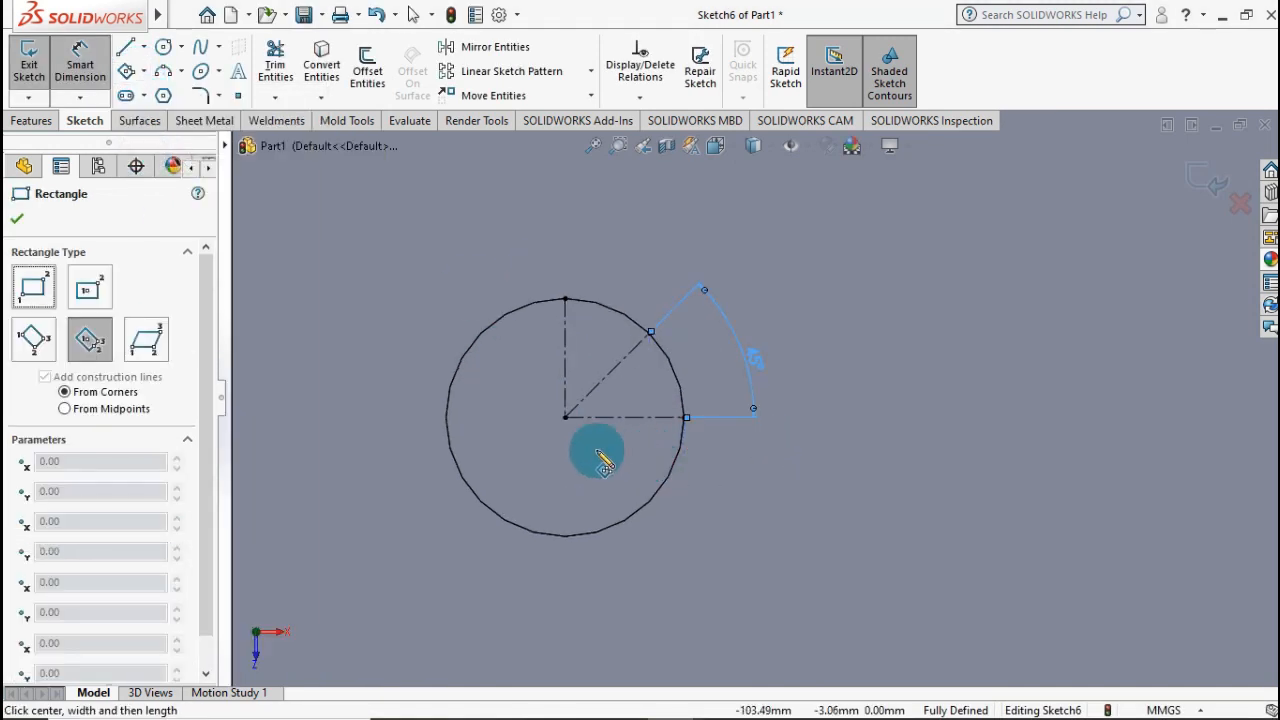
left_click(565, 417)
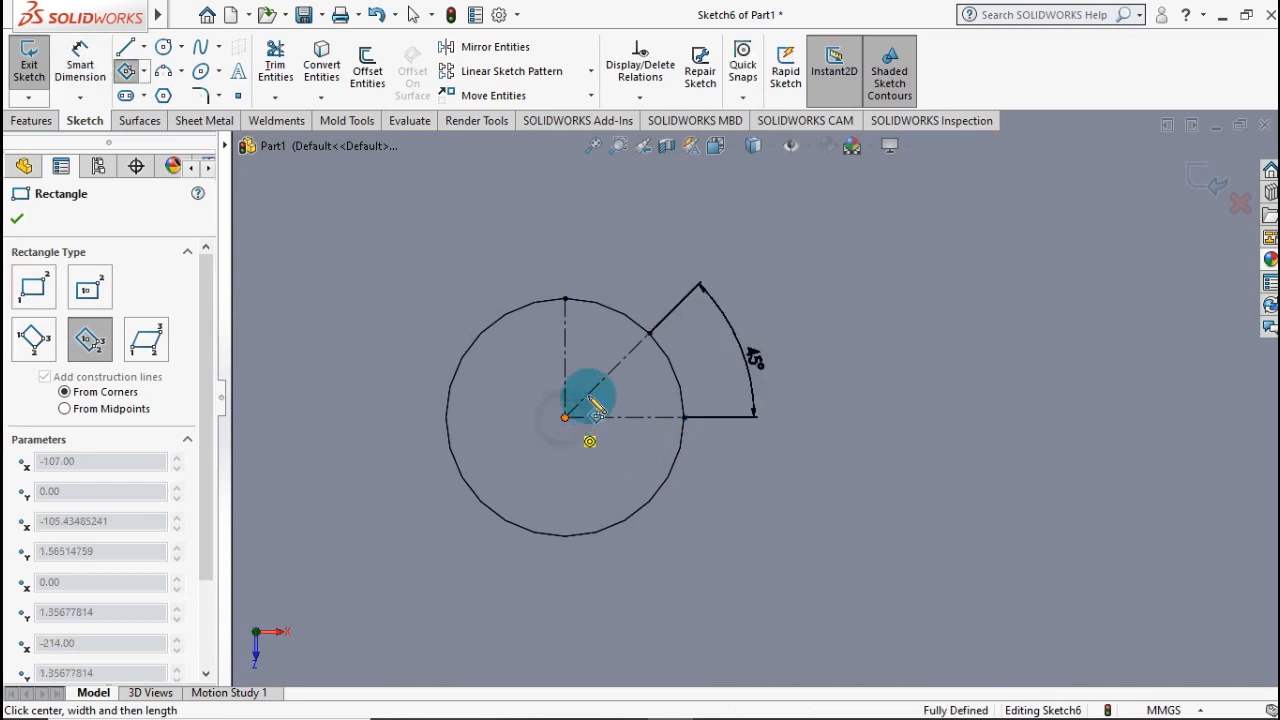
left_click(617, 366)
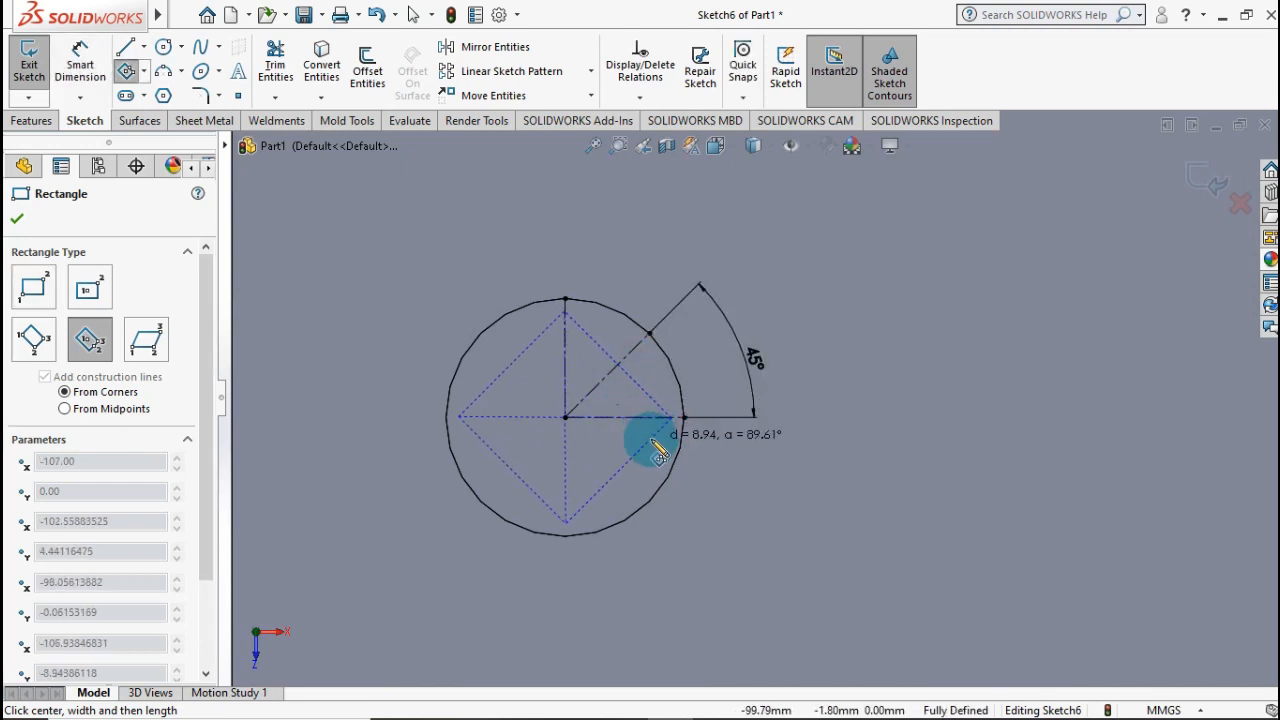
left_click(641, 440)
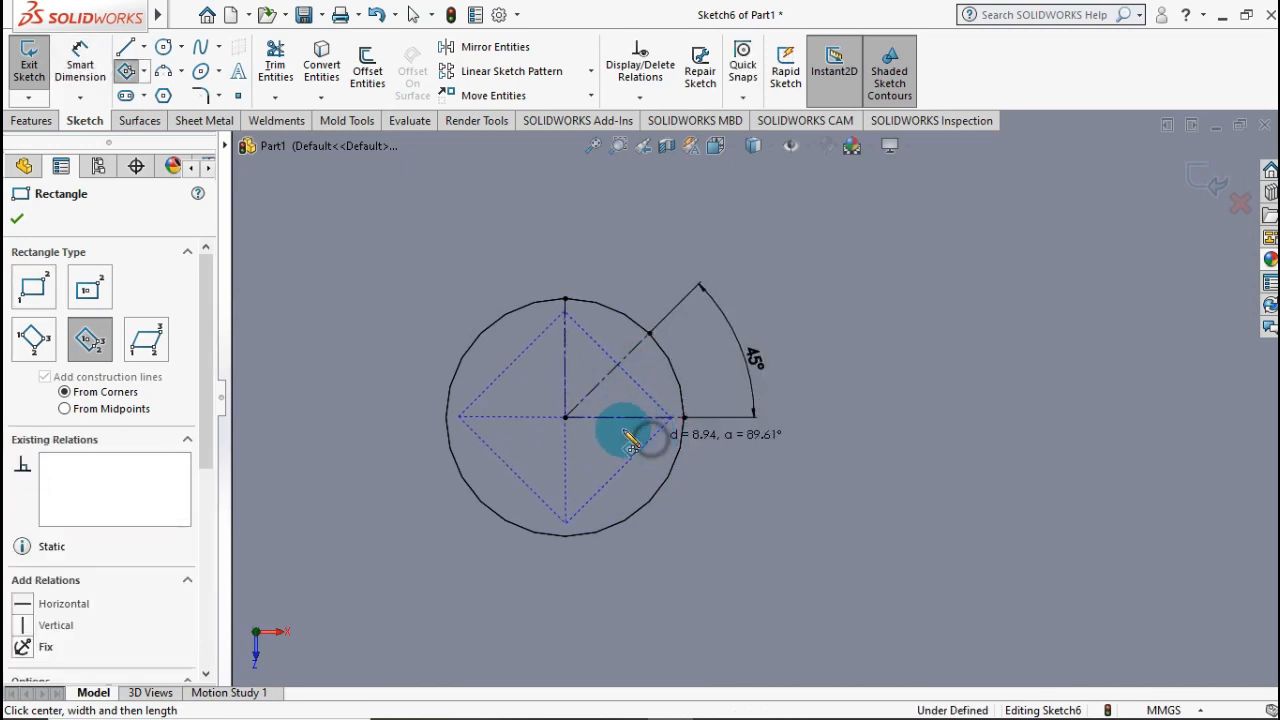
- Dimension the distance between the rectangle's upper-right and lower-left sides at 10 mm
left_click(82, 58)
left_click(641, 388)
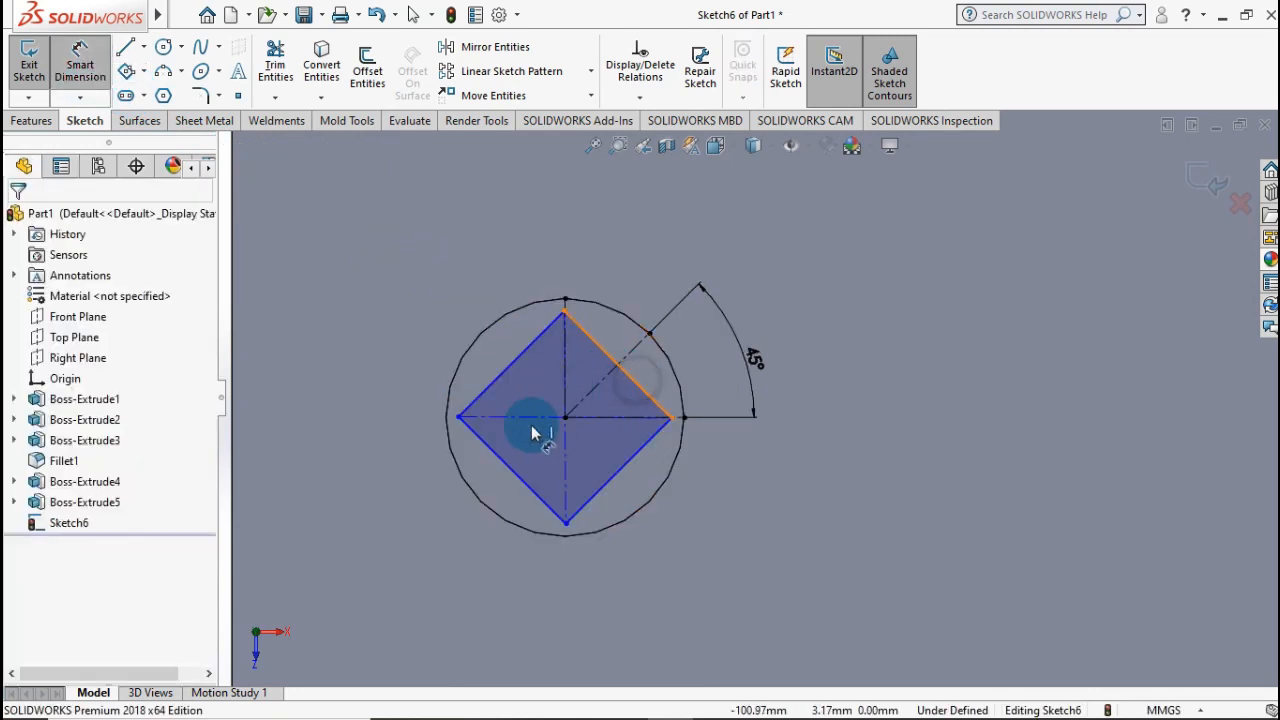
left_click(507, 470)
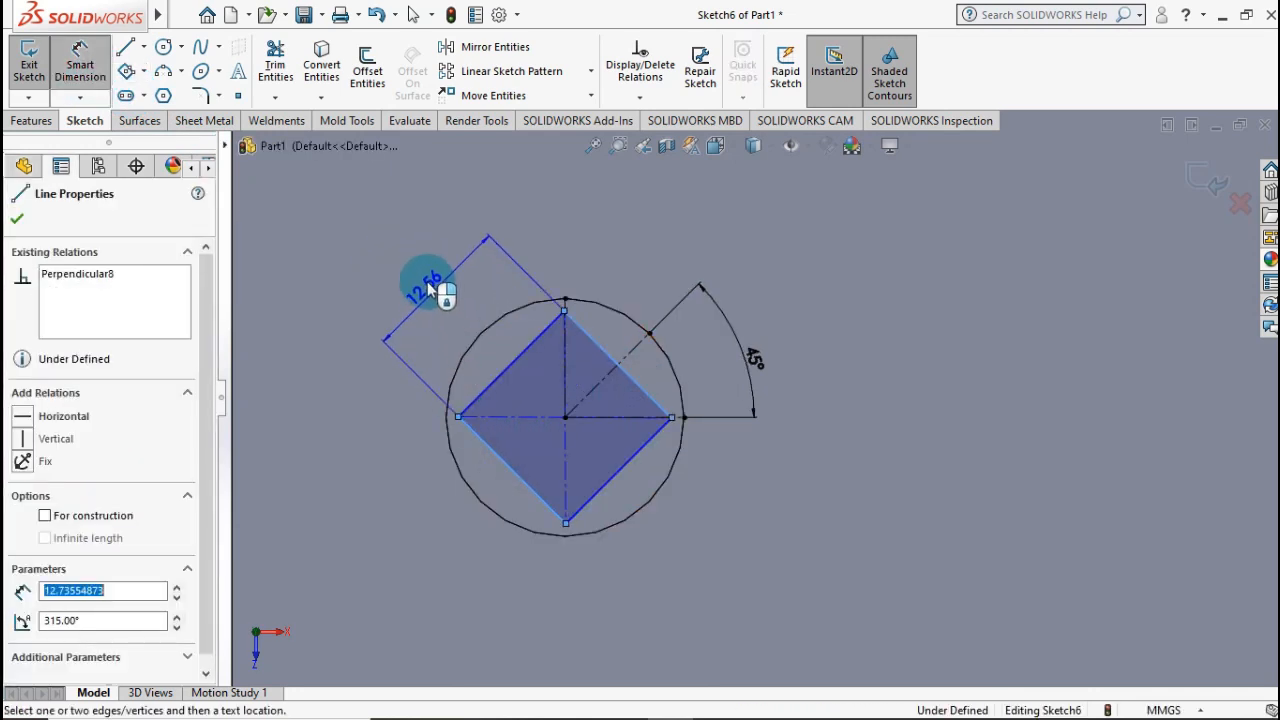
left_click(428, 289)
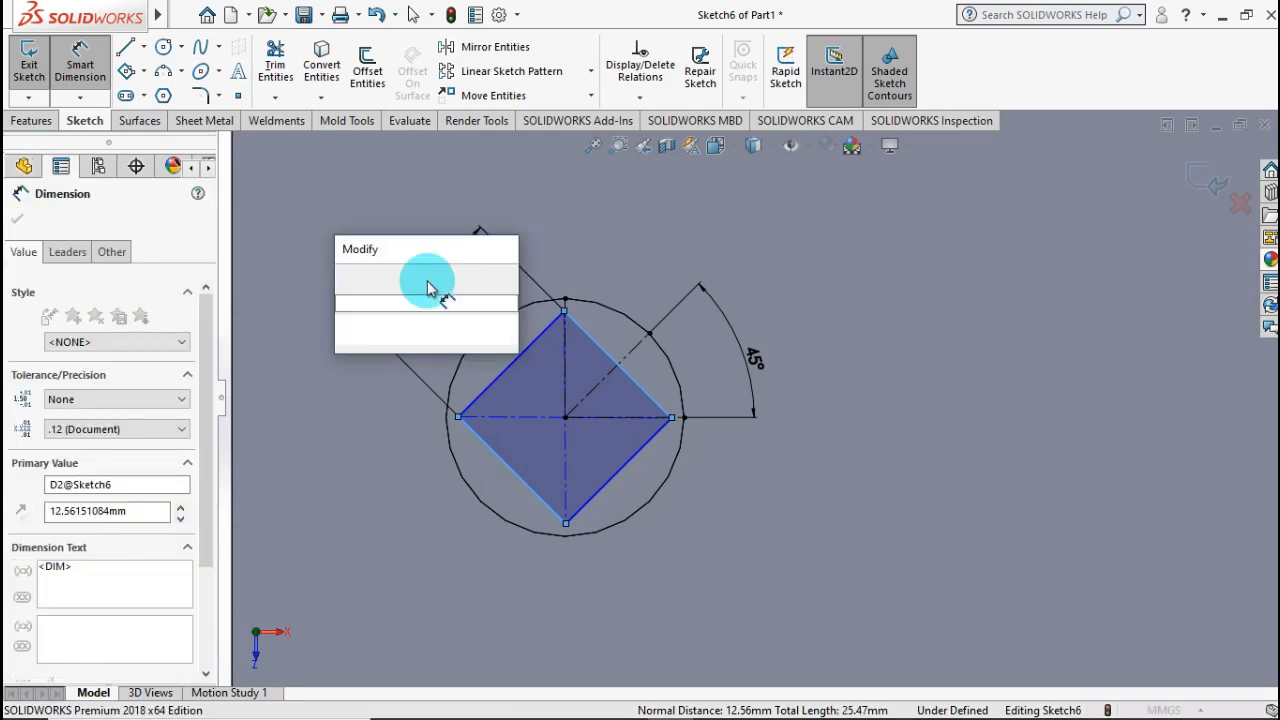
type("10")
left_click(347, 277)
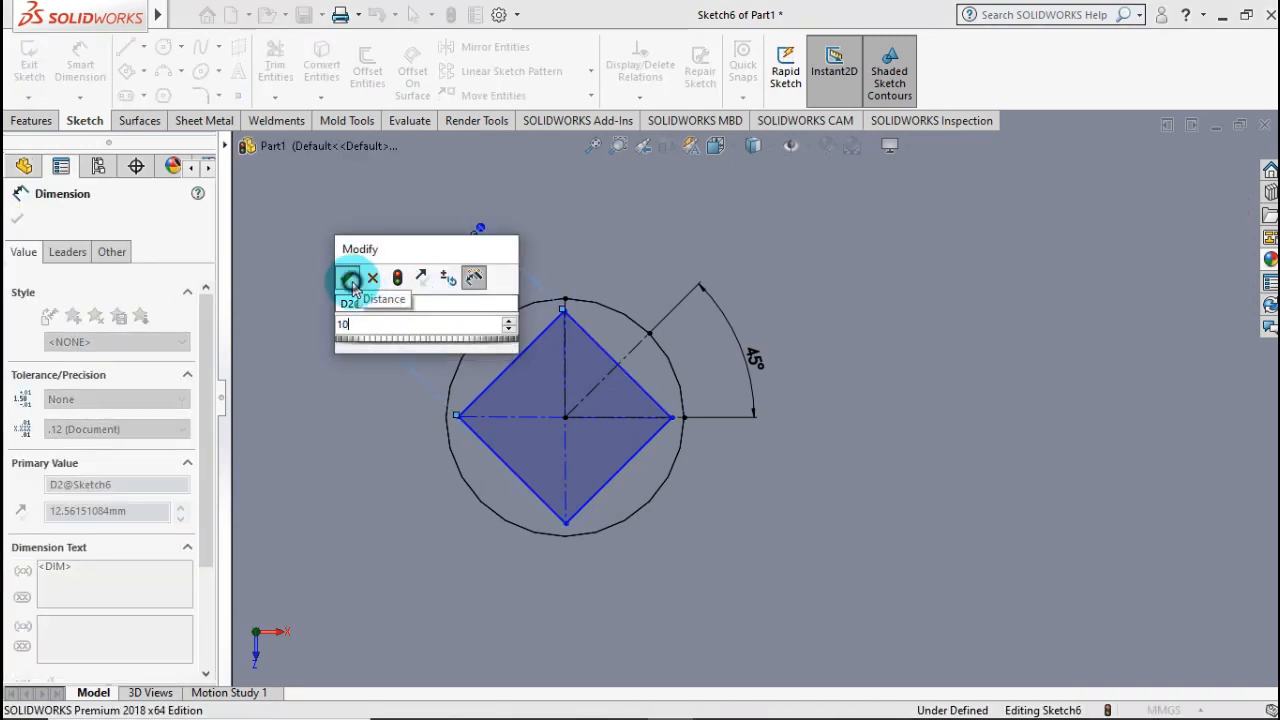
left_click_drag(607, 498, 627, 464)
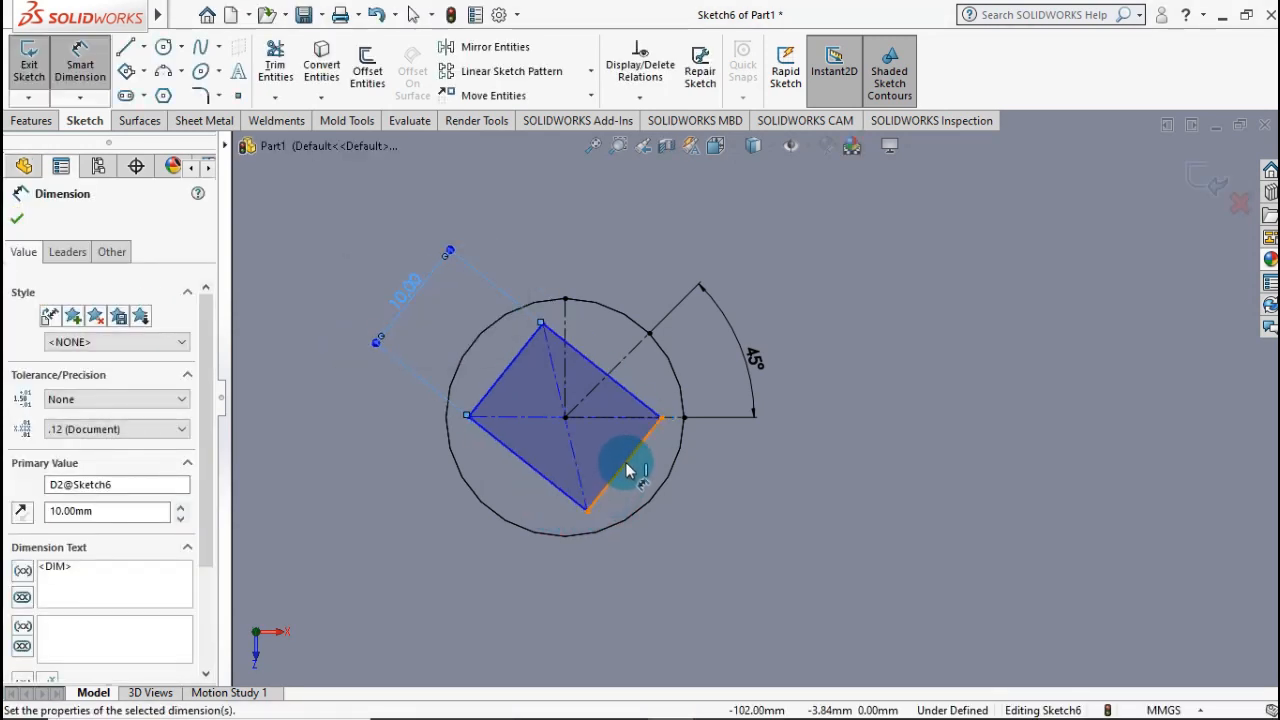
left_click(655, 478)
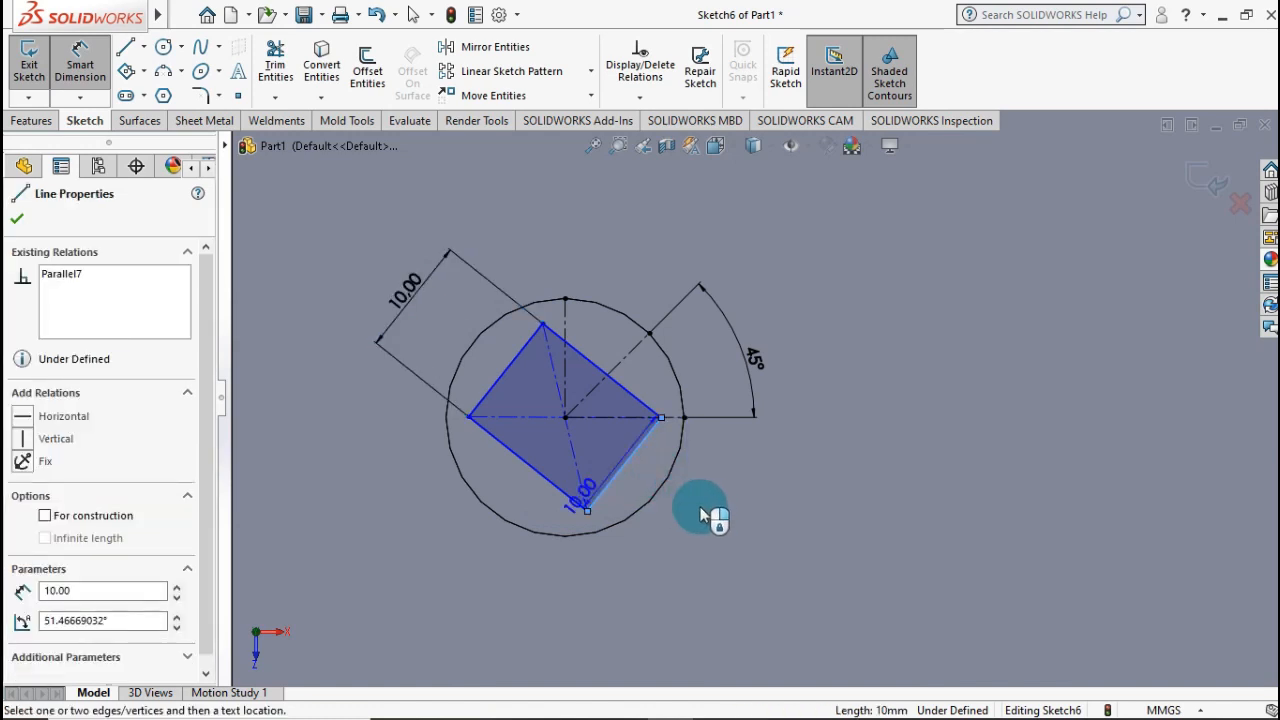
left_click(701, 529)
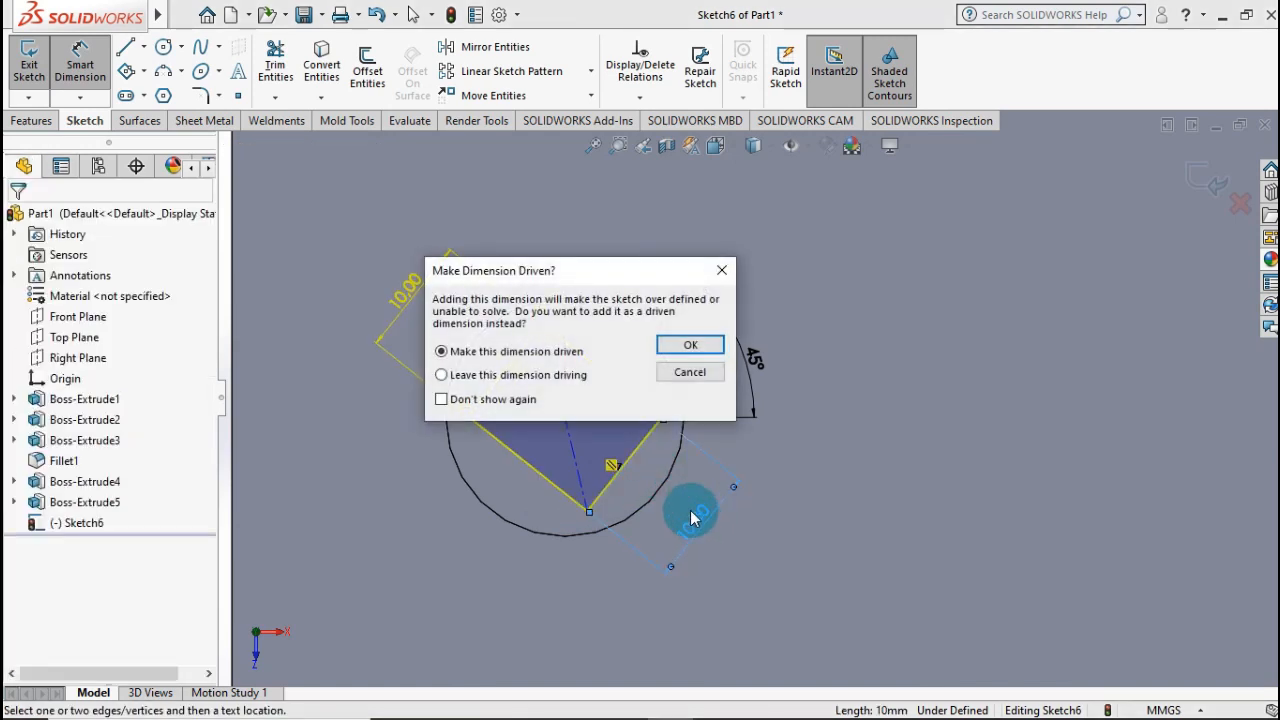
left_click(685, 373)
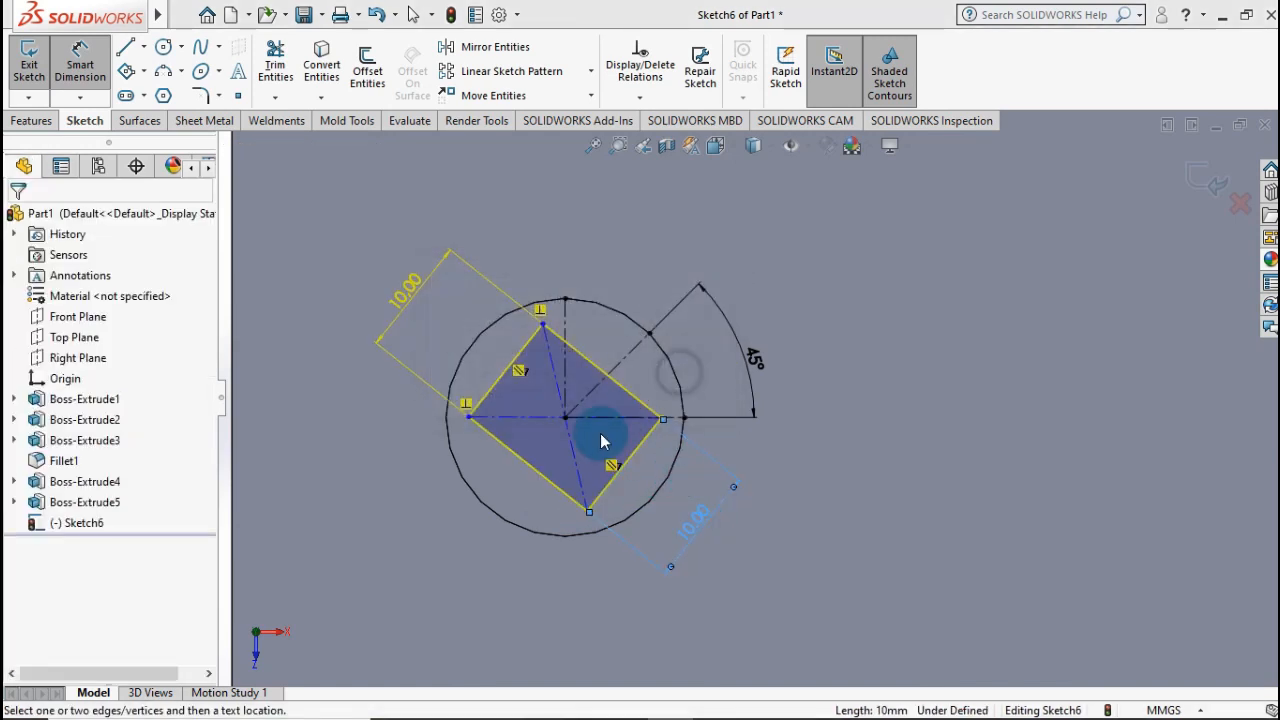
- Dimension the length of the rectangle's lower-left side at 10 mm
left_click(522, 468)
left_click(459, 541)
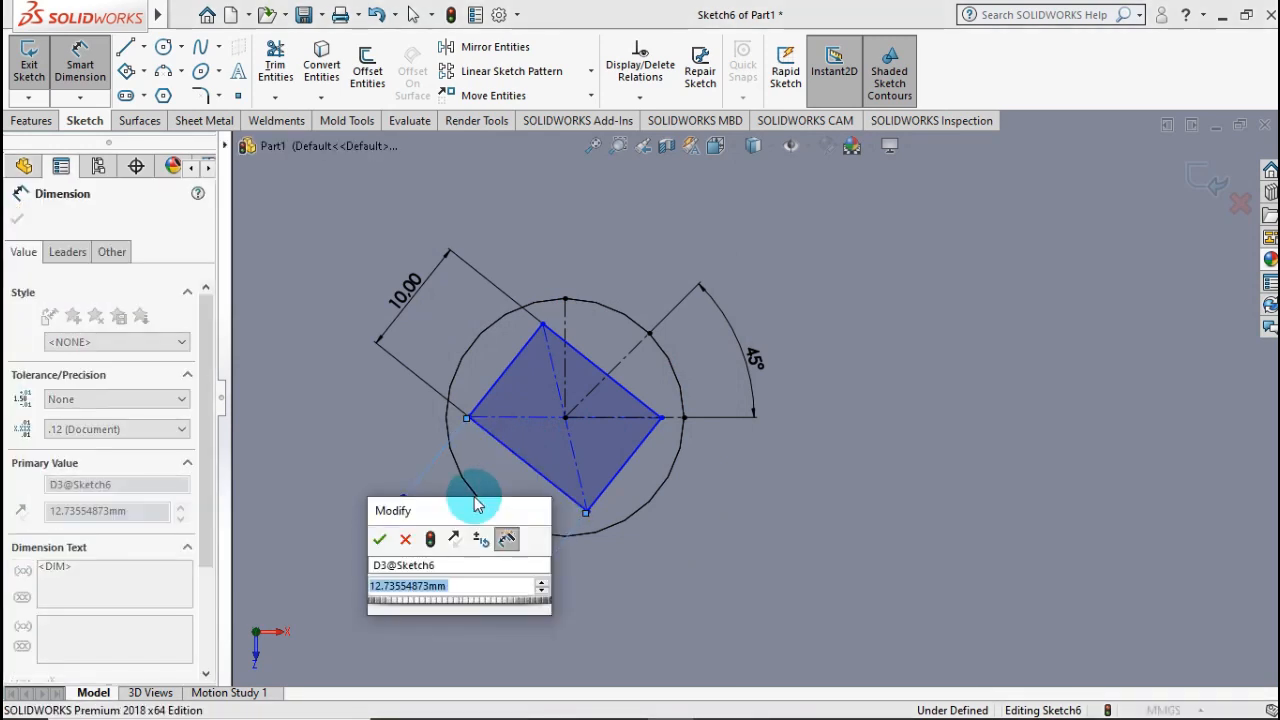
type("10")
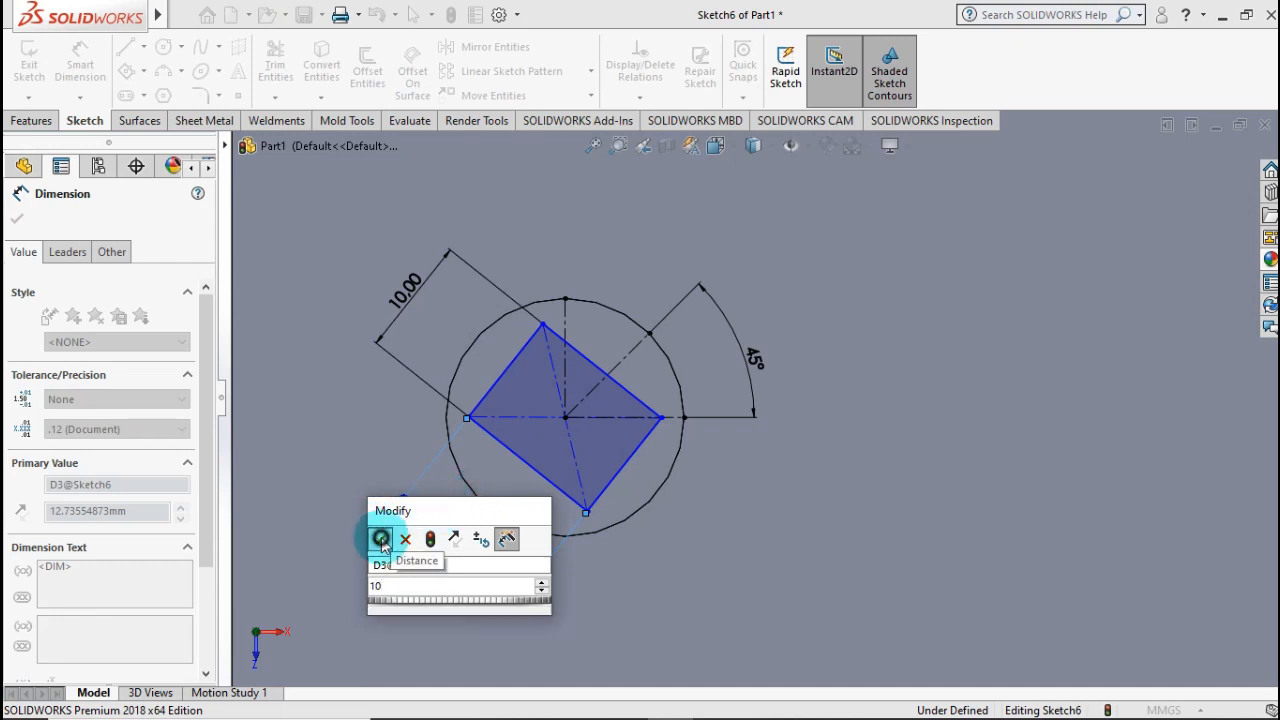
left_click(379, 539)
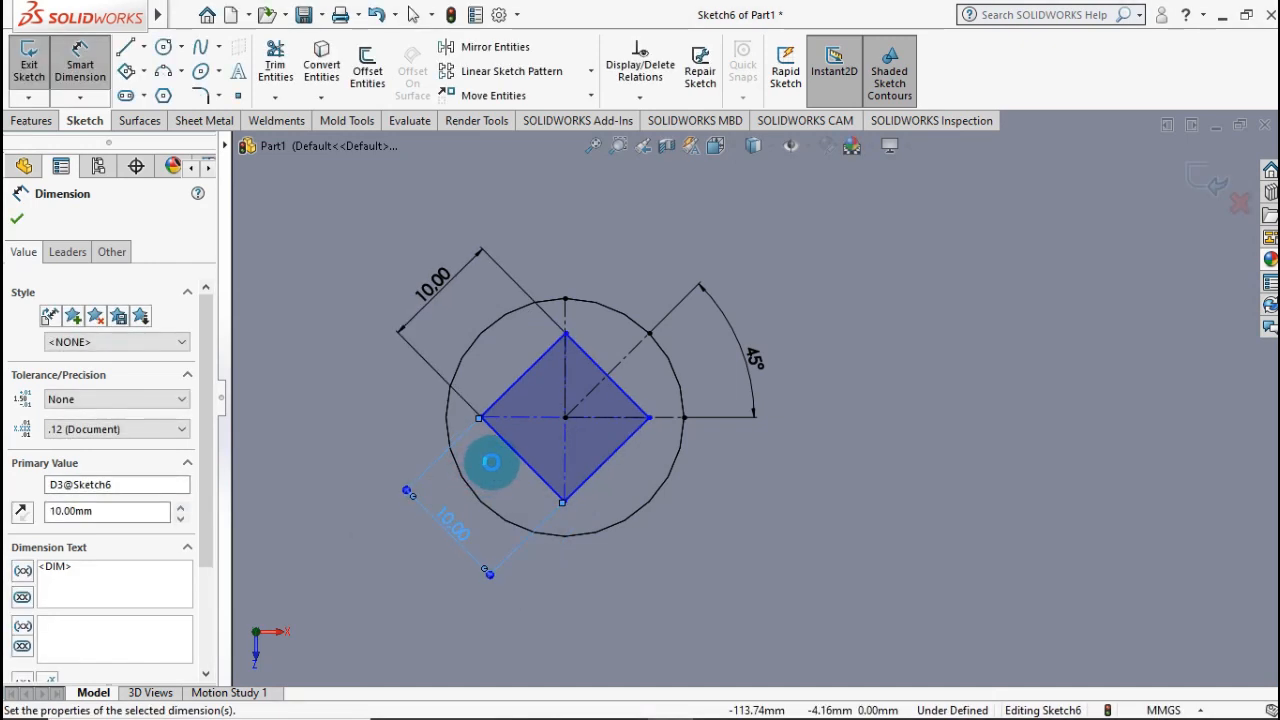
key("Escape")
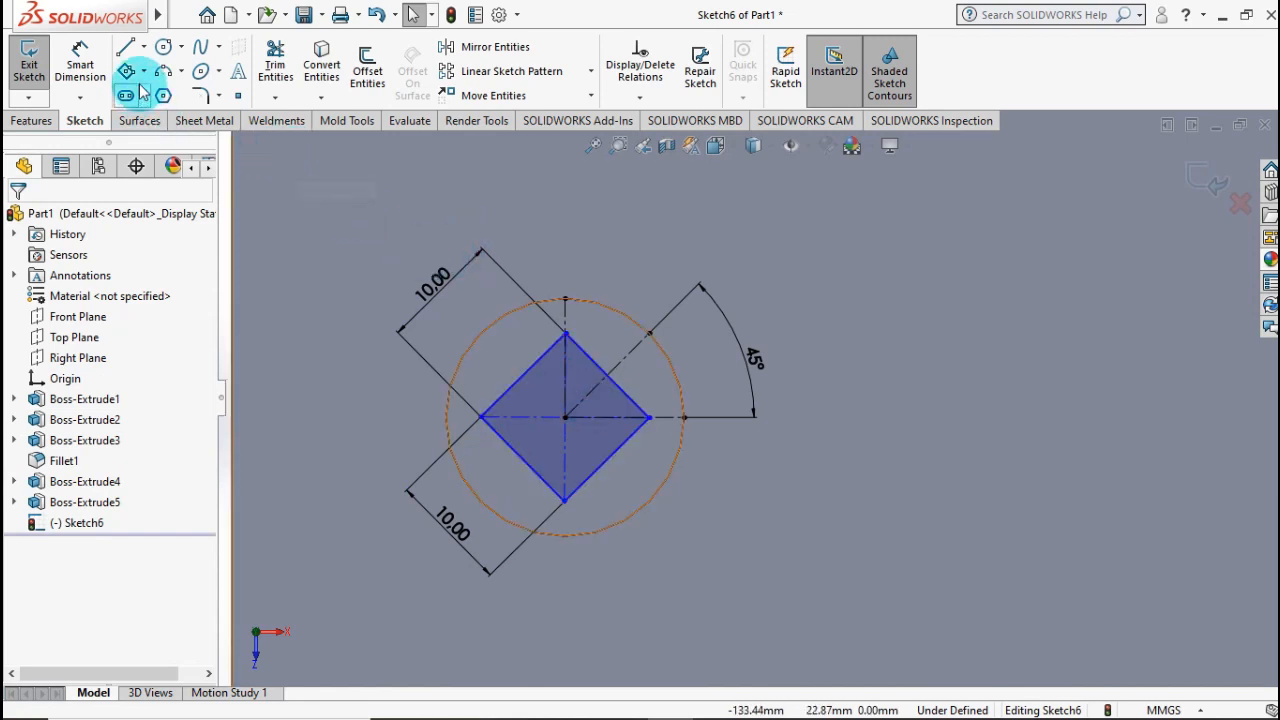
- Sketch two vertical lines, about 4 mm long and 3 mm apart, from the rectangle's upper sides to the circular edge, either side of the vertical centerline
left_click(126, 50)
scroll(585, 330, "down", 3)
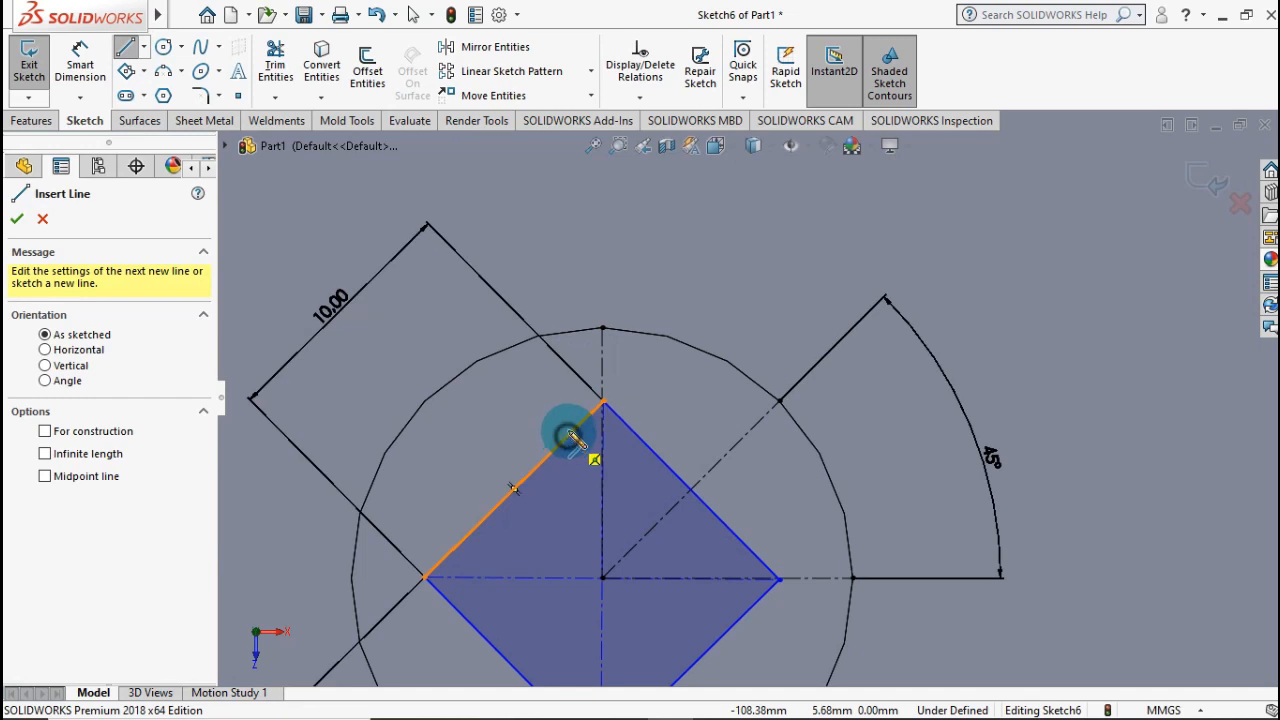
left_click(567, 432)
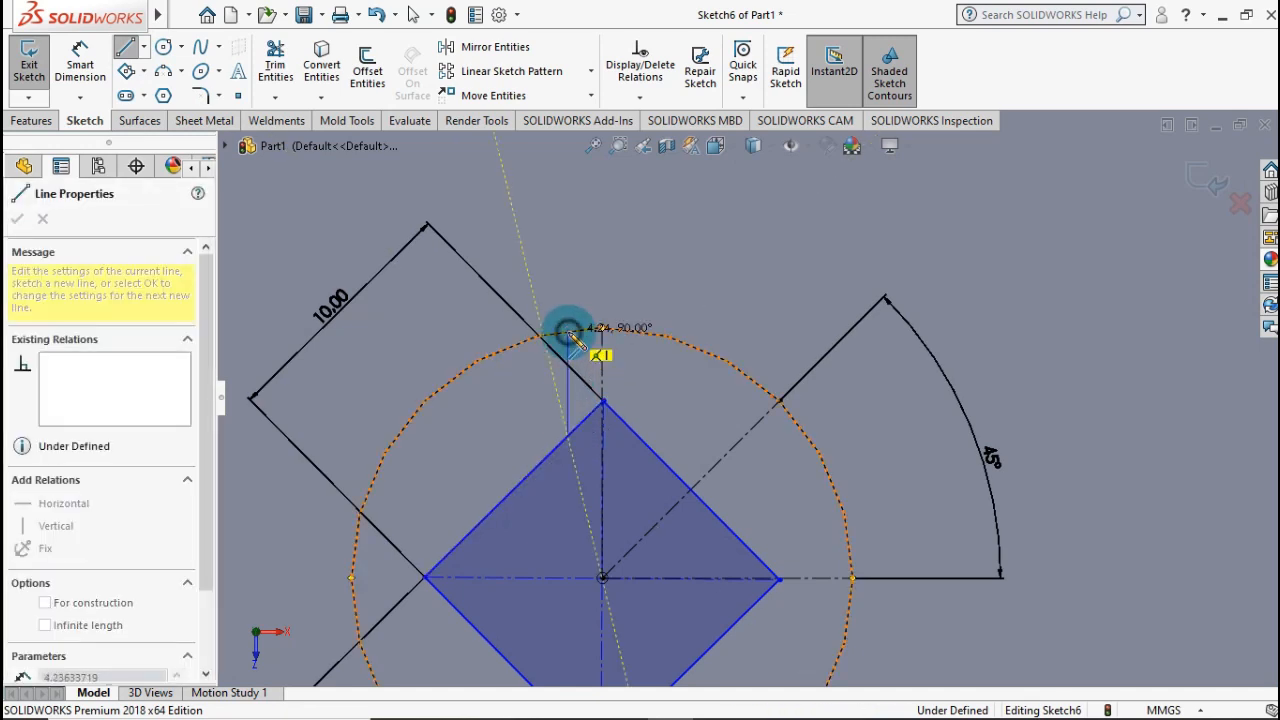
left_click(567, 332)
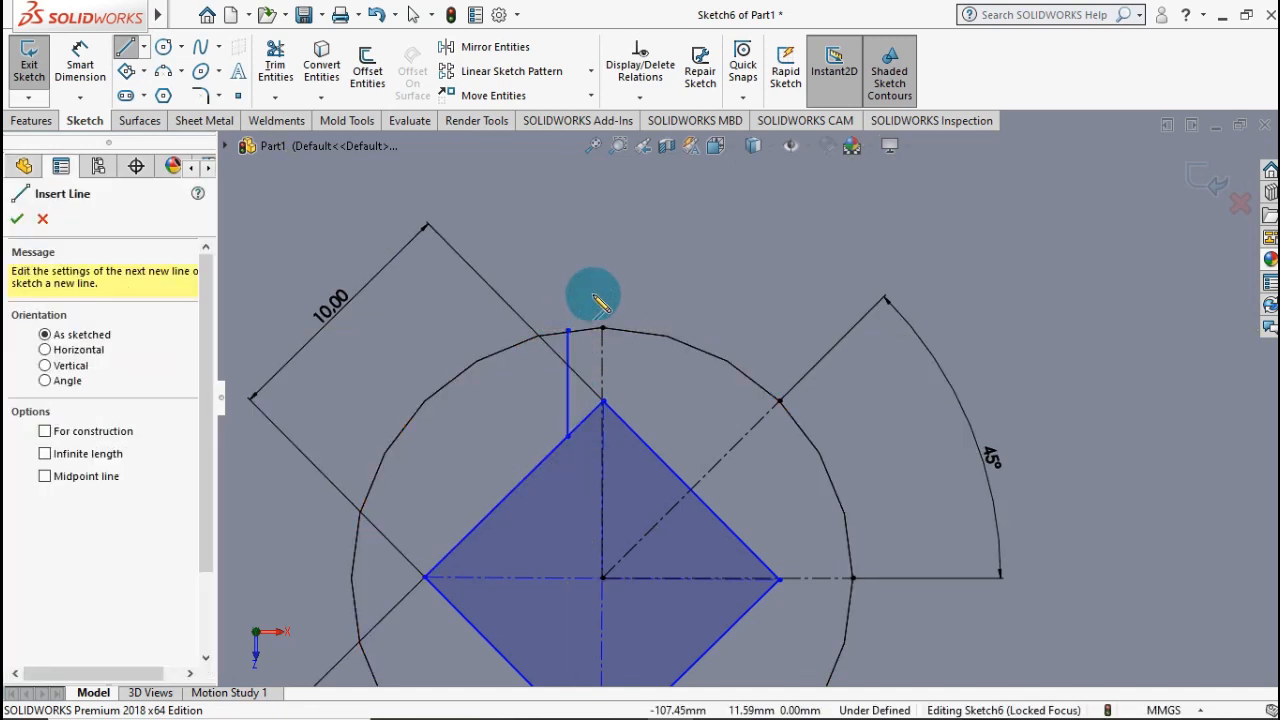
left_click(643, 333)
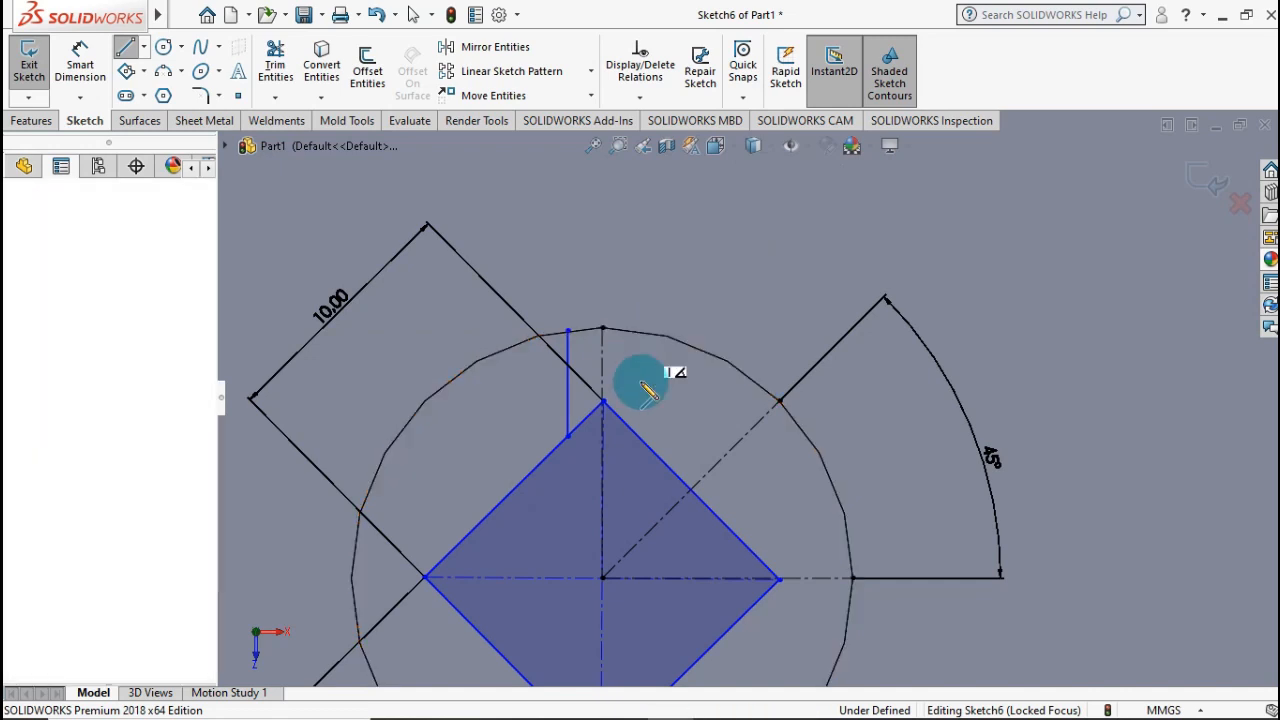
left_click(643, 441)
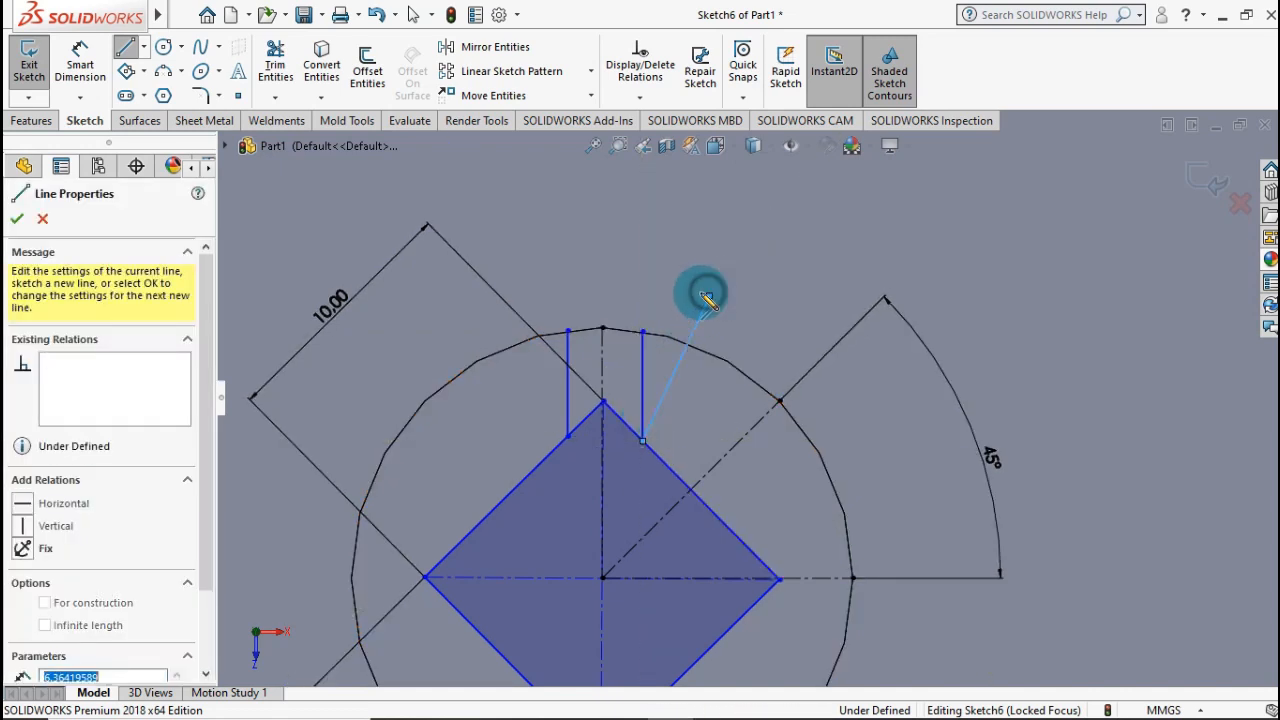
key("Escape")
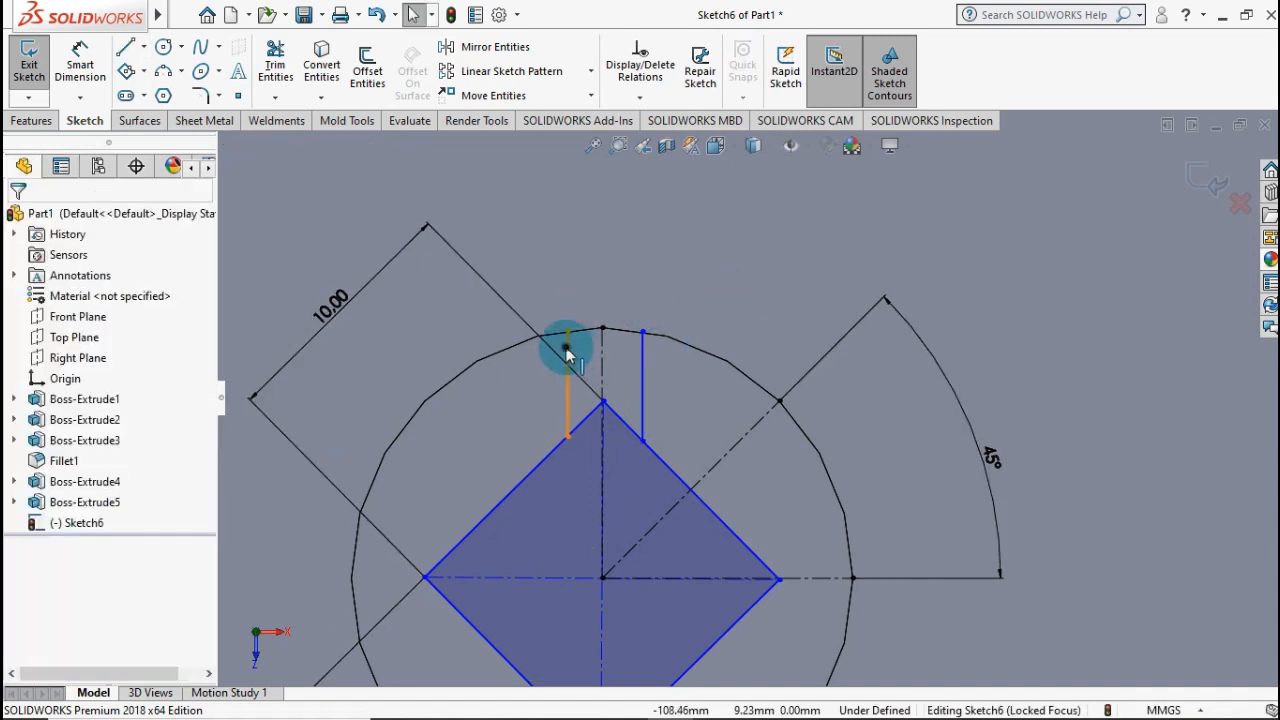
- Make the two short vertical lines symmetric about the vertical centerline
left_click(640, 352)
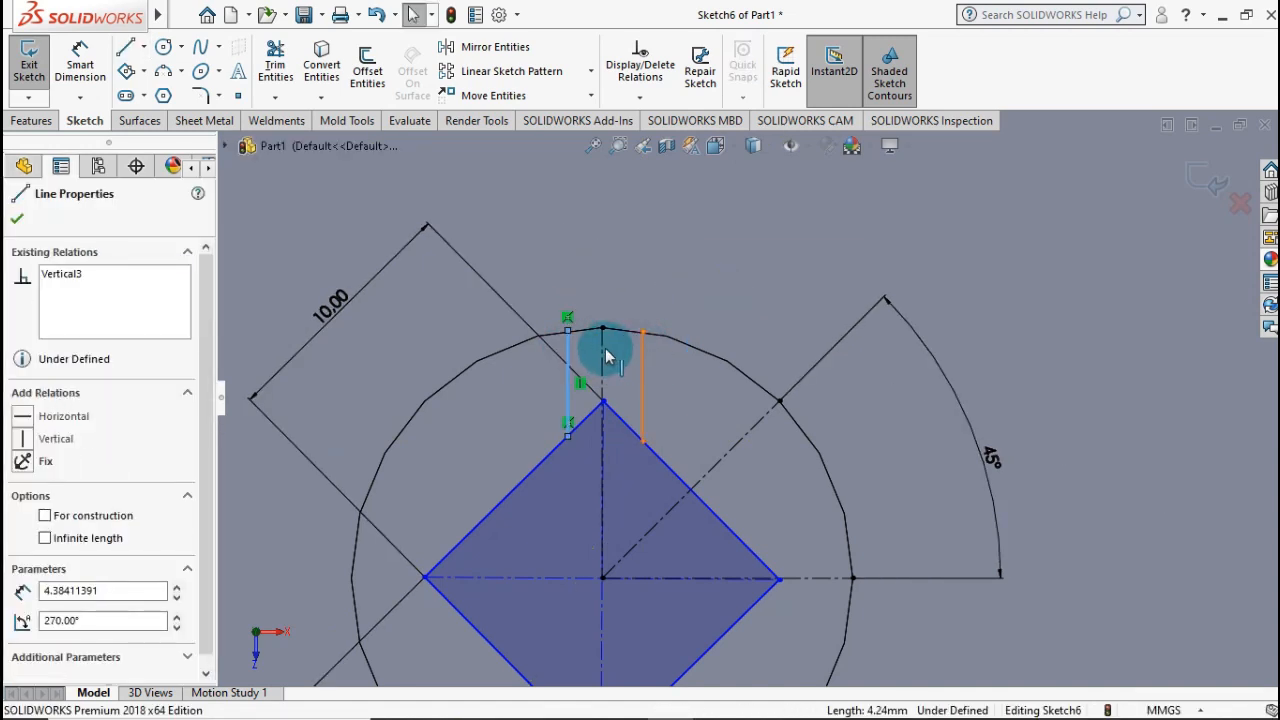
left_click(603, 352, "ctrl")
left_click(602, 343, "ctrl")
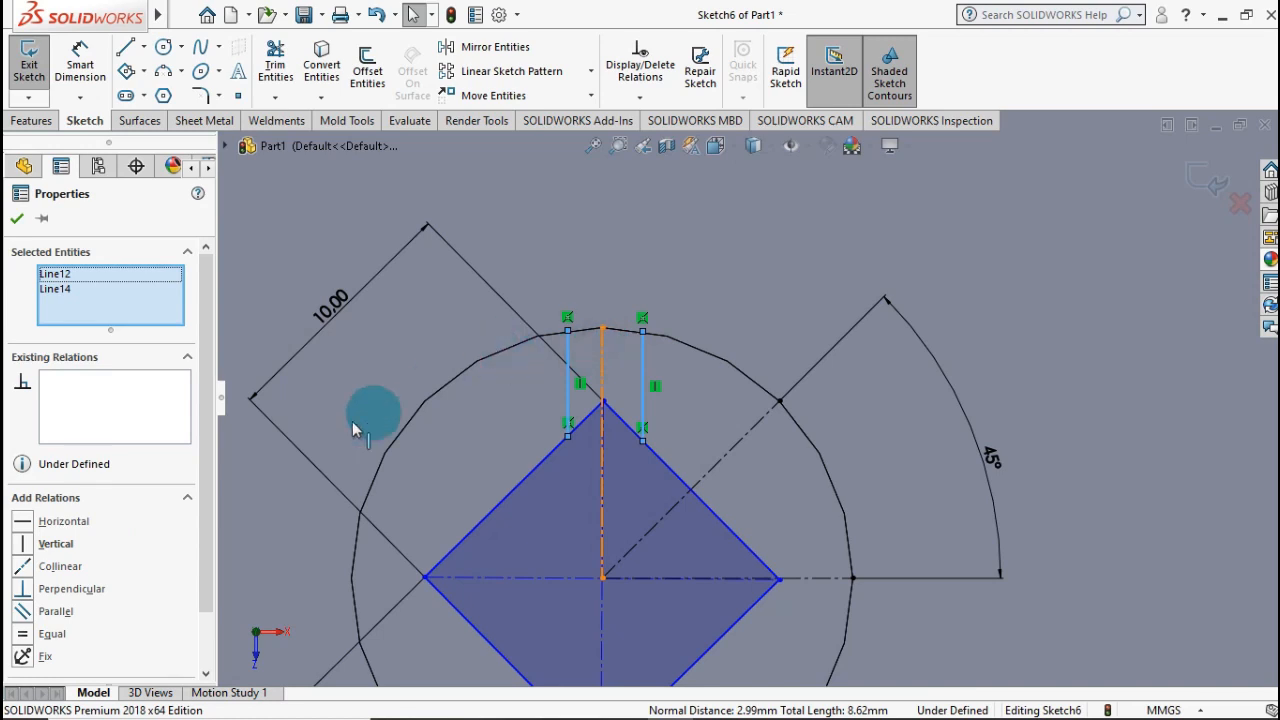
scroll(60, 556, "down", 1)
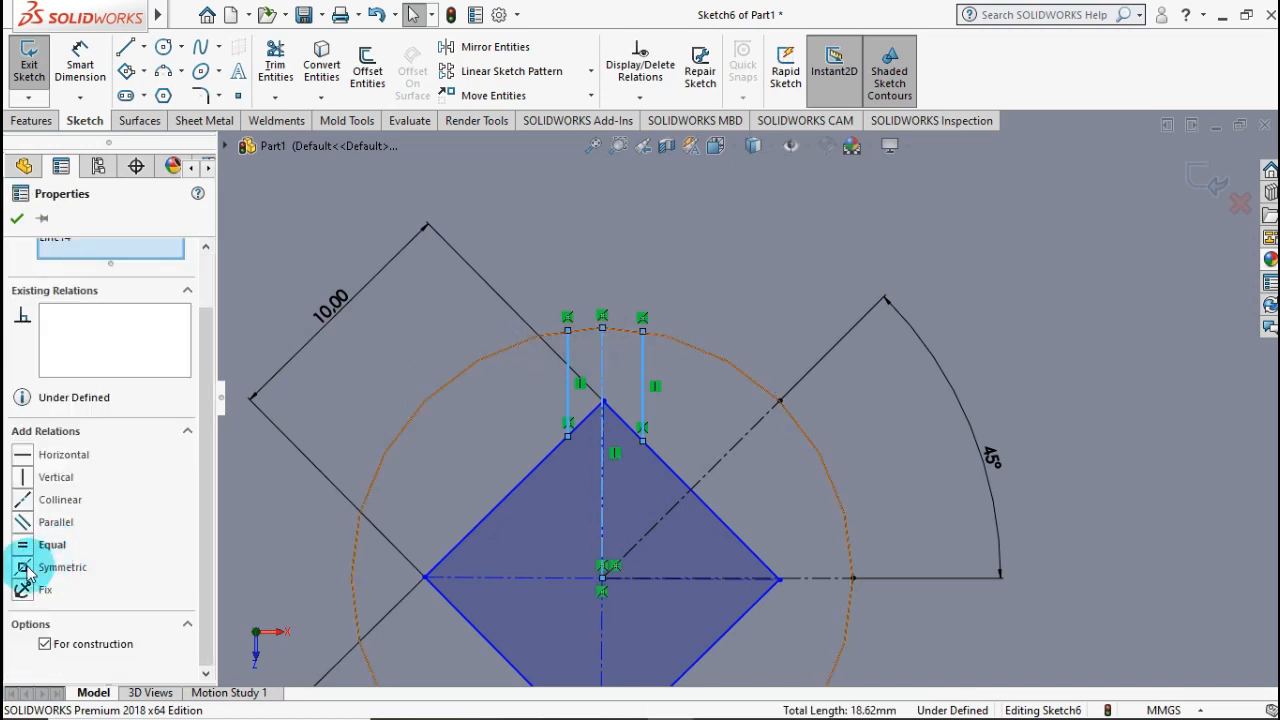
left_click(22, 218)
- Dimension the distance between the two short vertical lines at 2 mm
left_click(80, 64)
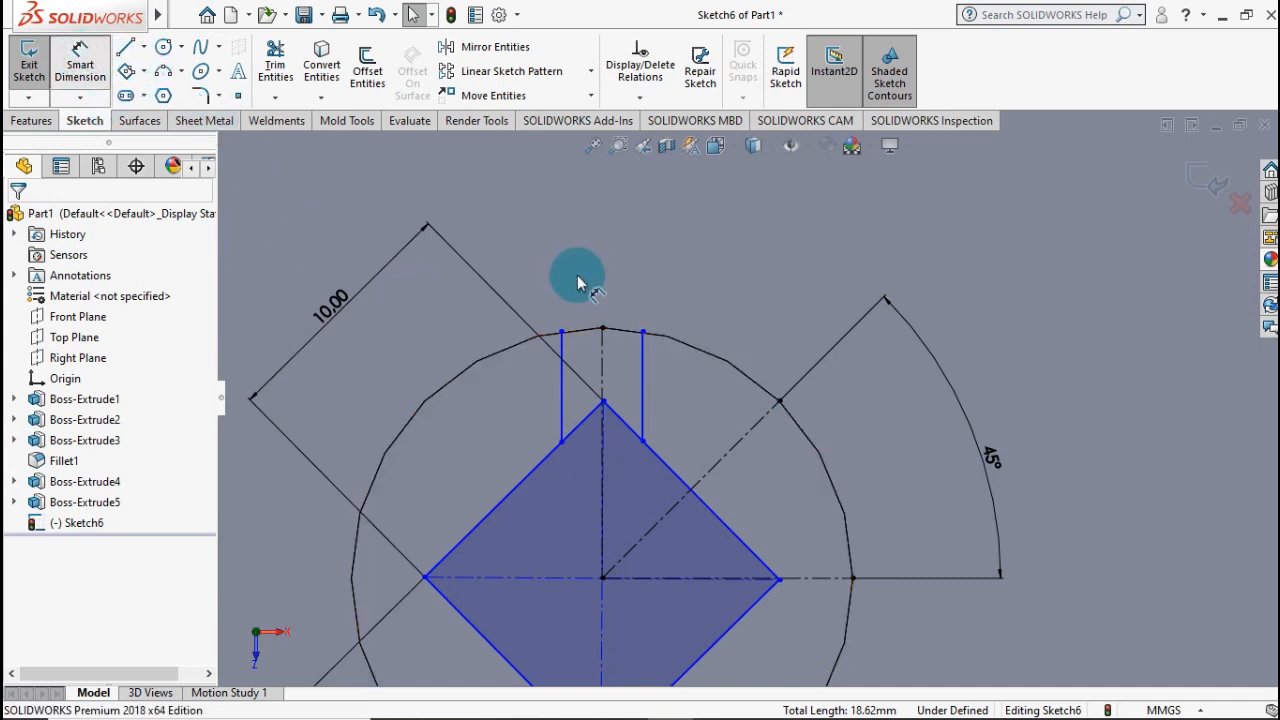
left_click(642, 376)
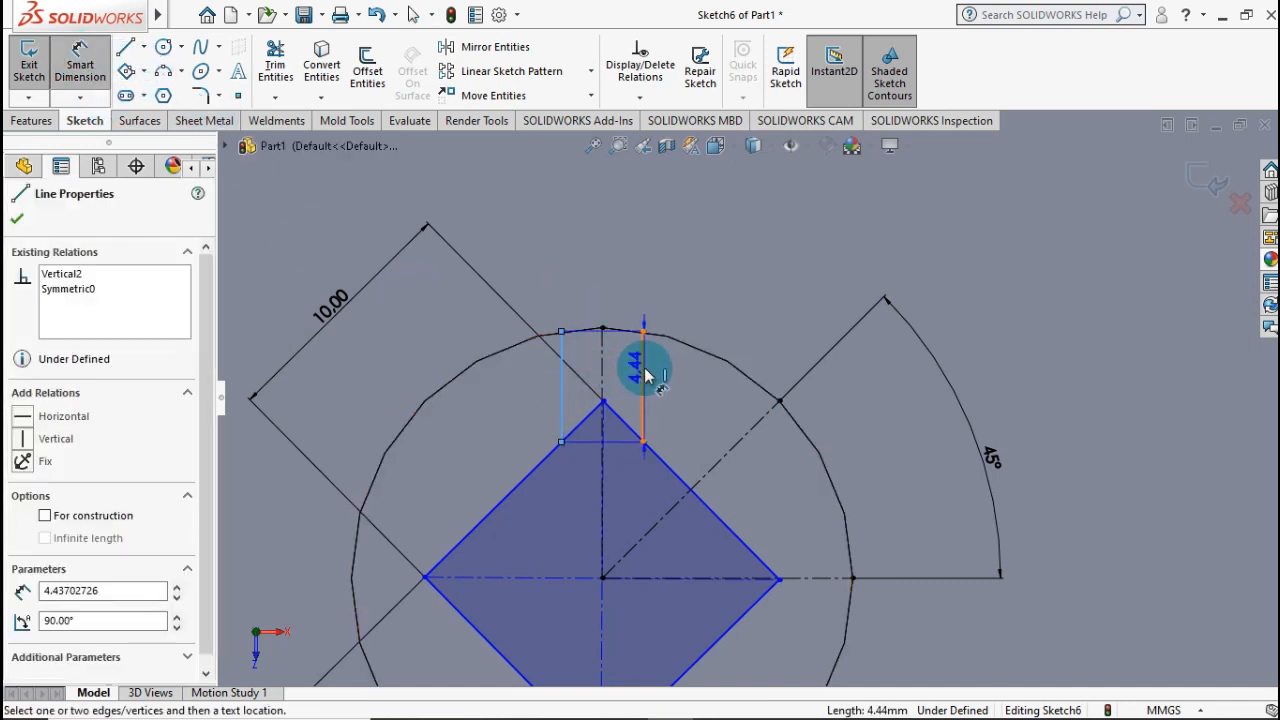
left_click(644, 375)
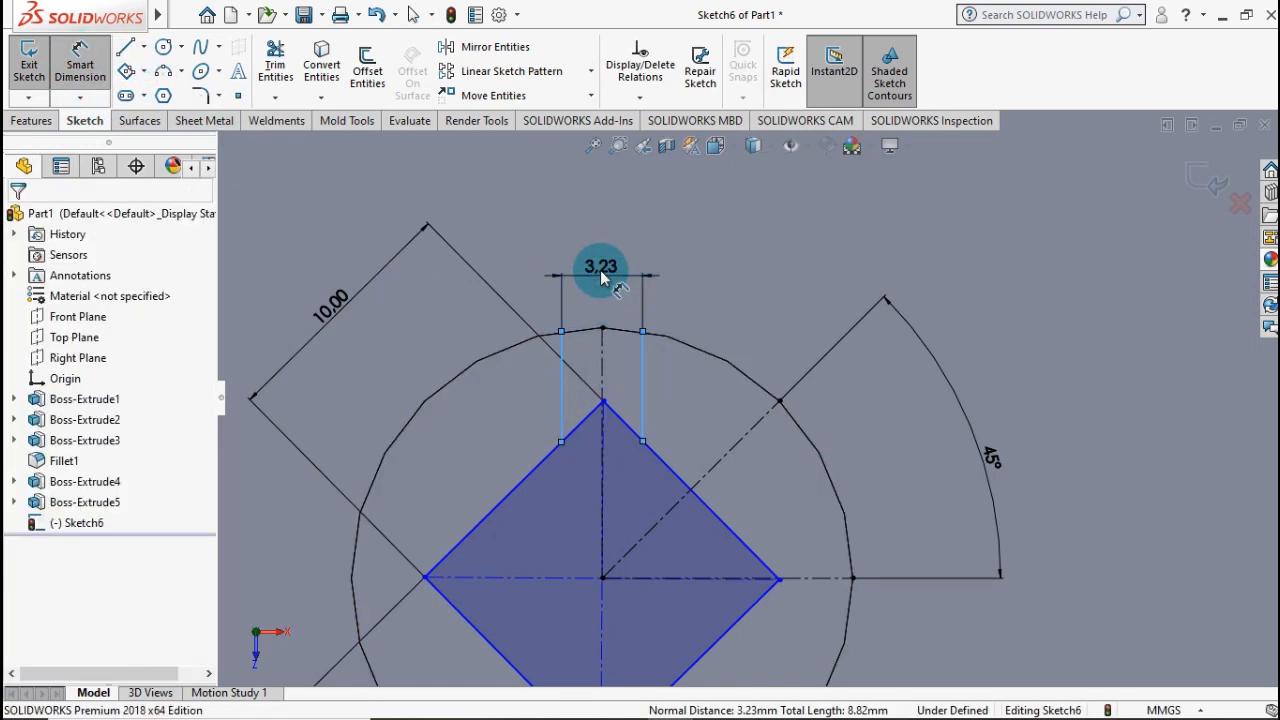
left_click(601, 277)
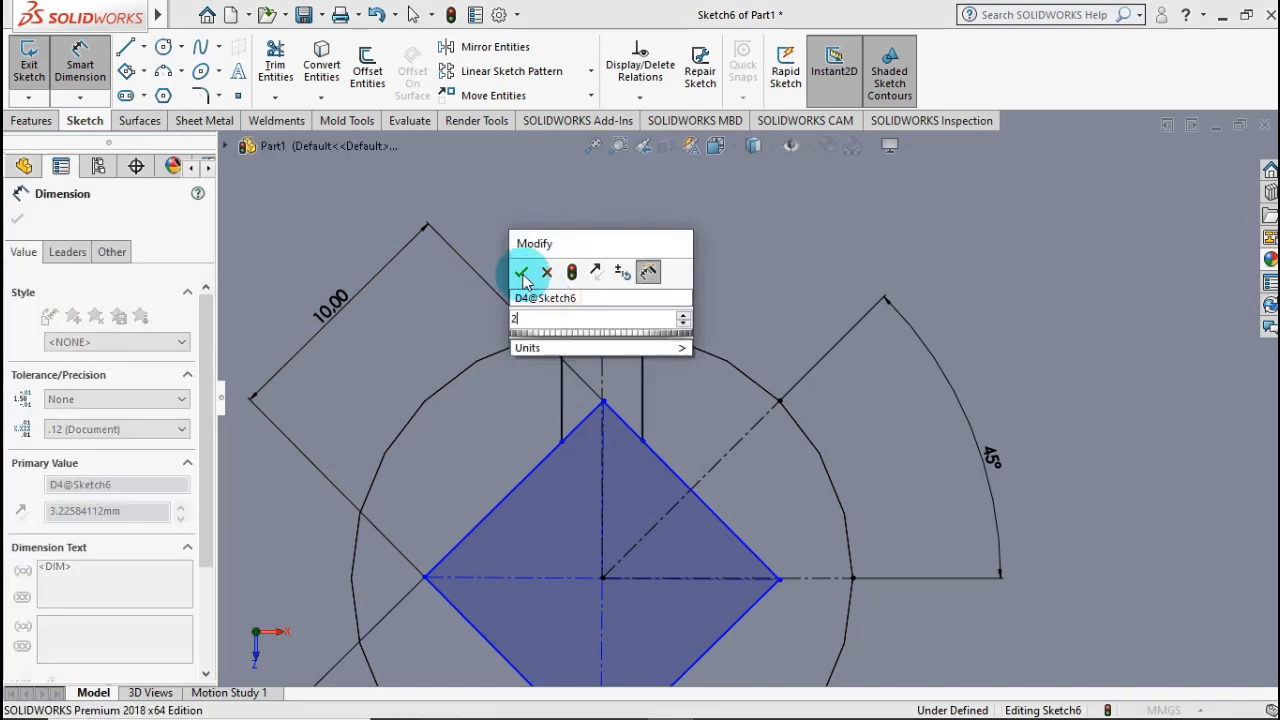
left_click(523, 271)
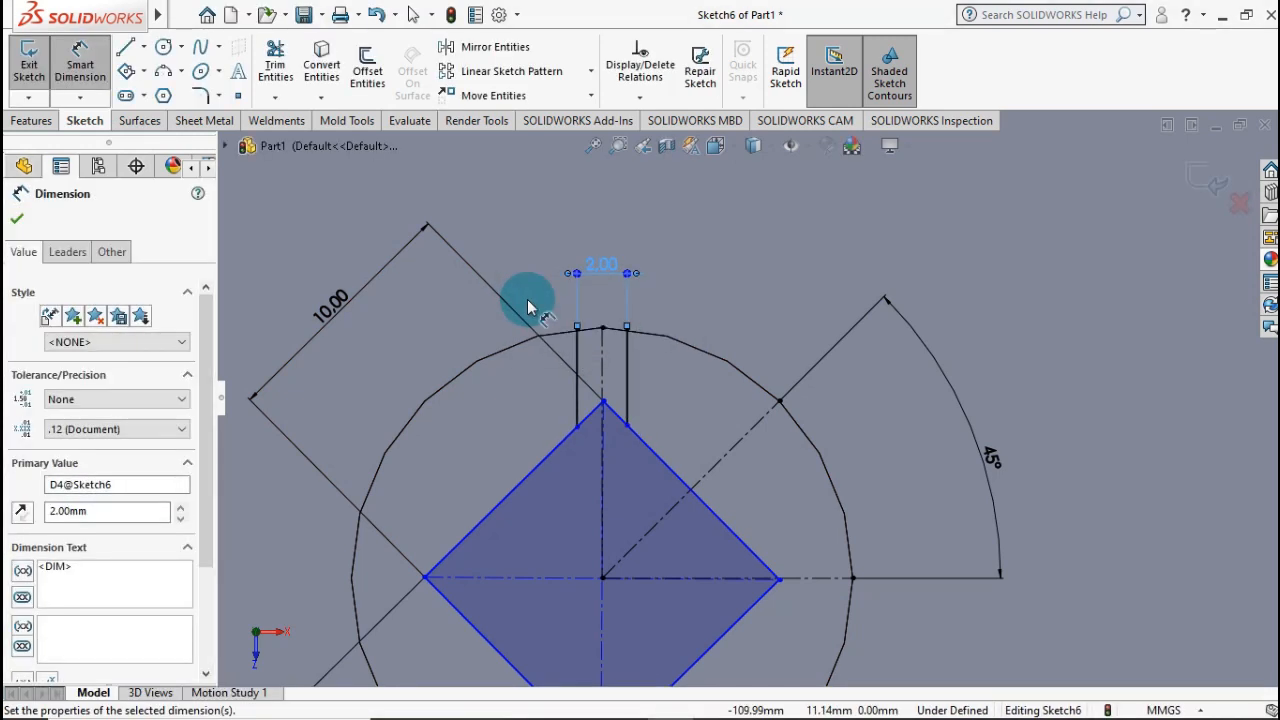
- Create a Circular Sketch Pattern of the two short vertical lines around the cap's circular edge, with 4 equally spaced instances over 360°
middle_click_drag(687, 388, 675, 232, "ctrl")
scroll(675, 284, "up", 1)
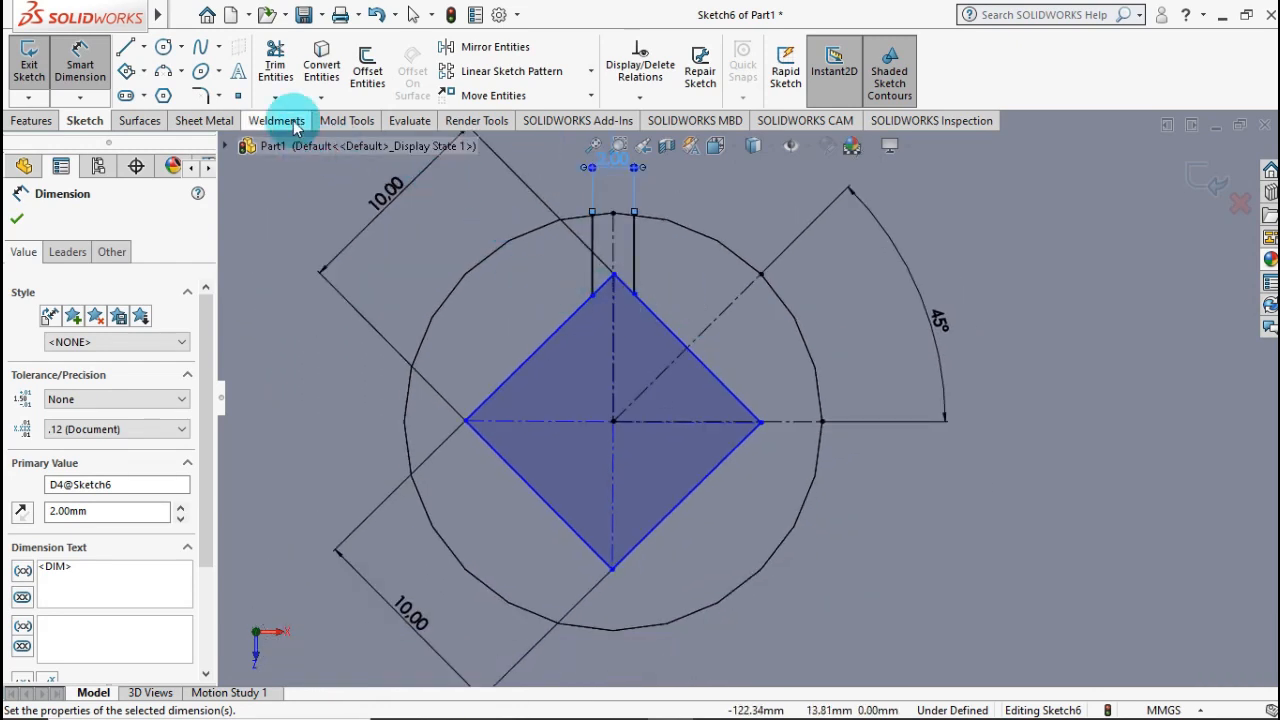
left_click(591, 71)
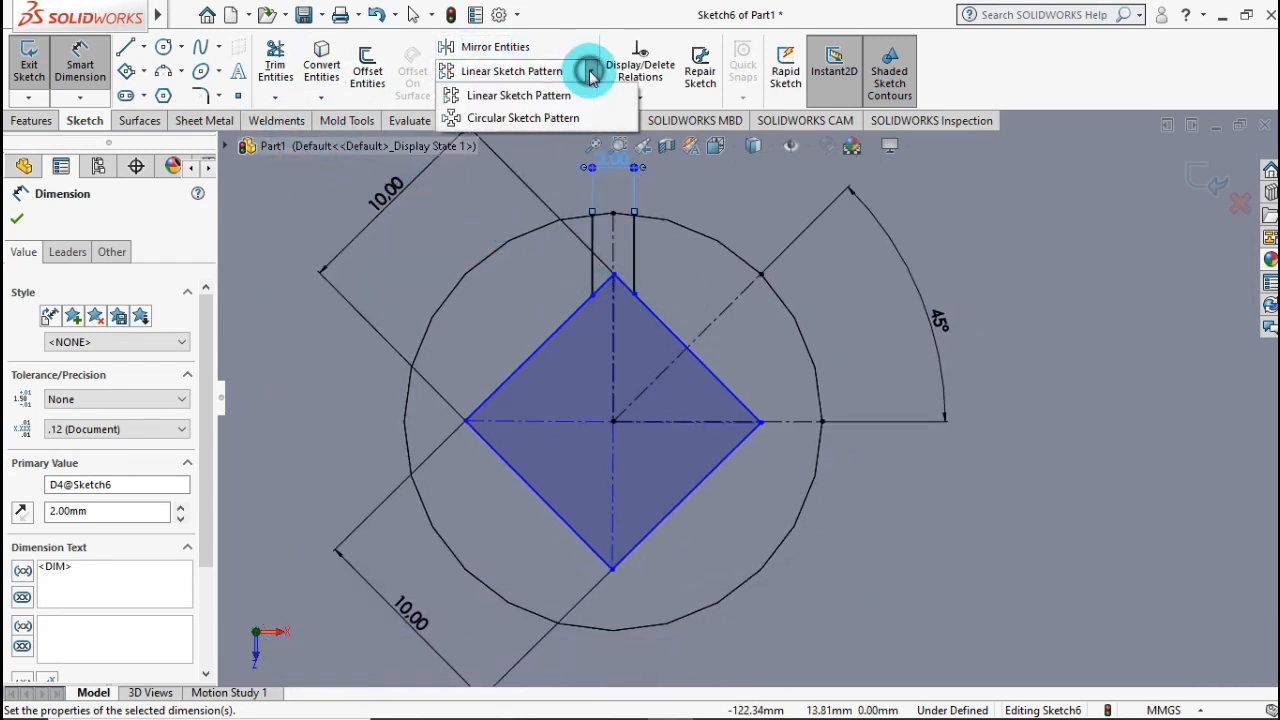
left_click(563, 118)
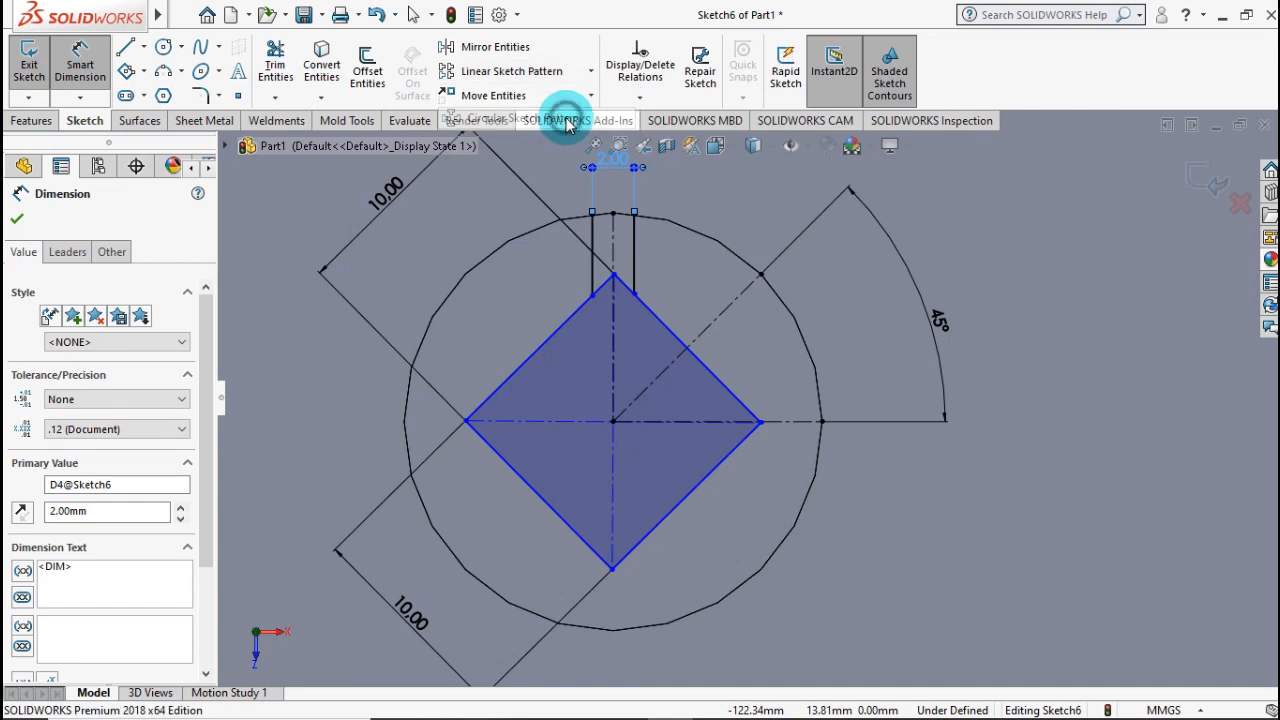
left_click(594, 250)
left_click(636, 245)
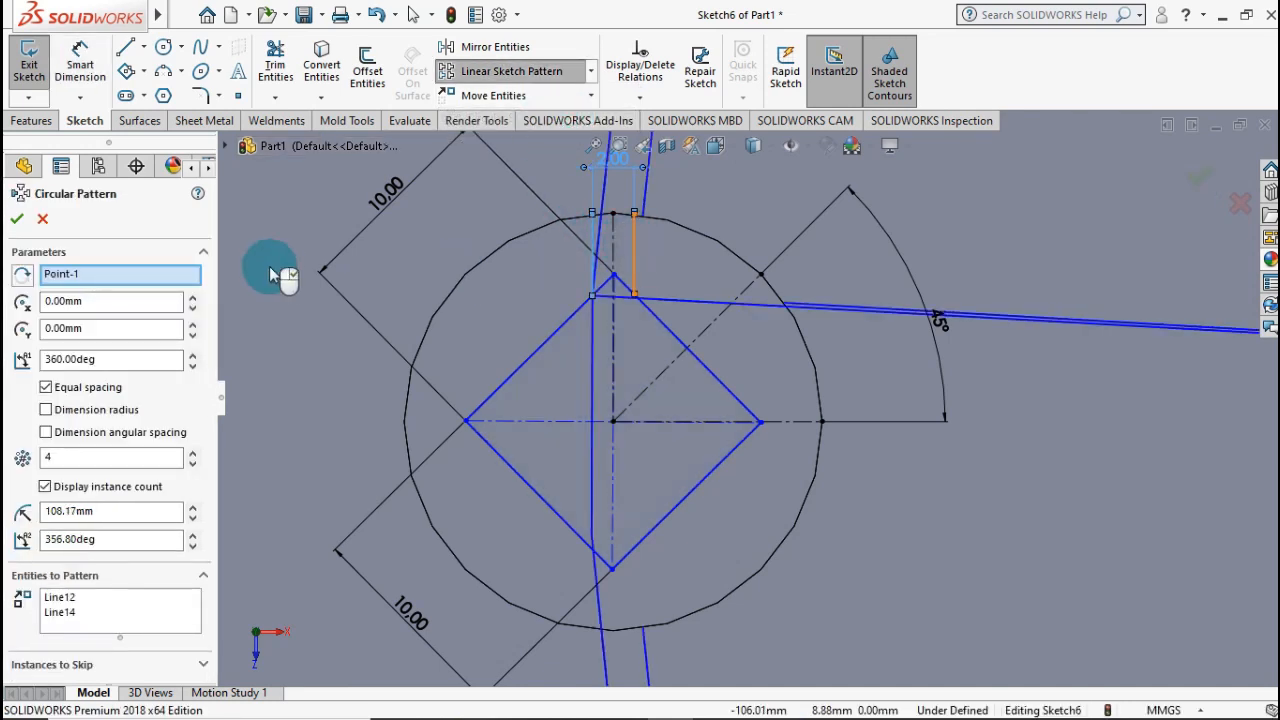
right_click(143, 280)
left_click(165, 308)
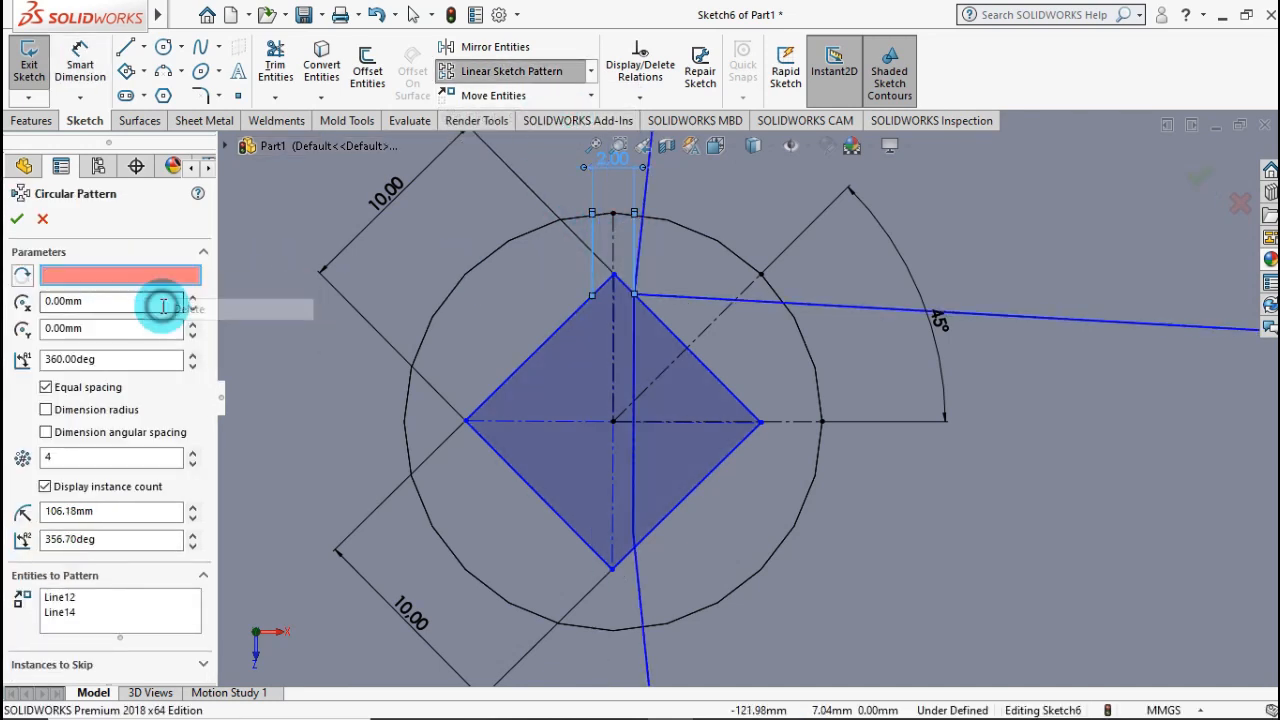
left_click(806, 333)
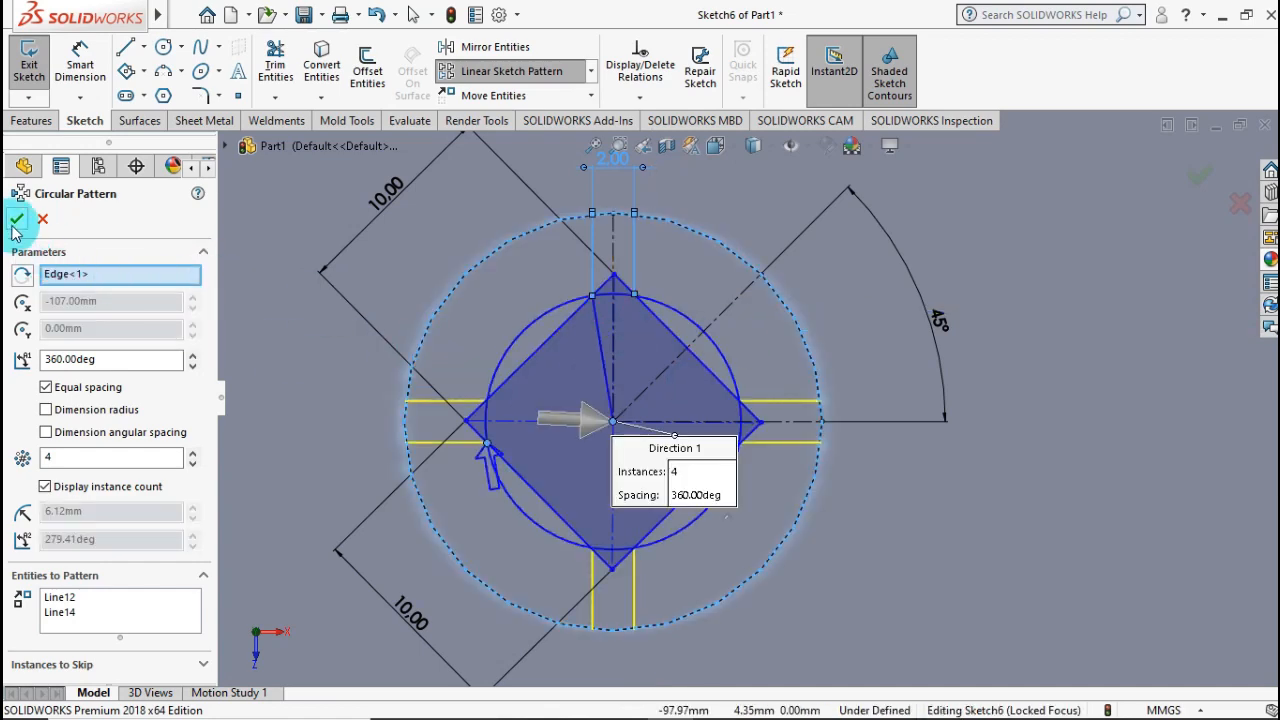
scroll(337, 300, "up", 3)
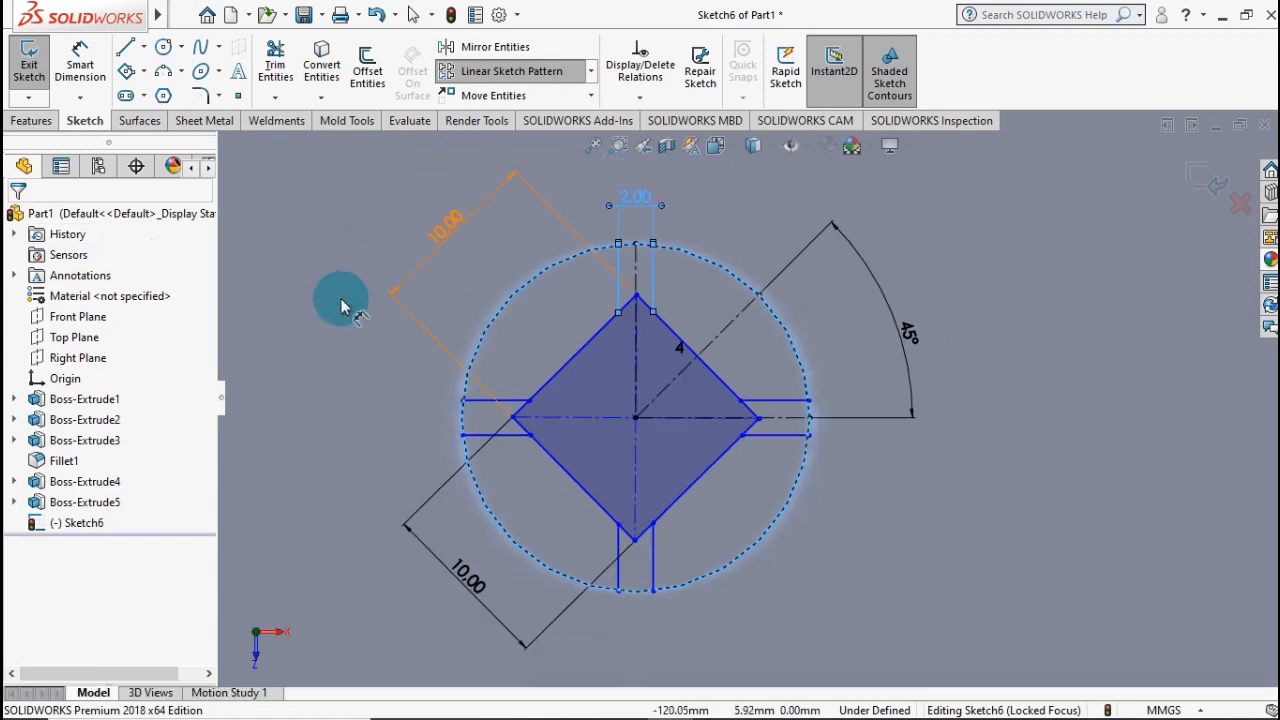
left_click(272, 280)
- Convert the cap's circular edge into a sketch circle
scroll(746, 320, "down", 3)
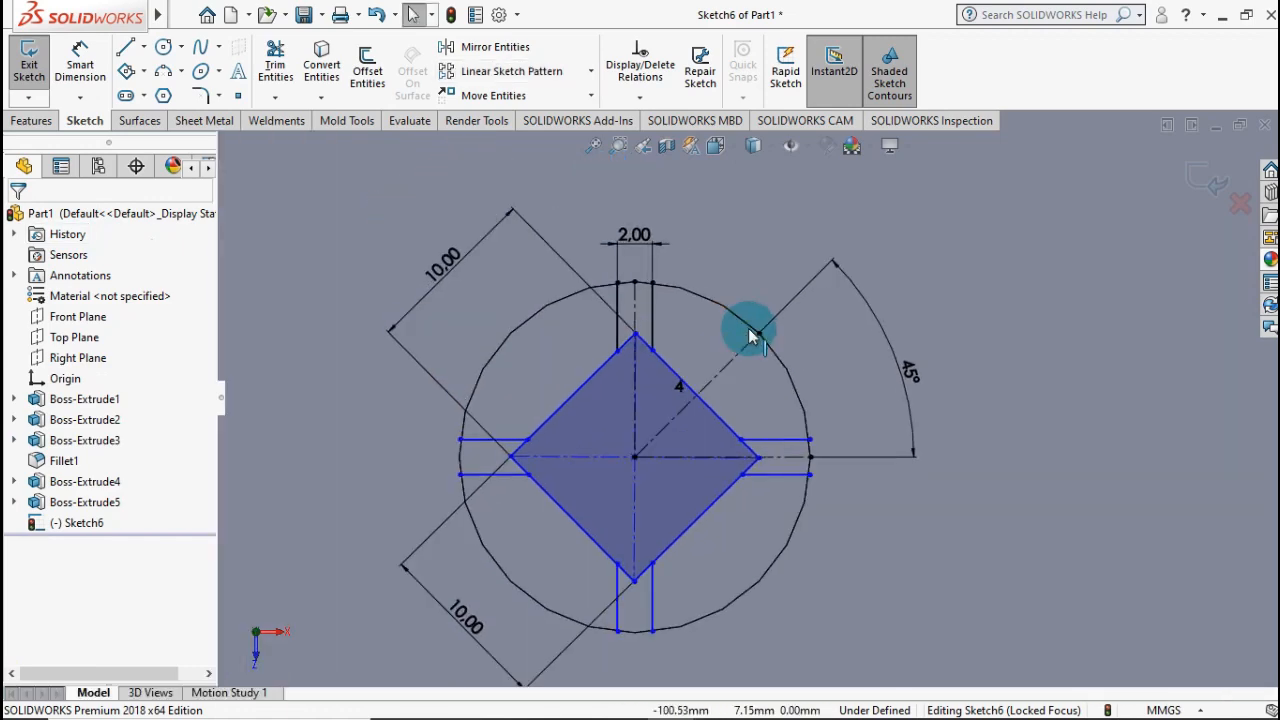
left_click(645, 336)
left_click(318, 64)
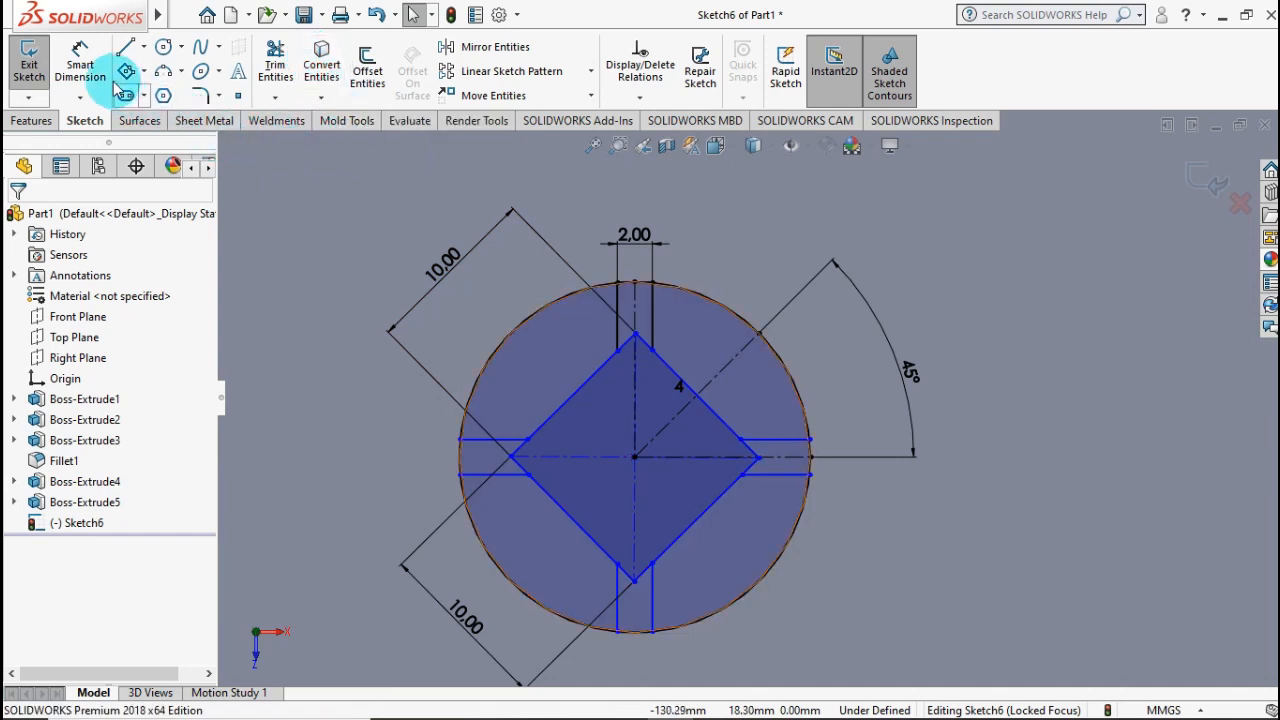
- Power trim the circle's arcs between the arms and the rectangle's corners inside the arms, leaving one closed cross-shaped outline
left_click(210, 56)
left_click(273, 58)
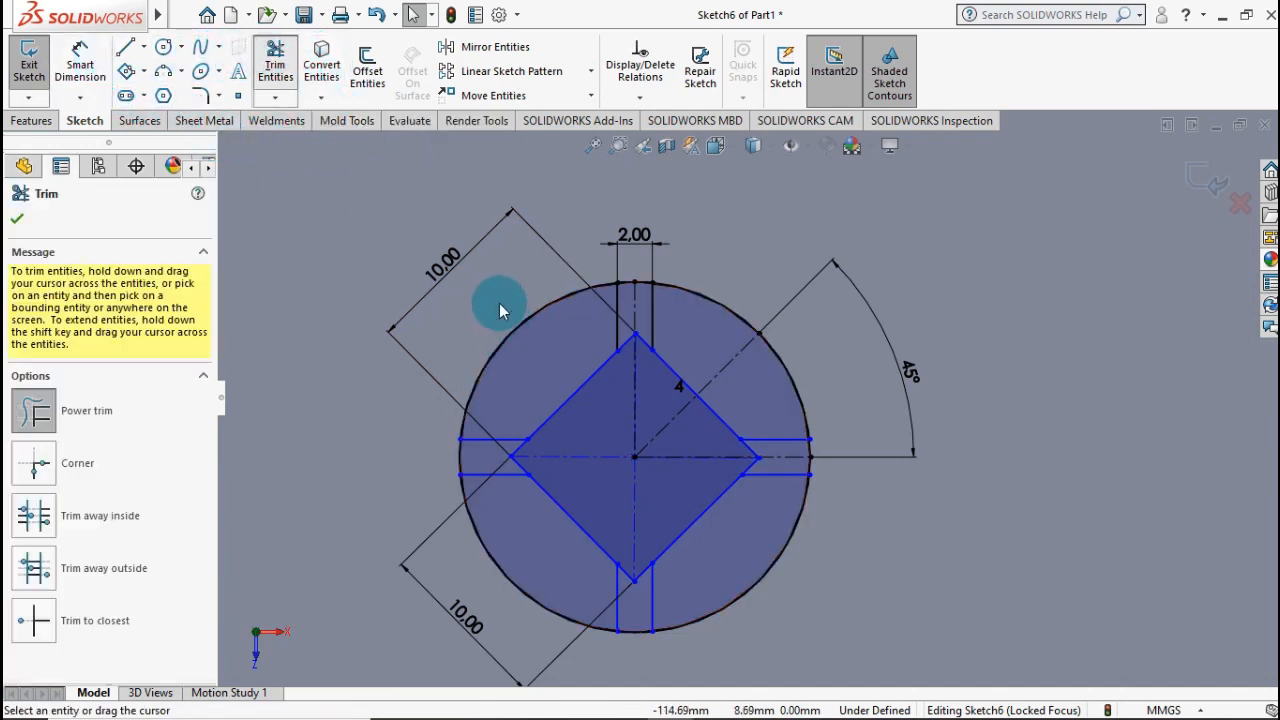
mouse_move(514, 322)
left_mouse_down()
mouse_move(829, 349)
mouse_move(766, 408)
mouse_move(719, 303)
mouse_move(729, 363)
mouse_move(811, 562)
mouse_move(766, 538)
mouse_move(509, 566)
mouse_move(495, 598)
mouse_move(512, 488)
mouse_move(497, 435)
left_mouse_up()
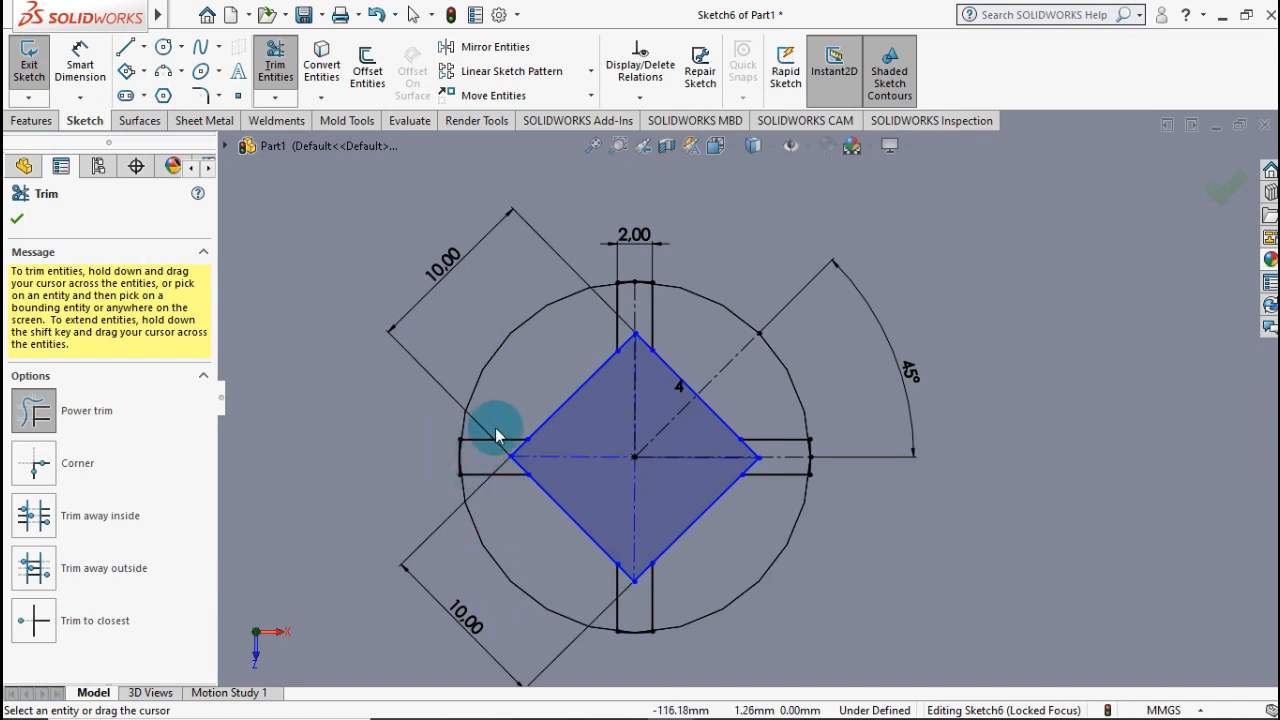
scroll(550, 457, "down", 2)
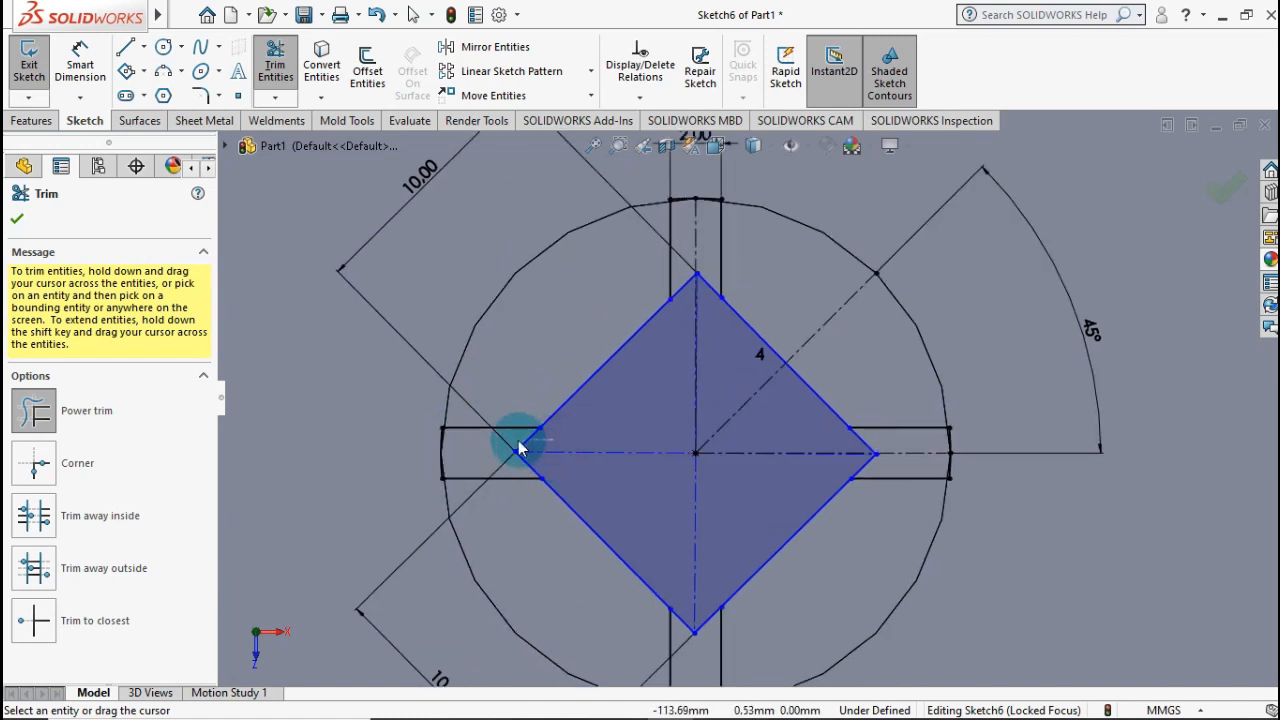
mouse_move(551, 467)
left_mouse_down()
mouse_move(528, 474)
mouse_move(557, 466)
mouse_move(534, 474)
mouse_move(657, 543)
mouse_move(693, 607)
mouse_move(686, 657)
mouse_move(766, 534)
mouse_move(843, 484)
mouse_move(887, 477)
mouse_move(843, 443)
mouse_move(880, 443)
mouse_move(766, 400)
mouse_move(727, 341)
left_mouse_up()
mouse_move(710, 290)
left_mouse_down()
mouse_move(700, 277)
mouse_move(685, 323)
left_mouse_up()
left_click_drag(686, 260, 666, 277)
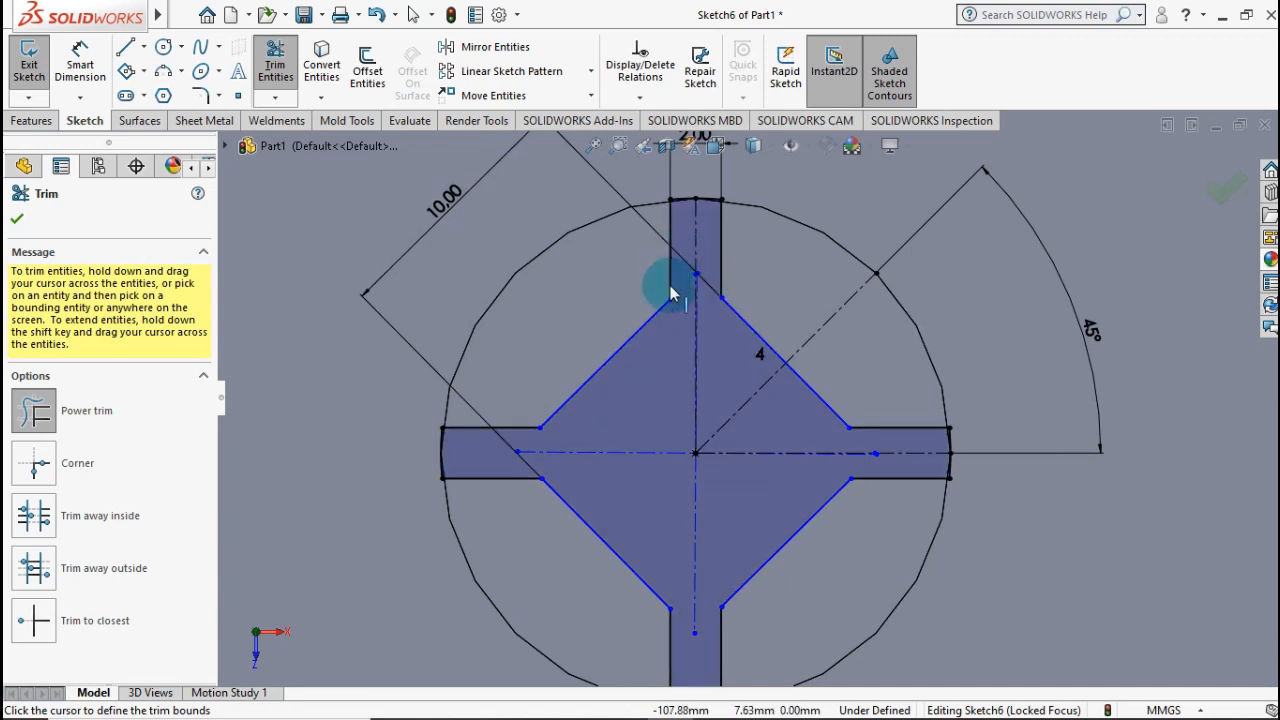
left_click(16, 218)
scroll(608, 402, "up", 2)
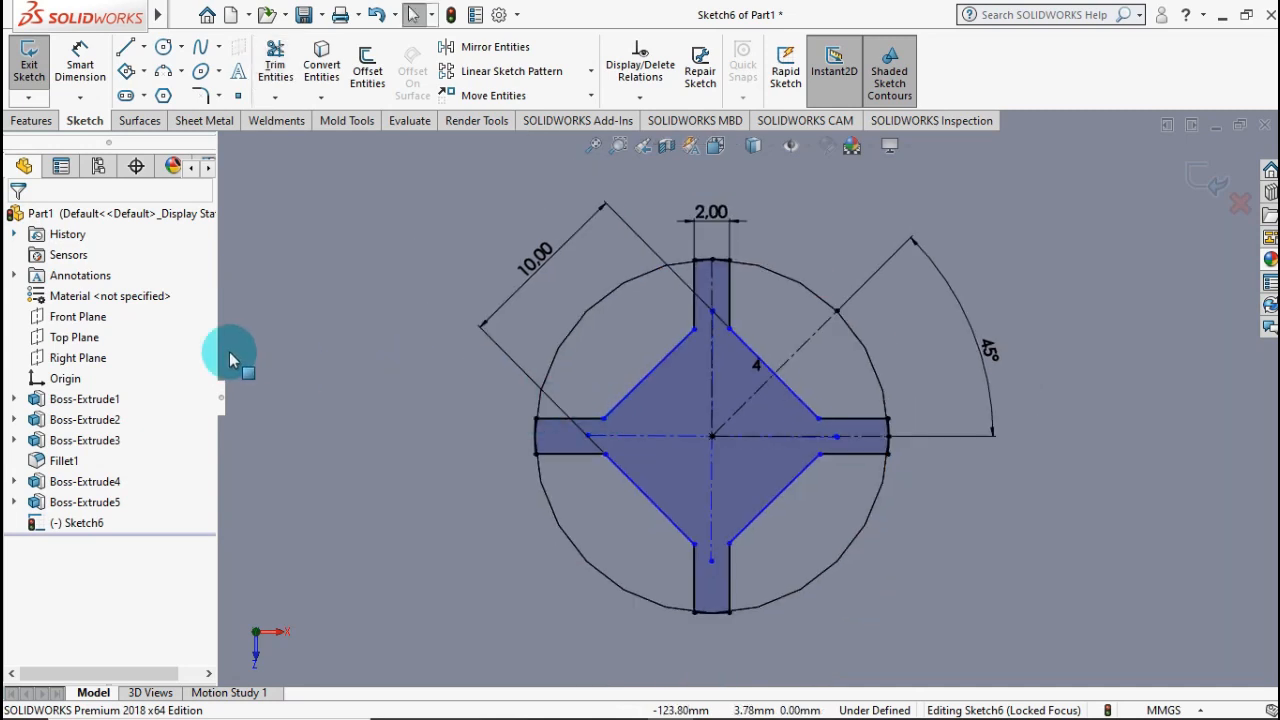
- Extrude the closed cross-shaped contour on the cap as a blind boss 10 mm deep, merged with the body
left_click(31, 121)
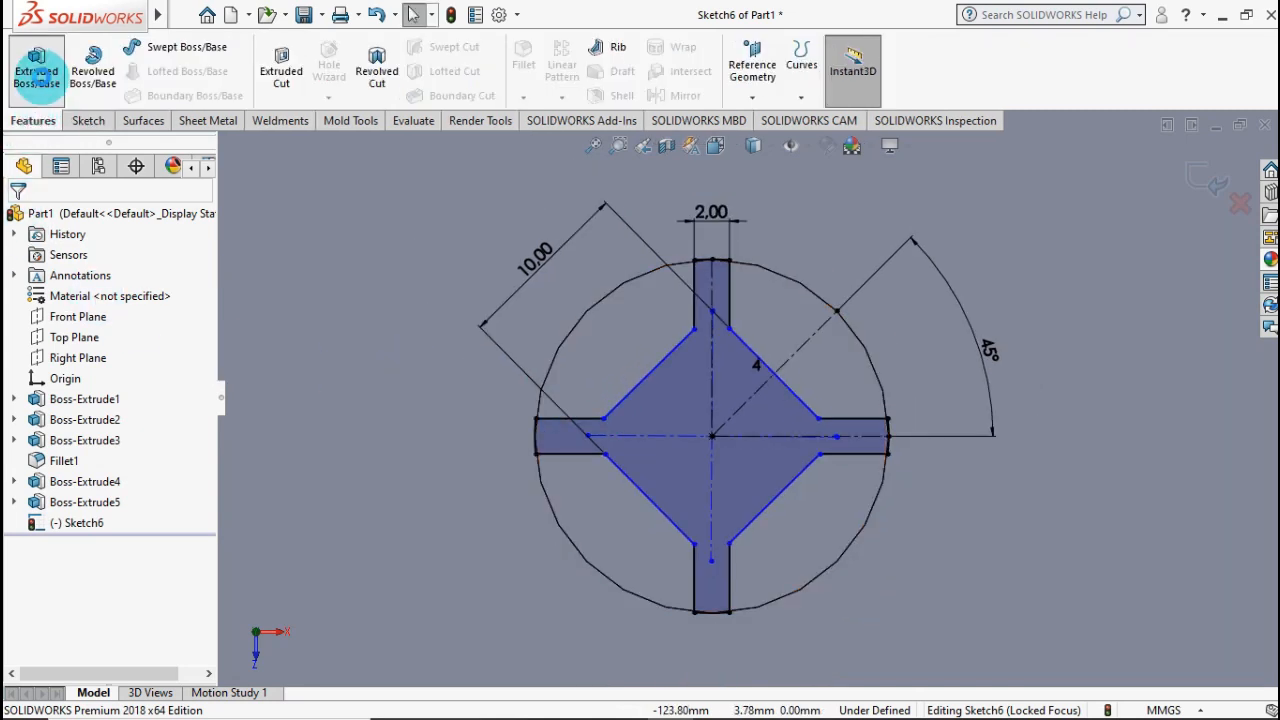
left_click(37, 72)
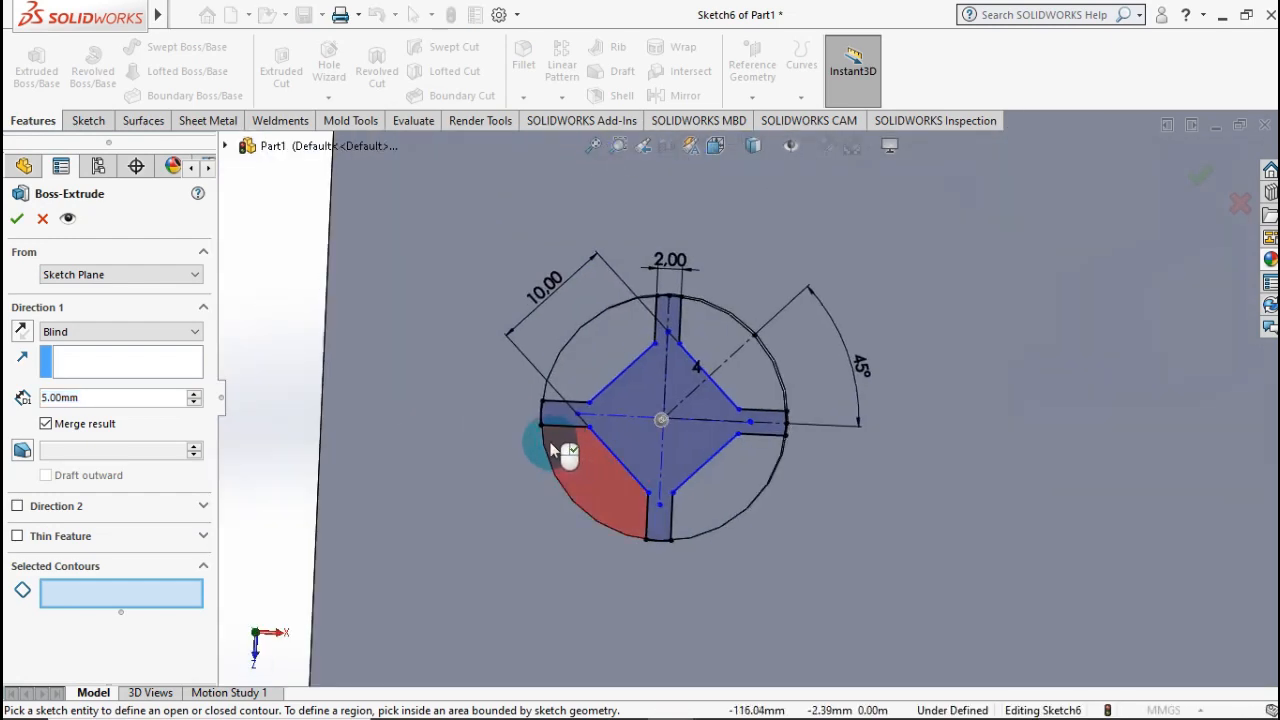
left_click(645, 398)
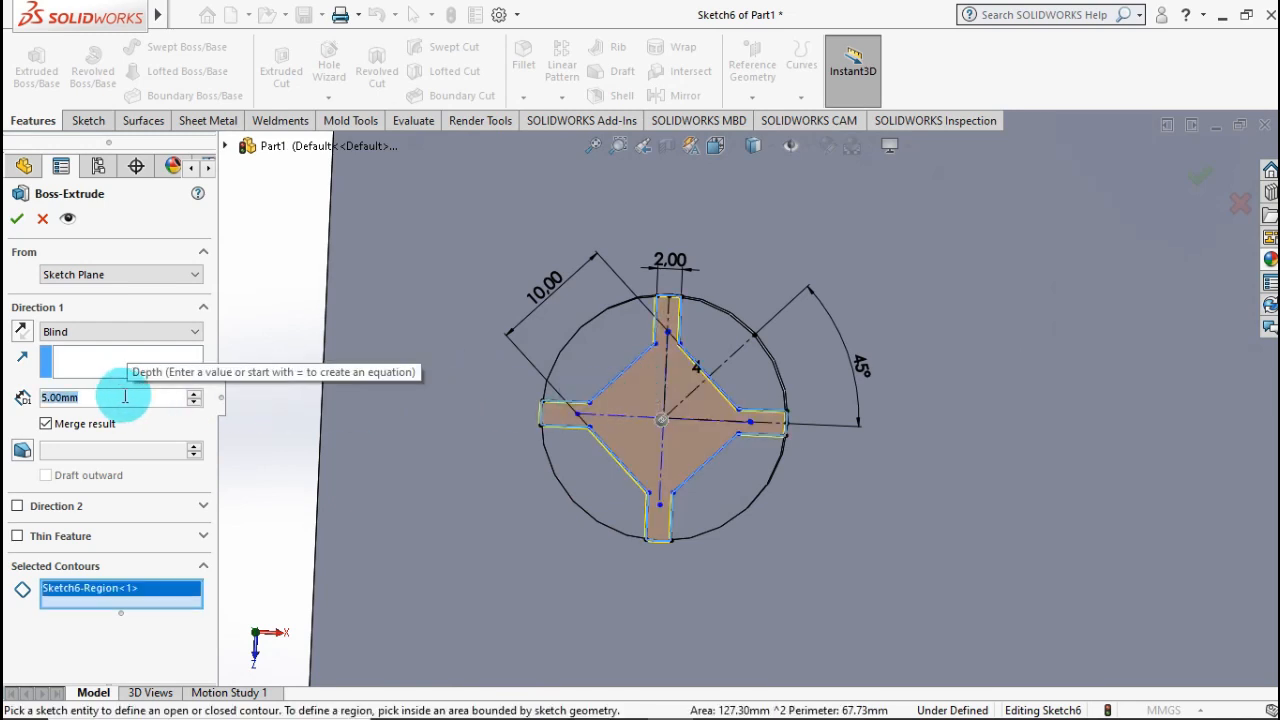
type("10")
key("Return")
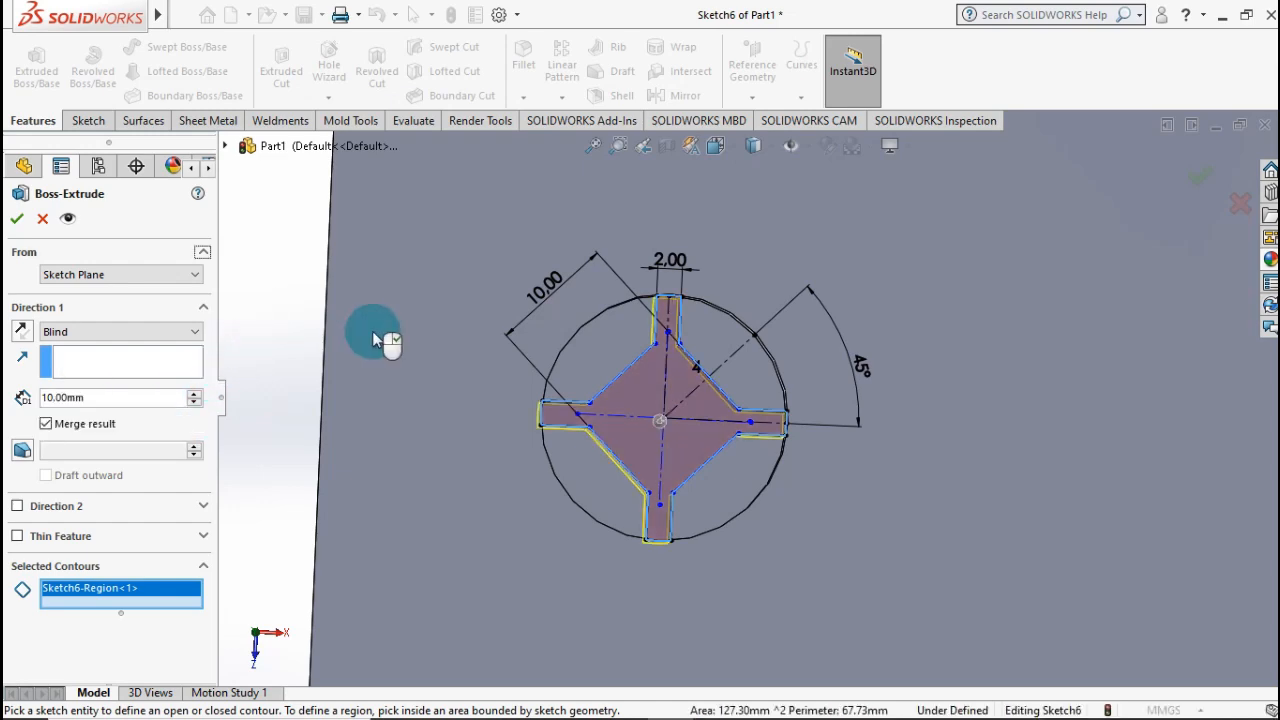
mouse_move(372, 331)
middle_mouse_down()
mouse_move(571, 451)
mouse_move(700, 410)
mouse_move(734, 343)
mouse_move(743, 354)
mouse_move(580, 686)
mouse_move(783, 337)
mouse_move(680, 457)
mouse_move(630, 460)
middle_mouse_up()
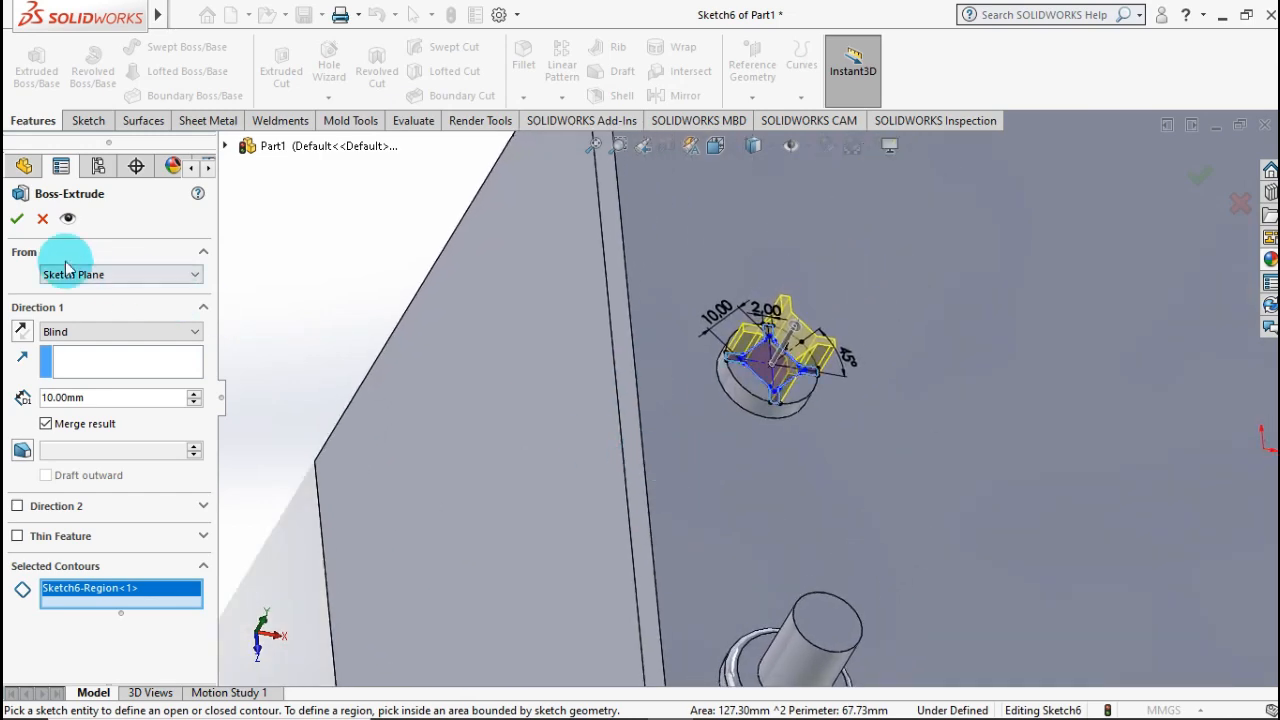
left_click(17, 218)
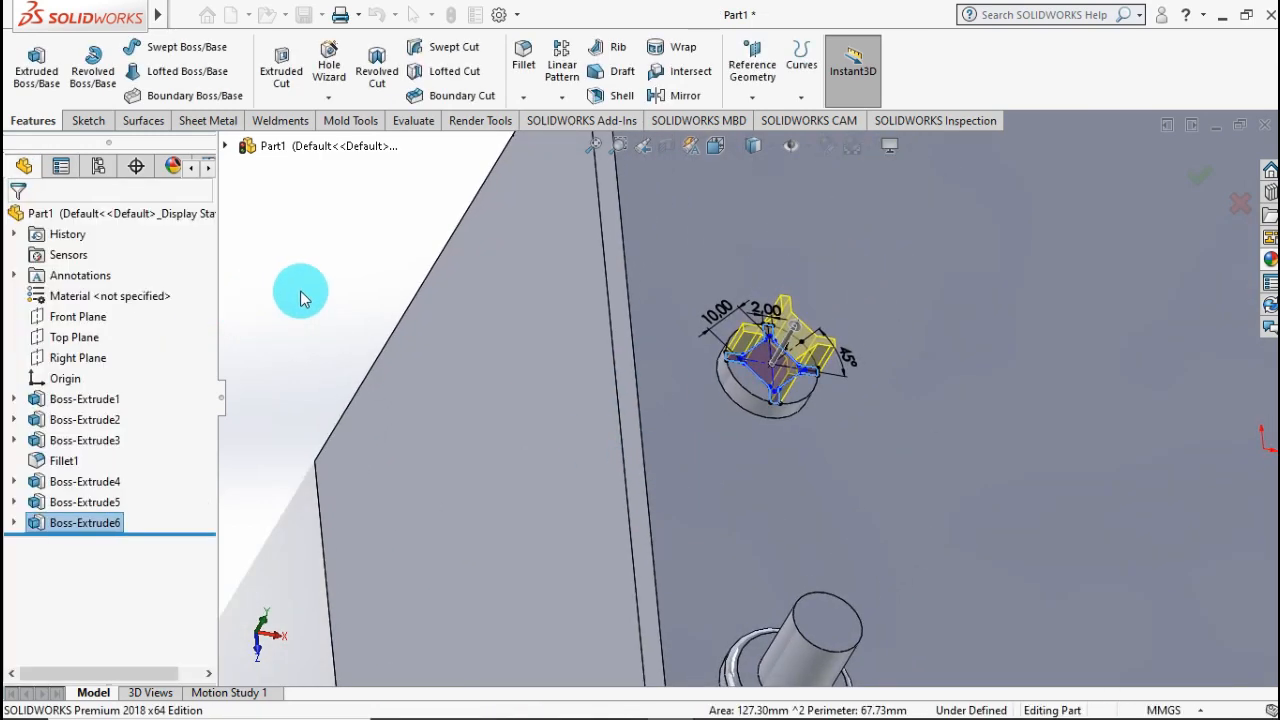
left_click(351, 274)
- Set up a Linear Pattern of the round cap and its raised cross along the lid's long edge opposite the terminals
middle_click_drag(409, 266, 306, 247)
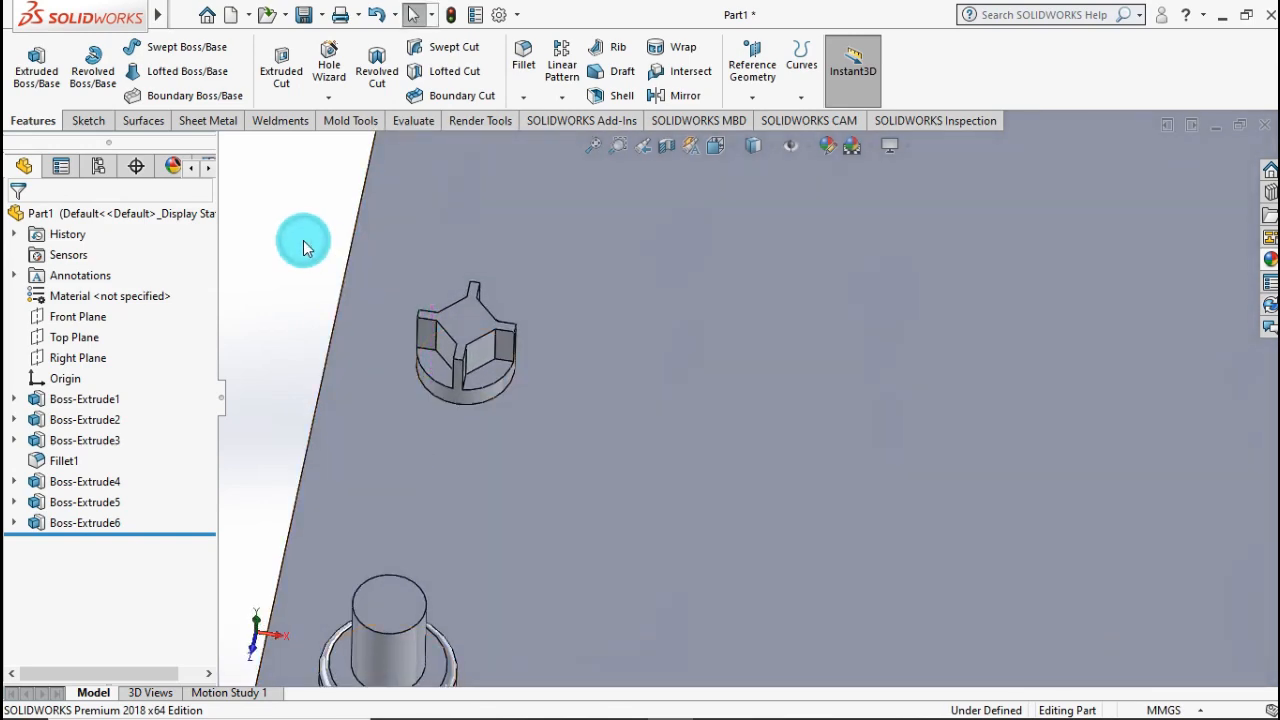
key("ctrl+7")
scroll(690, 240, "down", 5)
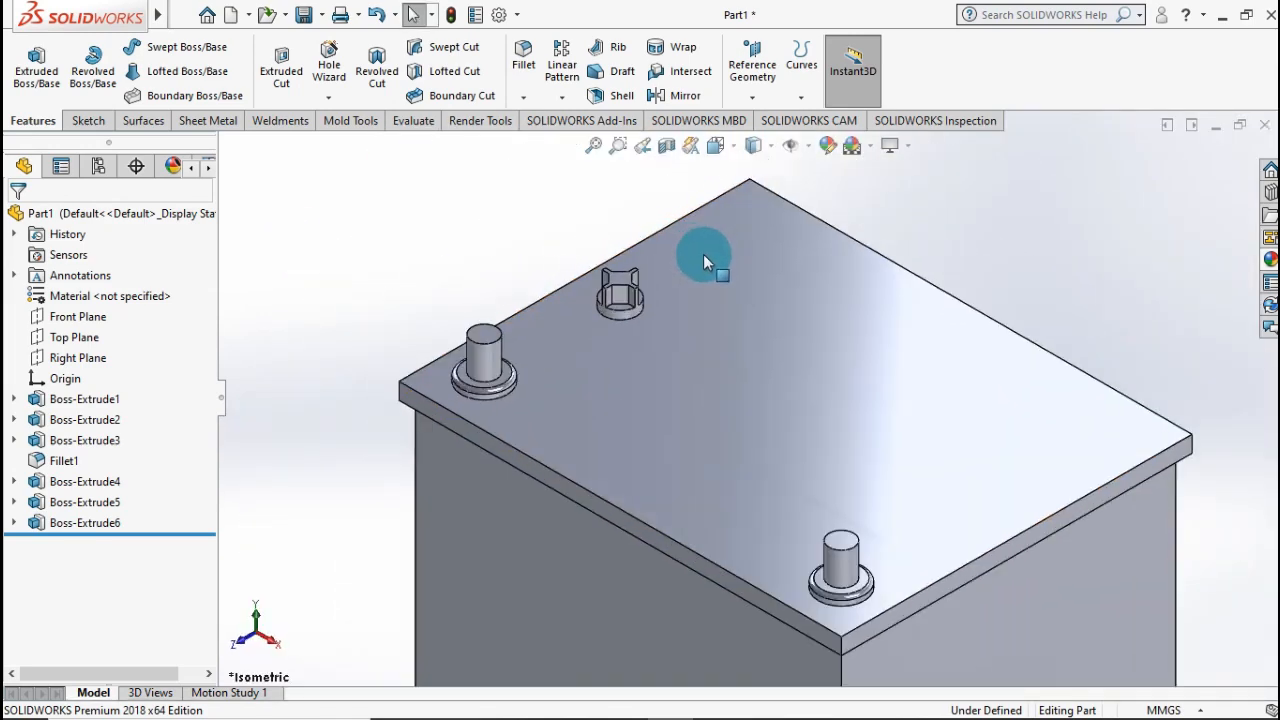
scroll(681, 278, "down", 1)
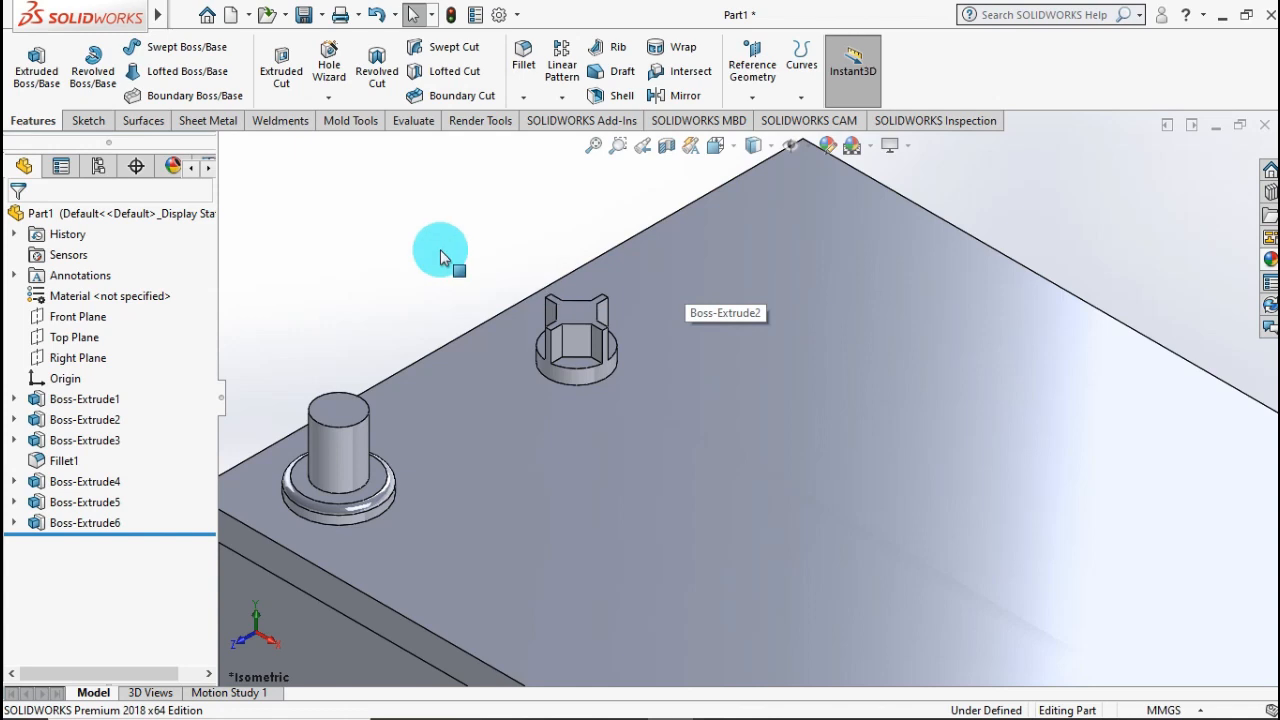
left_click(561, 72)
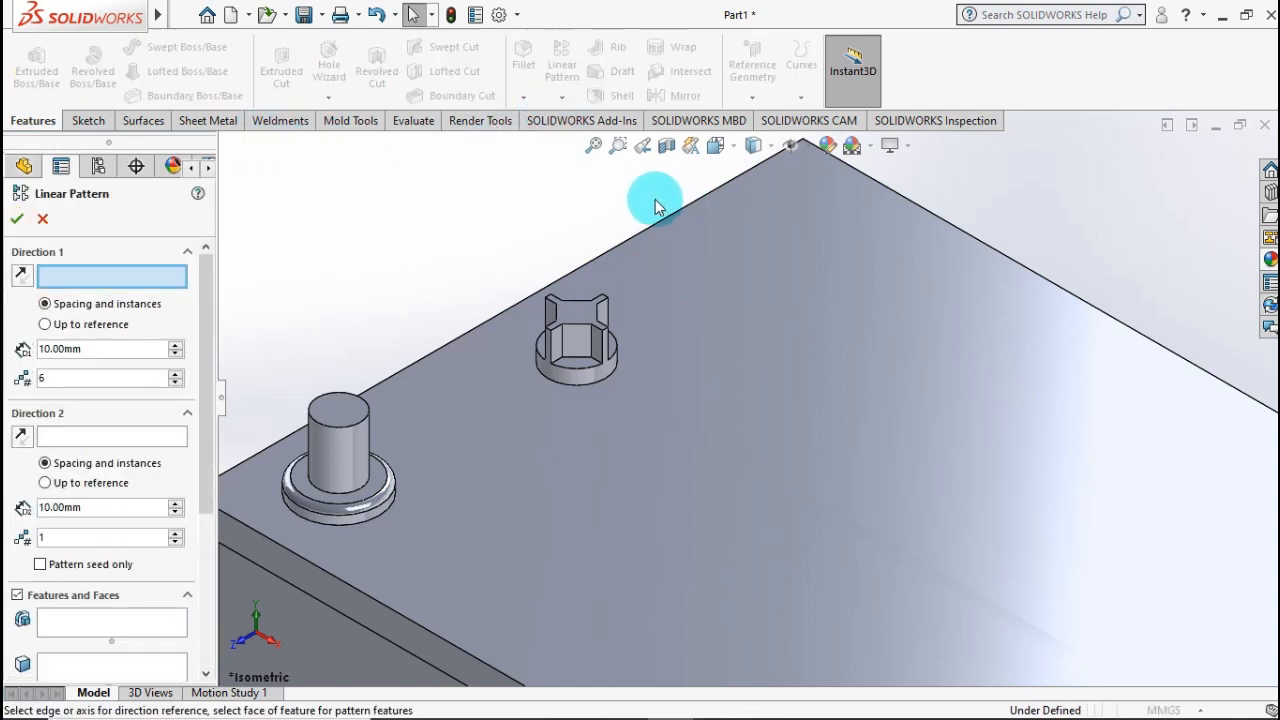
left_click(983, 196)
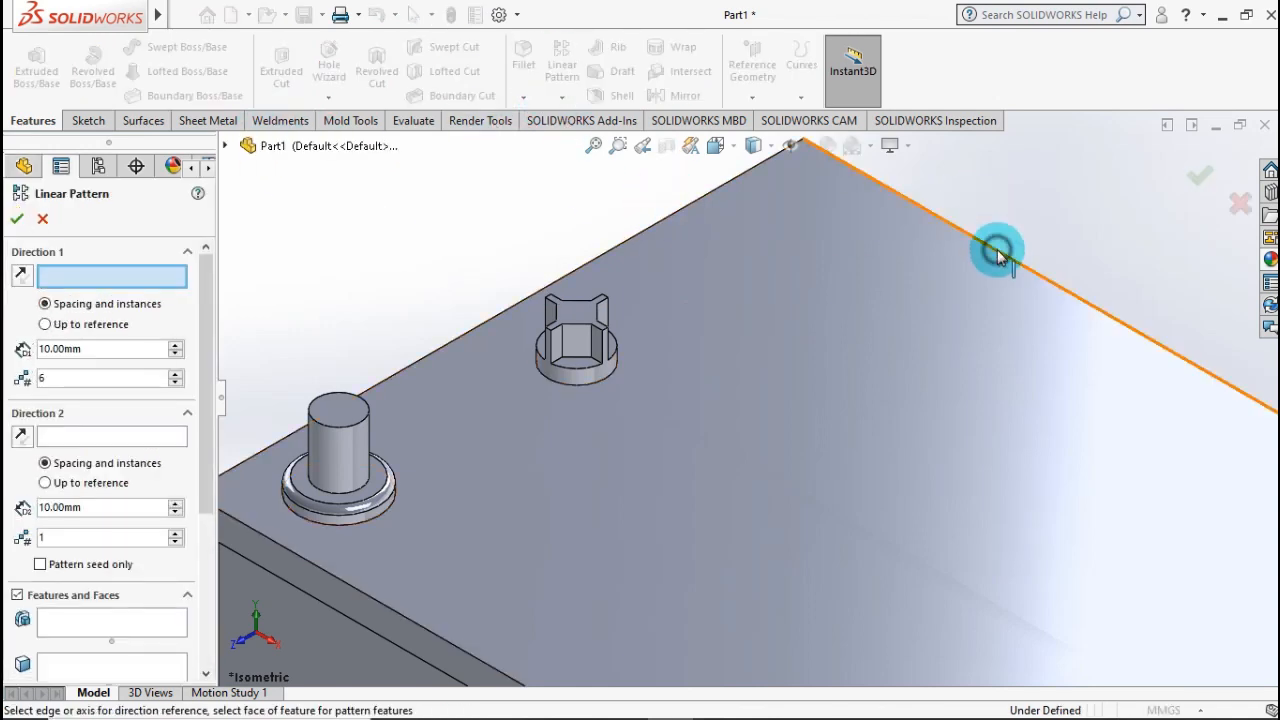
left_click(997, 252)
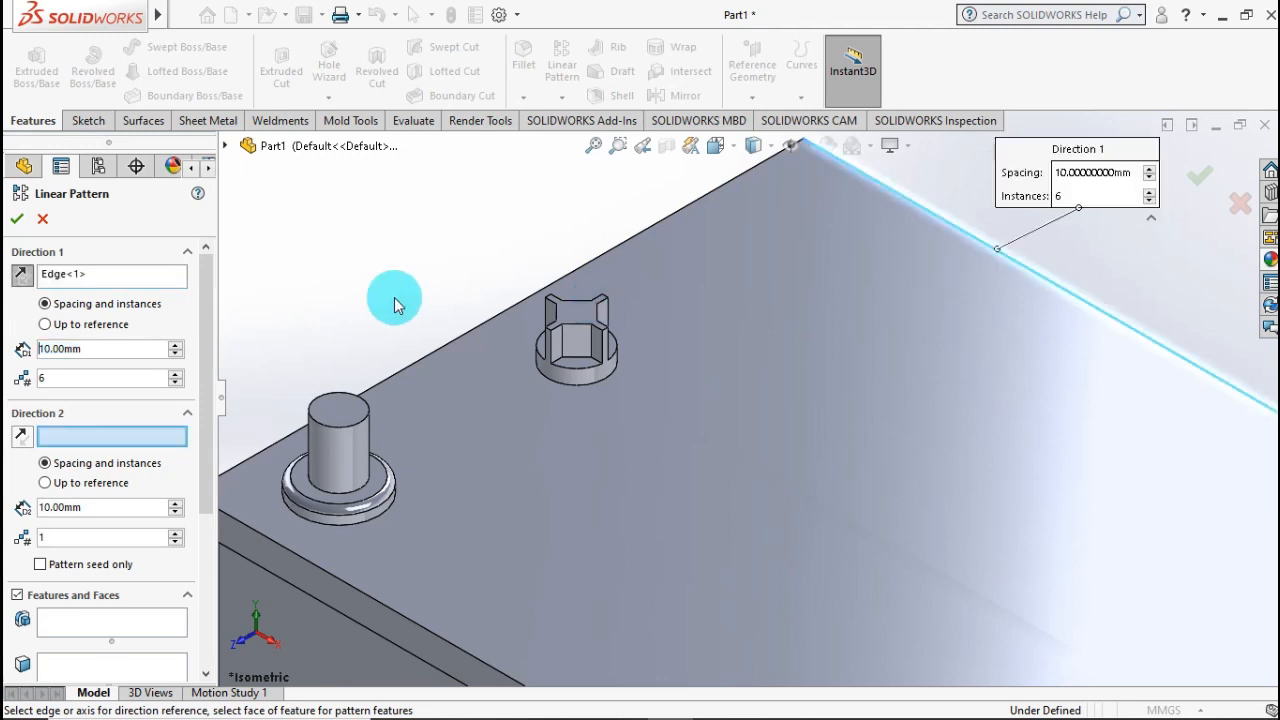
left_click(227, 148)
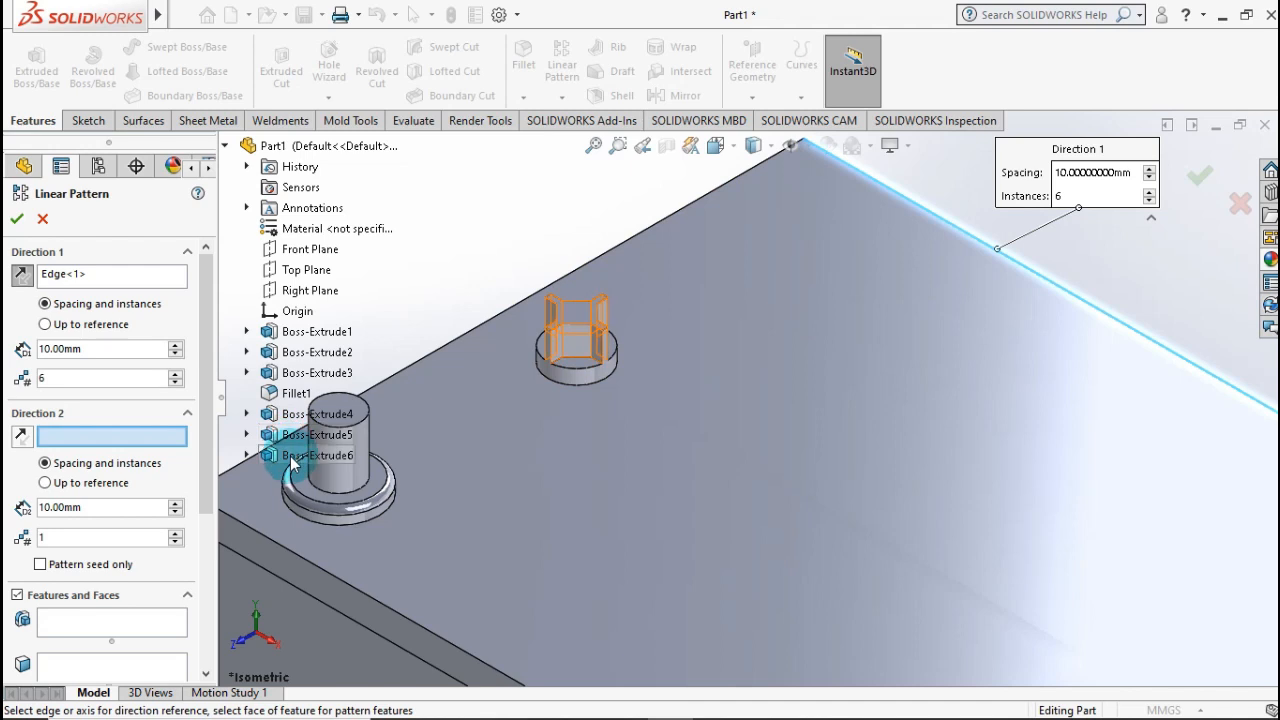
left_click(88, 620)
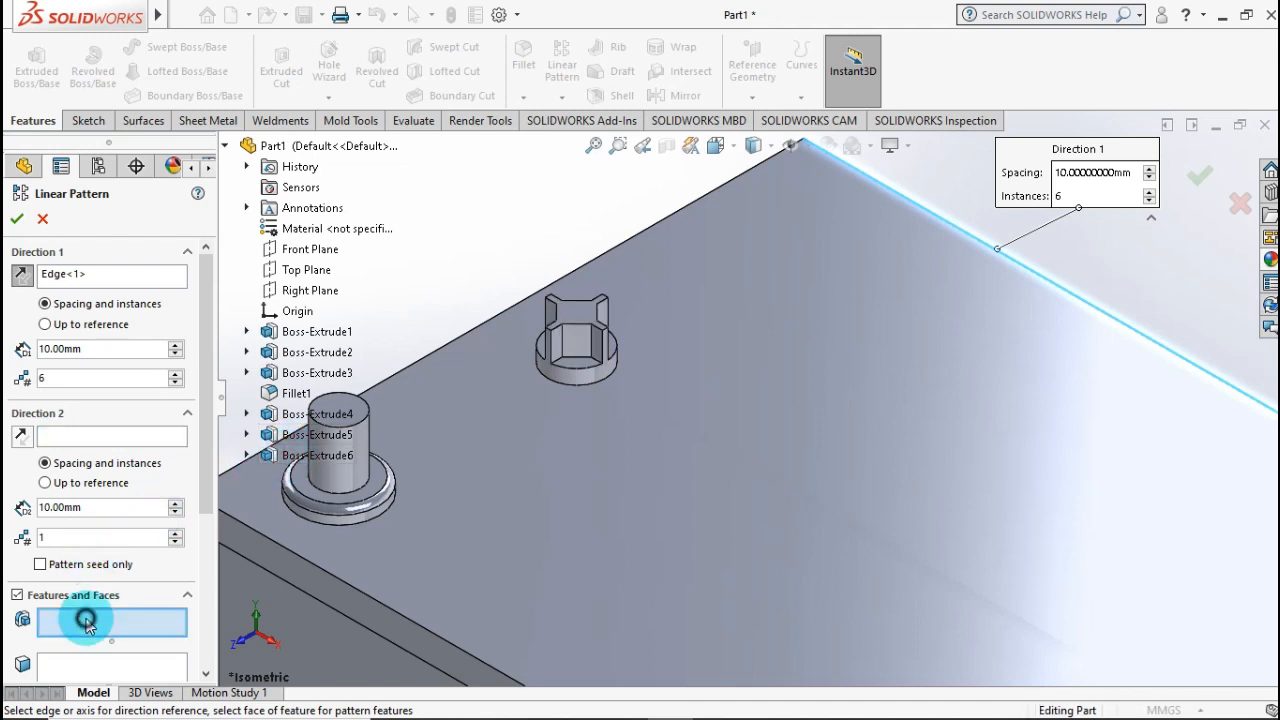
left_click(305, 436)
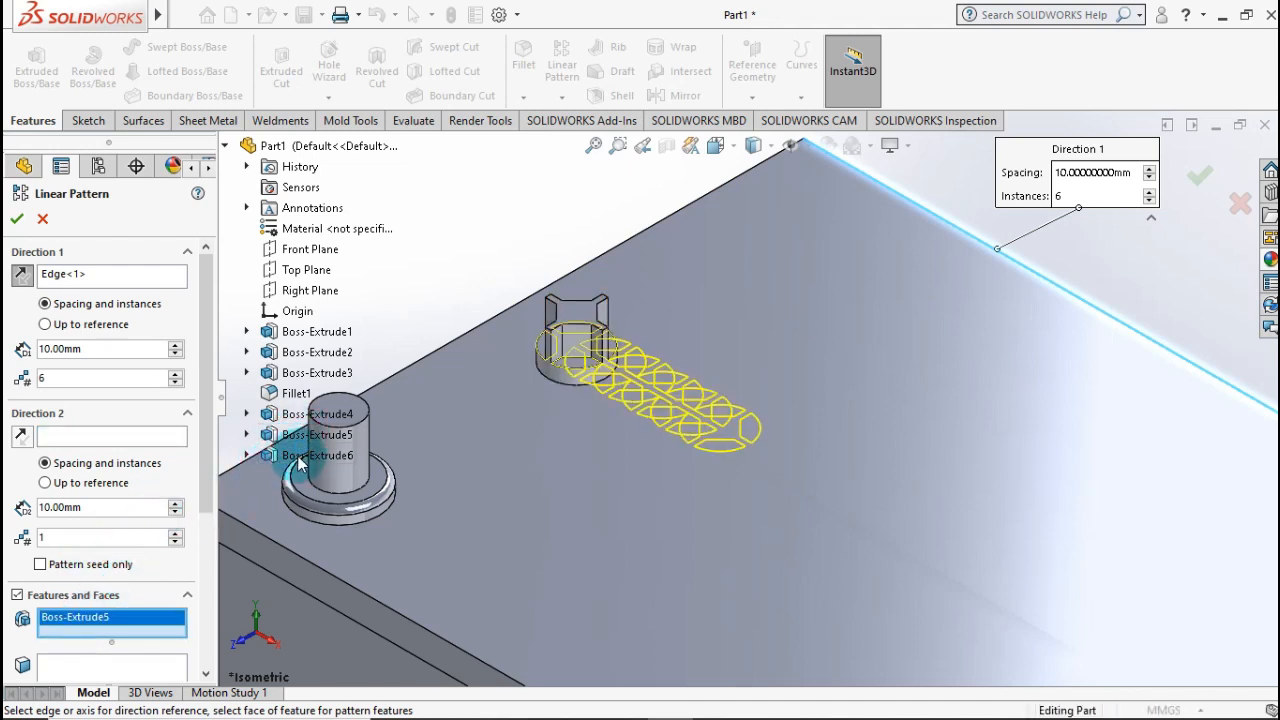
left_click(294, 456)
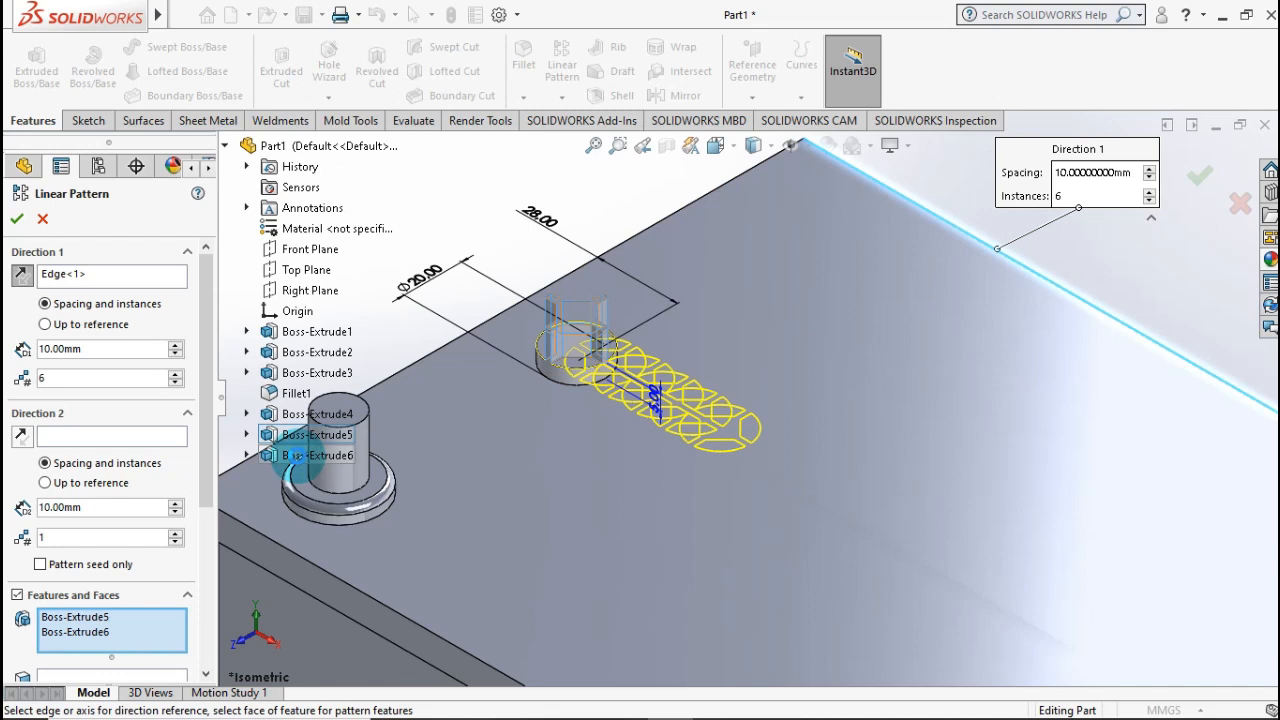
- Set the cap pattern's spacing to 40.83 mm with 6 instances and create the pattern
left_click(106, 350)
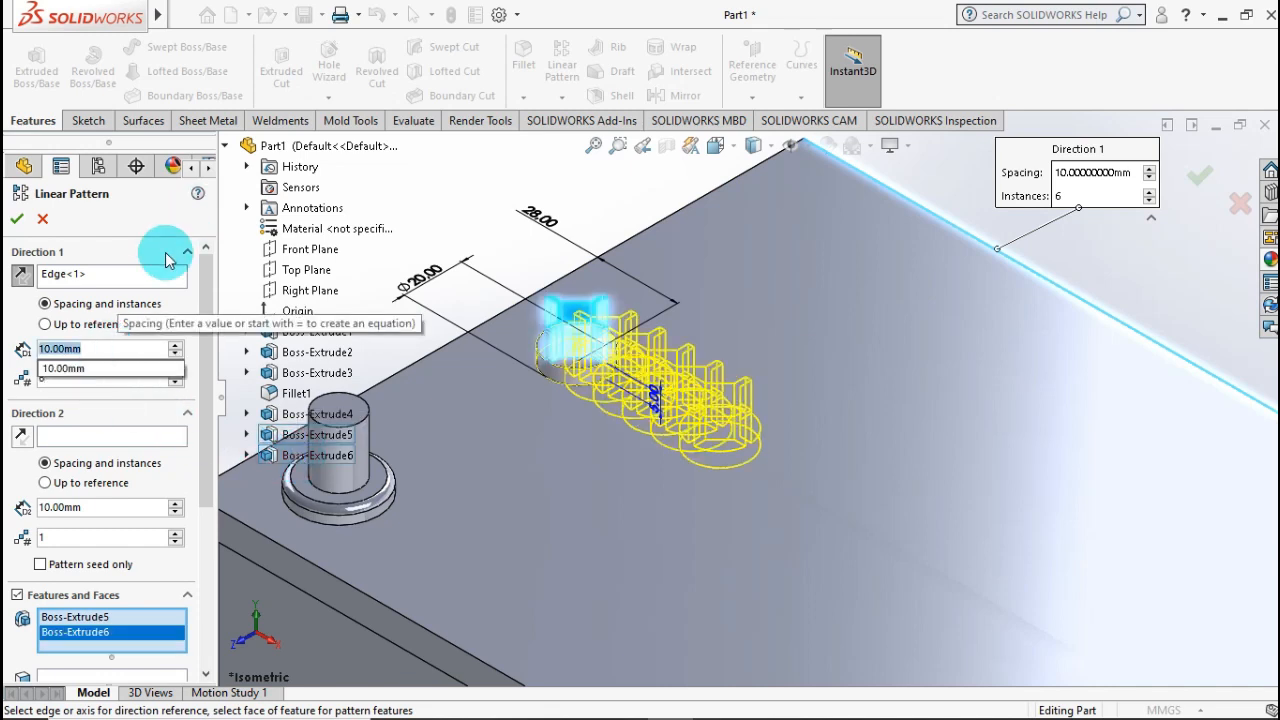
type("40")
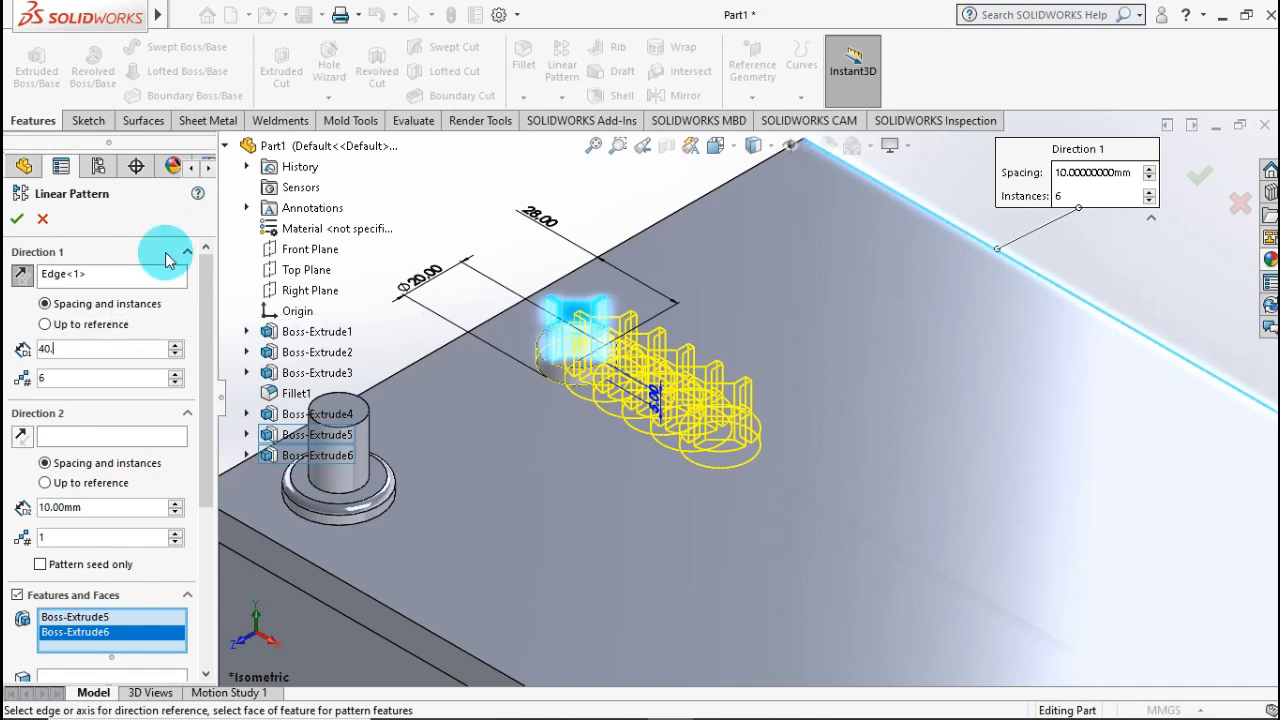
type(".8")
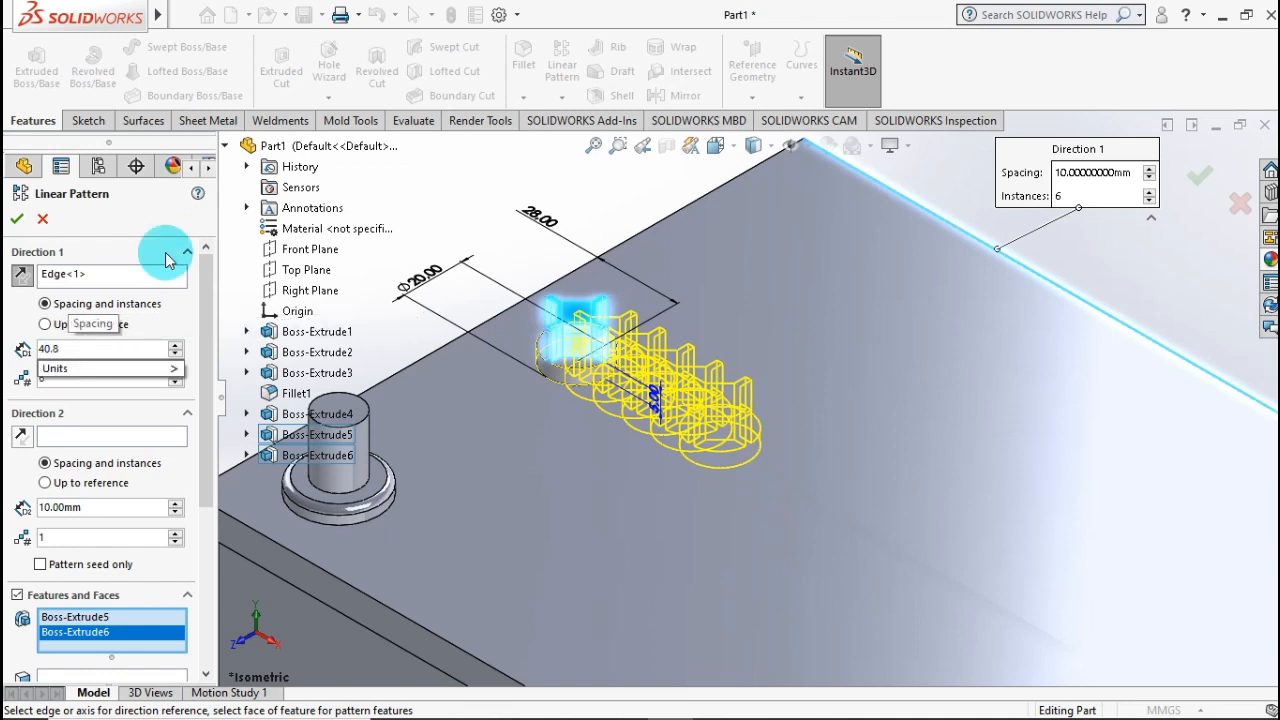
type("3")
key("Return")
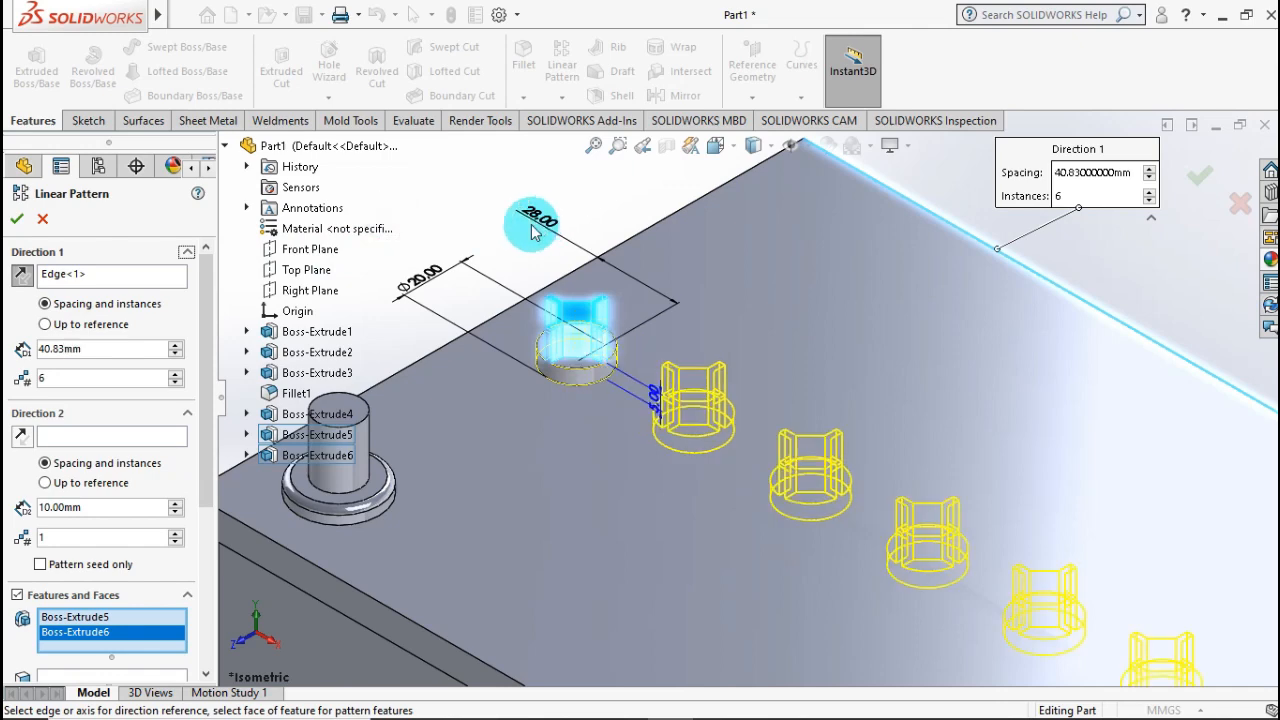
middle_click_drag(533, 229, 806, 429)
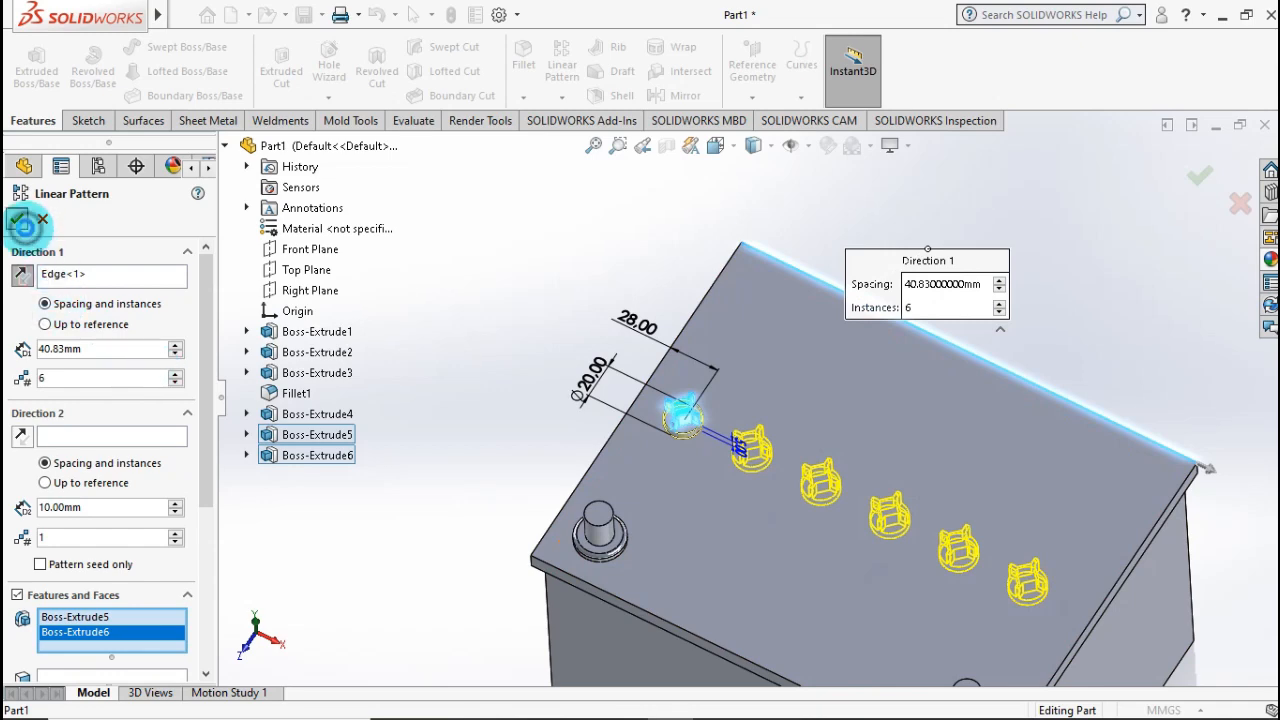
left_click(20, 222)
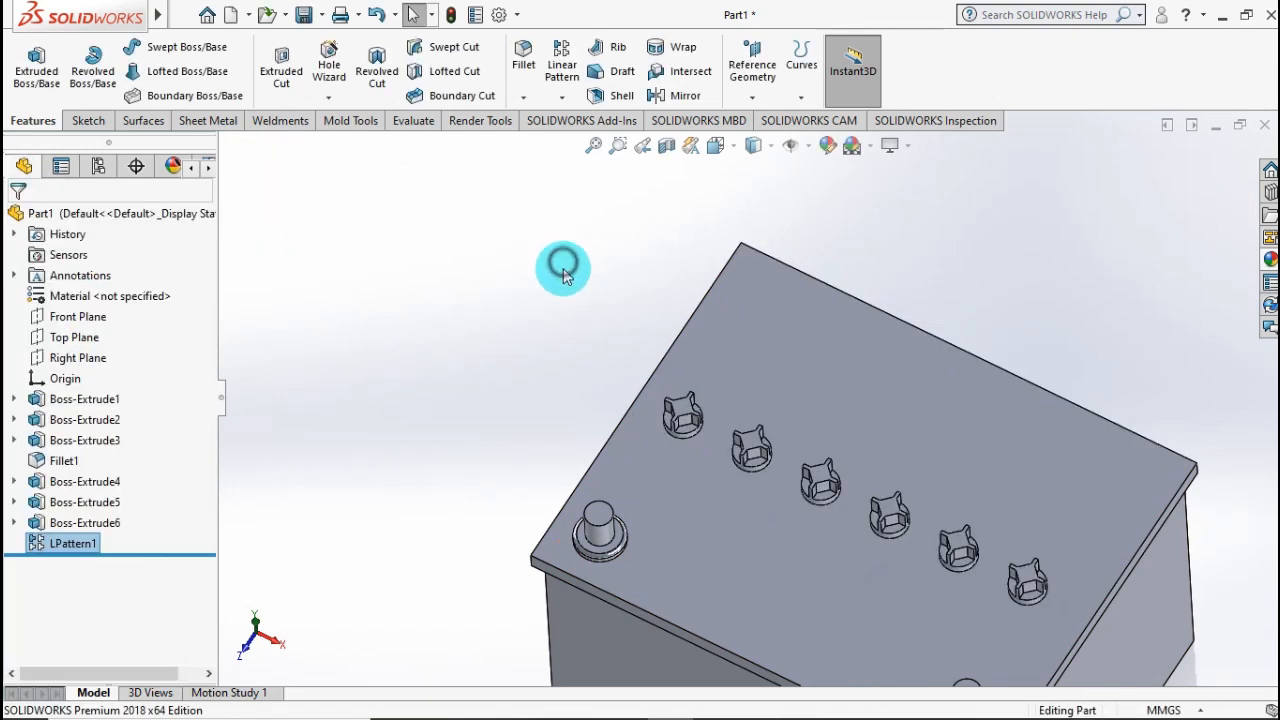
- Start a sketch on the lid's top face and draw a centerline between the centres of the two terminal posts
scroll(646, 343, "up", 3)
middle_click_drag(646, 343, 862, 399)
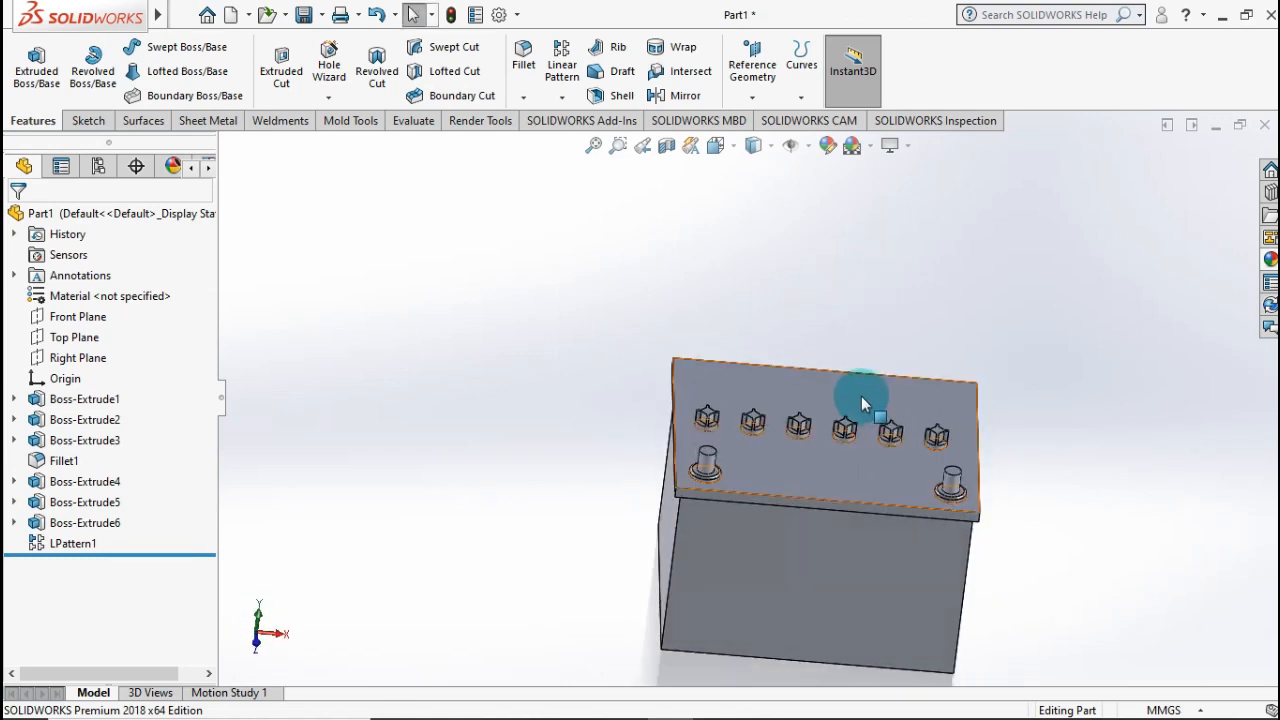
left_click(836, 490)
left_click(916, 437)
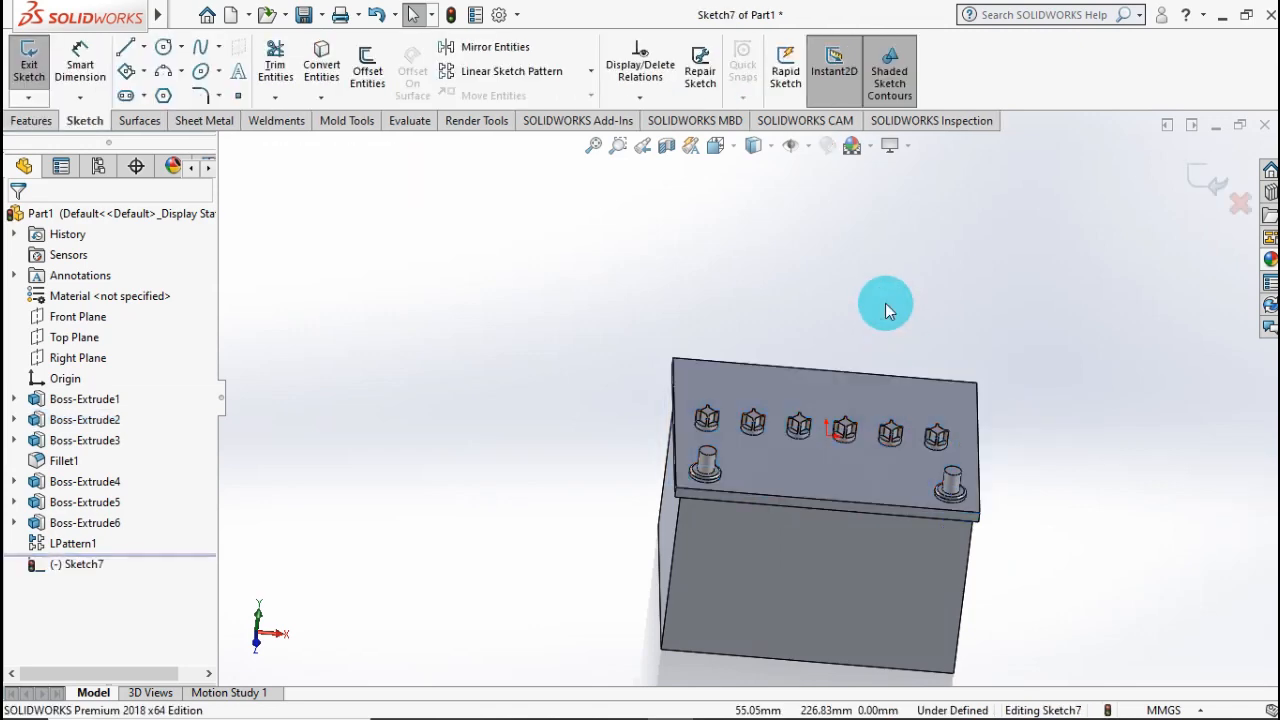
key("ctrl+8")
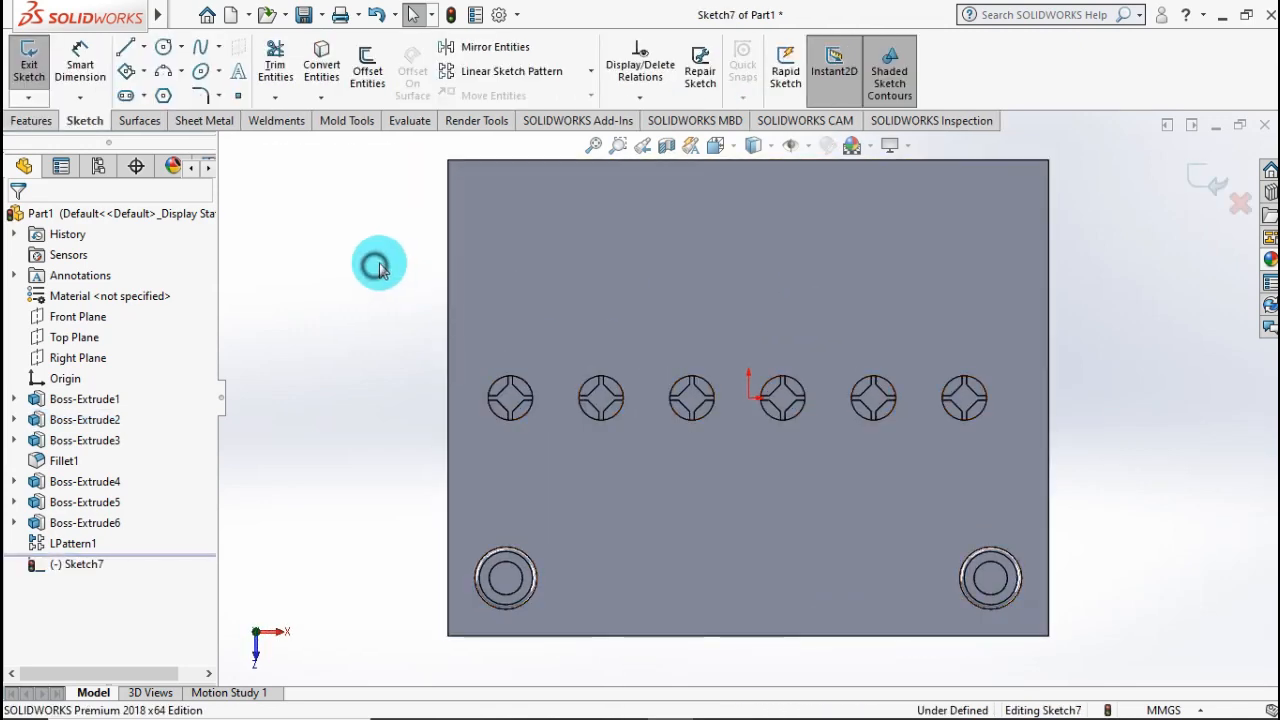
left_click(145, 50)
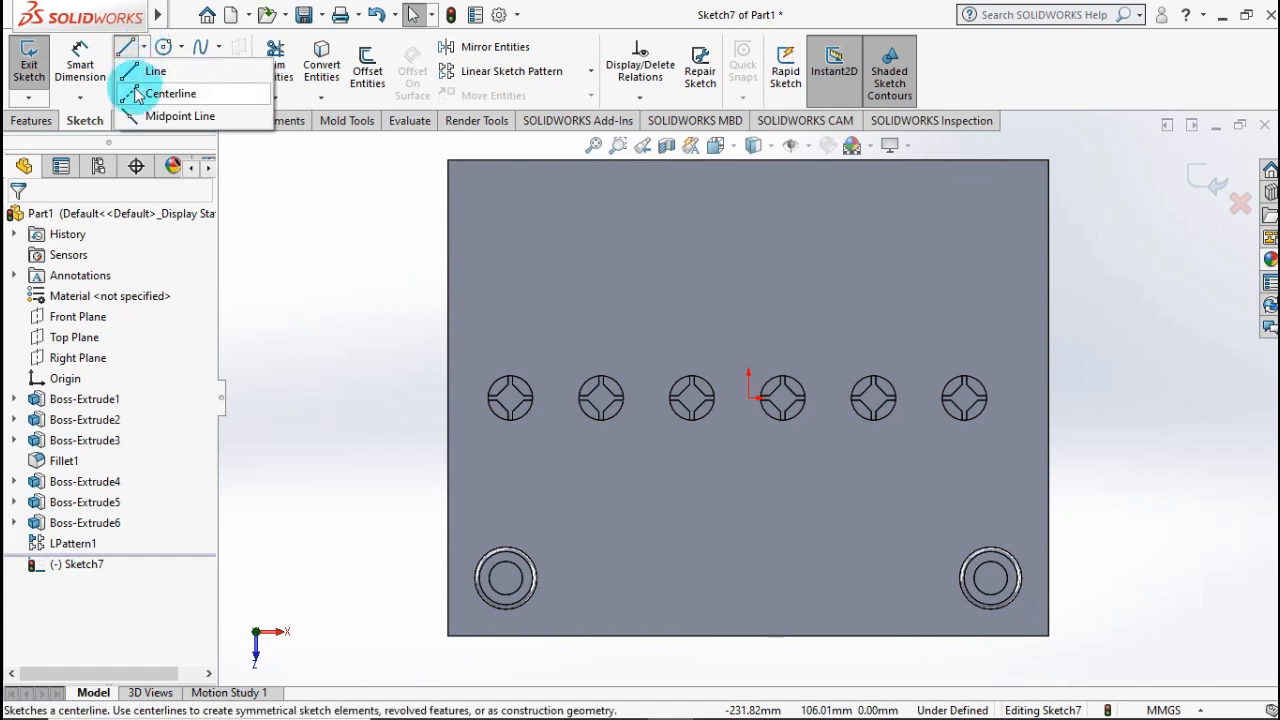
left_click(168, 94)
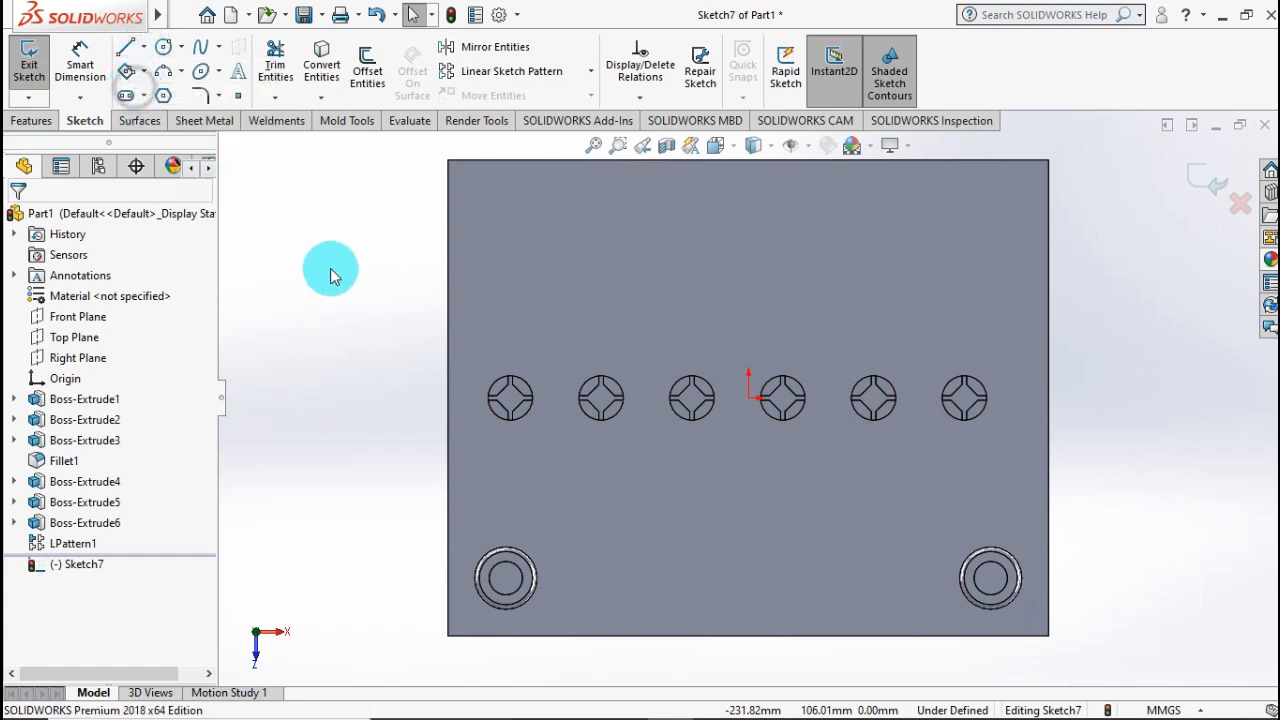
left_click(505, 578)
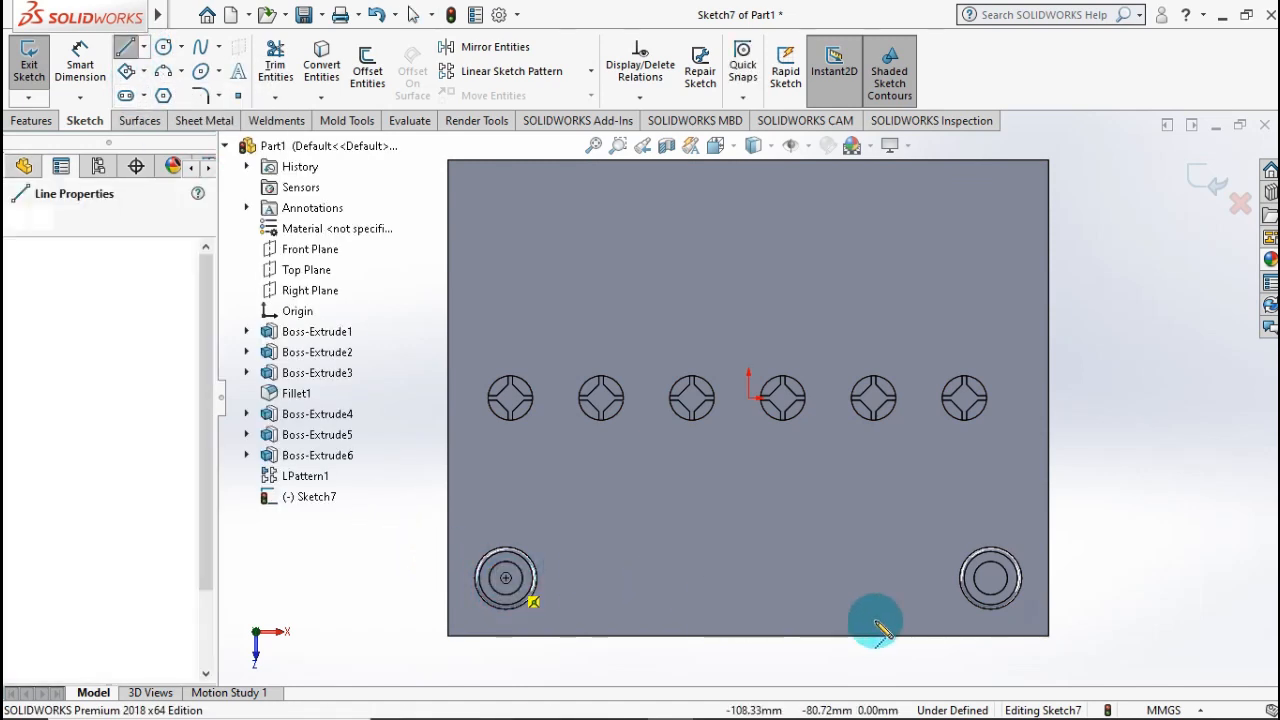
left_click(990, 578)
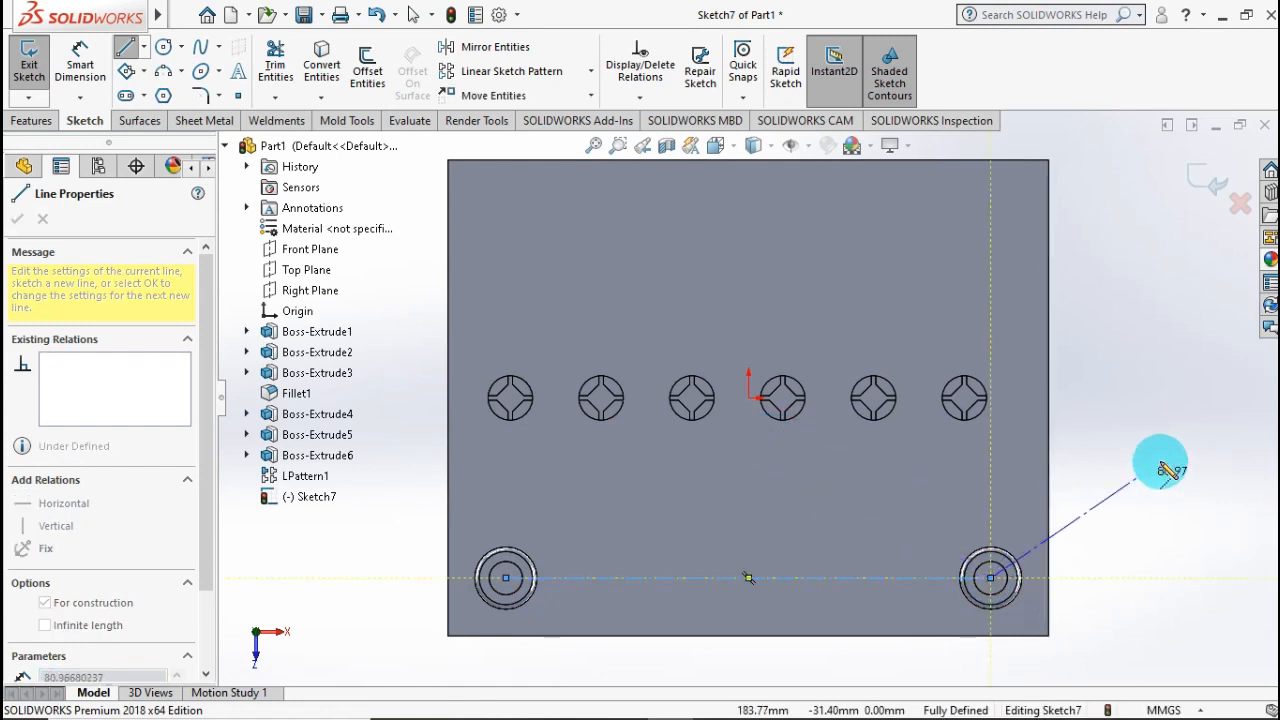
double_click(1160, 462)
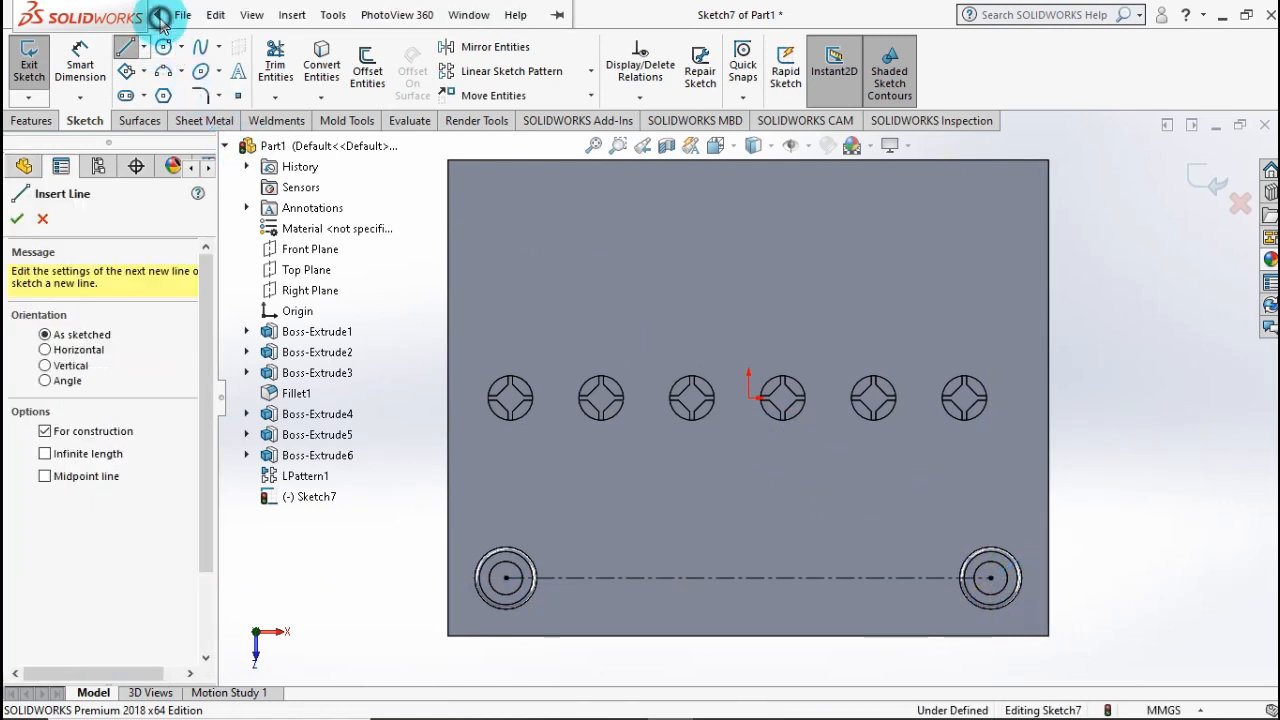
- Add the sketch text 48D26R along the centerline between the terminal posts, centre-aligned
left_click(333, 17)
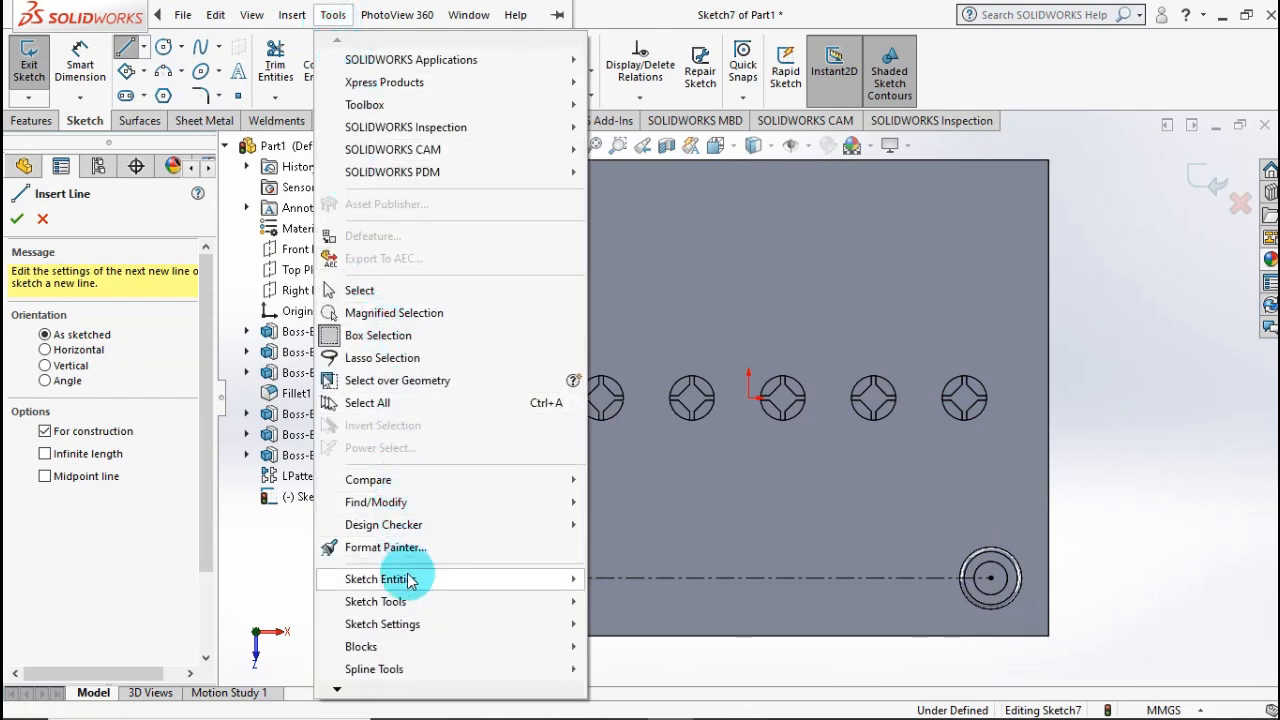
mouse_move(412, 582)
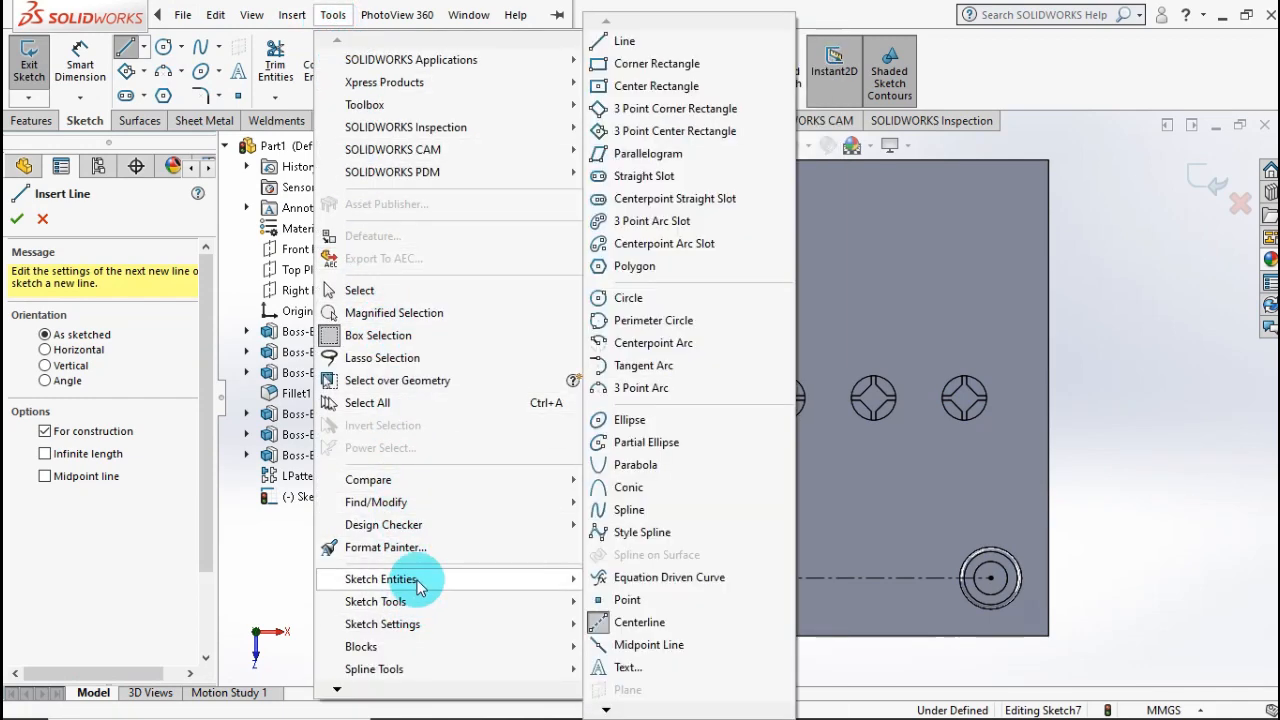
left_click(647, 637)
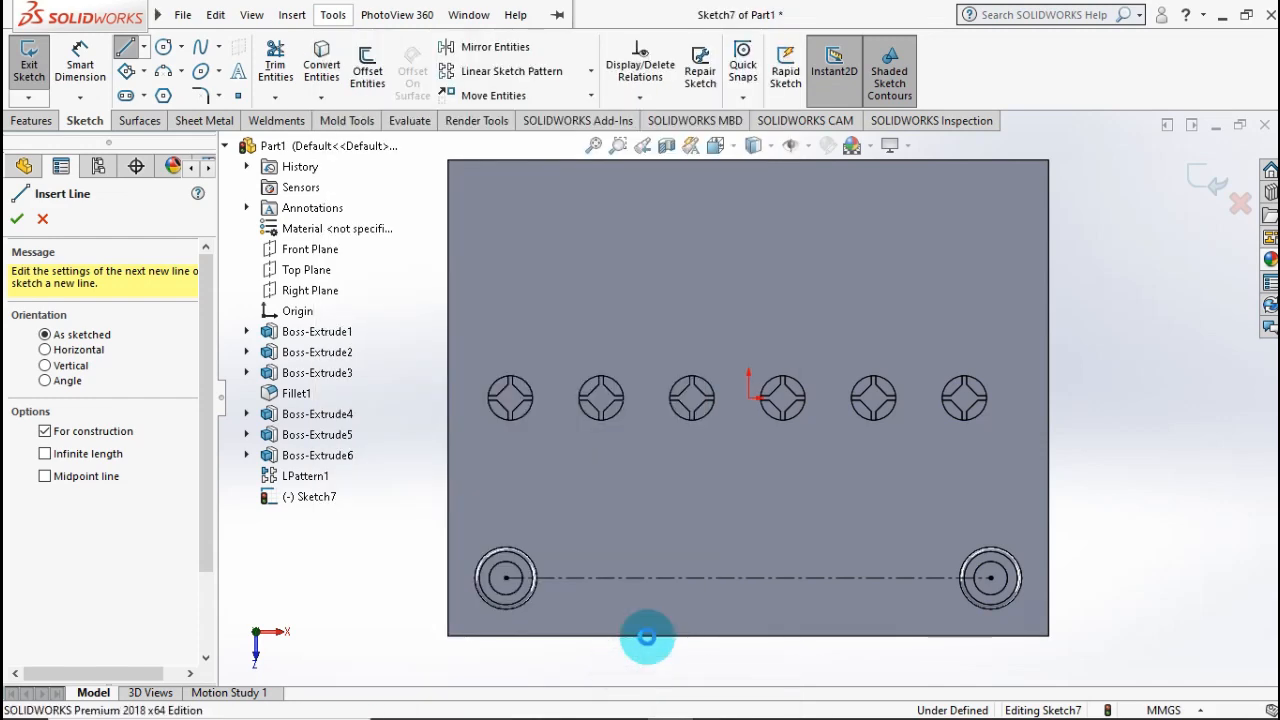
left_click(641, 583)
left_click(100, 420)
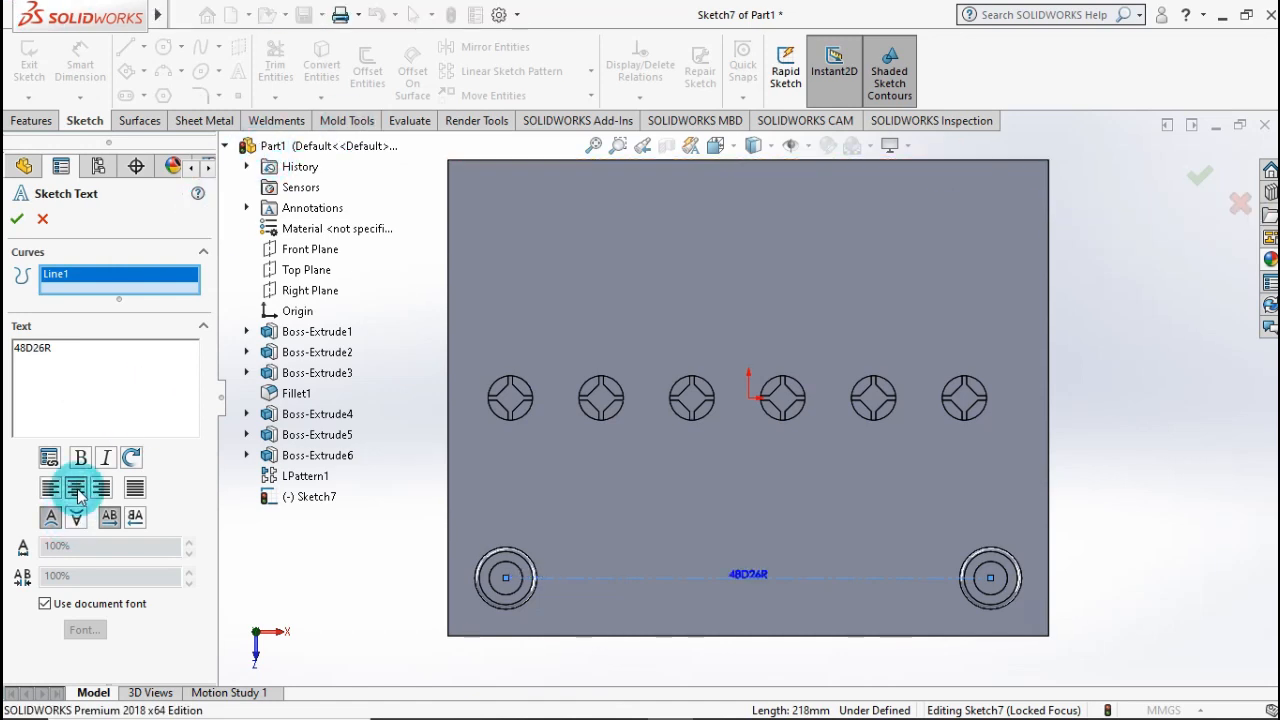
- Override the document font for the 48D26R text with Century Gothic Regular at 16 points and a 140% width factor
left_click(81, 606)
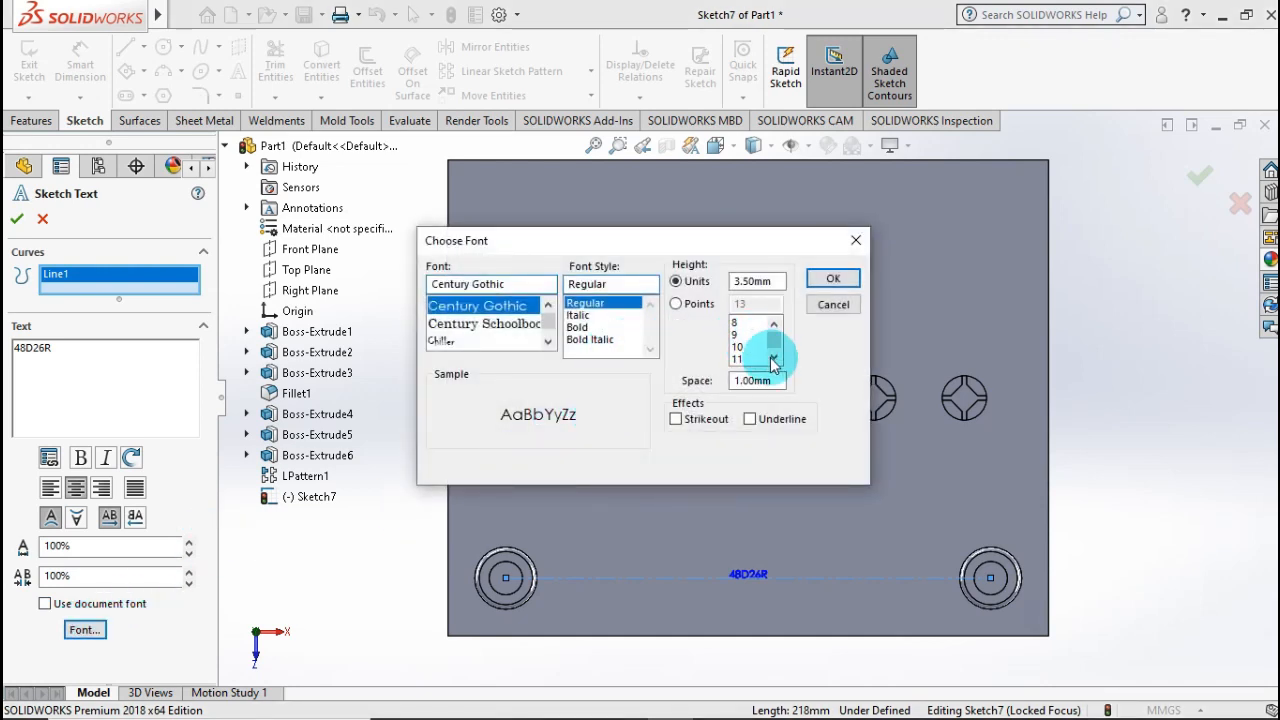
left_click(703, 304)
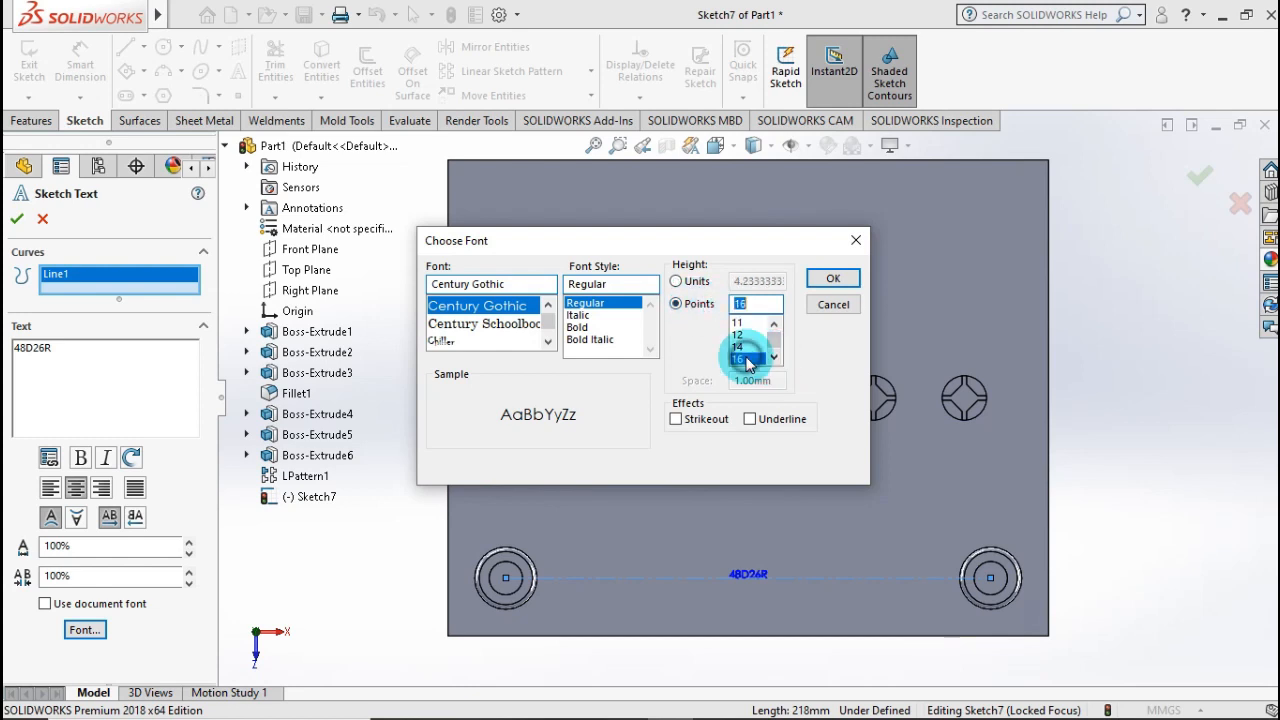
left_click(820, 283)
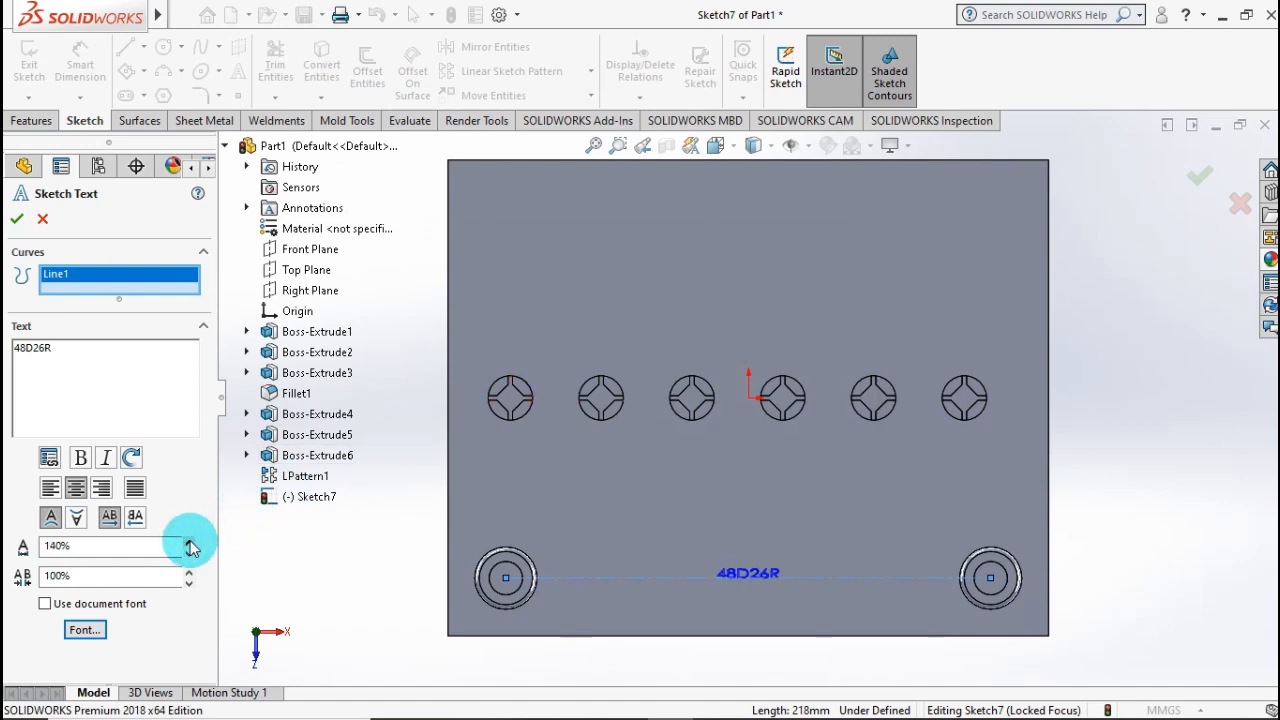
left_click(18, 221)
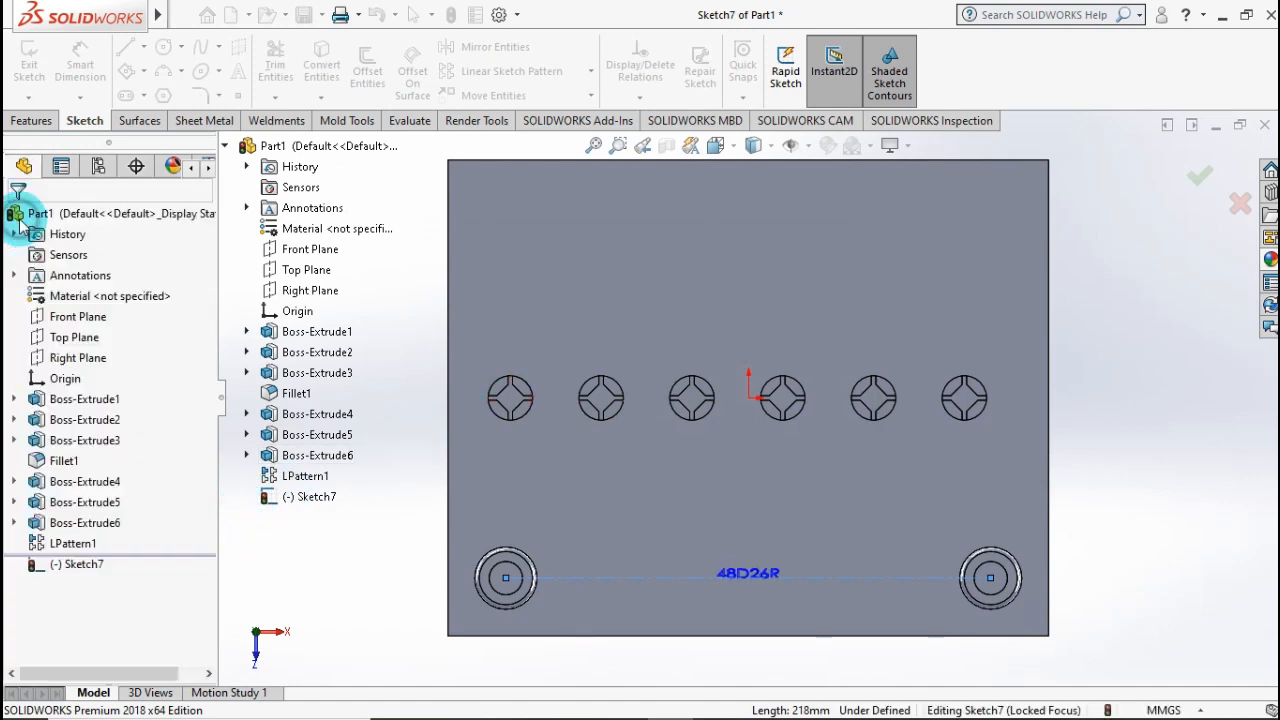
- Extrude the 48D26R text sketch as a blind boss 0.5 mm deep, merged with the body
left_click(38, 122)
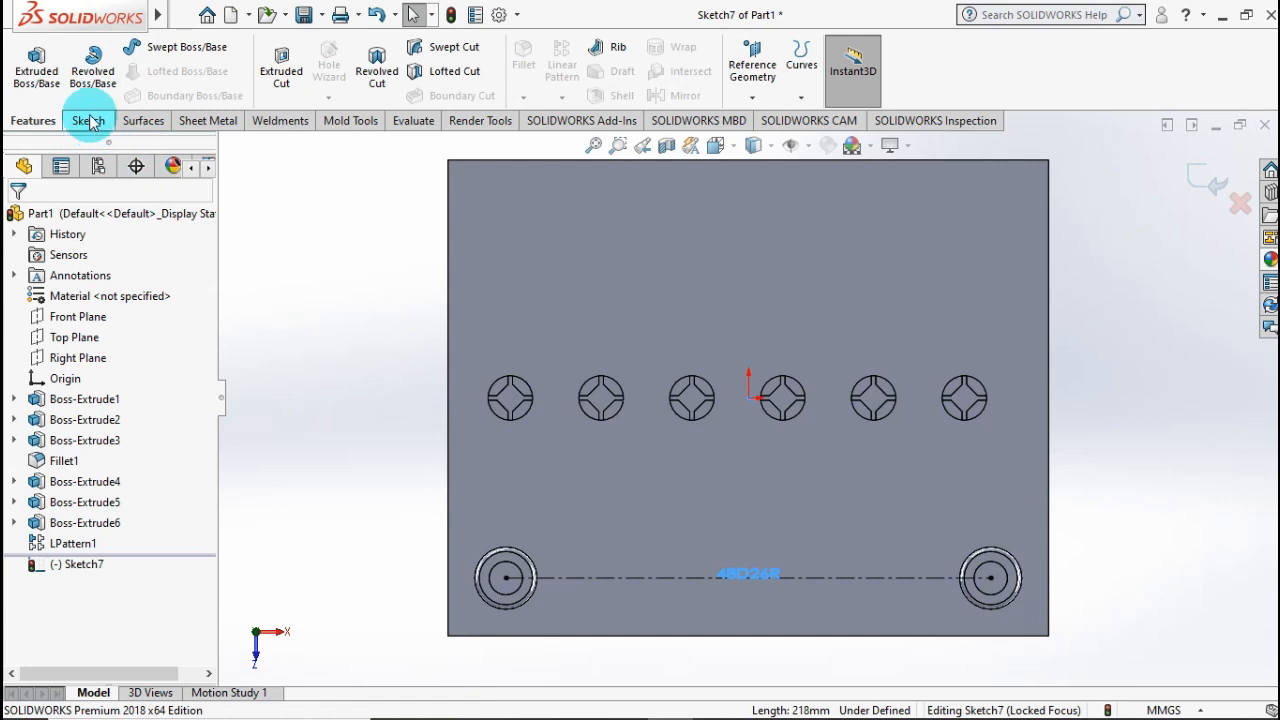
left_click(37, 70)
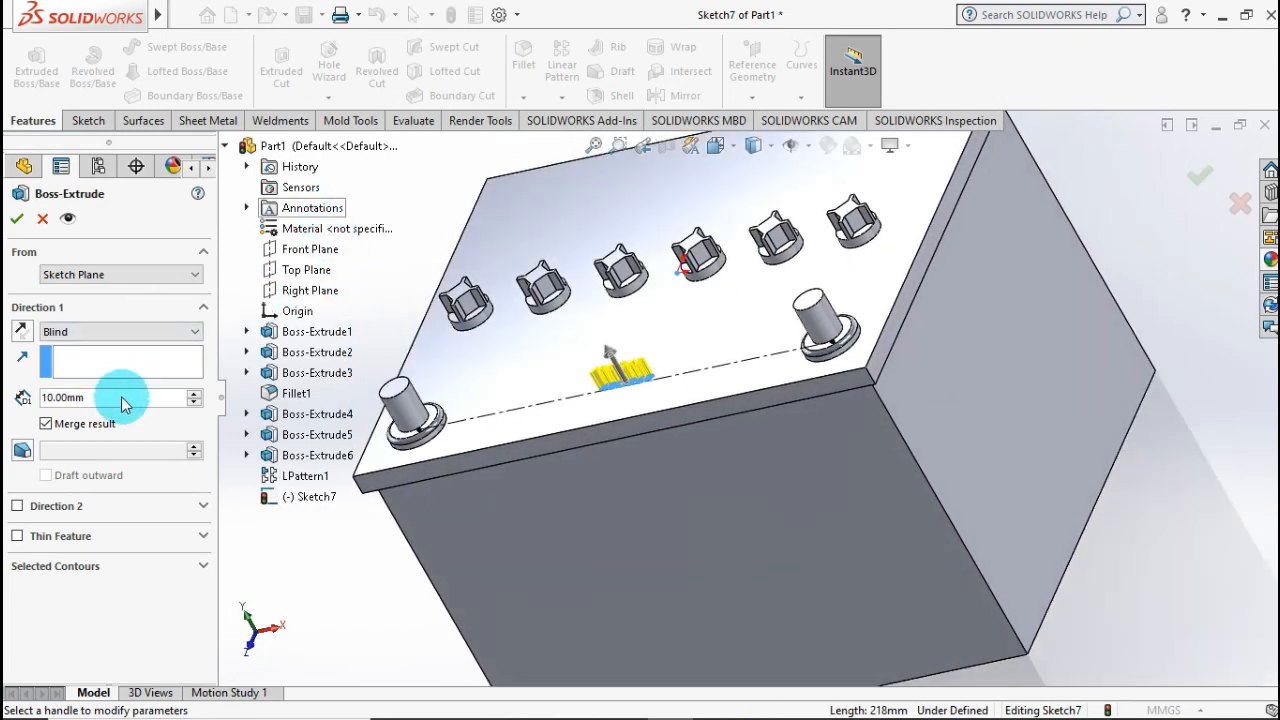
left_click(122, 399)
type("0.")
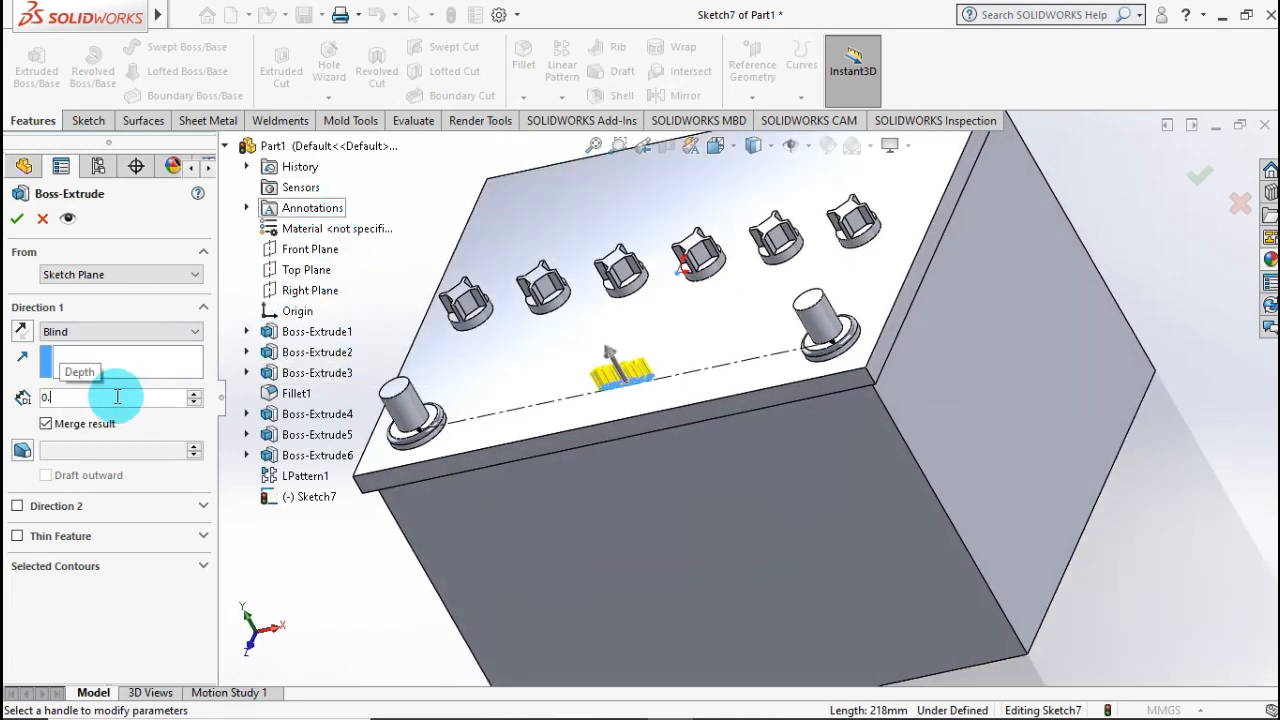
type("5")
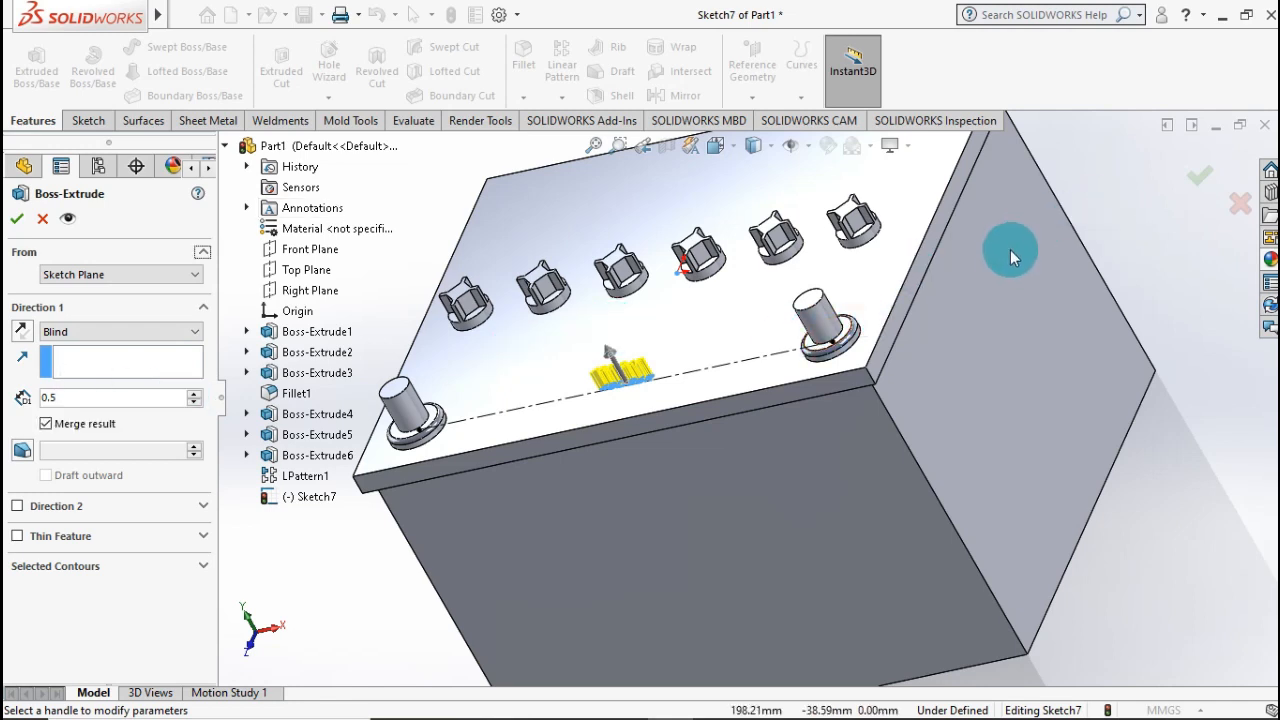
key("Return")
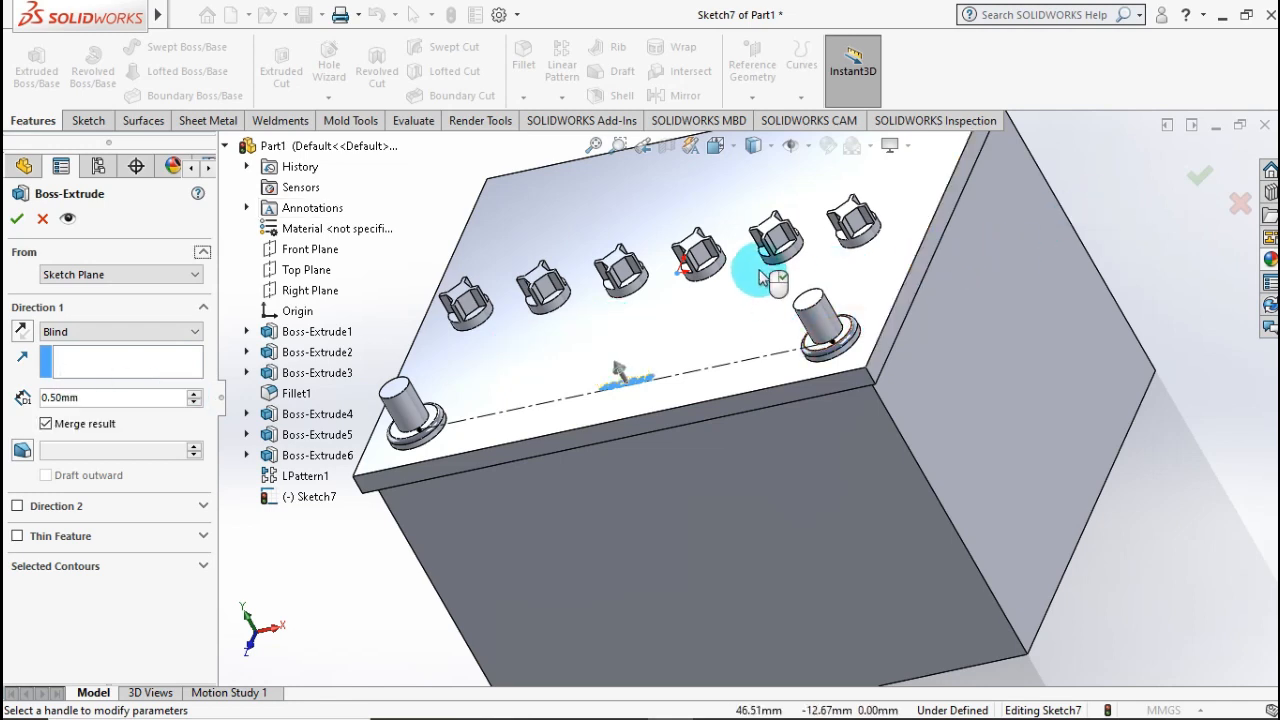
left_click(16, 218)
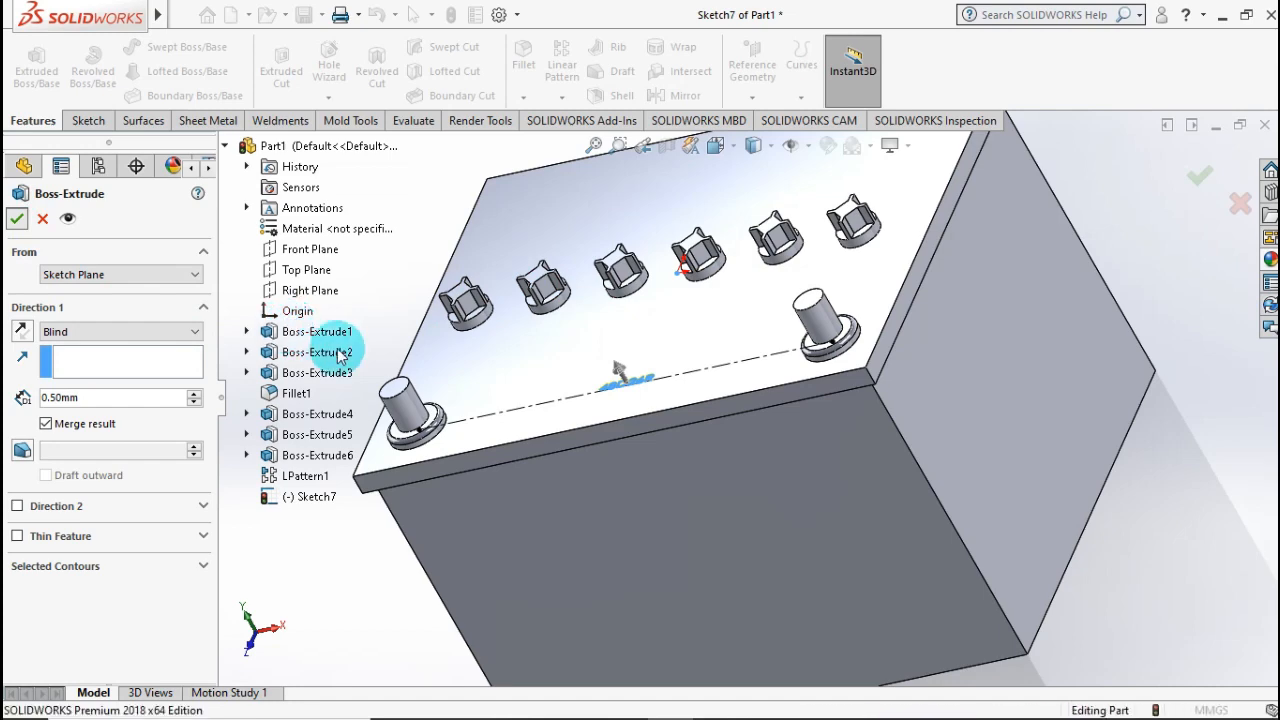
- Examine the raised text on the lid up close, then show the whole battery in isometric view
scroll(417, 371, "up", 2)
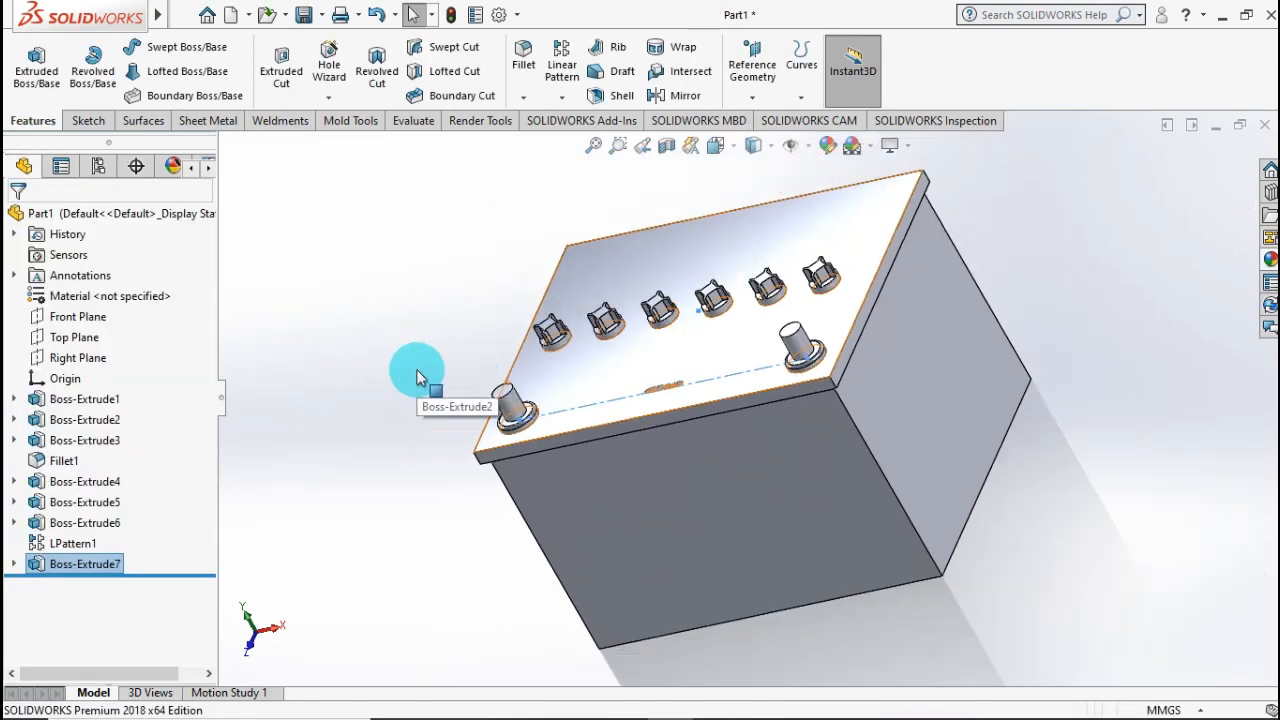
left_click(391, 365)
middle_click_drag(458, 400, 520, 420)
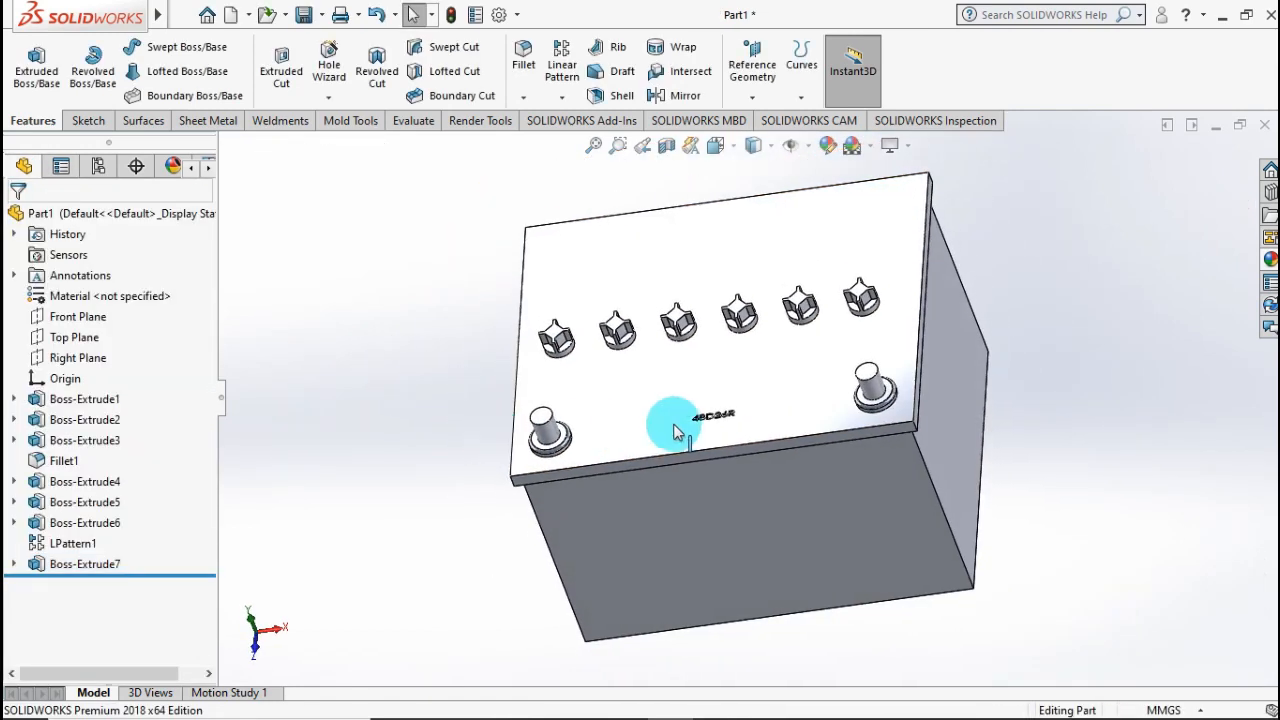
scroll(668, 431, "down", 4)
scroll(872, 395, "down", 2)
mouse_move(872, 395)
middle_mouse_down()
mouse_move(914, 420)
mouse_move(890, 390)
middle_mouse_up()
scroll(842, 381, "up", 3)
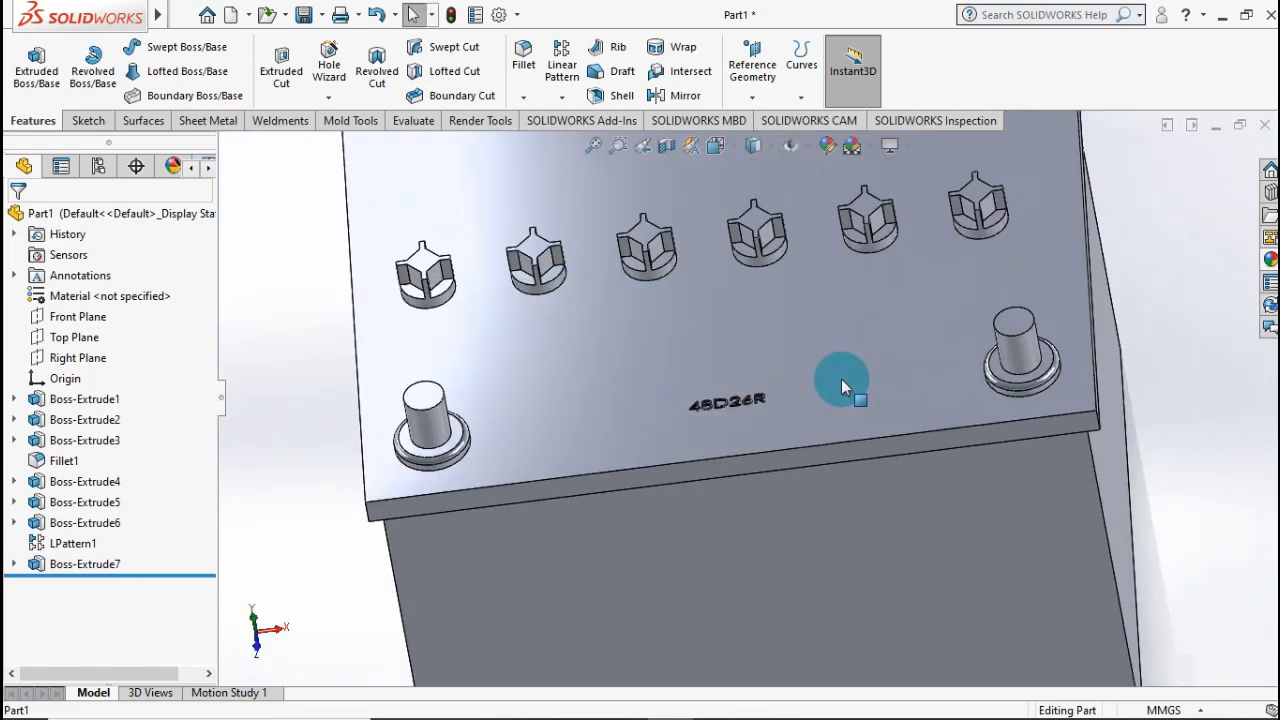
left_click(293, 366)
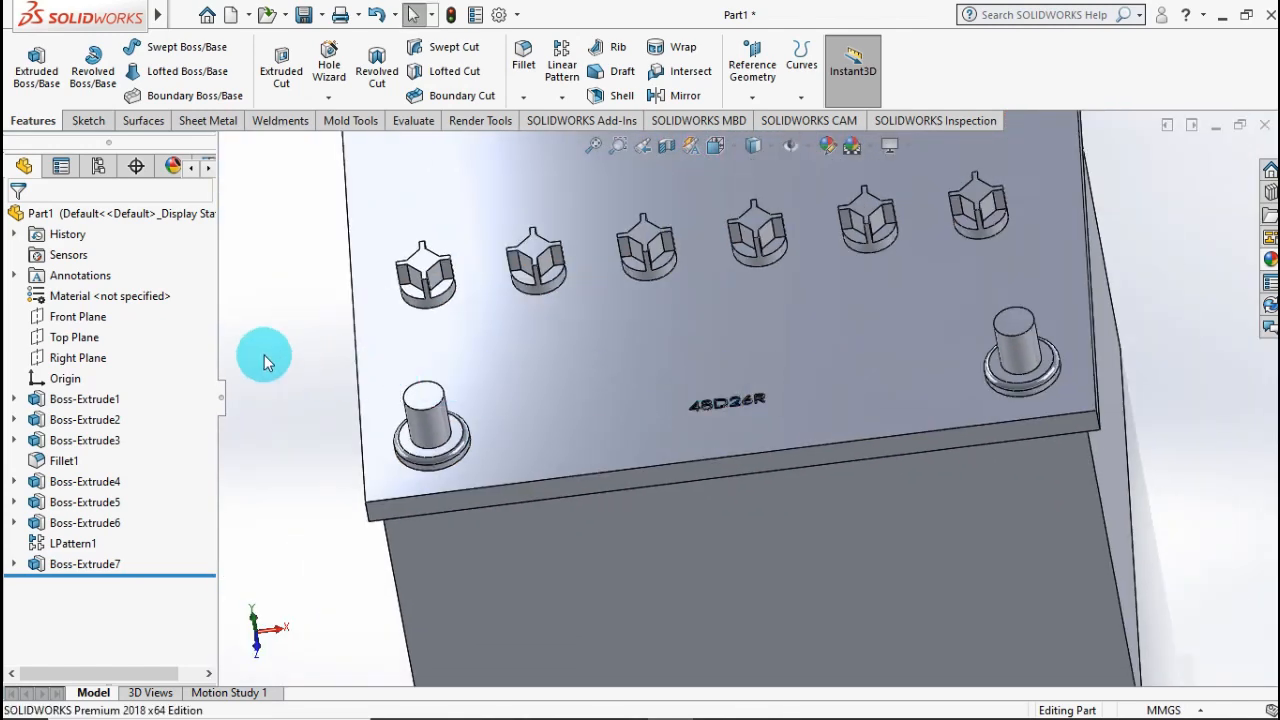
key("ctrl+7")
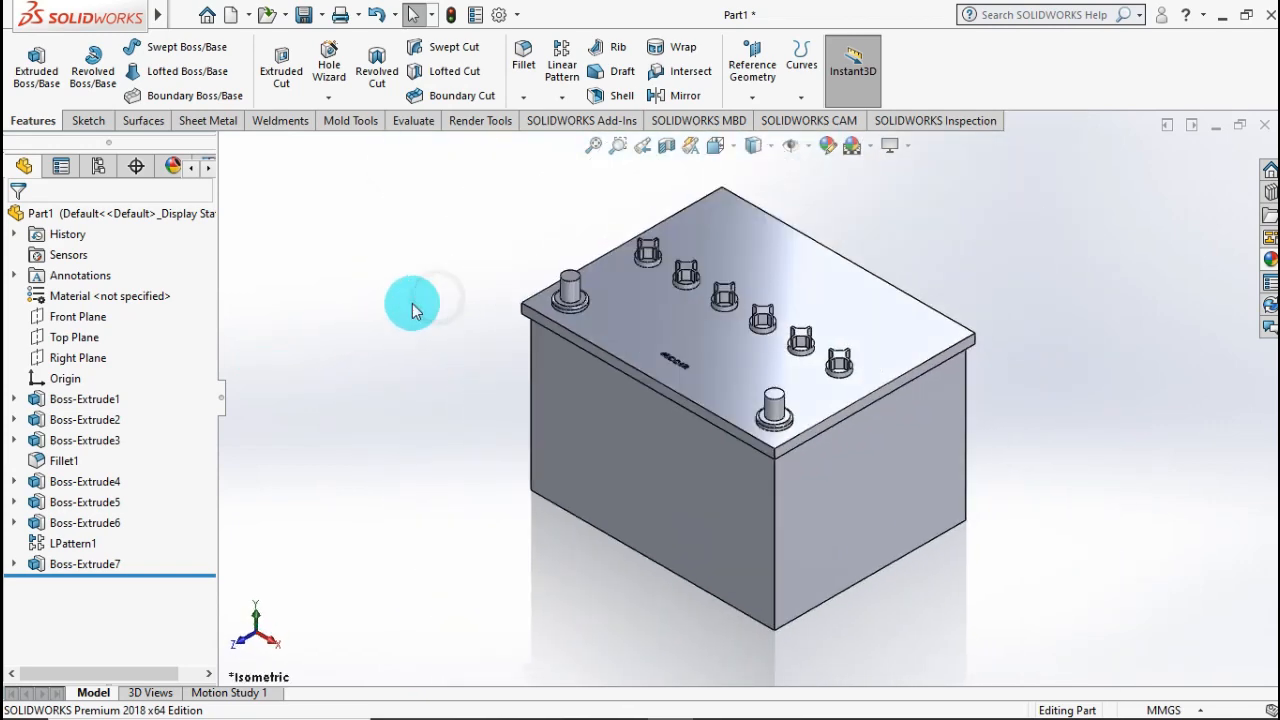
- Apply the white car paint appearance to the battery body's base extrusion
left_click(85, 399)
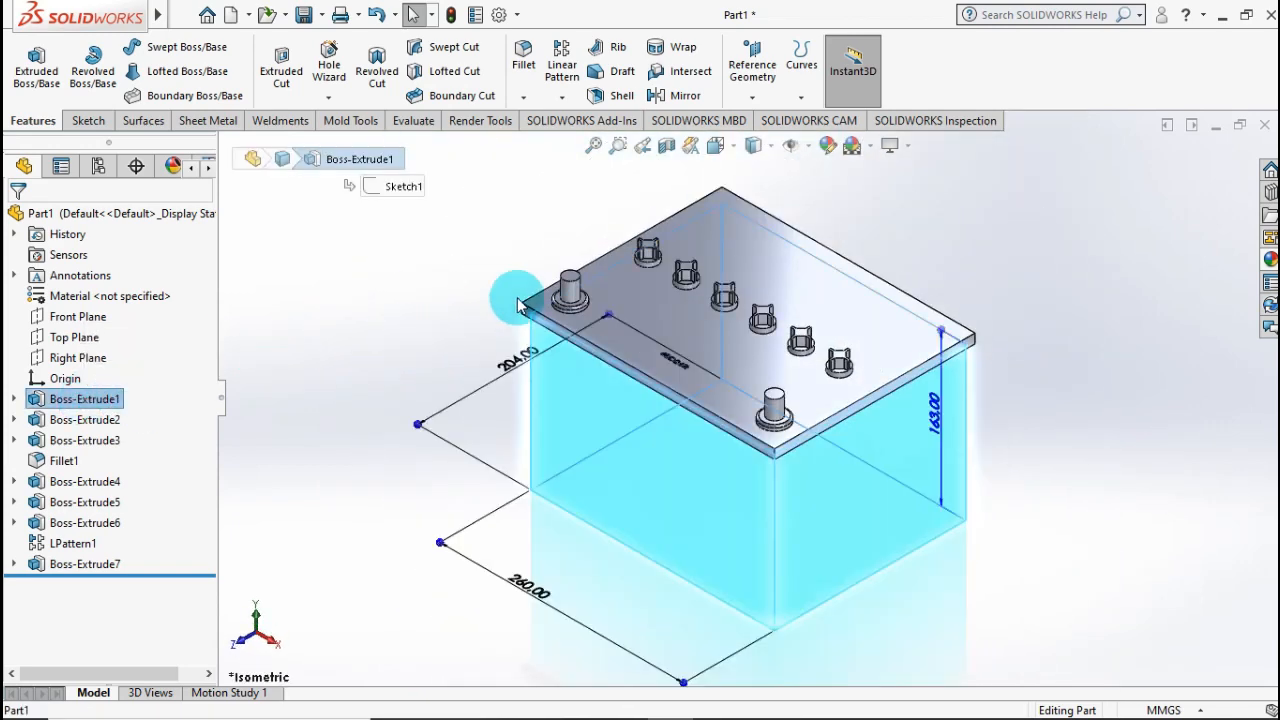
left_click(827, 147)
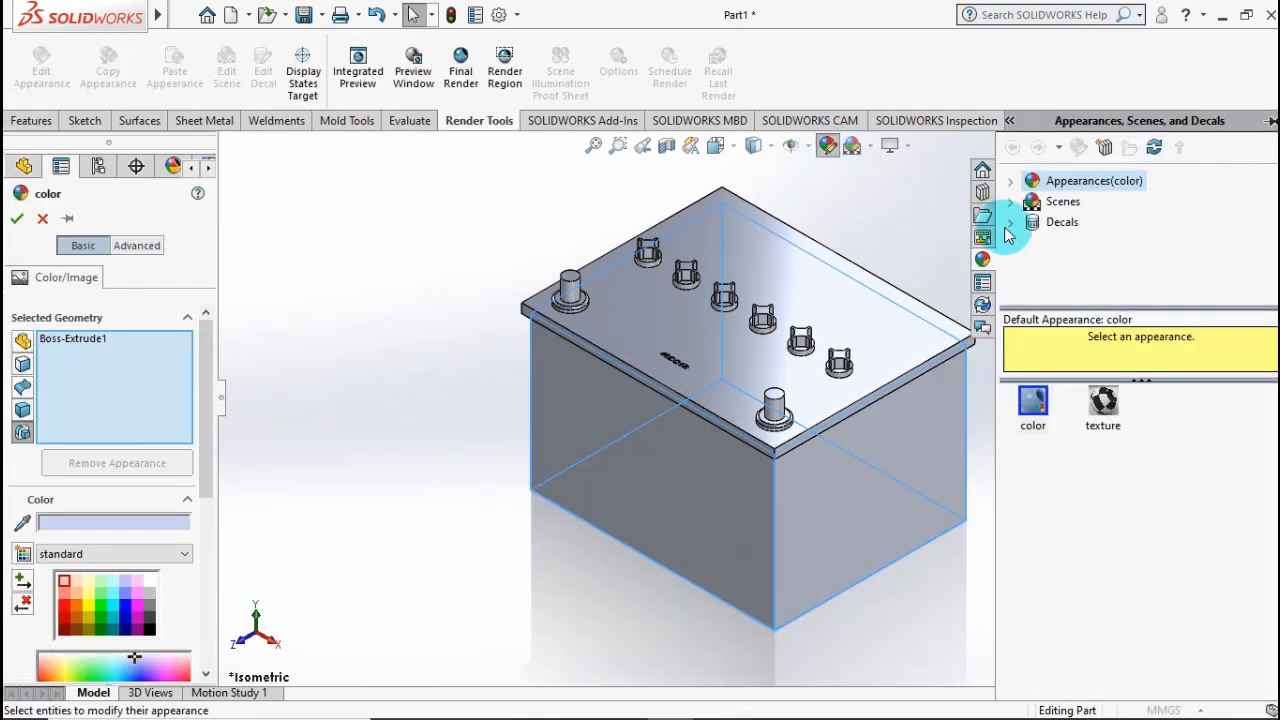
left_click(1020, 180)
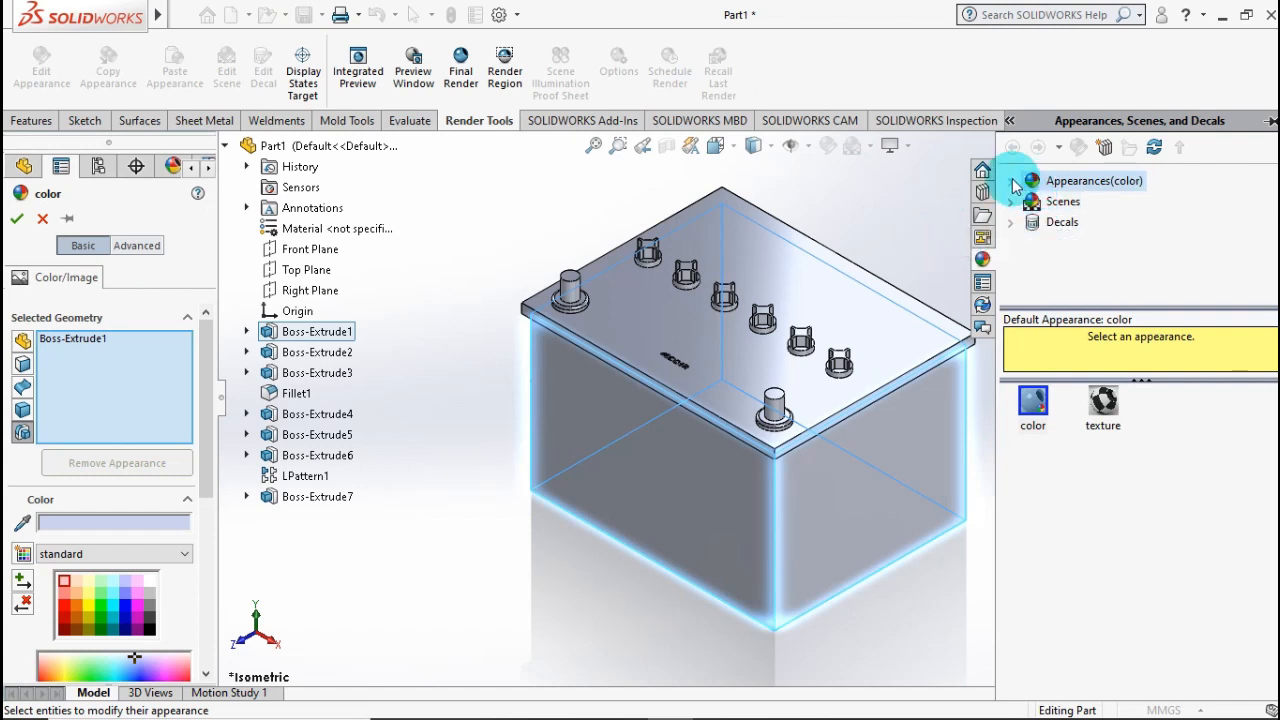
left_click(1045, 242)
left_click(1032, 242)
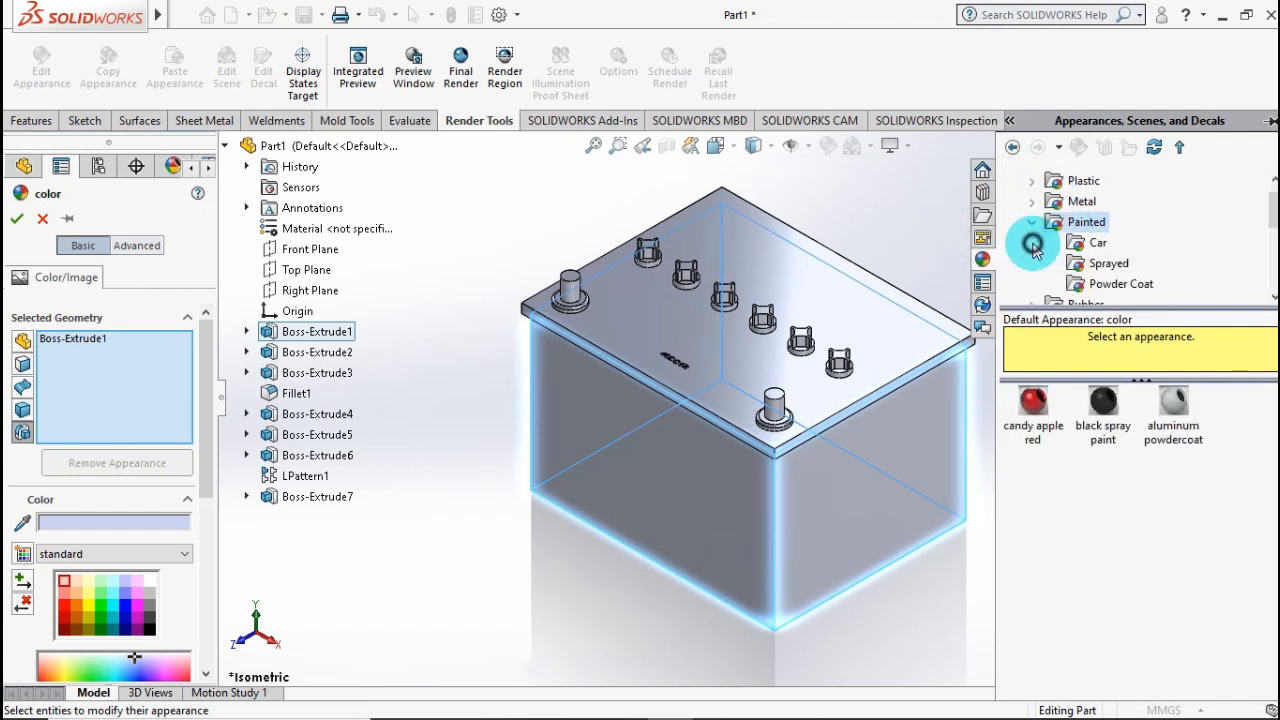
left_click(1077, 255)
left_click(1104, 410)
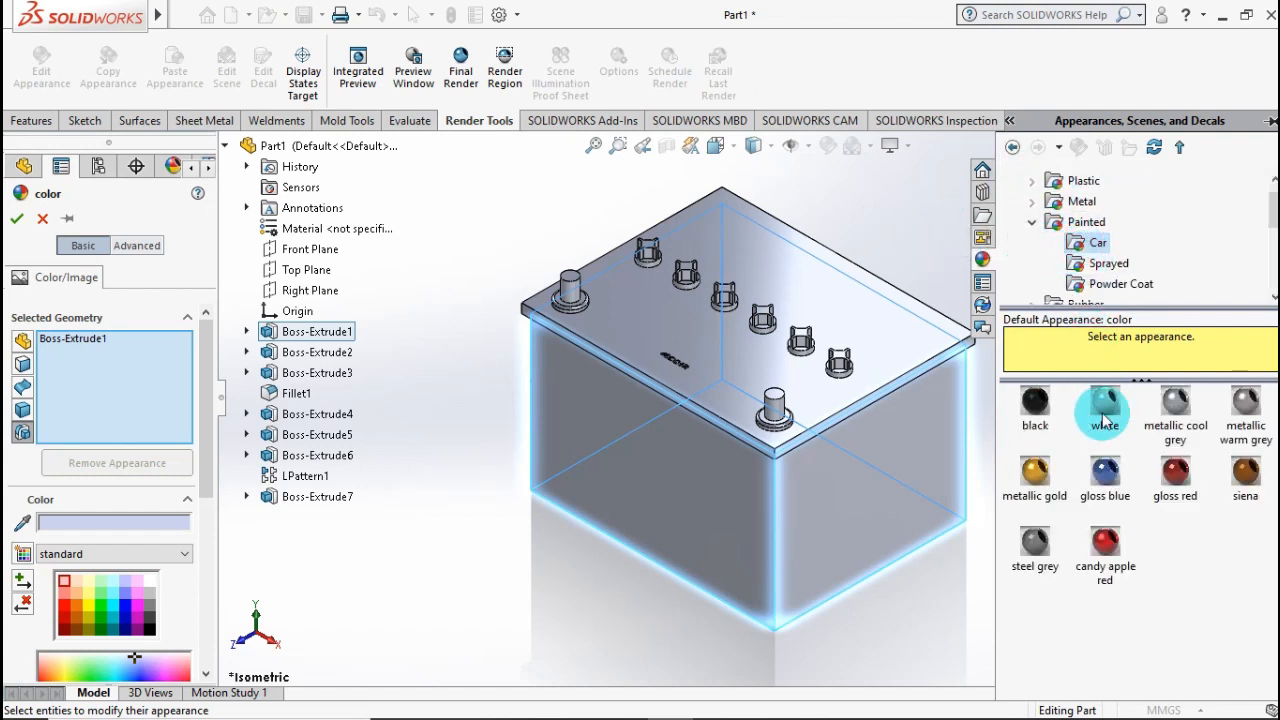
left_click(15, 221)
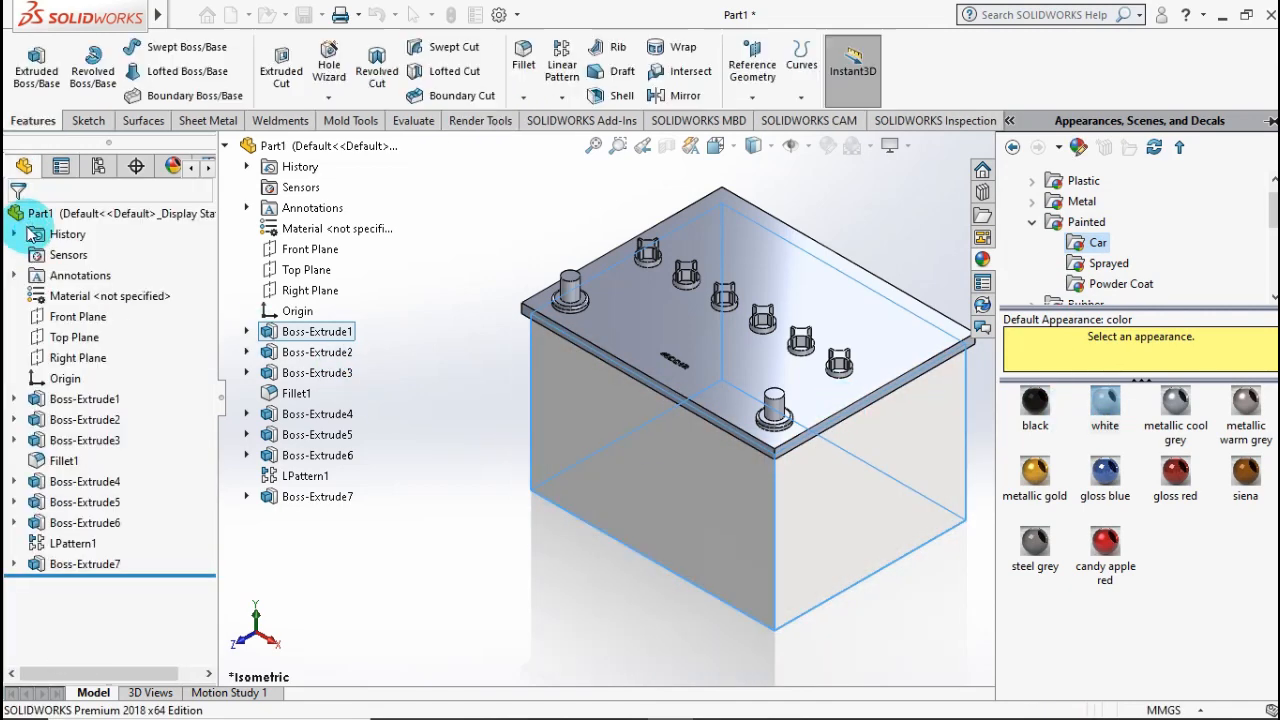
- Apply the black car paint appearance to the lid, terminal bases with their fillet, all patterned caps and the raised text
left_click(82, 422)
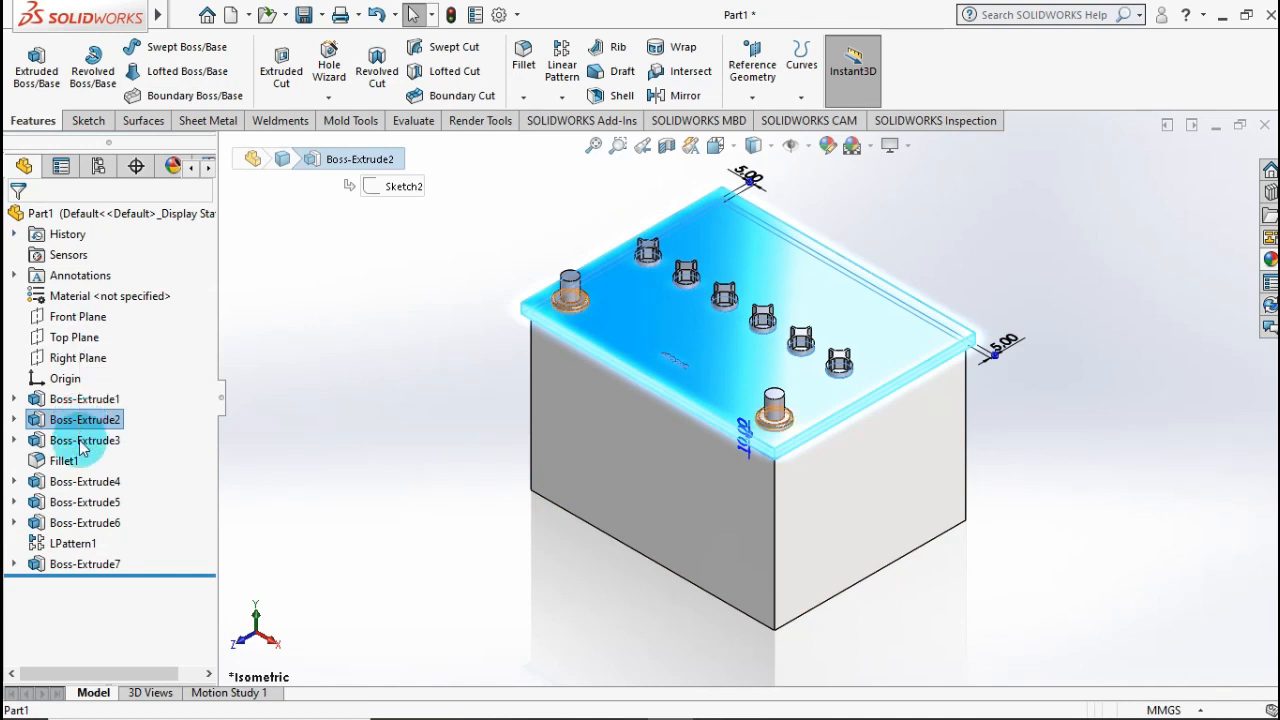
left_click(82, 441, "ctrl")
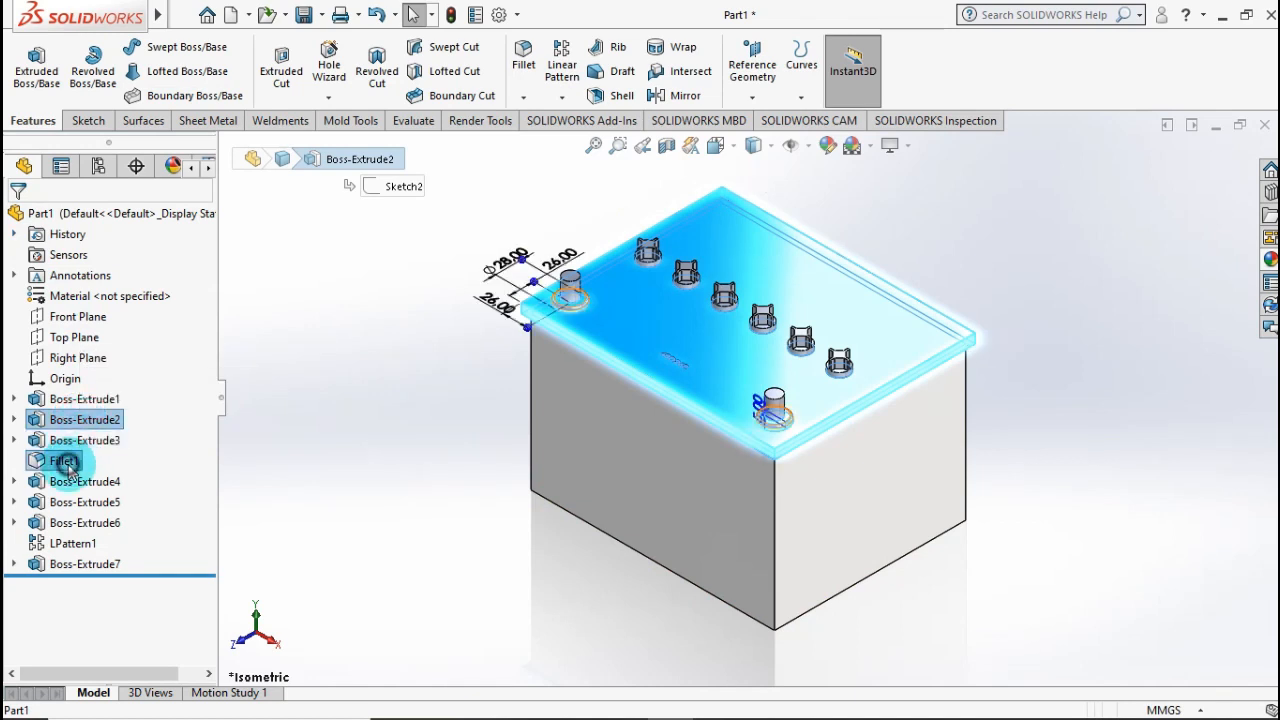
left_click(66, 462, "ctrl")
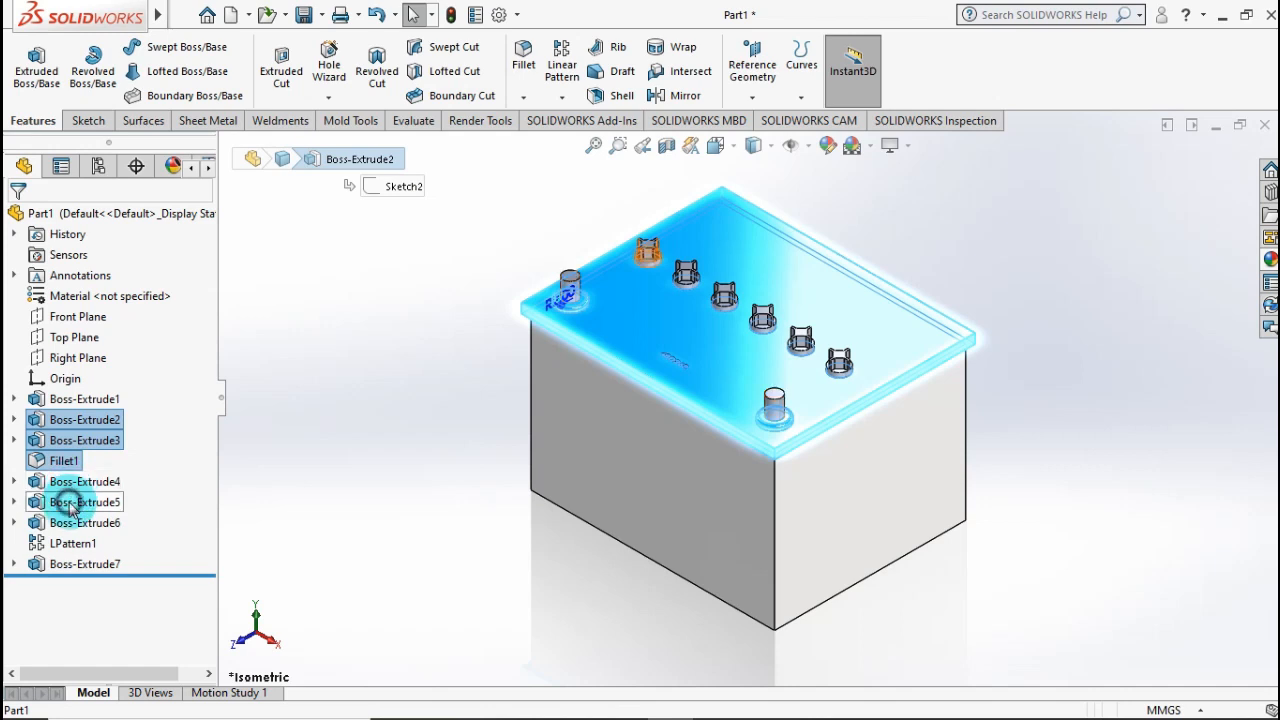
left_click(70, 505, "ctrl")
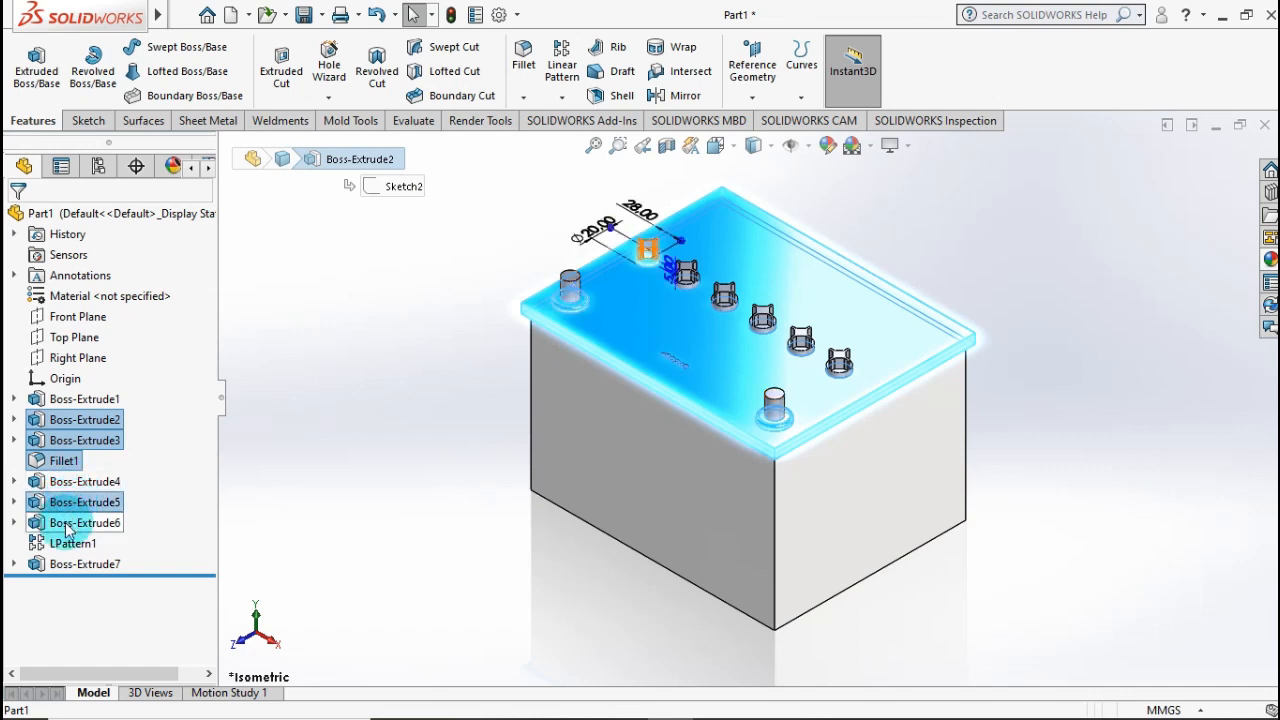
left_click(67, 524, "ctrl")
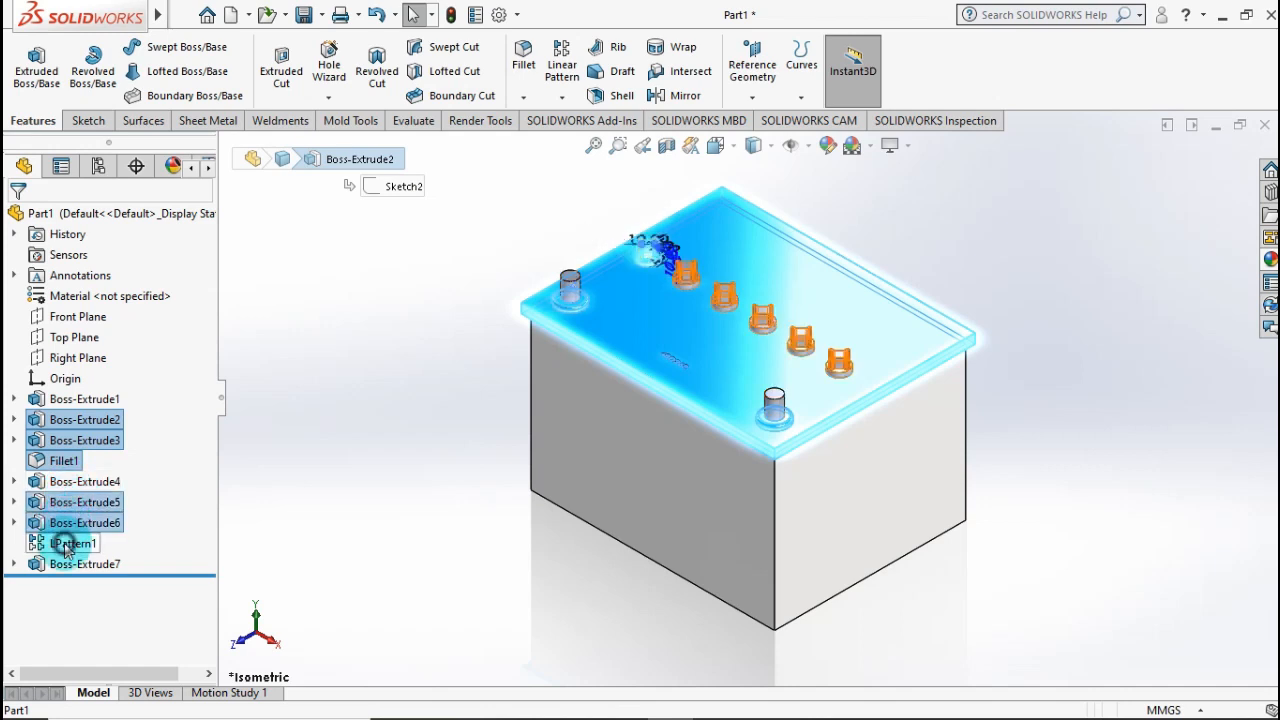
left_click(66, 545, "ctrl")
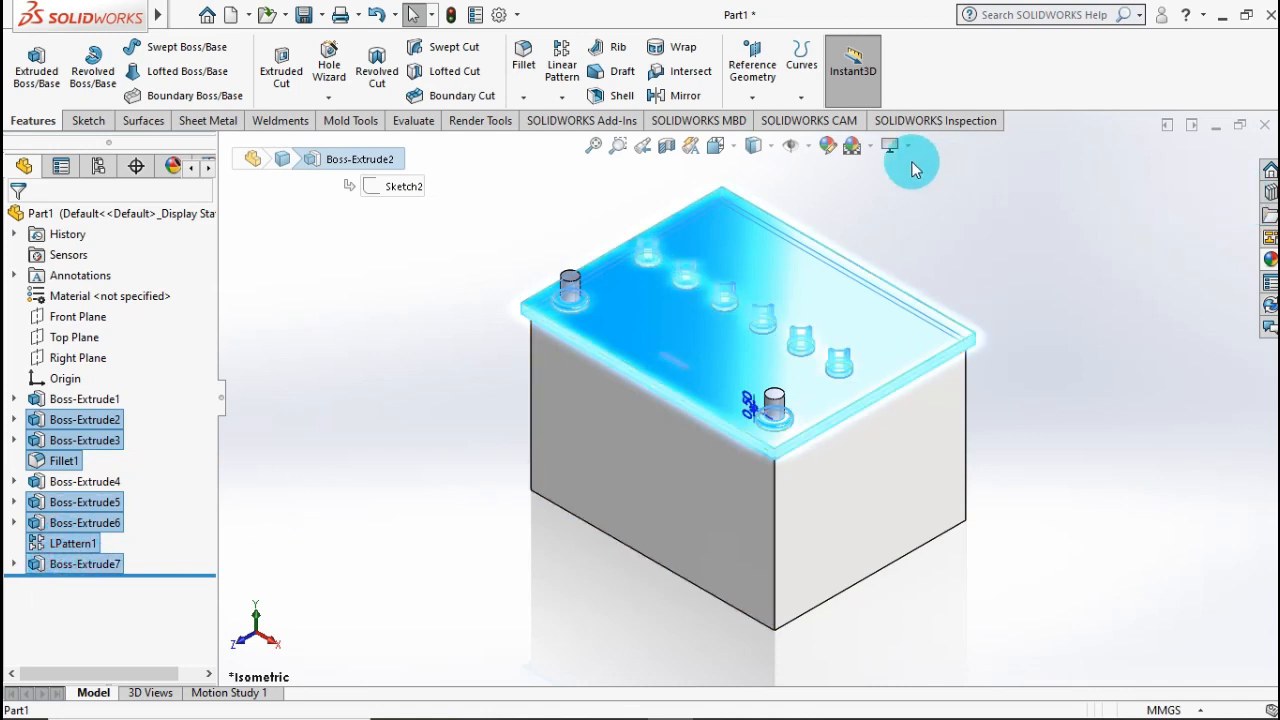
left_click(827, 145)
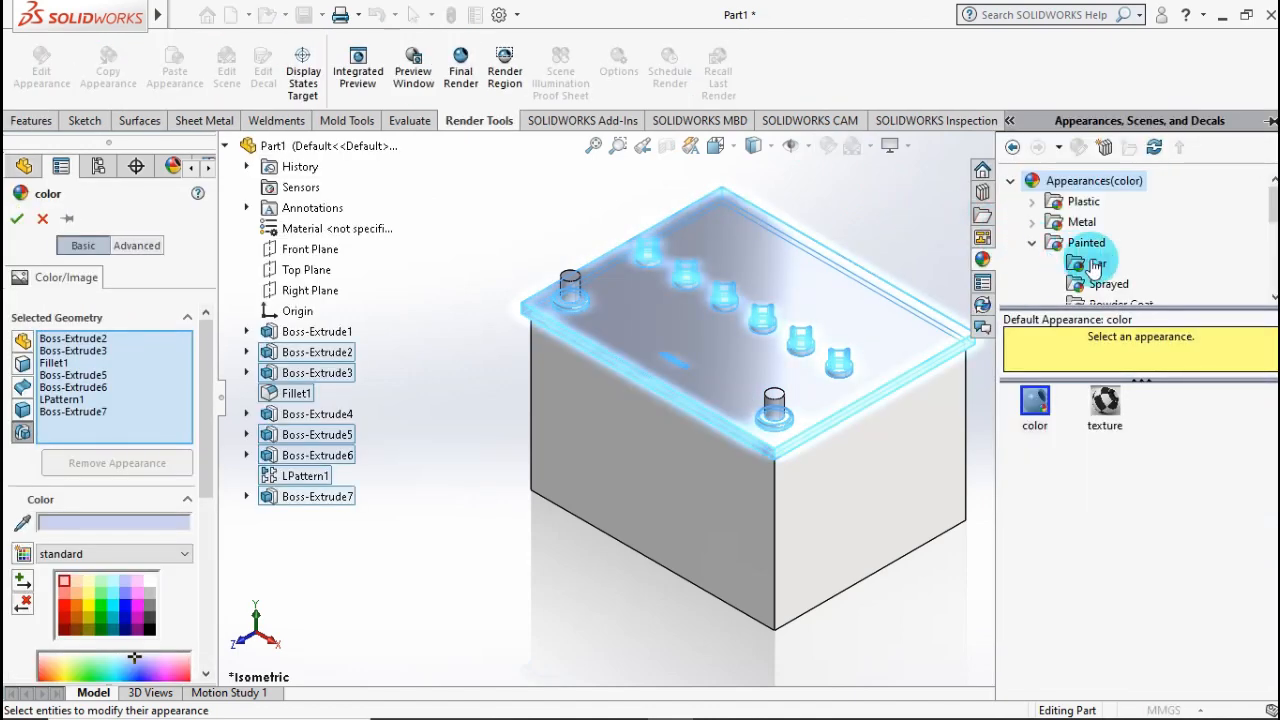
left_click(1097, 264)
left_click(1035, 401)
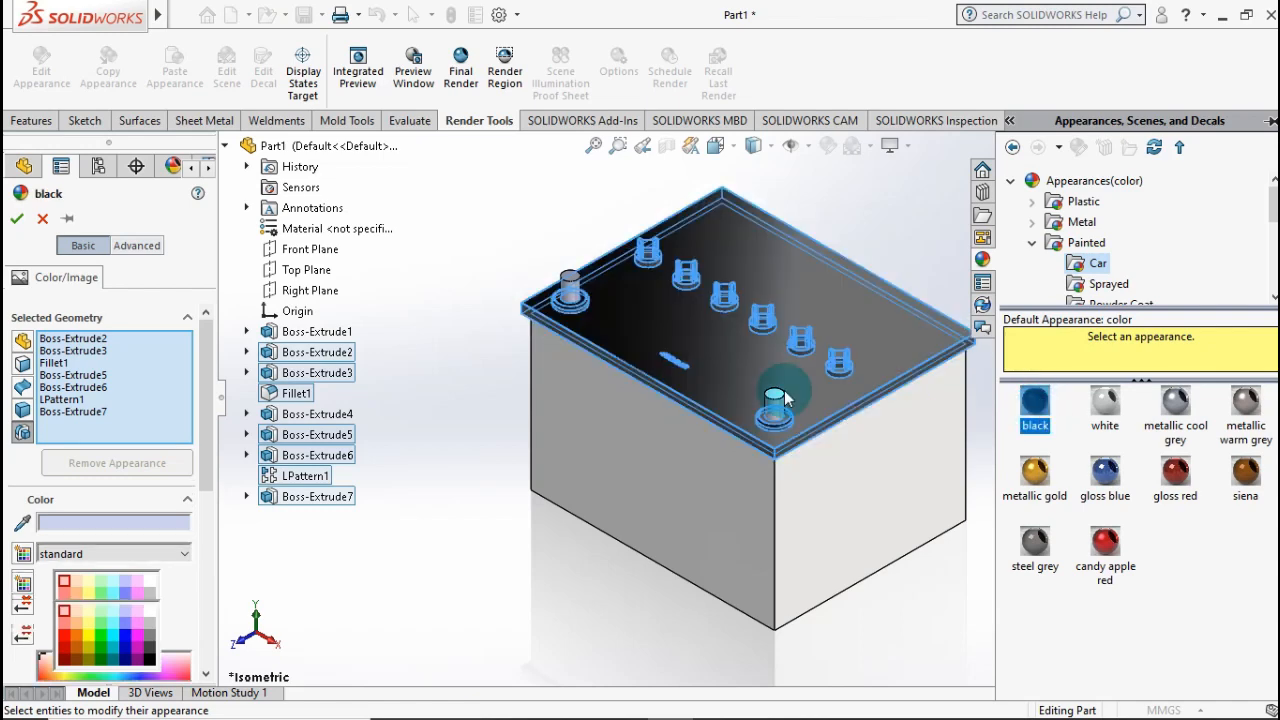
left_click(17, 222)
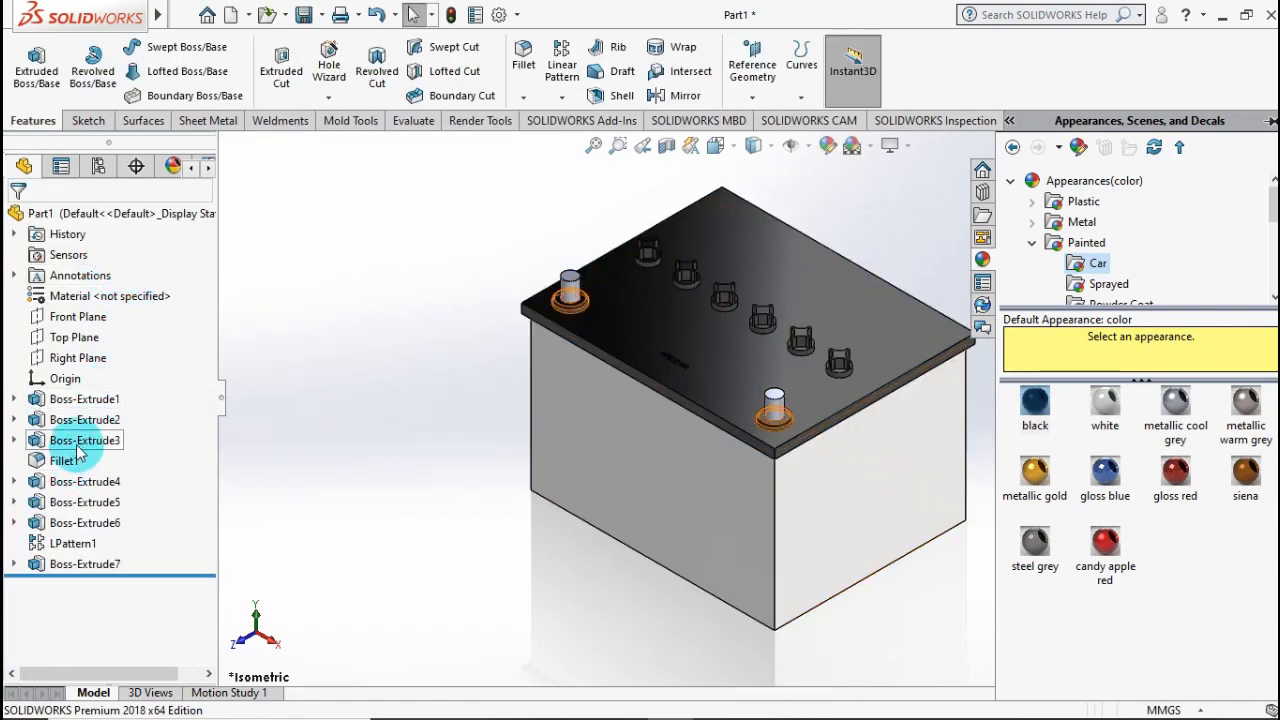
- Apply the polished silver metal appearance to the two terminal posts' extrusion
left_click(86, 481)
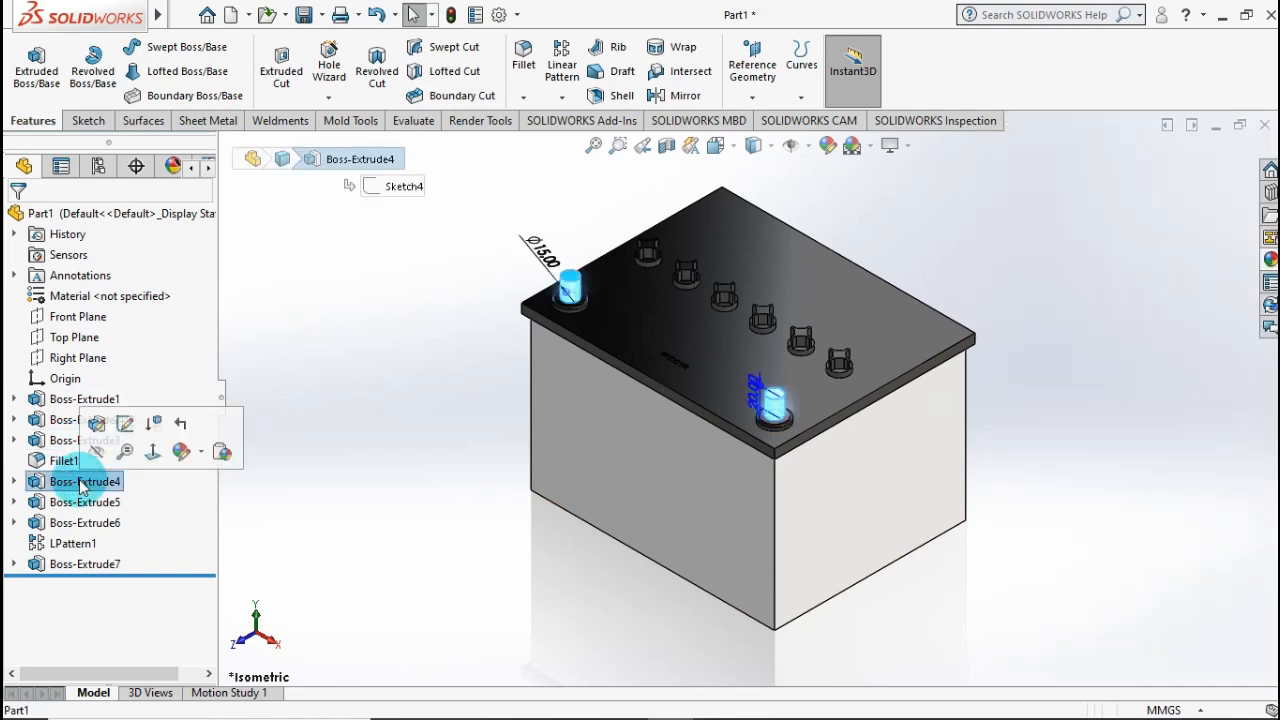
left_click(828, 146)
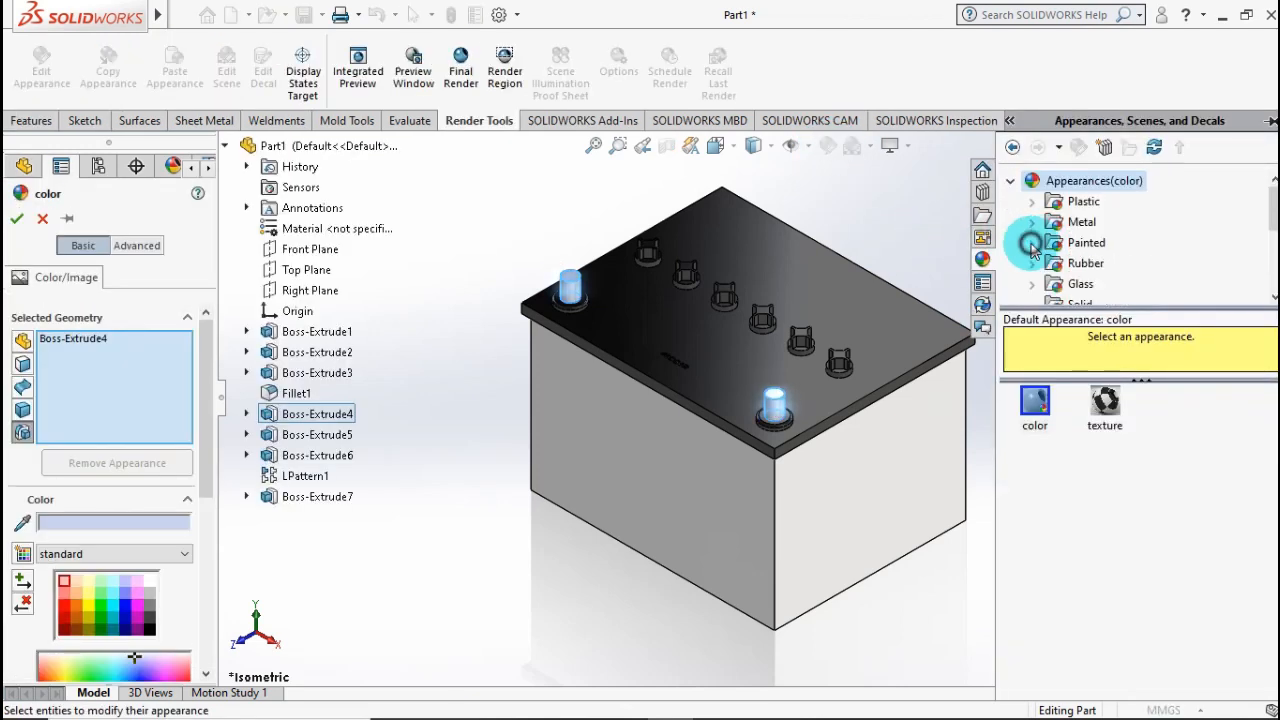
left_click(1035, 224)
scroll(1100, 262, "down", 2)
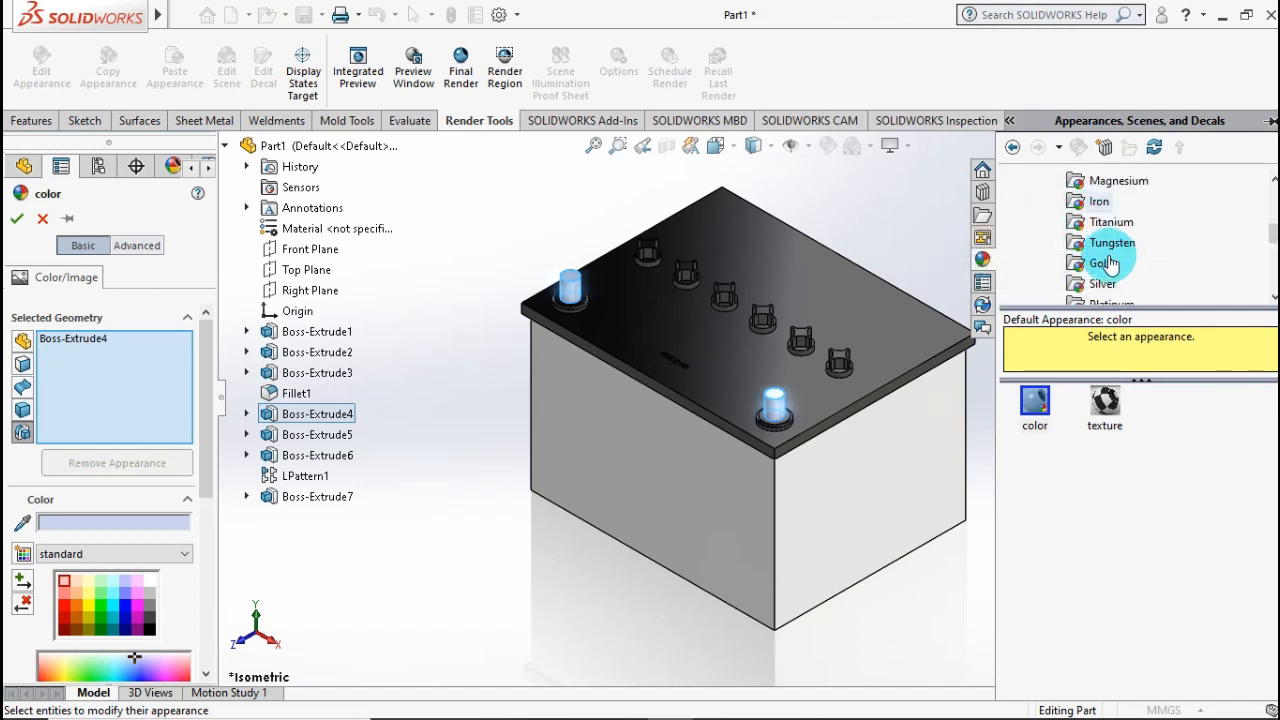
left_click(1108, 285)
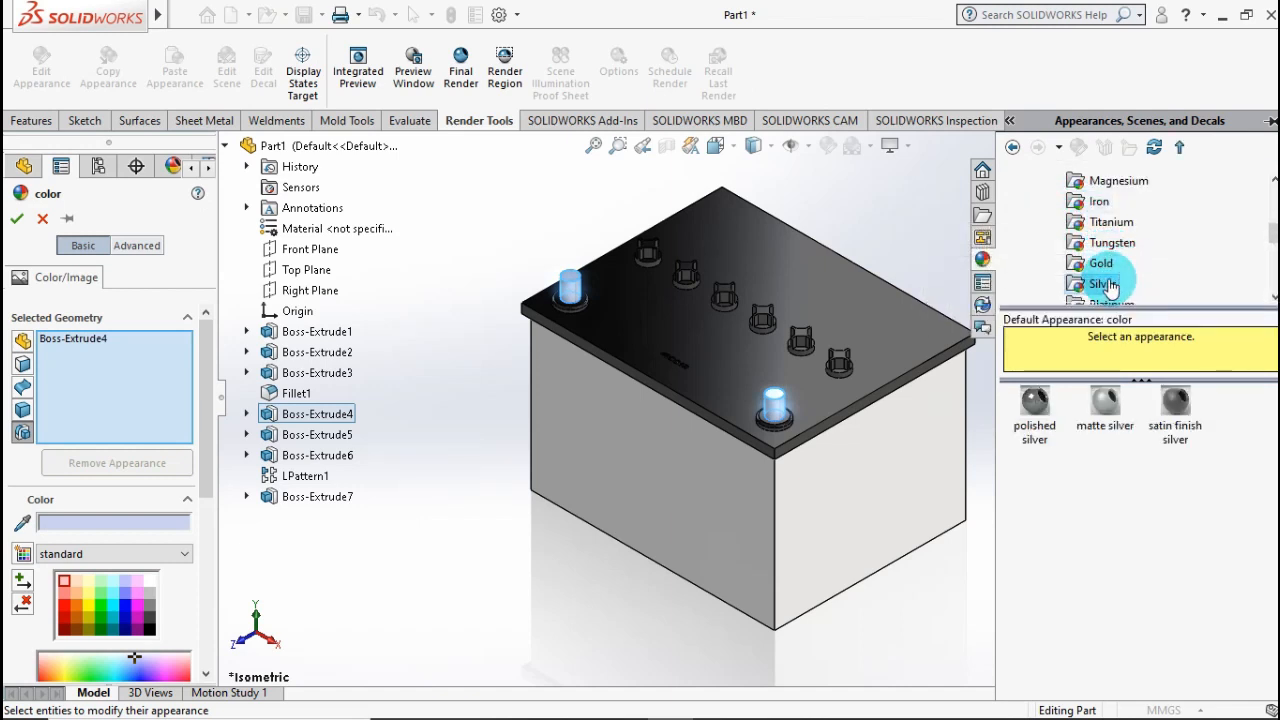
left_click(1033, 410)
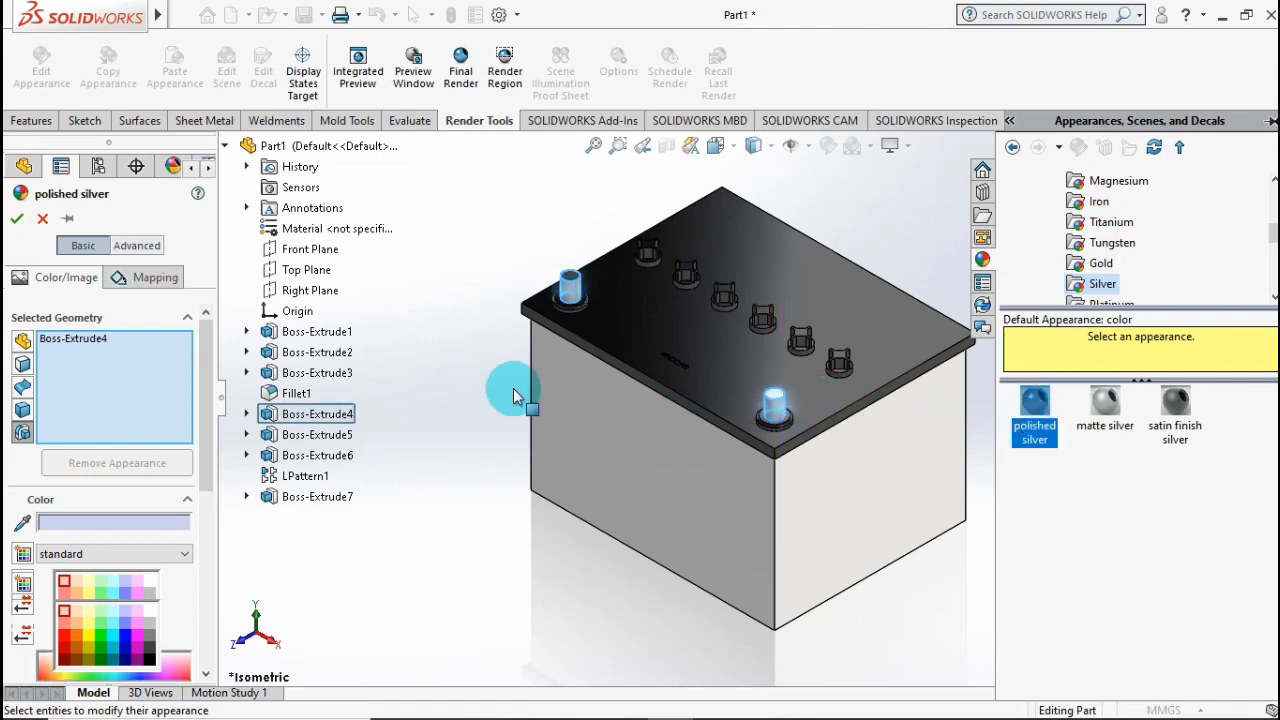
left_click(16, 222)
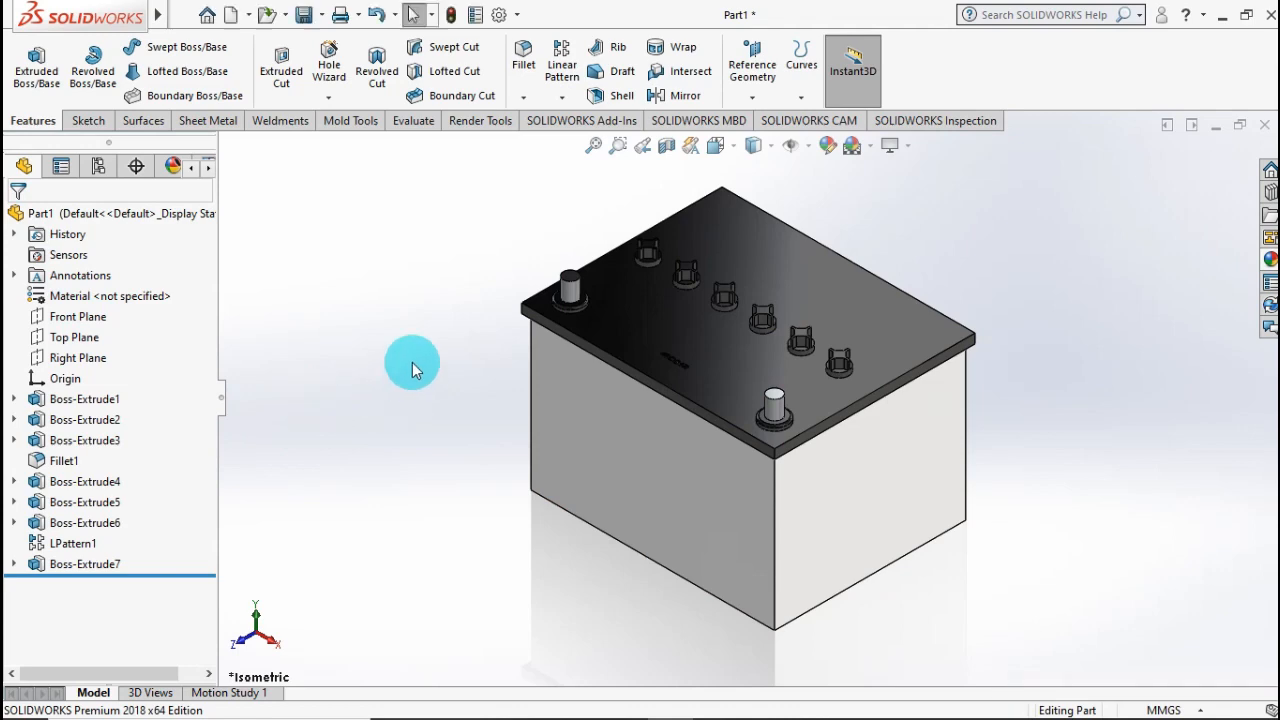
- Examine the lid, caps and terminal posts up close, then show the whole battery in isometric view
middle_click_drag(417, 363, 395, 420)
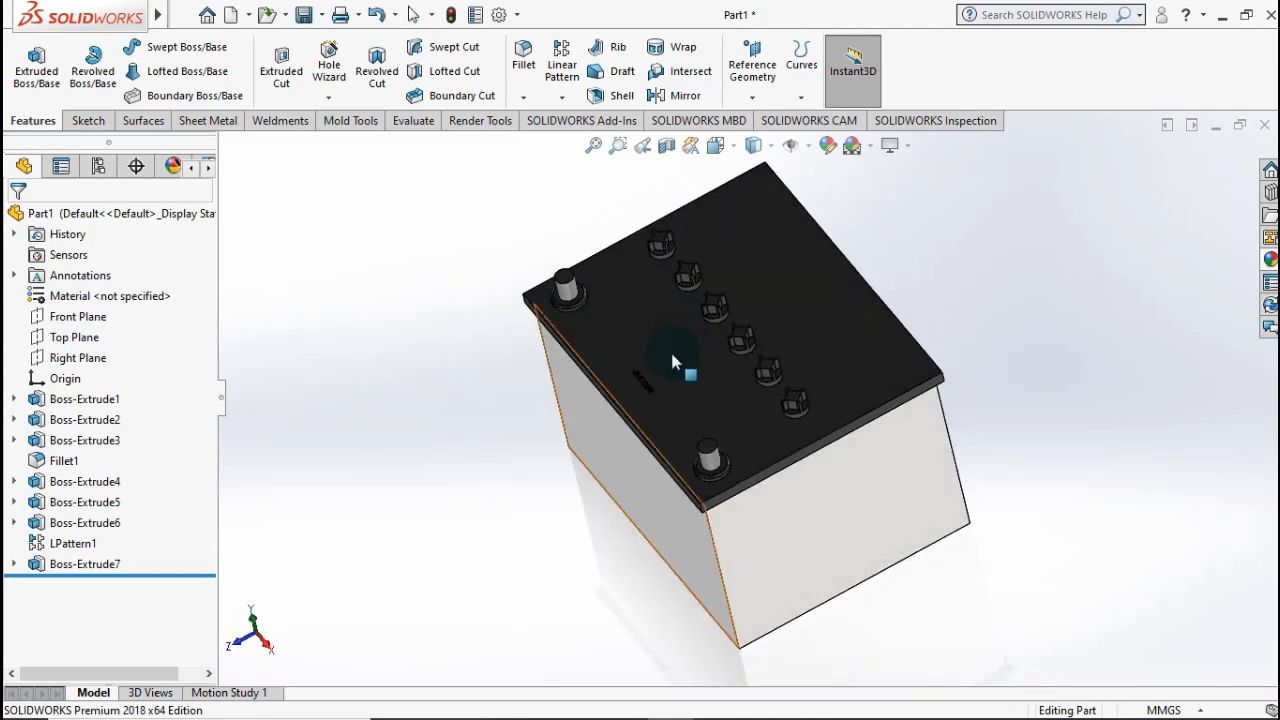
scroll(647, 406, "down", 10)
middle_click_drag(660, 444, 674, 512)
scroll(713, 468, "up", 1)
scroll(714, 467, "up", 5)
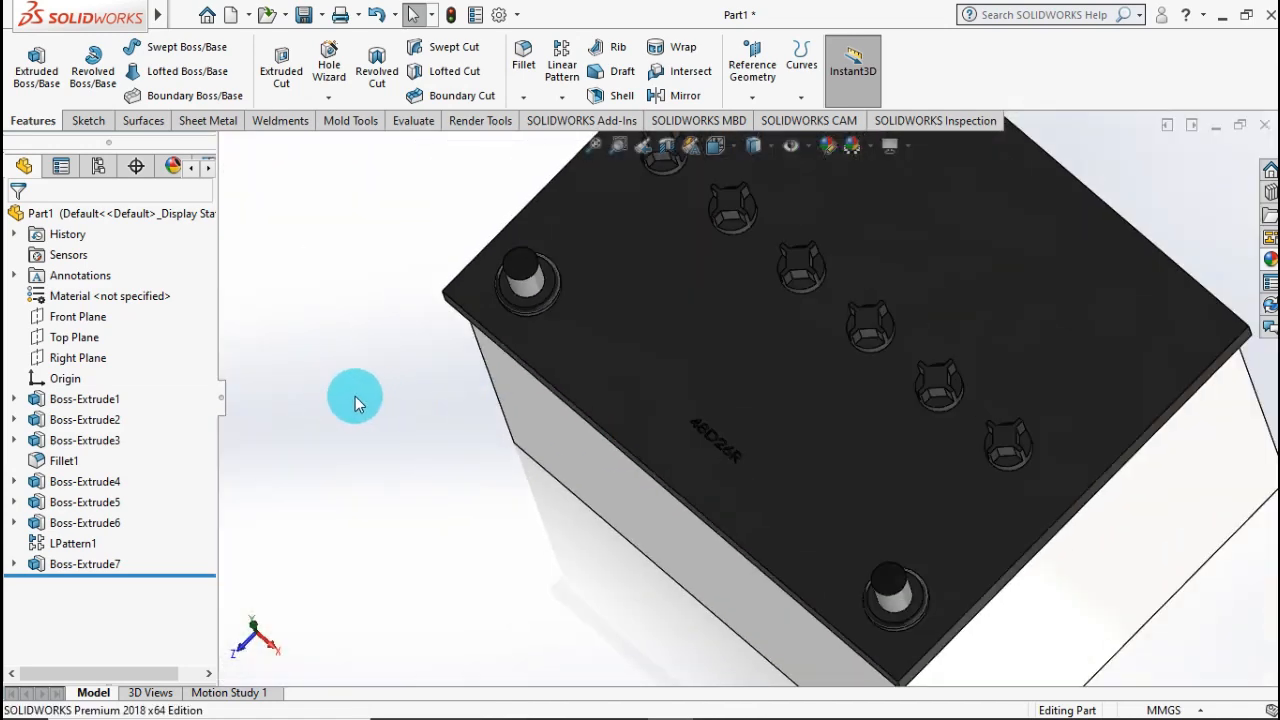
key("ctrl+7")
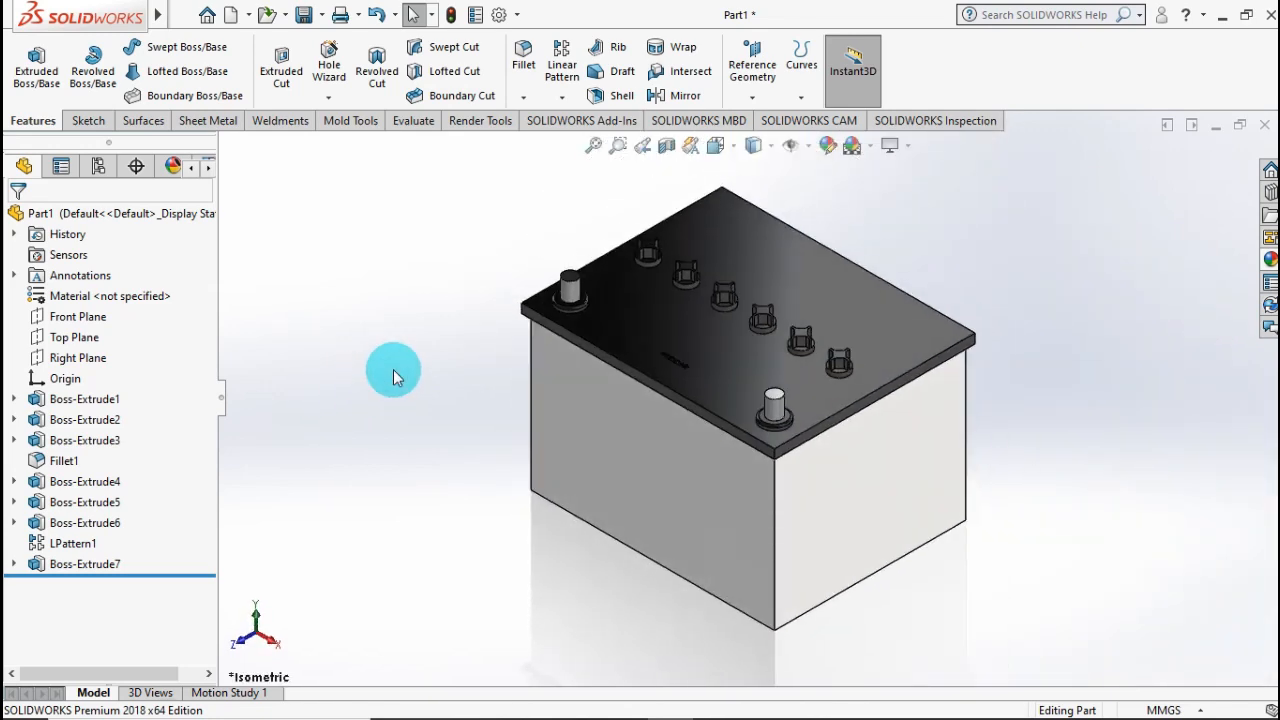
- Start a sketch on the body's long front face and draw a horizontal centerline across its full width, about 59 mm above the bottom edge
left_click(599, 474)
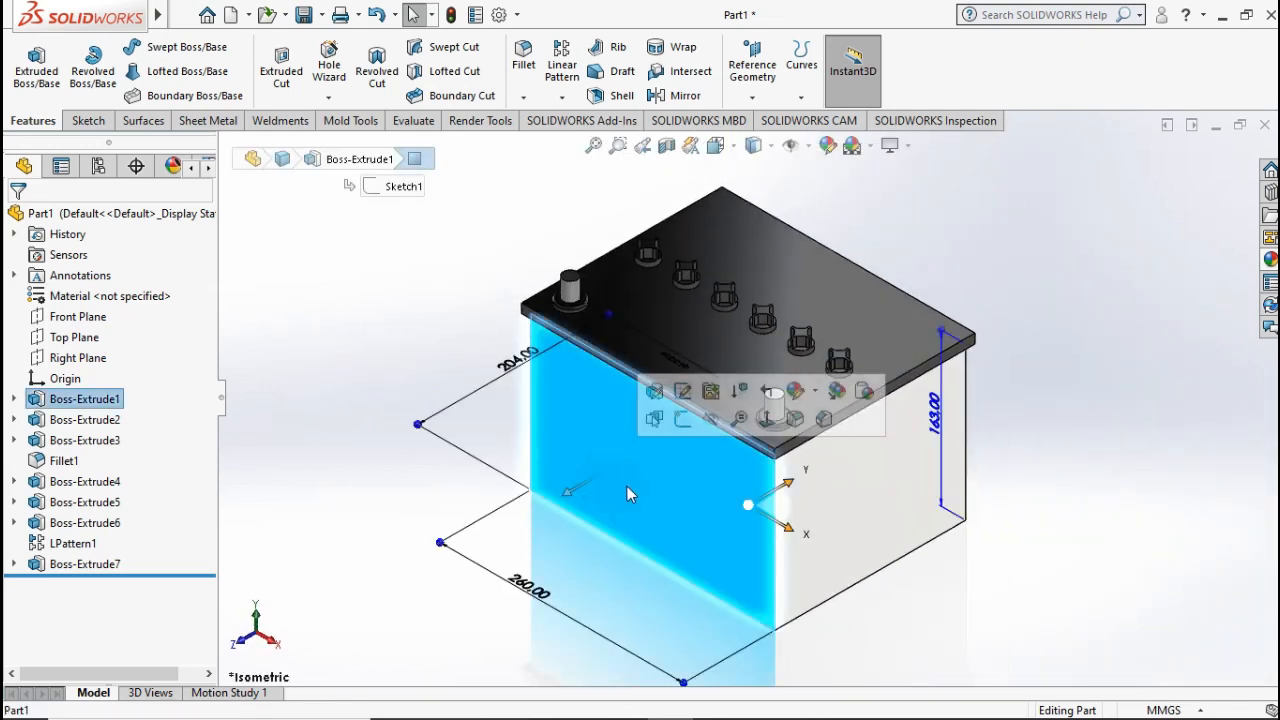
left_click(682, 421)
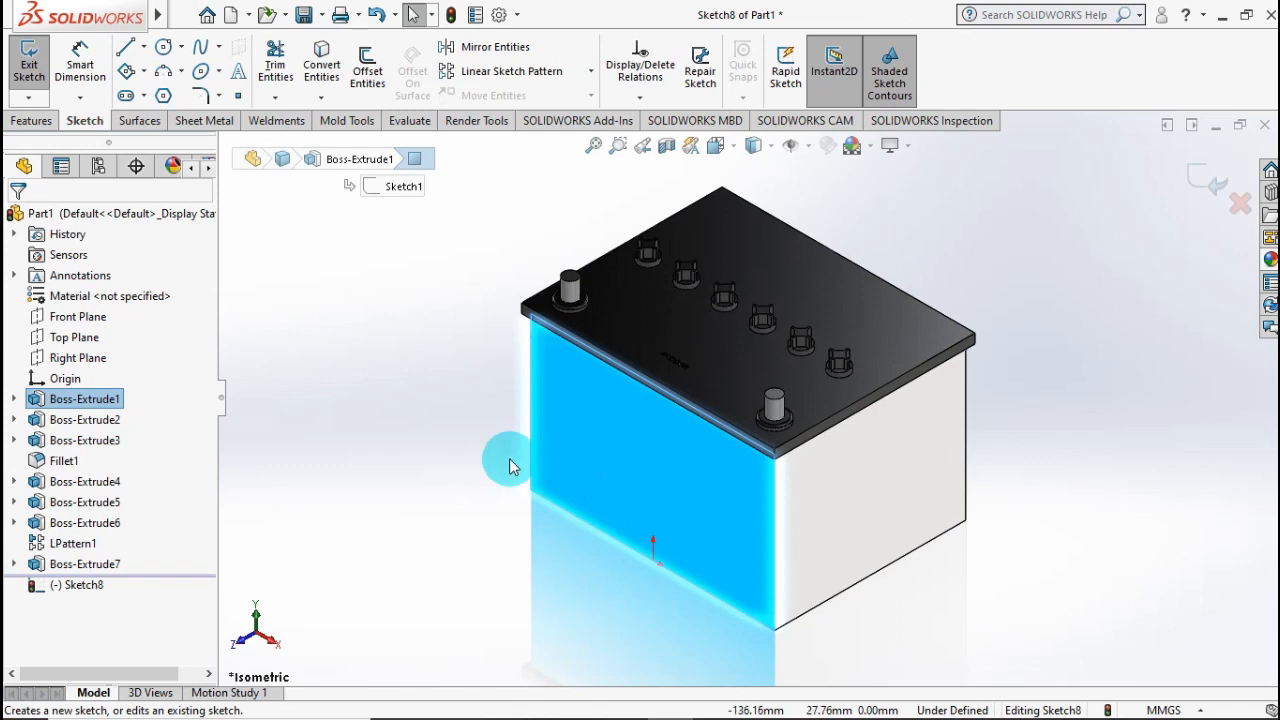
key("ctrl+8")
left_click(299, 485)
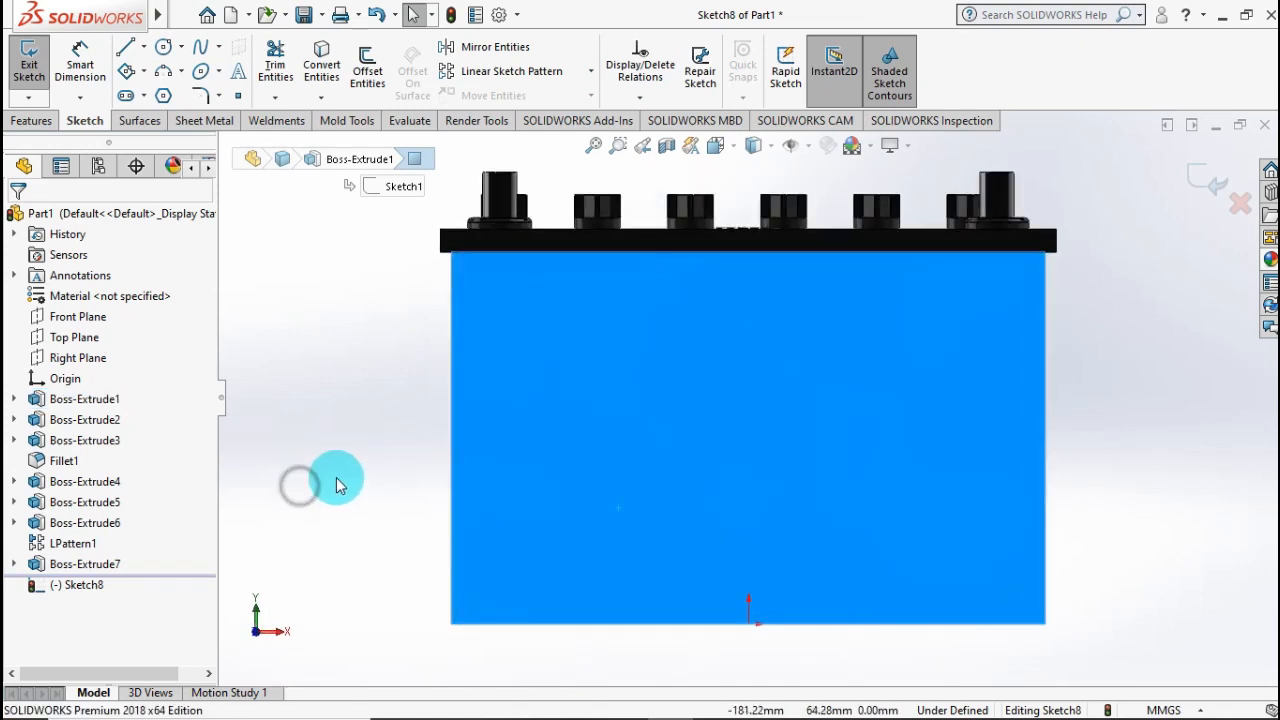
left_click(143, 47)
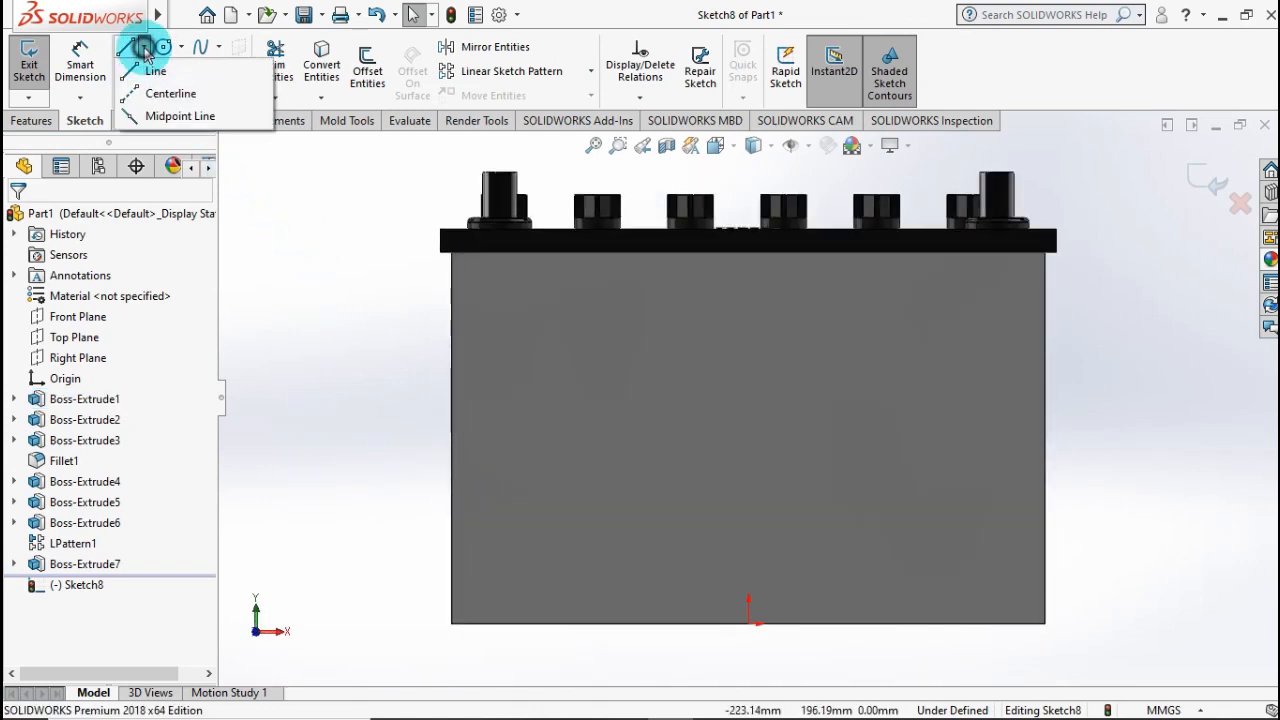
left_click(150, 95)
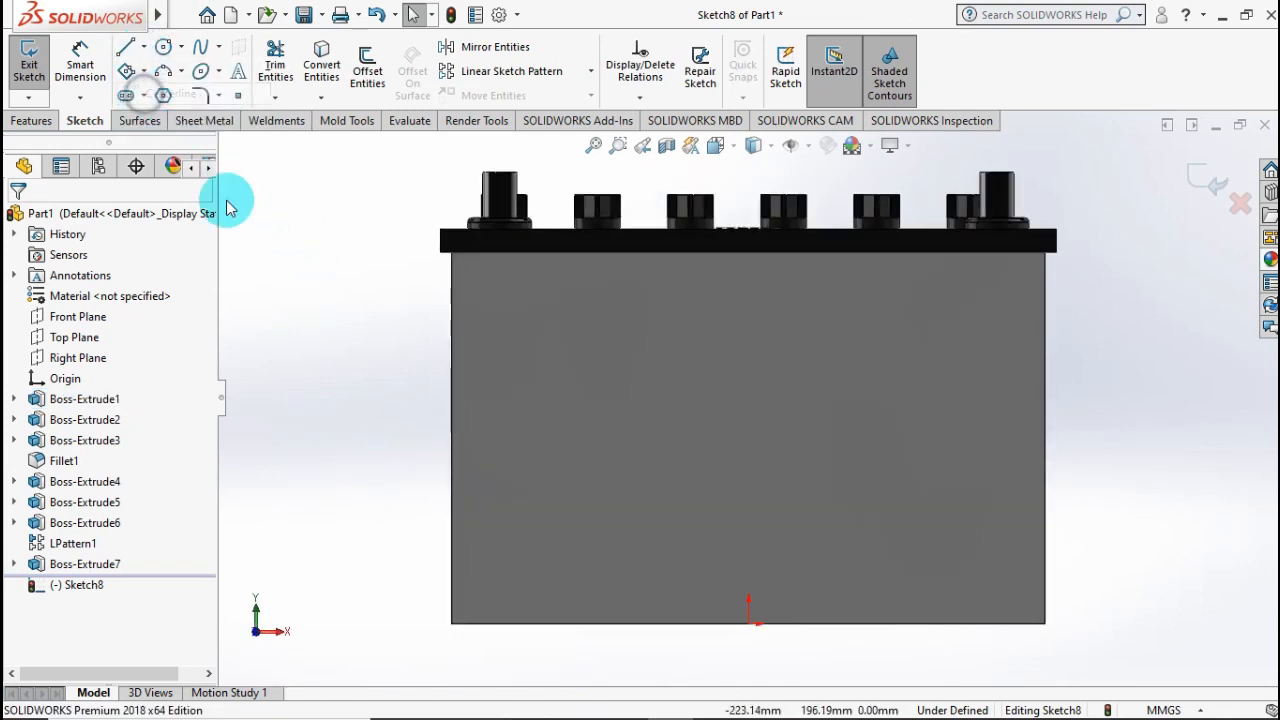
left_click(453, 491)
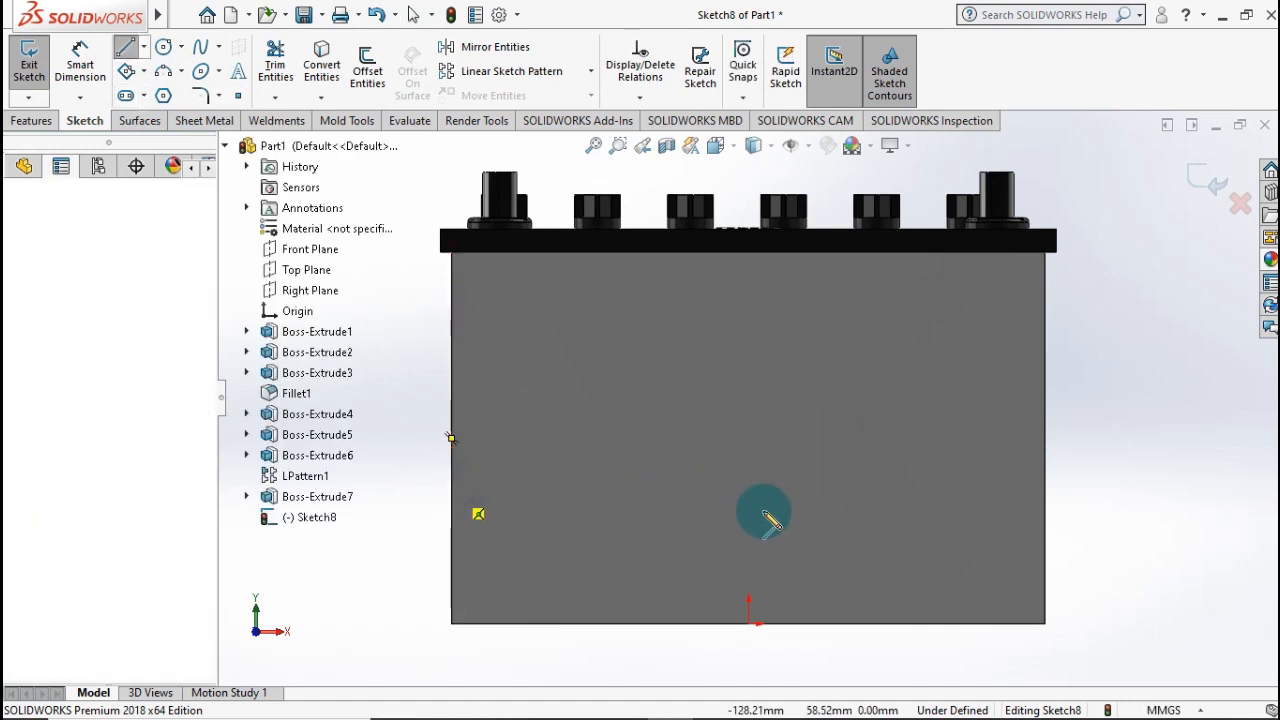
left_click(1045, 490)
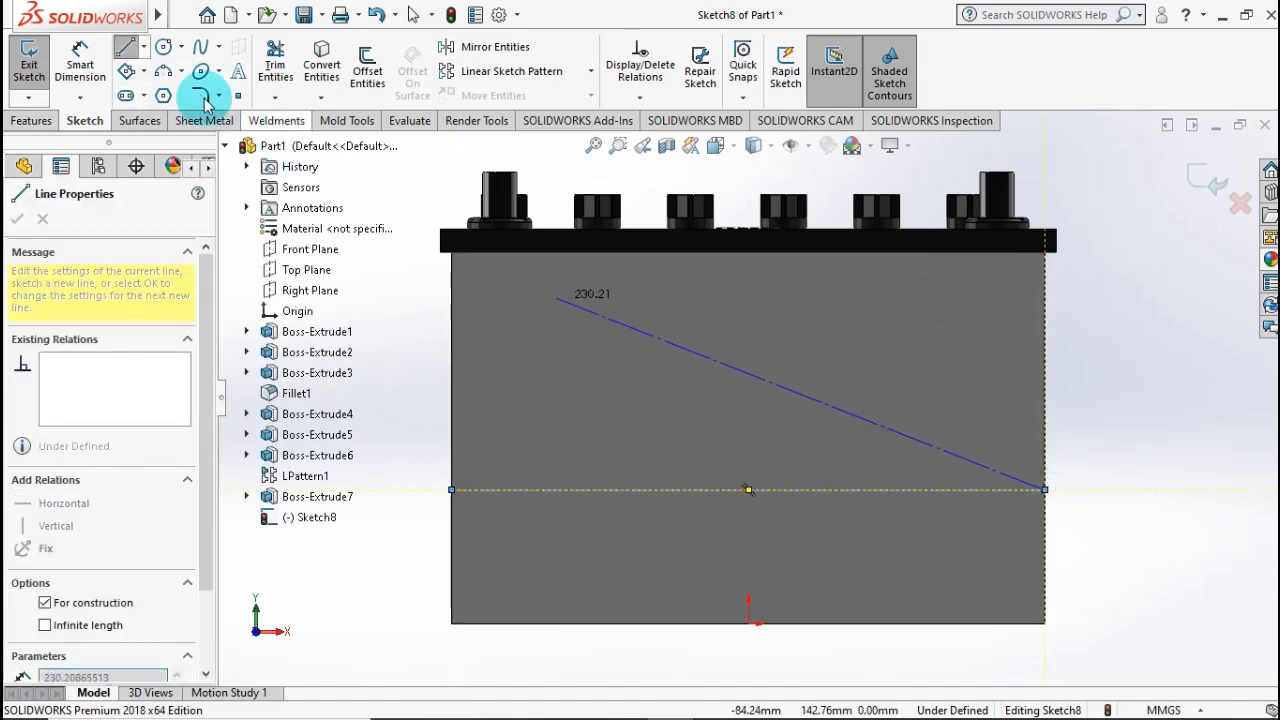
- Dimension the centerline's distance from the body's bottom edge as 40 mm
left_click(83, 52)
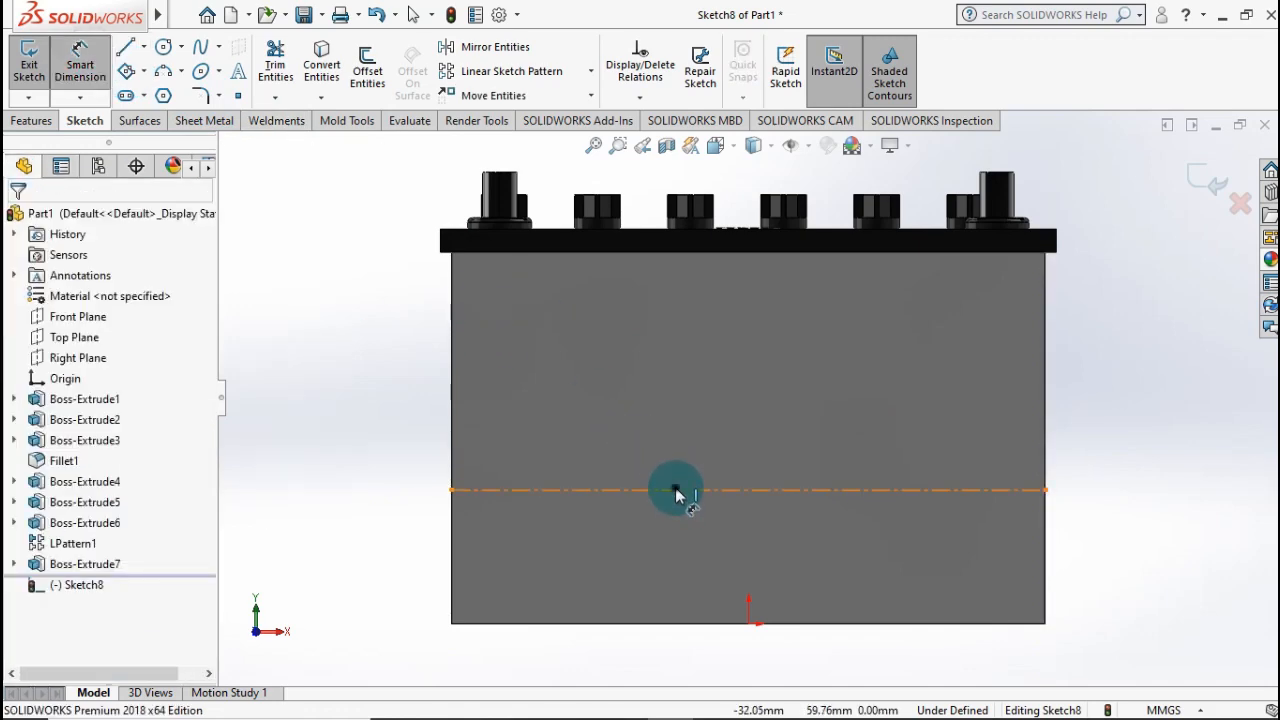
left_click(641, 562)
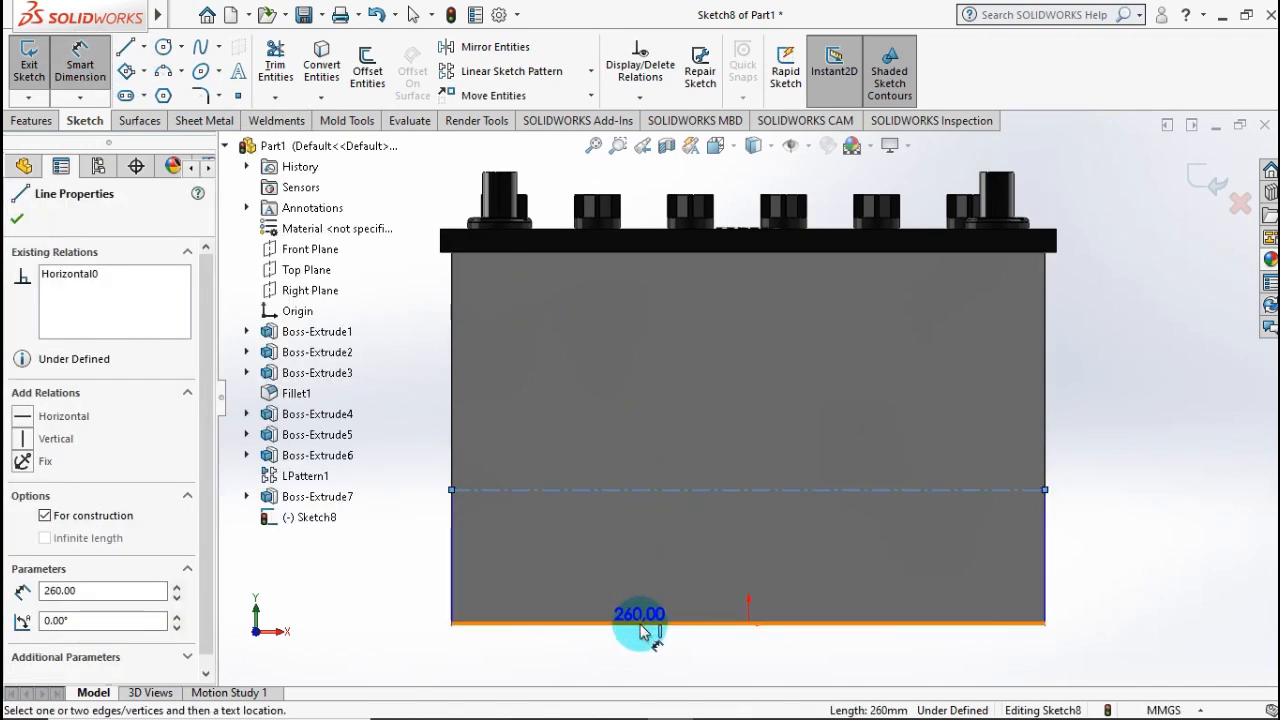
left_click(640, 624)
left_click(506, 610)
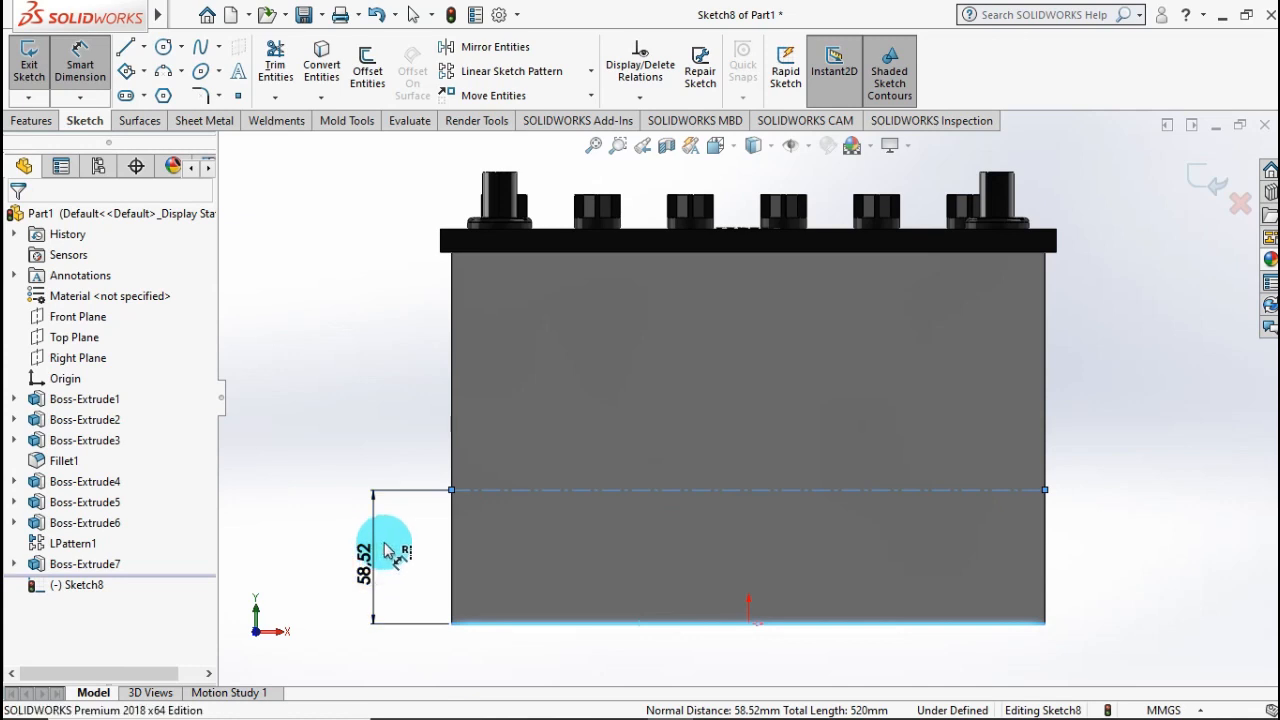
left_click(388, 550)
type("40")
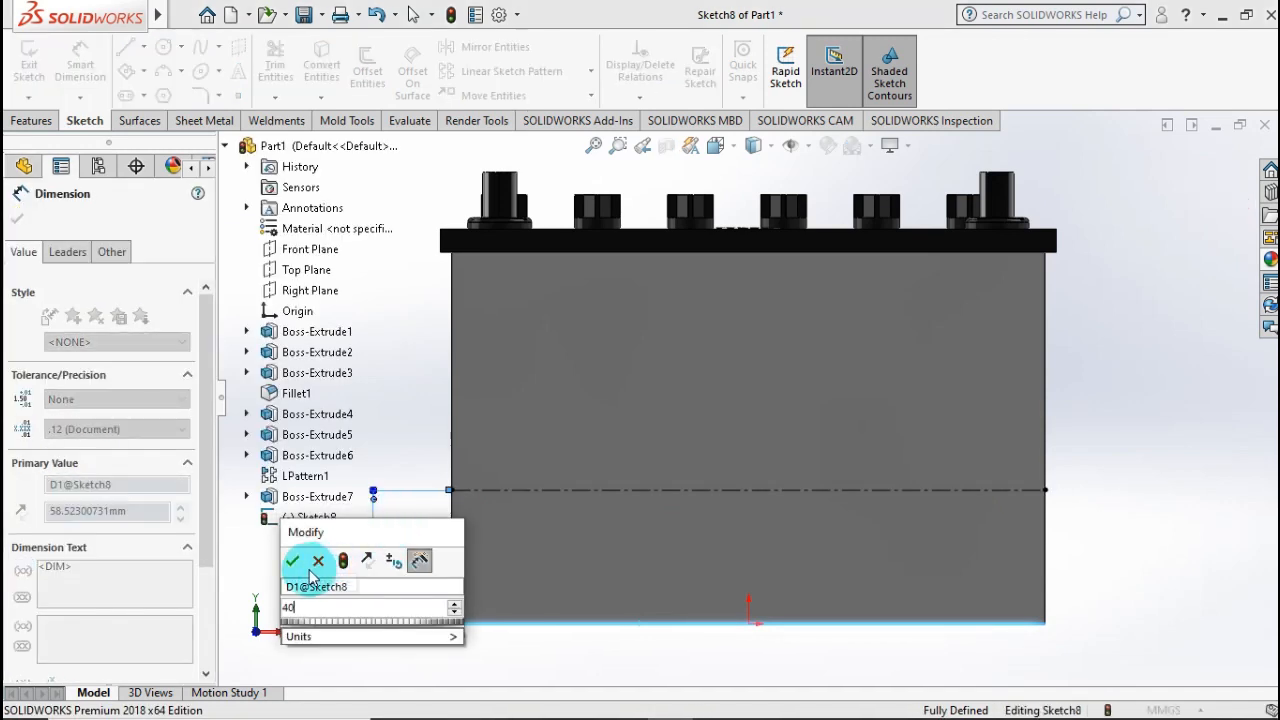
left_click(296, 562)
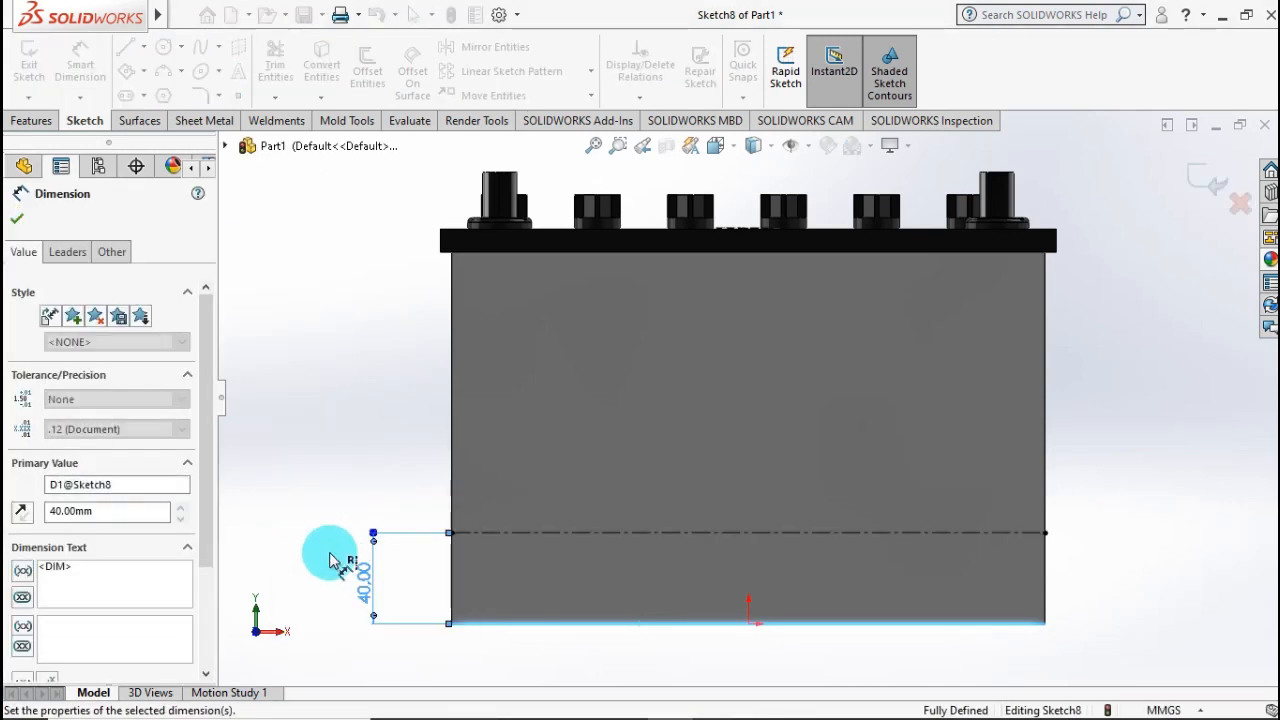
- Add the sketch text "Battery" along the centerline, aligned to its center
mouse_move(160, 15)
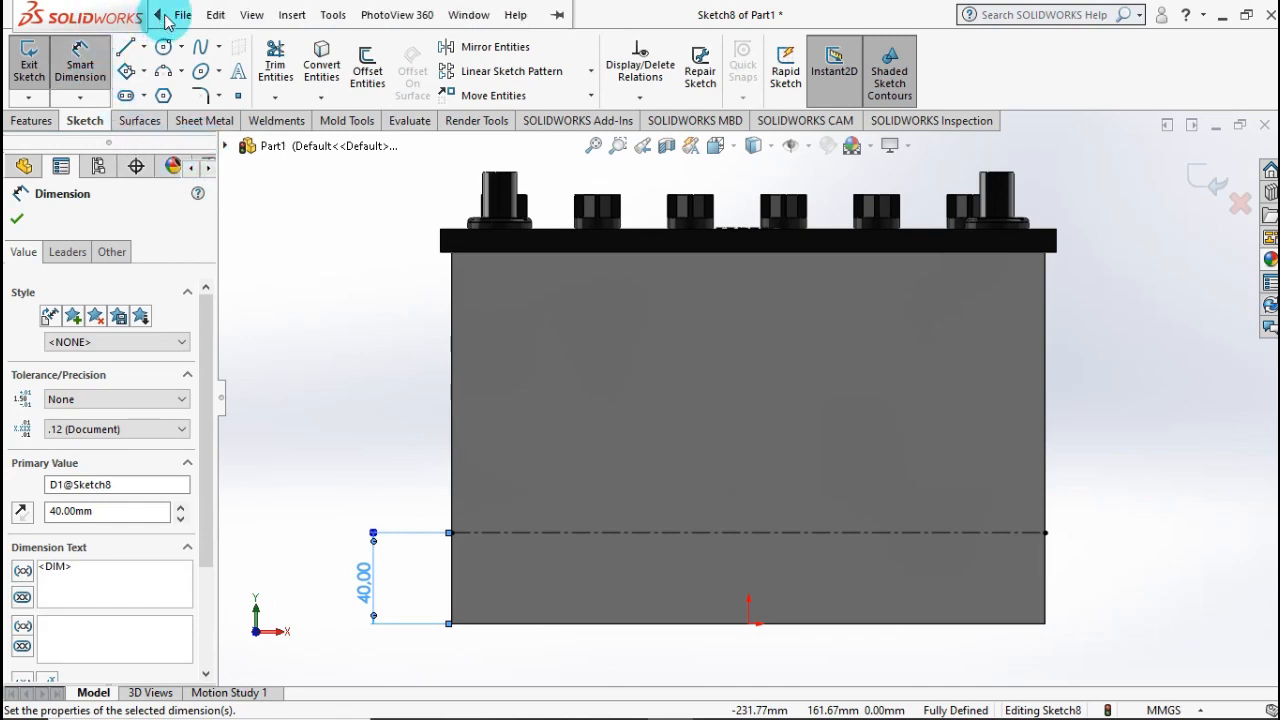
left_click(331, 15)
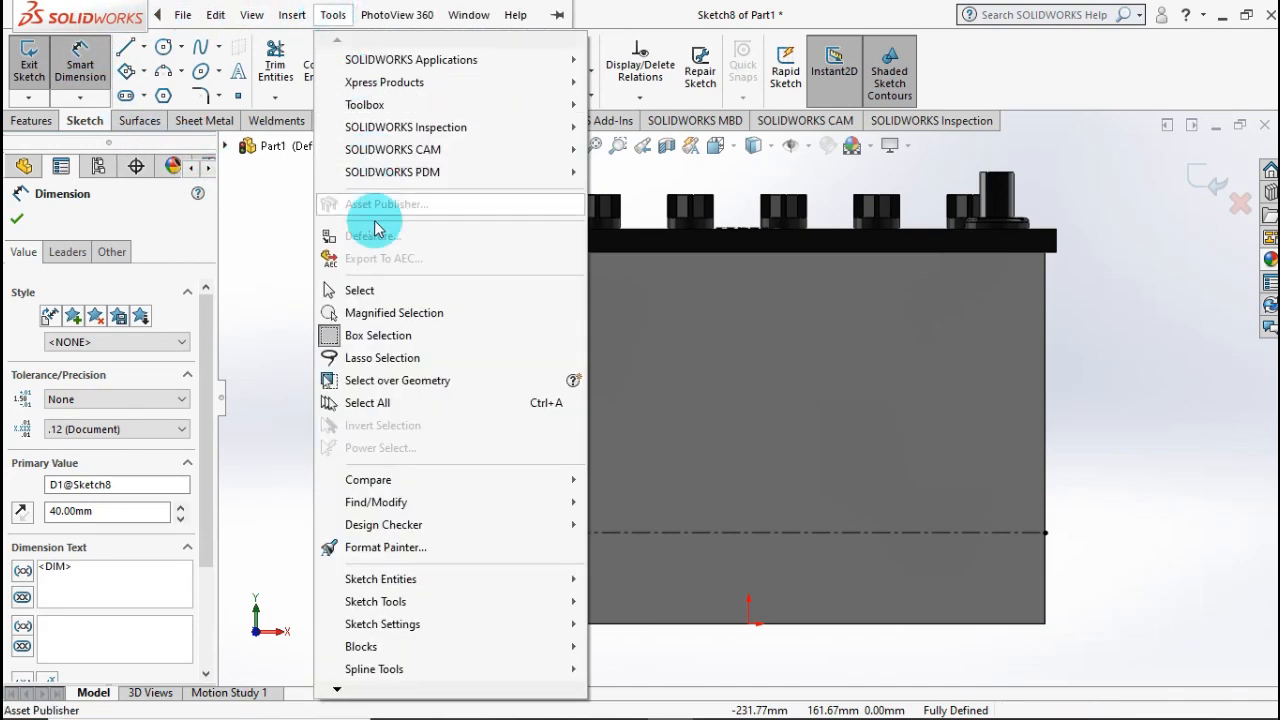
mouse_move(531, 582)
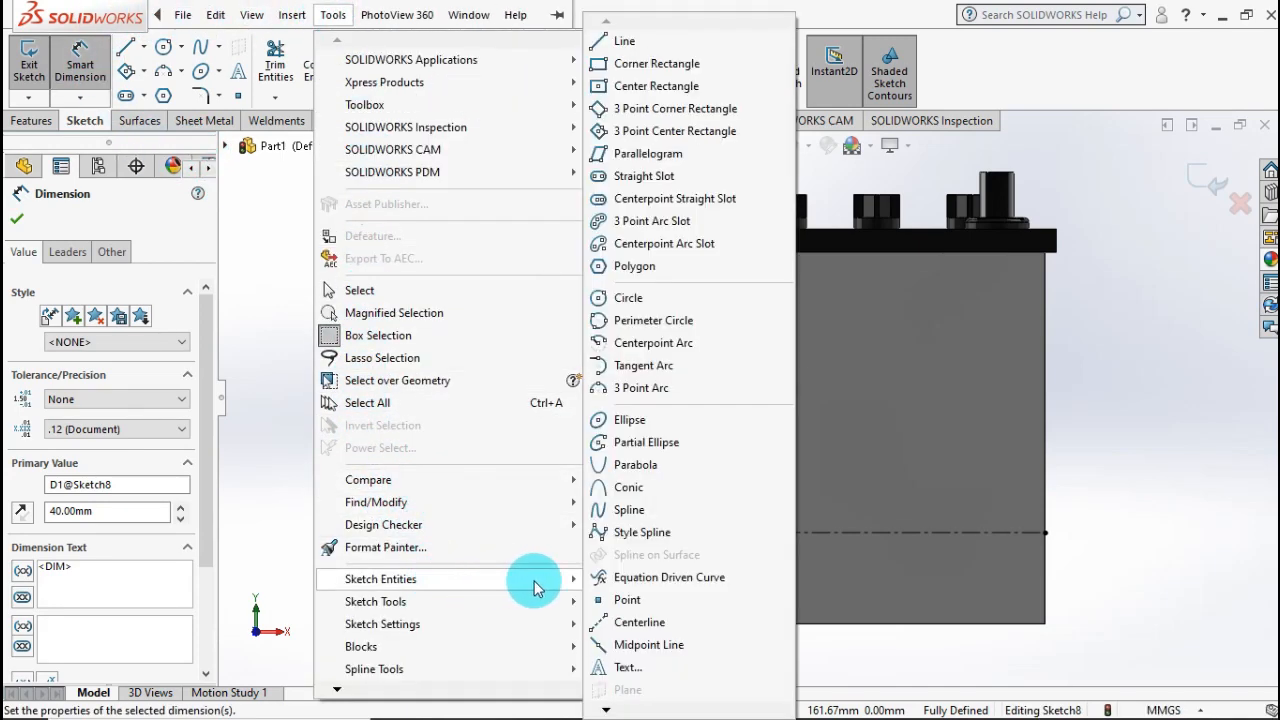
left_click(624, 665)
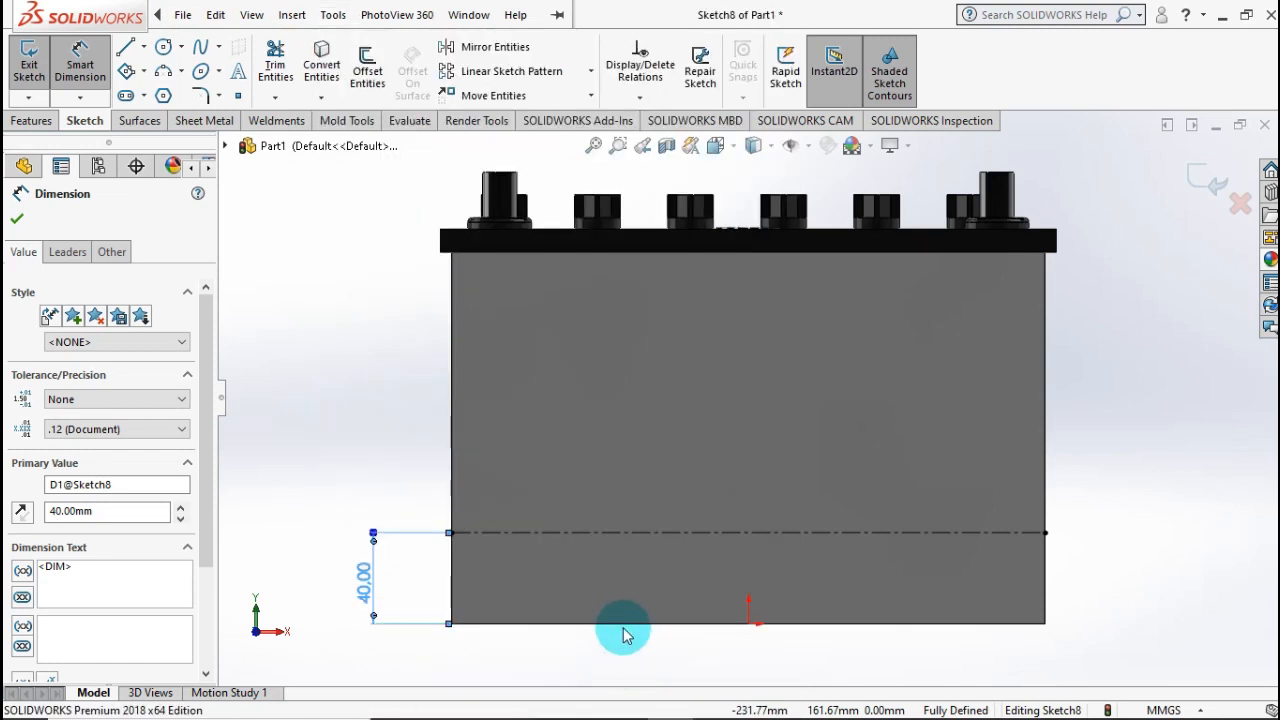
left_click(679, 533)
left_click(79, 360)
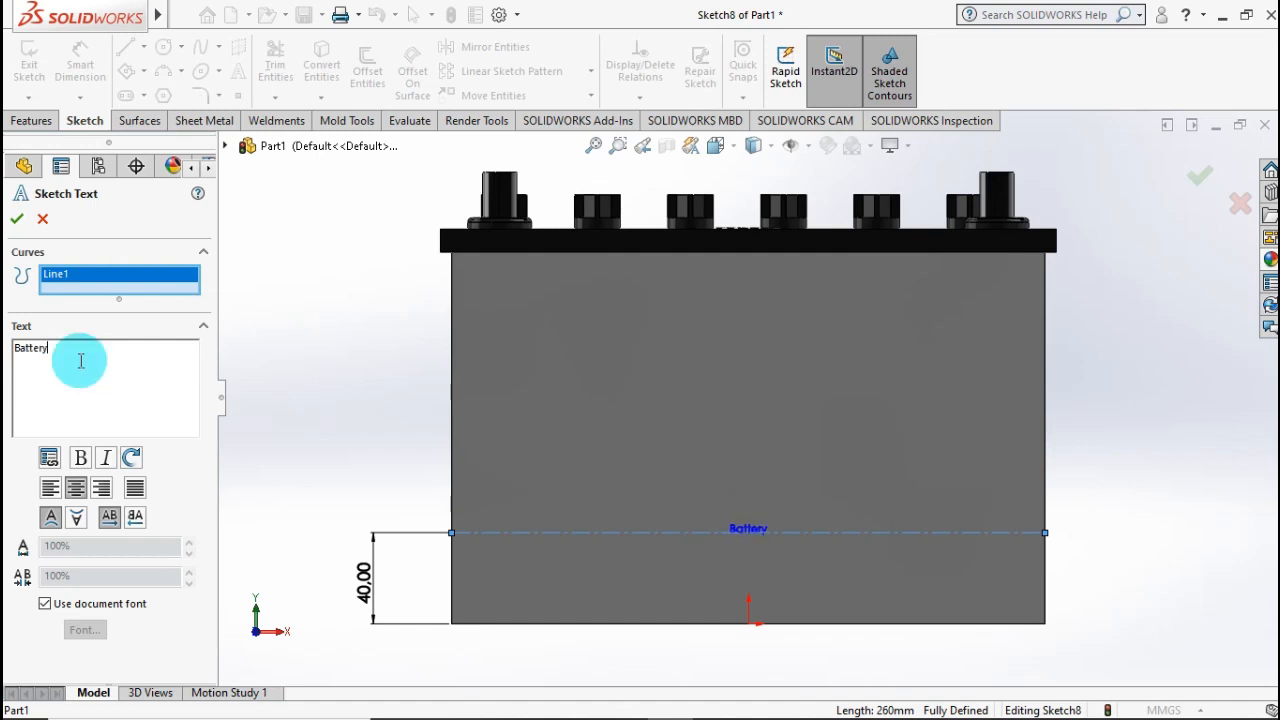
- Give the Battery text a custom font with a larger point size, 200% width factor and 120% character spacing
left_click(45, 603)
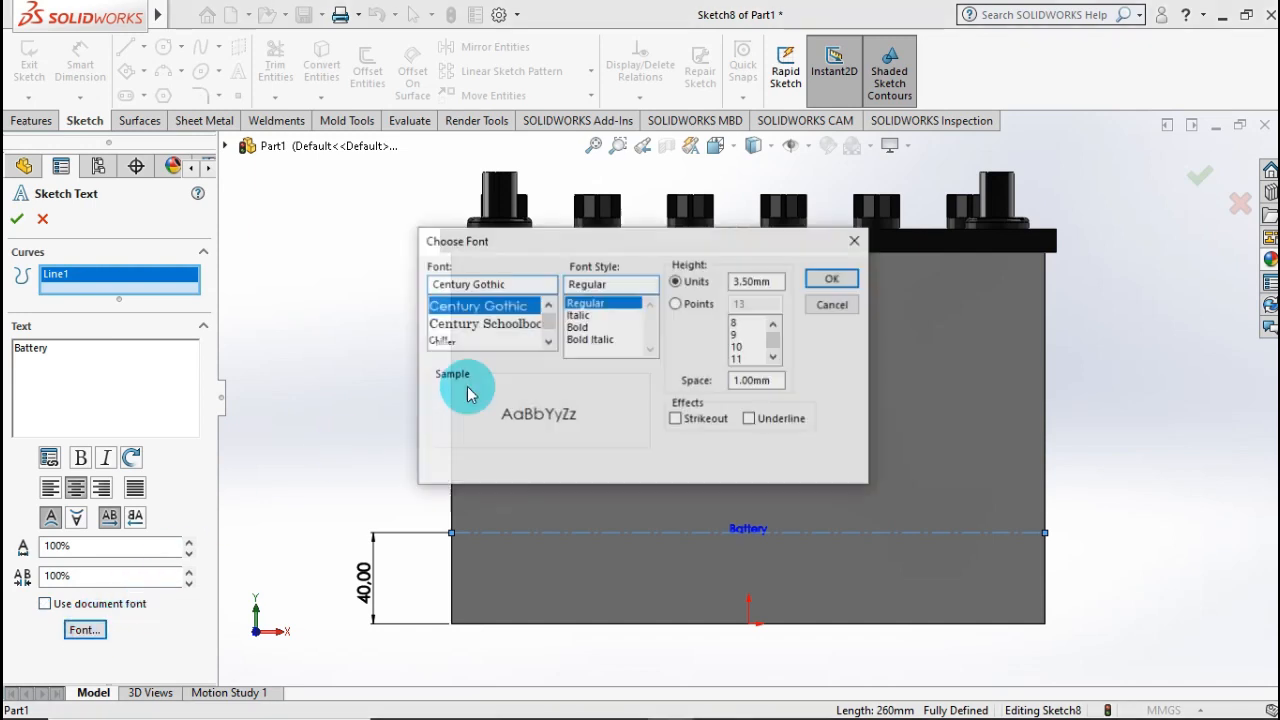
left_click(698, 303)
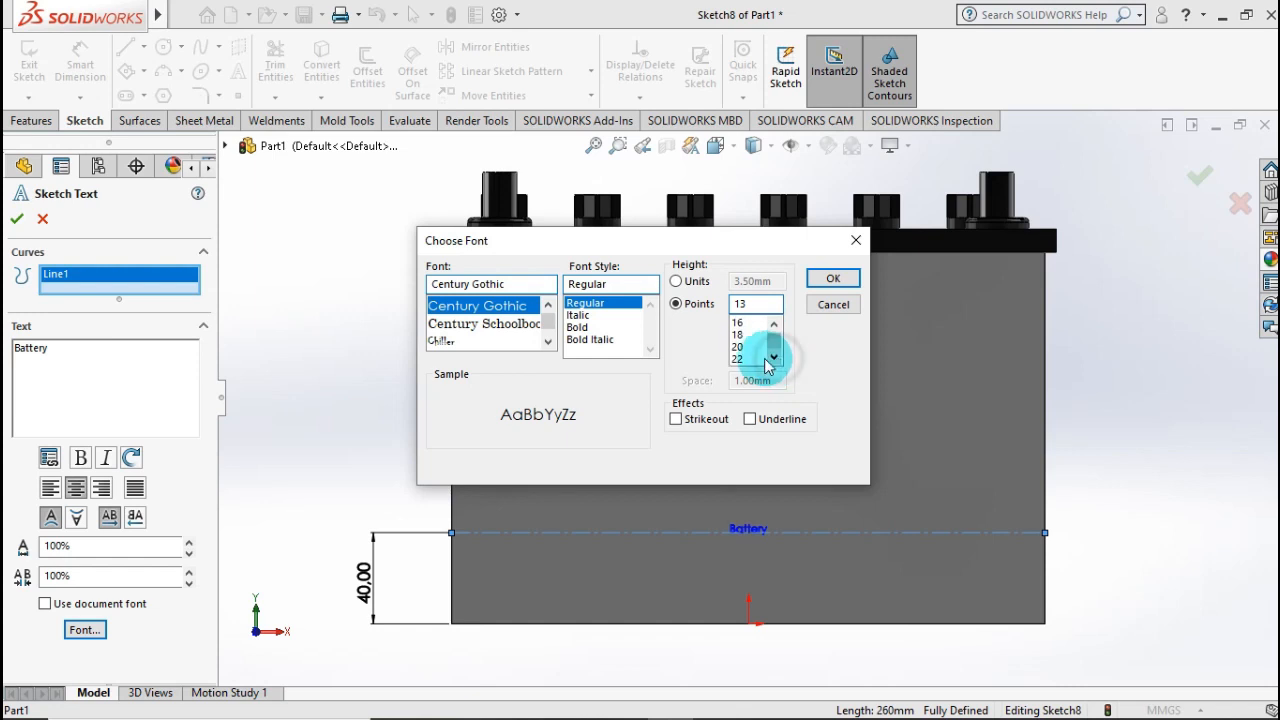
left_click(834, 278)
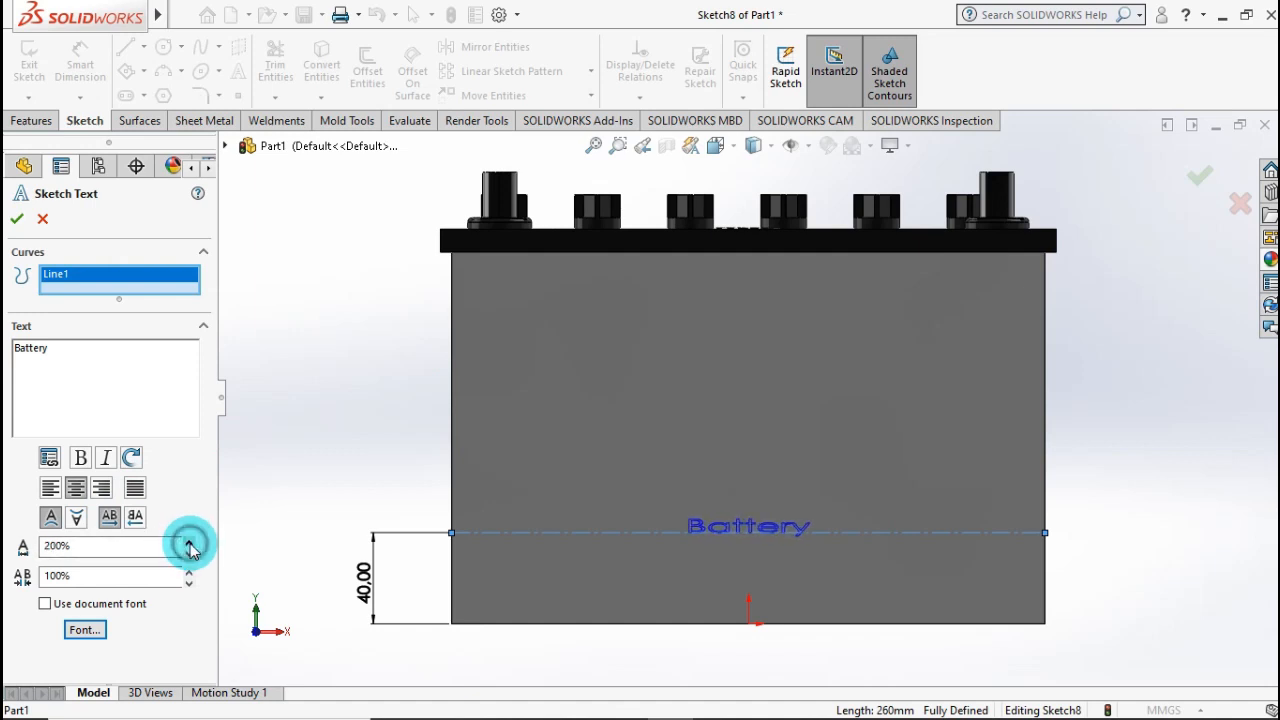
left_click(85, 629)
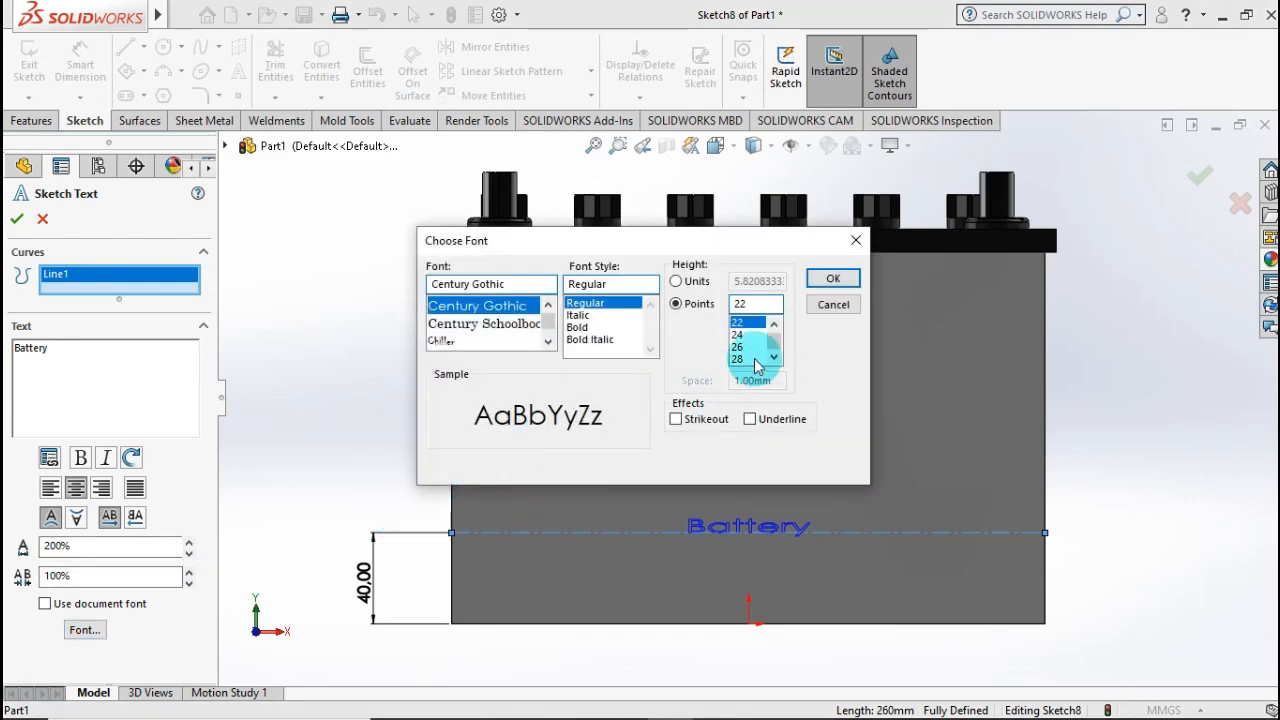
left_click(831, 278)
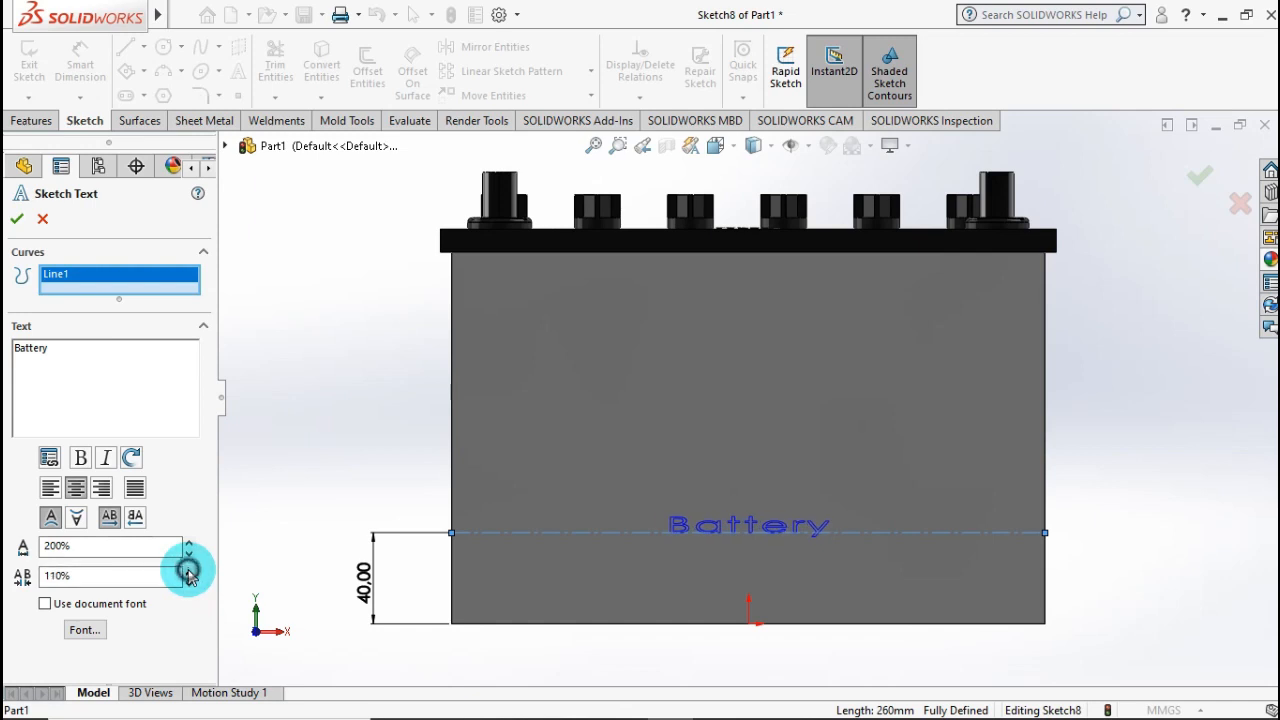
left_click(68, 538)
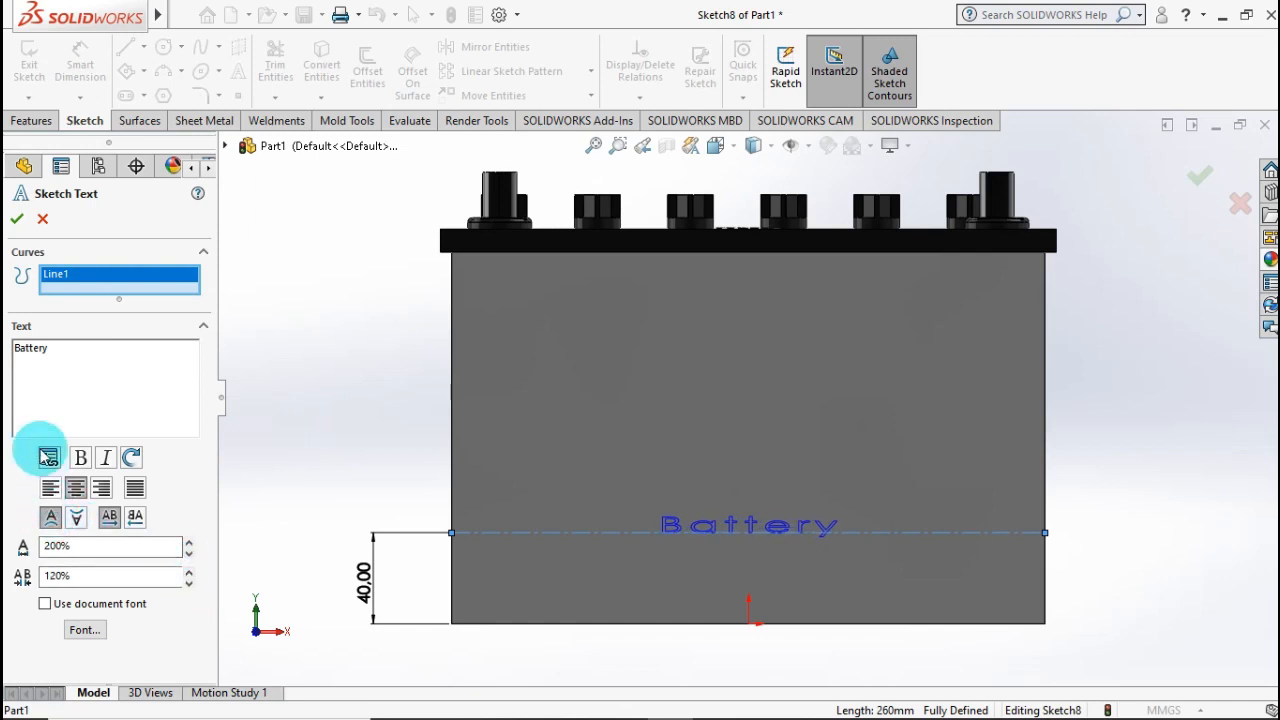
left_click(20, 224)
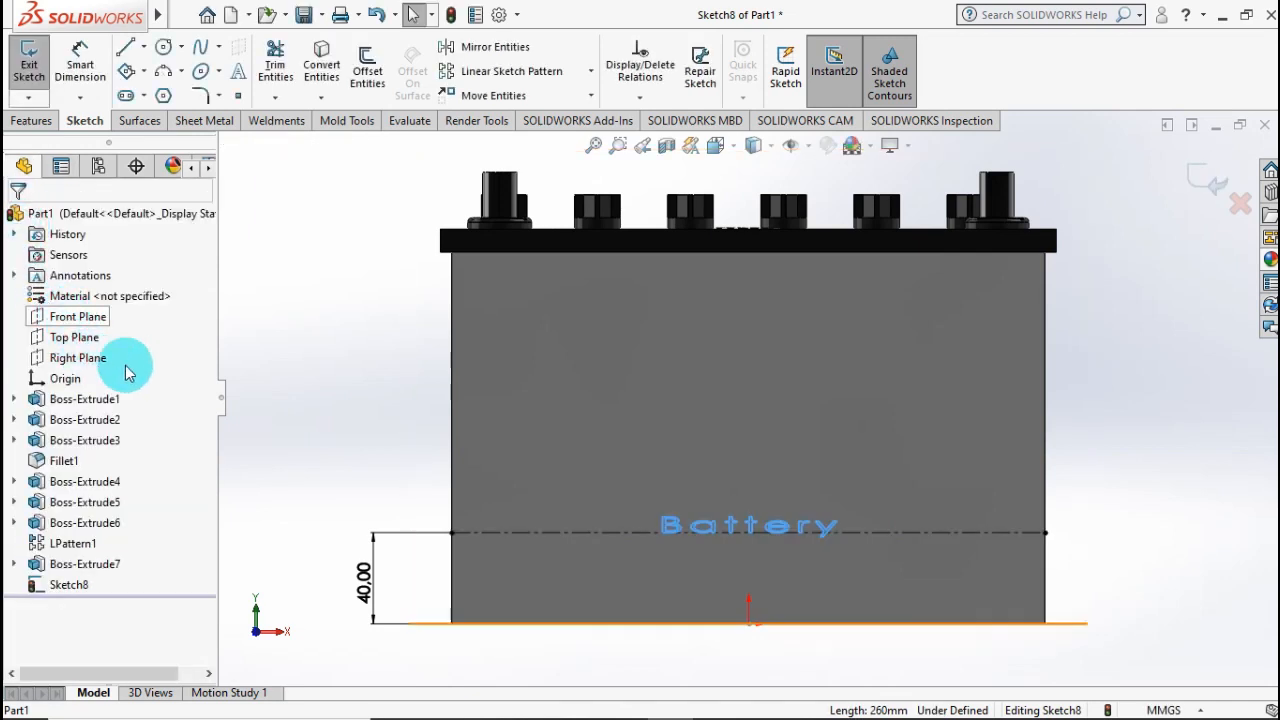
- Extrude the Battery text sketch as a blind boss 0.5 mm deep, merged with the body
left_click(46, 128)
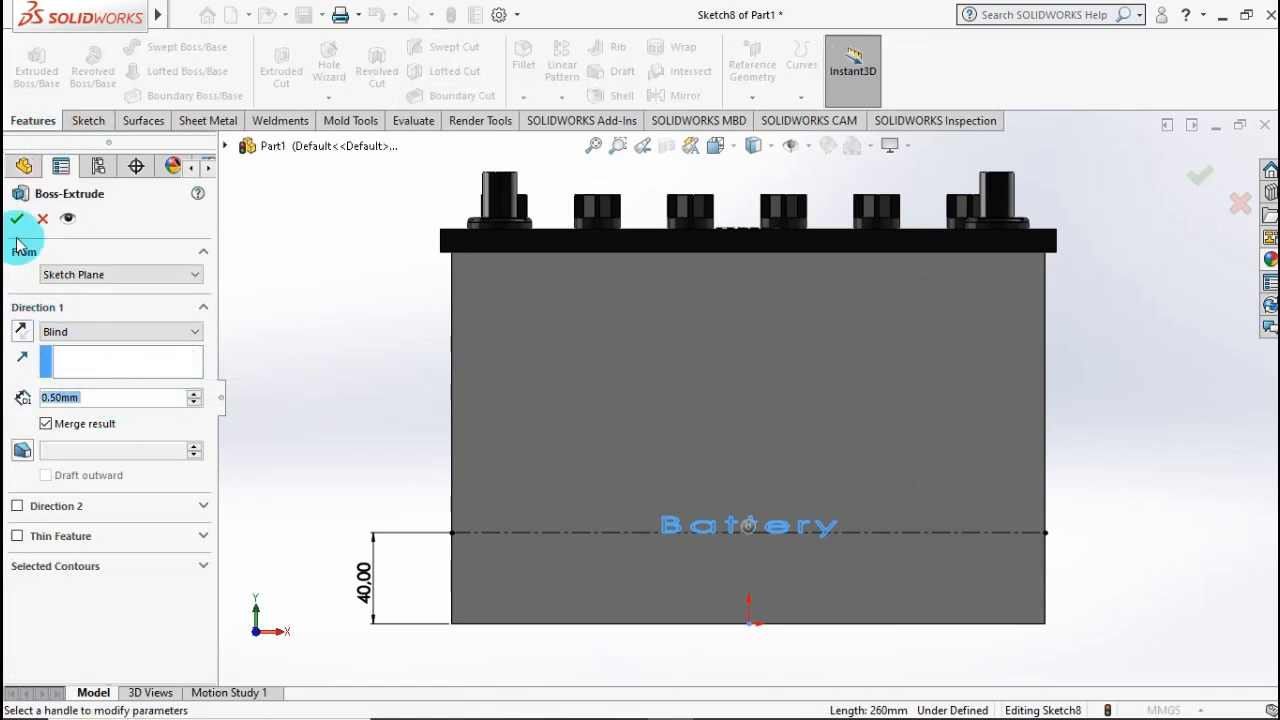
left_click(17, 222)
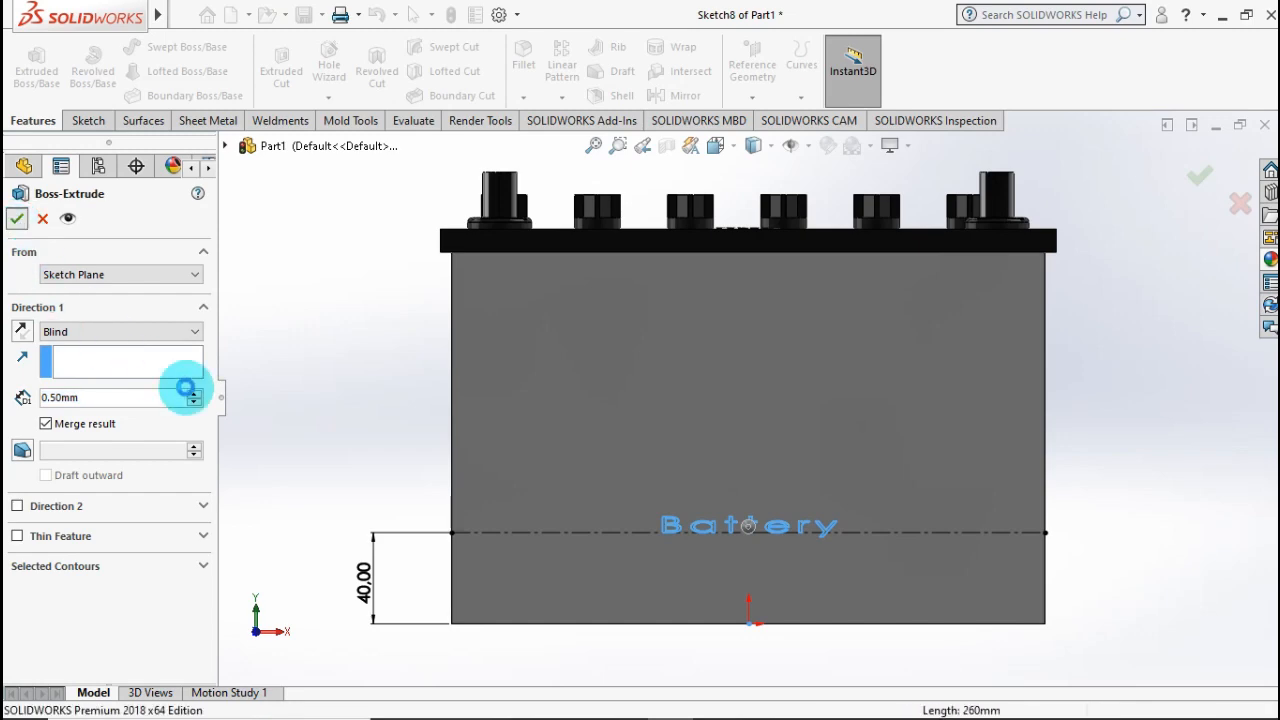
- Apply the Recycling decal from the decal library to the battery body's front face
left_click(371, 390)
mouse_move(371, 391)
middle_mouse_down()
mouse_move(318, 460)
mouse_move(303, 446)
mouse_move(354, 380)
mouse_move(363, 394)
mouse_move(321, 401)
middle_mouse_up()
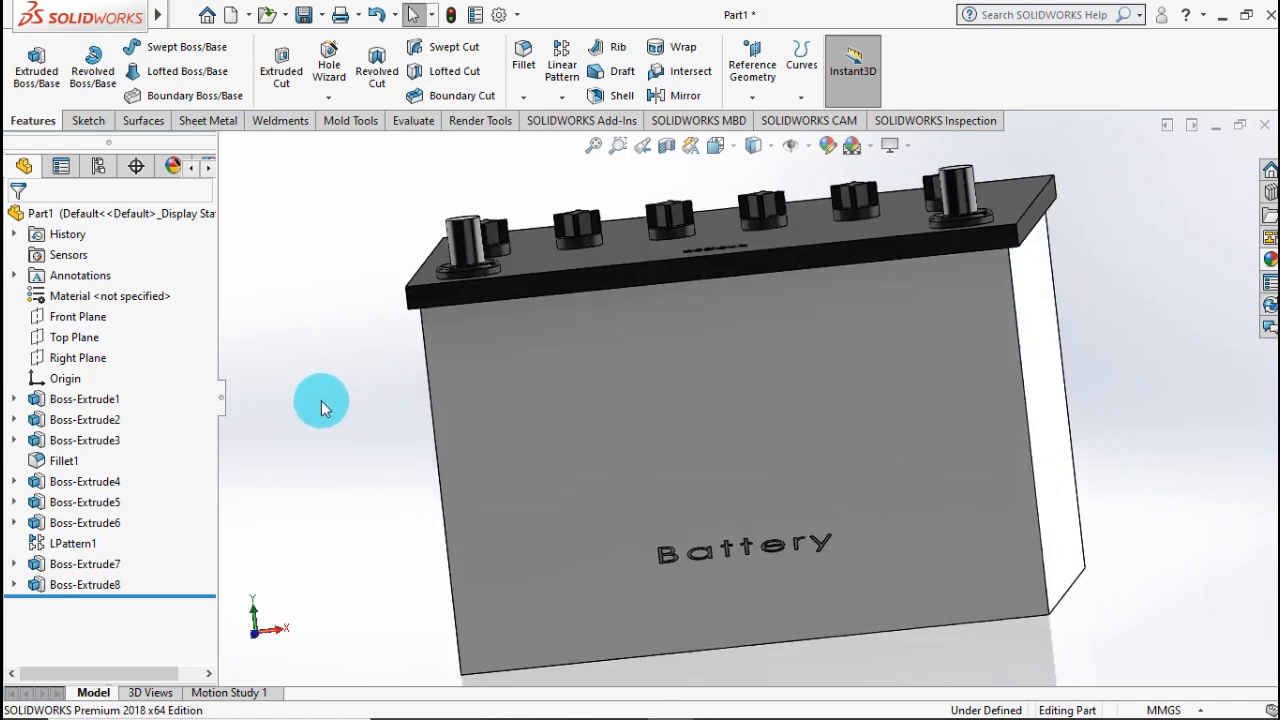
key("ctrl+7")
left_click(393, 282)
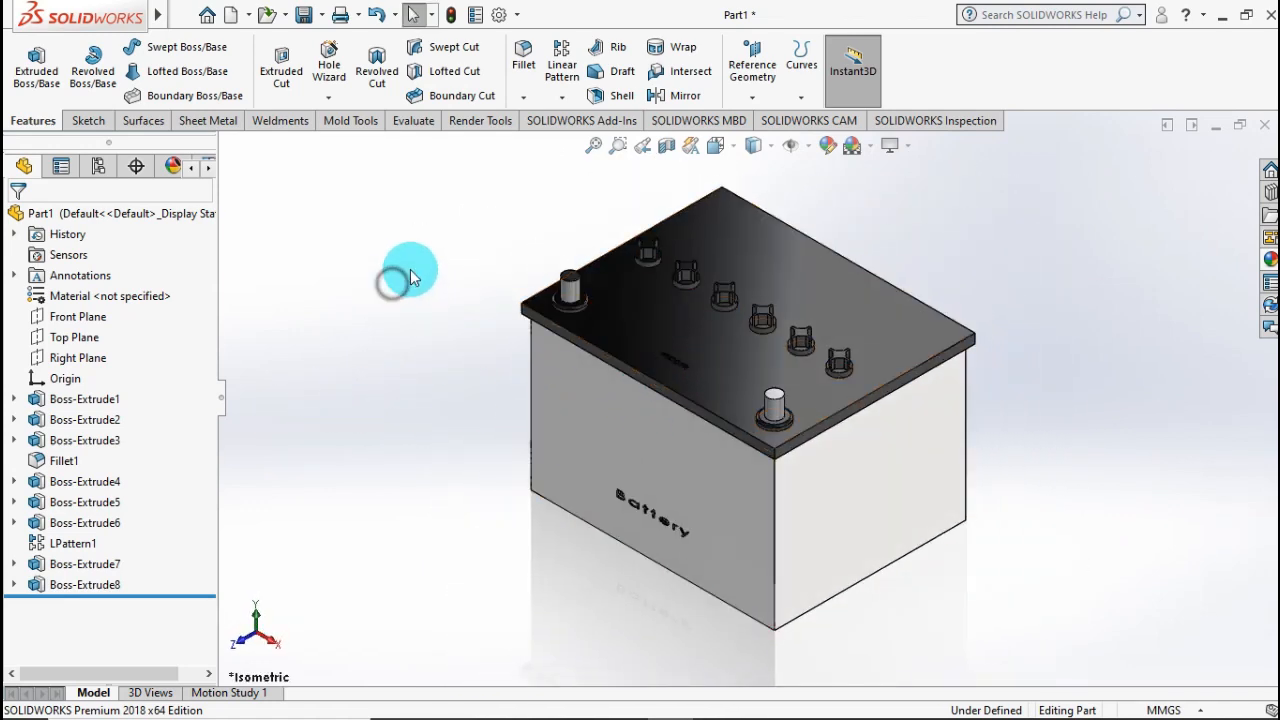
left_click(1270, 260)
left_click(1078, 232)
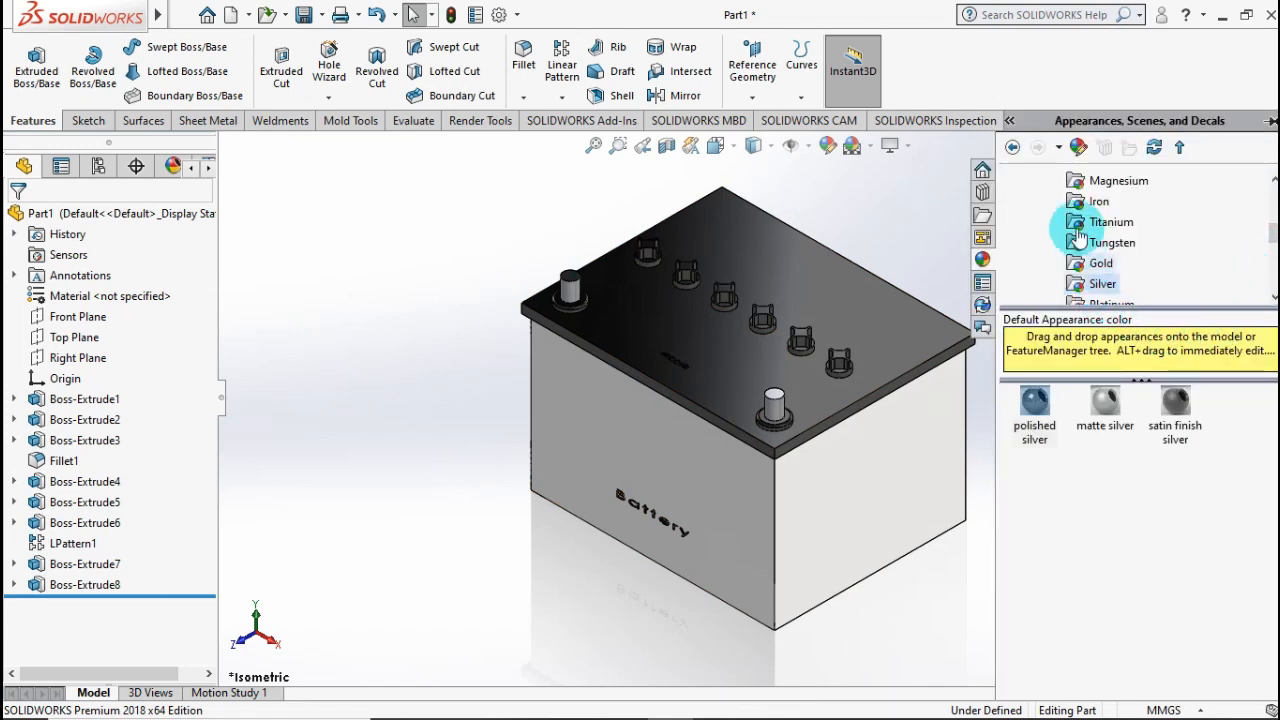
scroll(1060, 225, "up", 4)
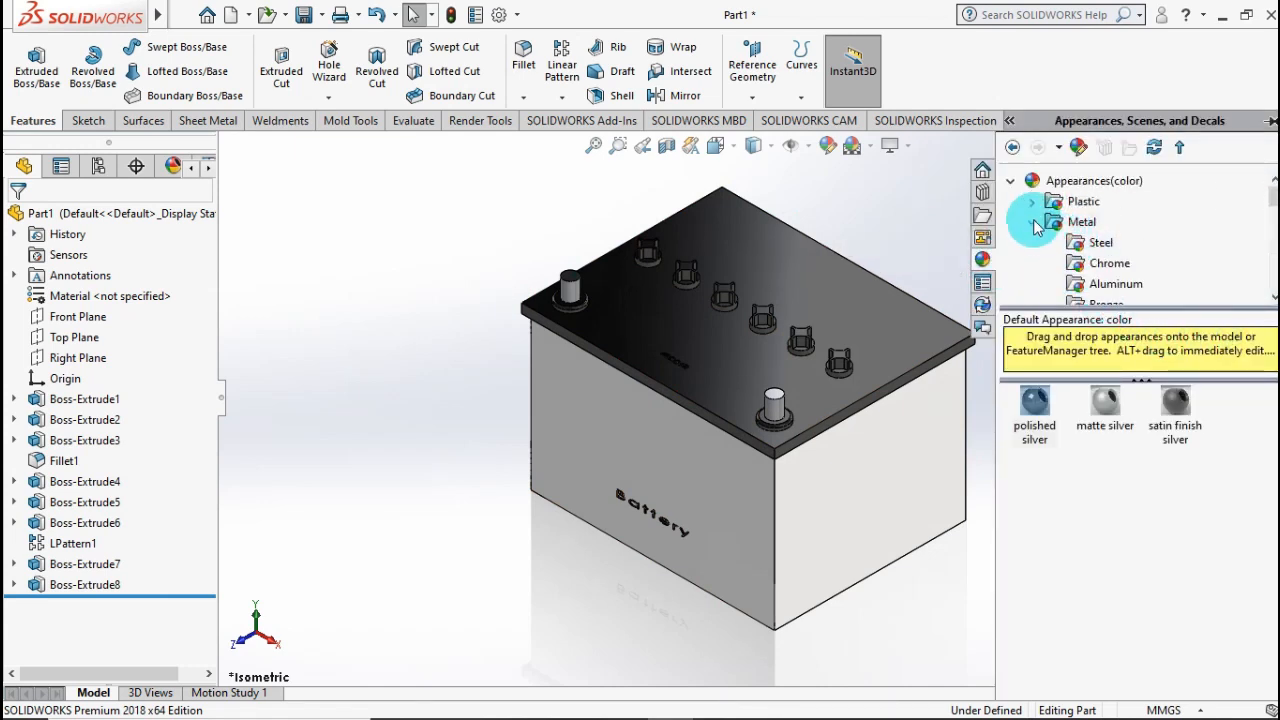
left_click(1011, 181)
left_click(1030, 226)
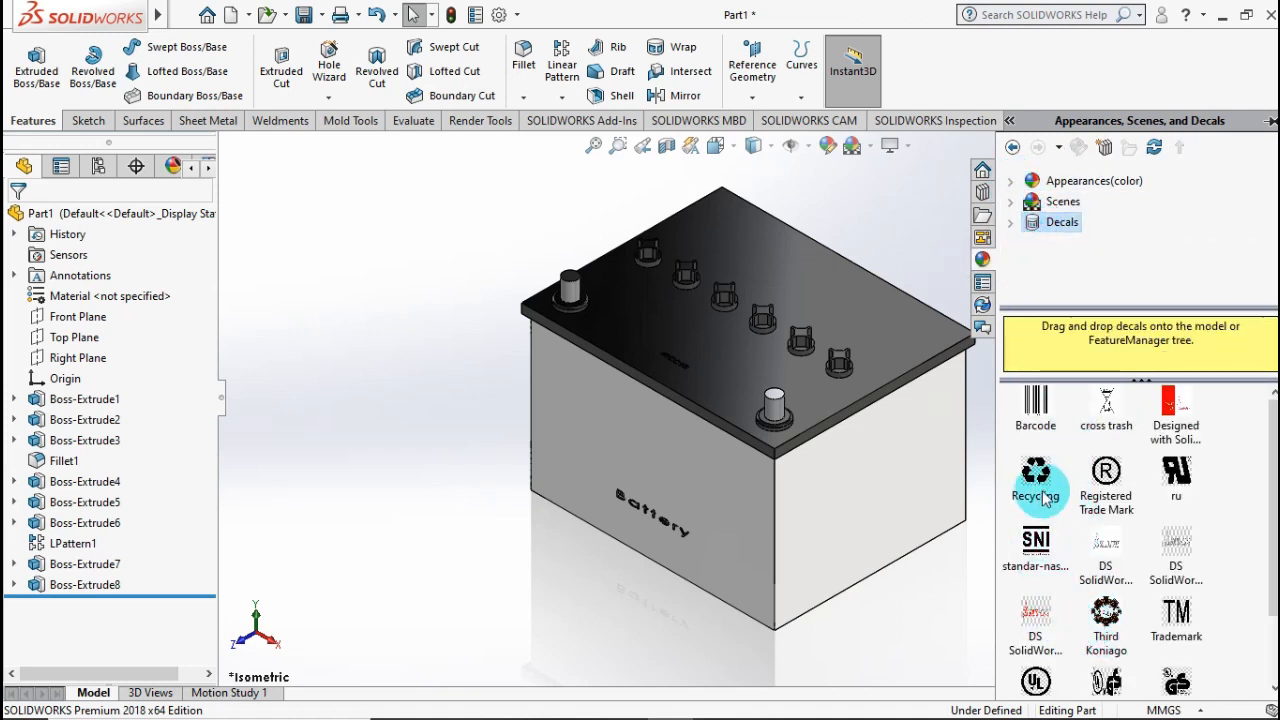
left_click_drag(1035, 470, 572, 397)
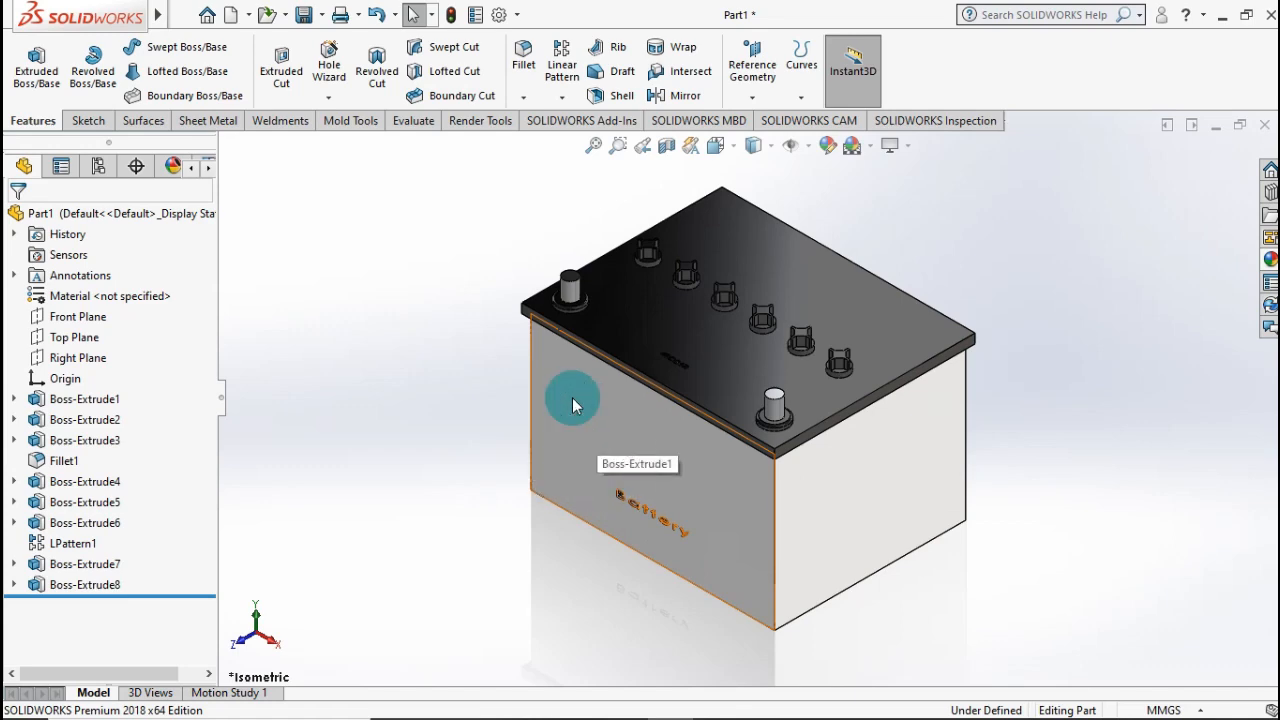
left_click(649, 416)
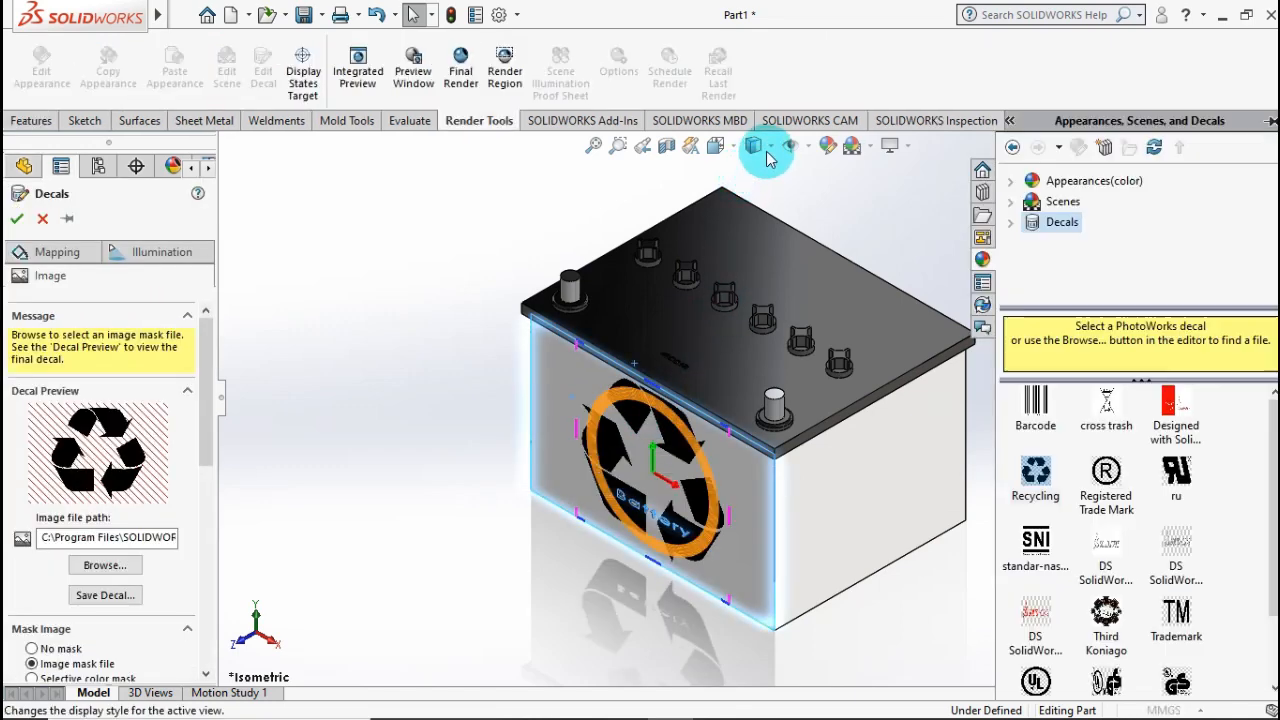
- Shrink the Recycling decal to a small symbol and place it in the upper-left corner of the front face
left_click(716, 145)
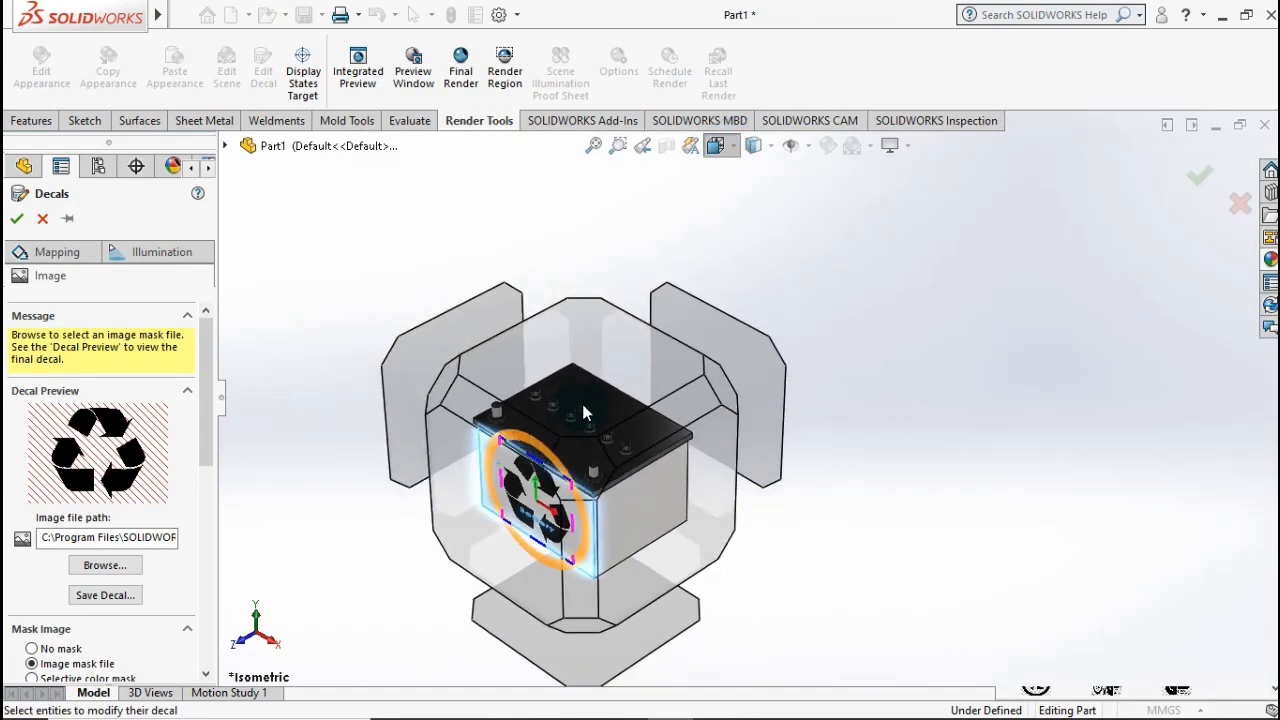
left_click(491, 470)
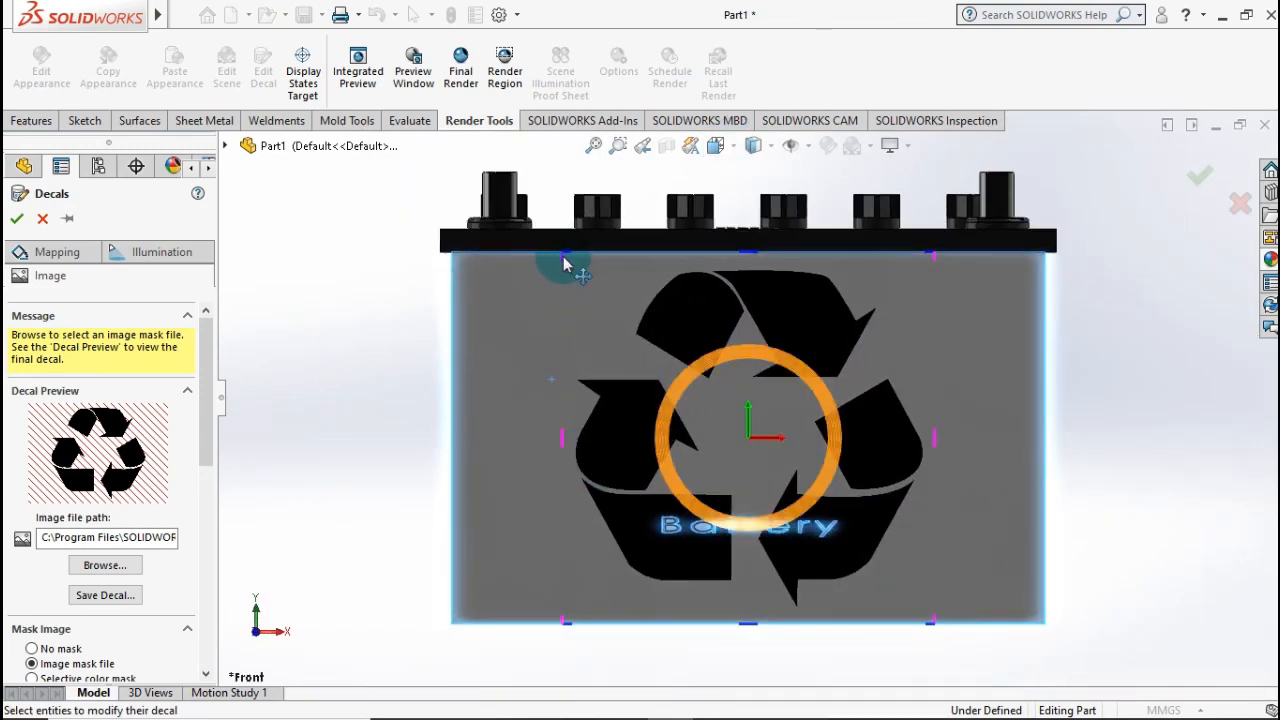
left_click_drag(561, 256, 707, 402)
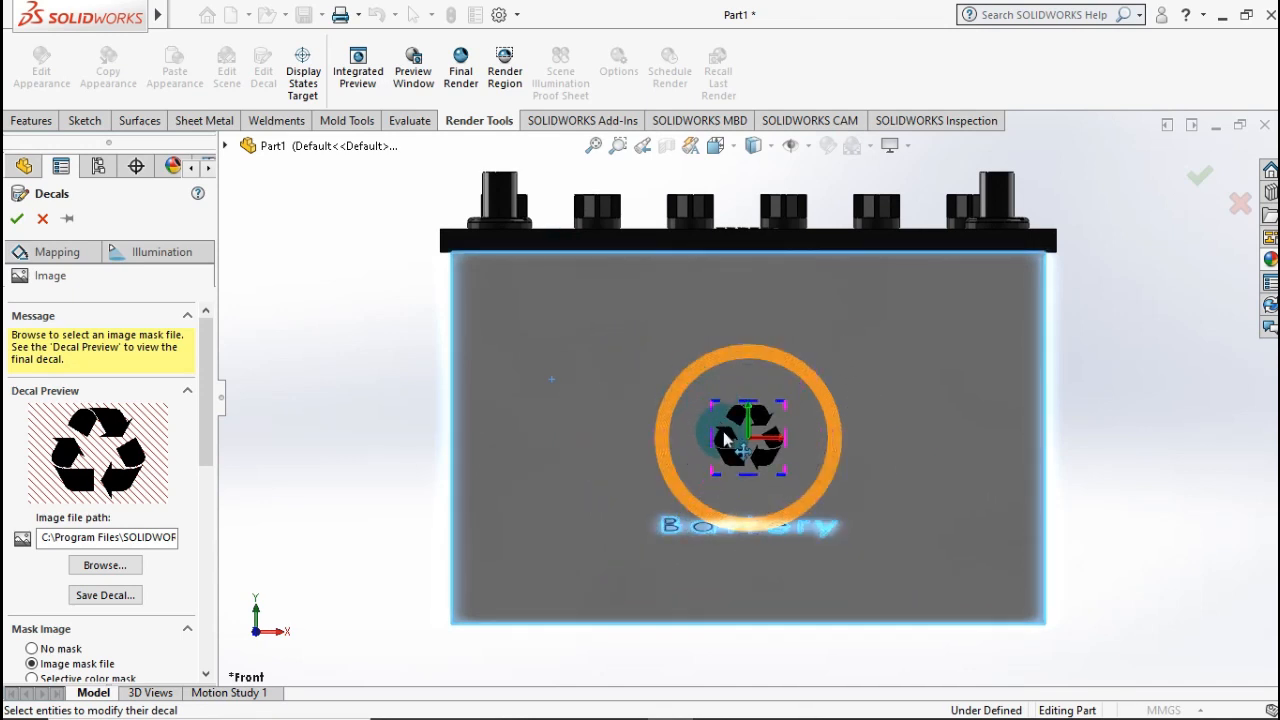
left_click_drag(530, 311, 437, 268)
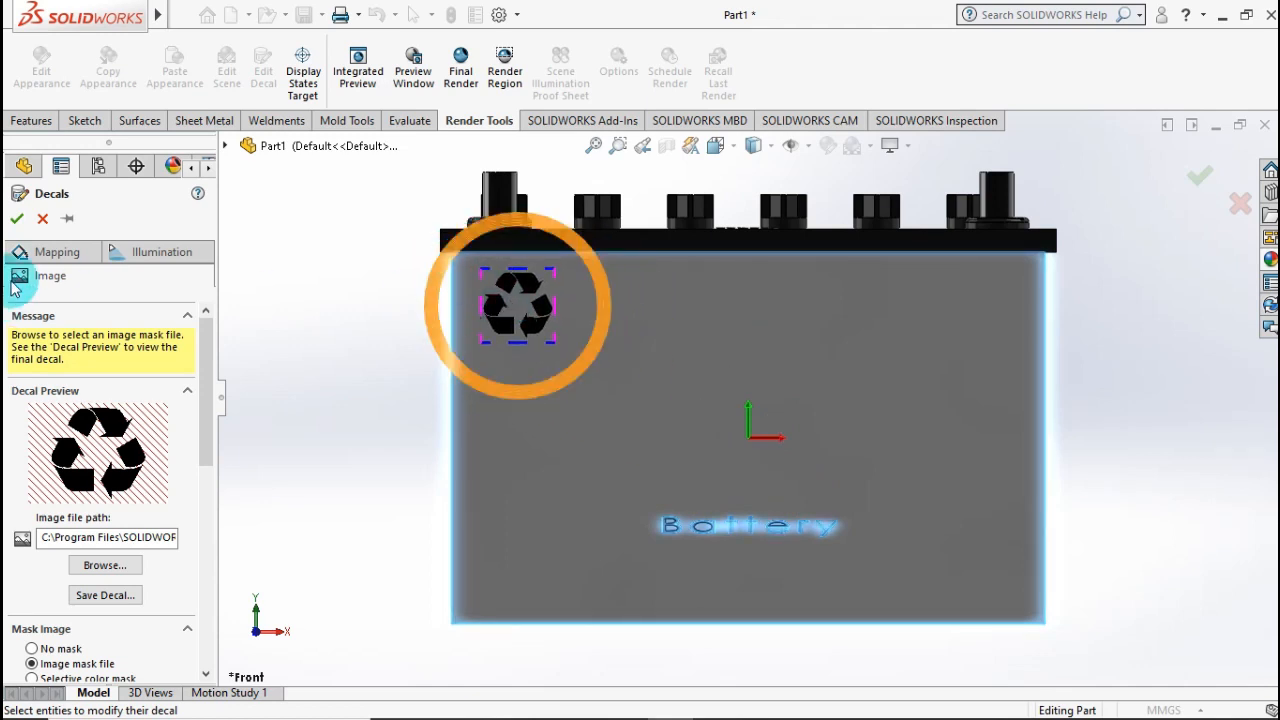
left_click(17, 222)
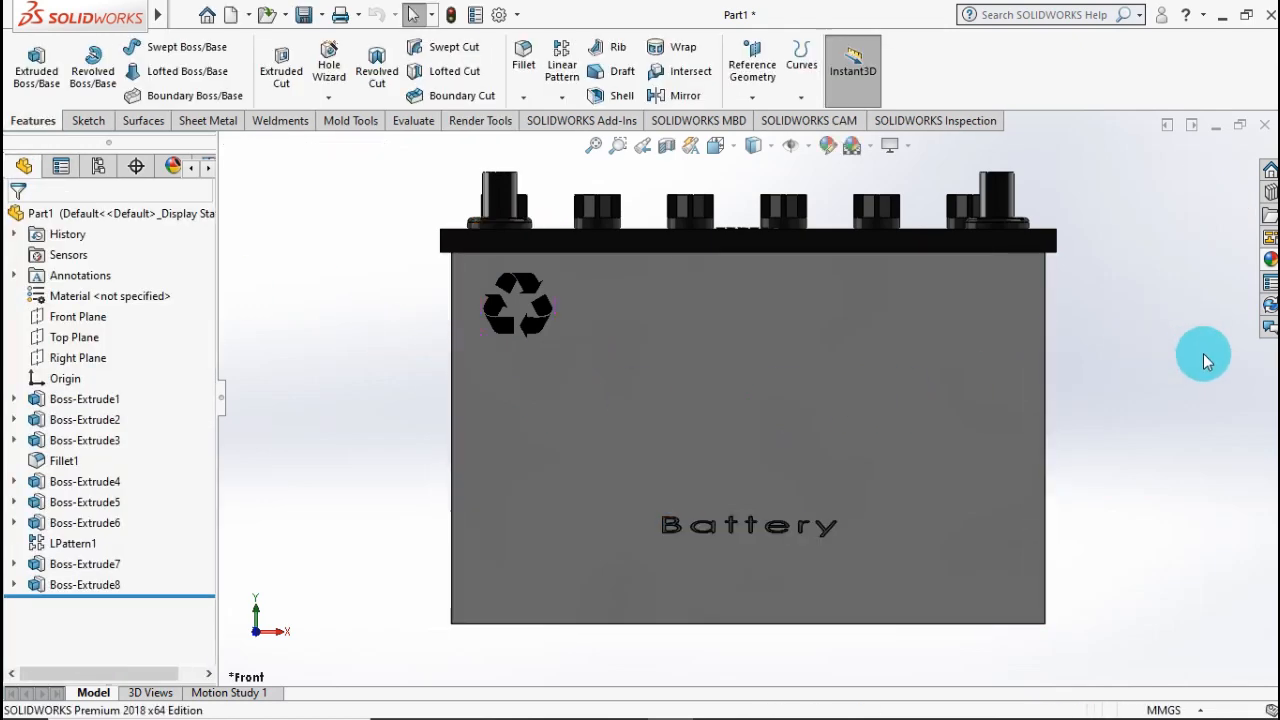
- Apply the cross trash decal to the front face, shrunk to a small symbol just right of the recycling symbol
left_click(1269, 259)
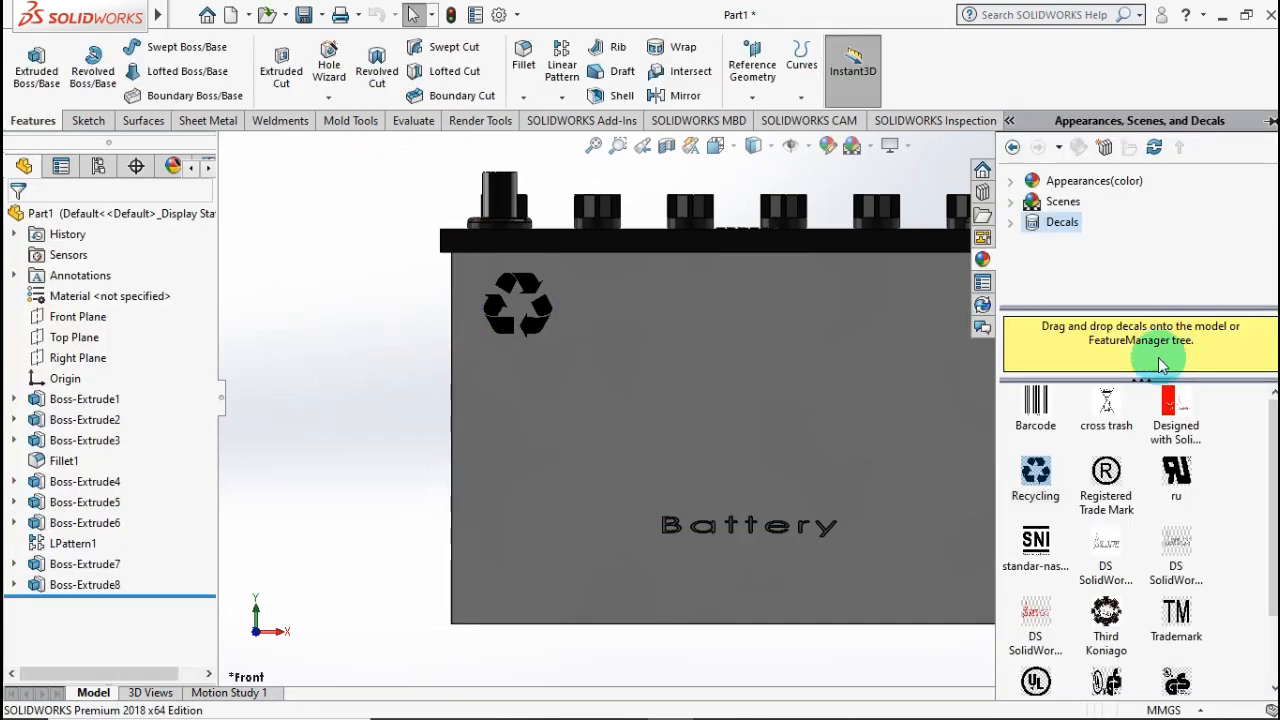
left_click_drag(1106, 403, 693, 382)
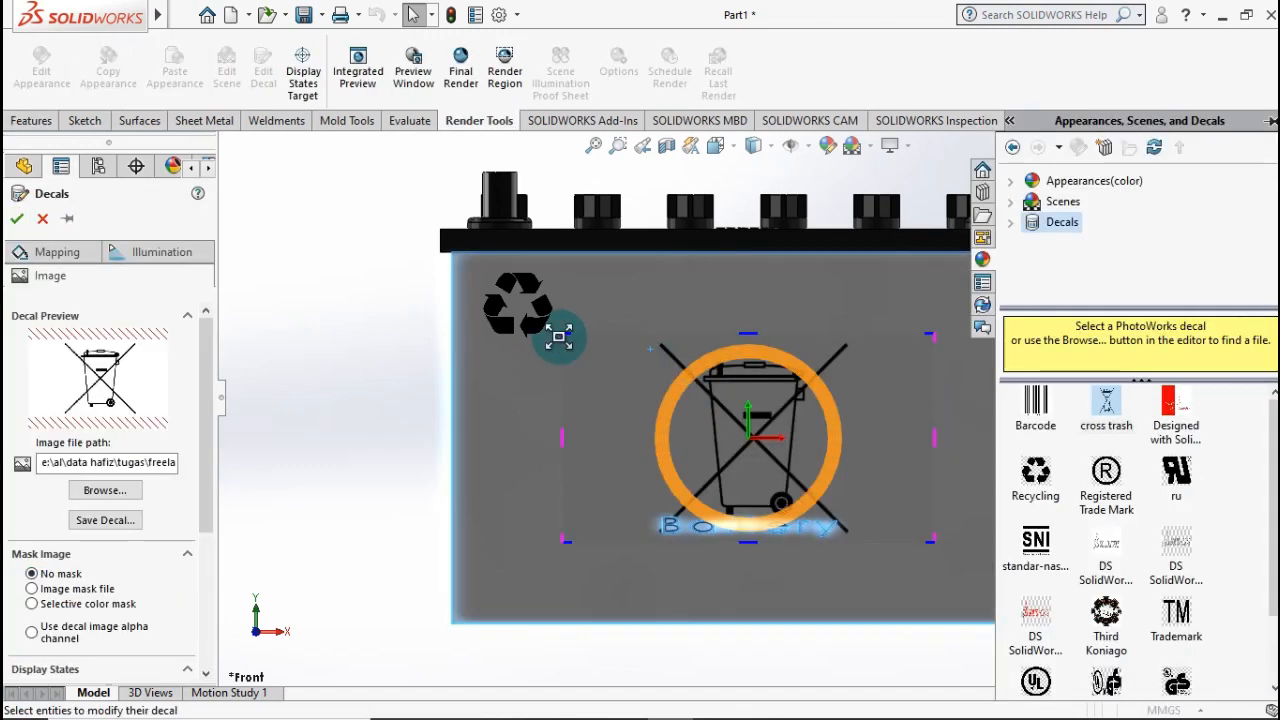
left_click_drag(566, 338, 684, 398)
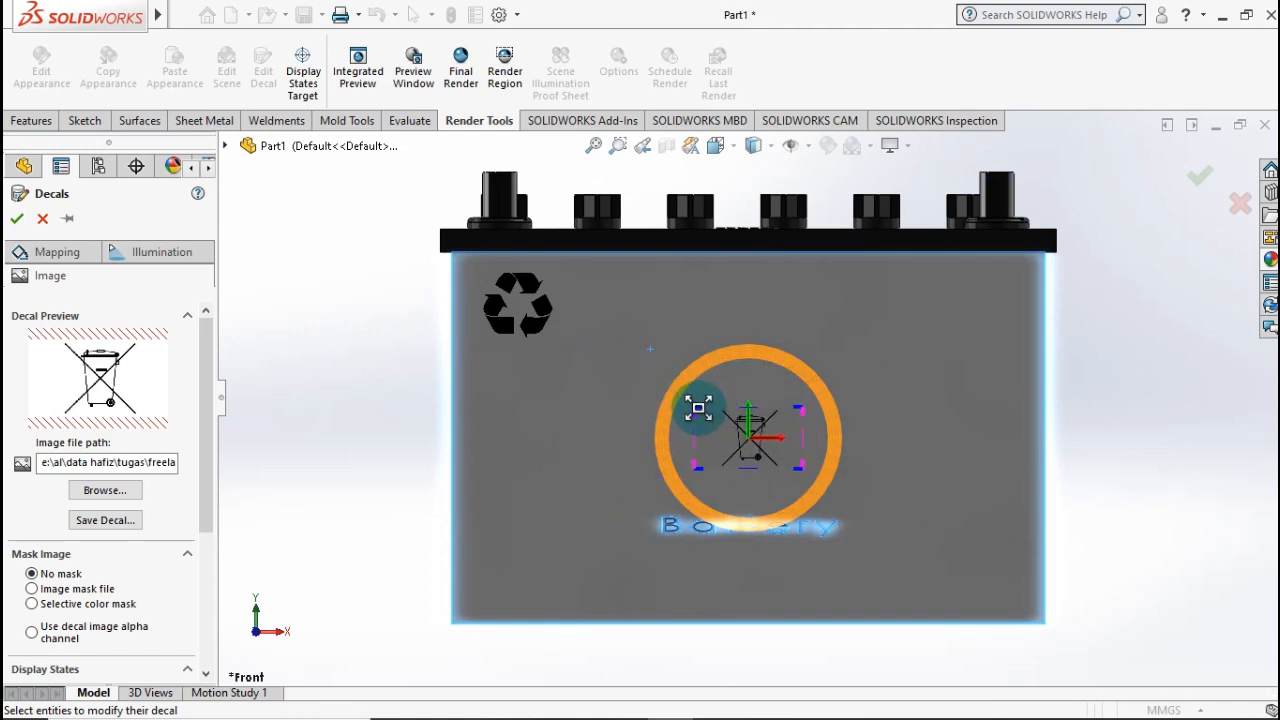
left_click_drag(698, 407, 561, 277)
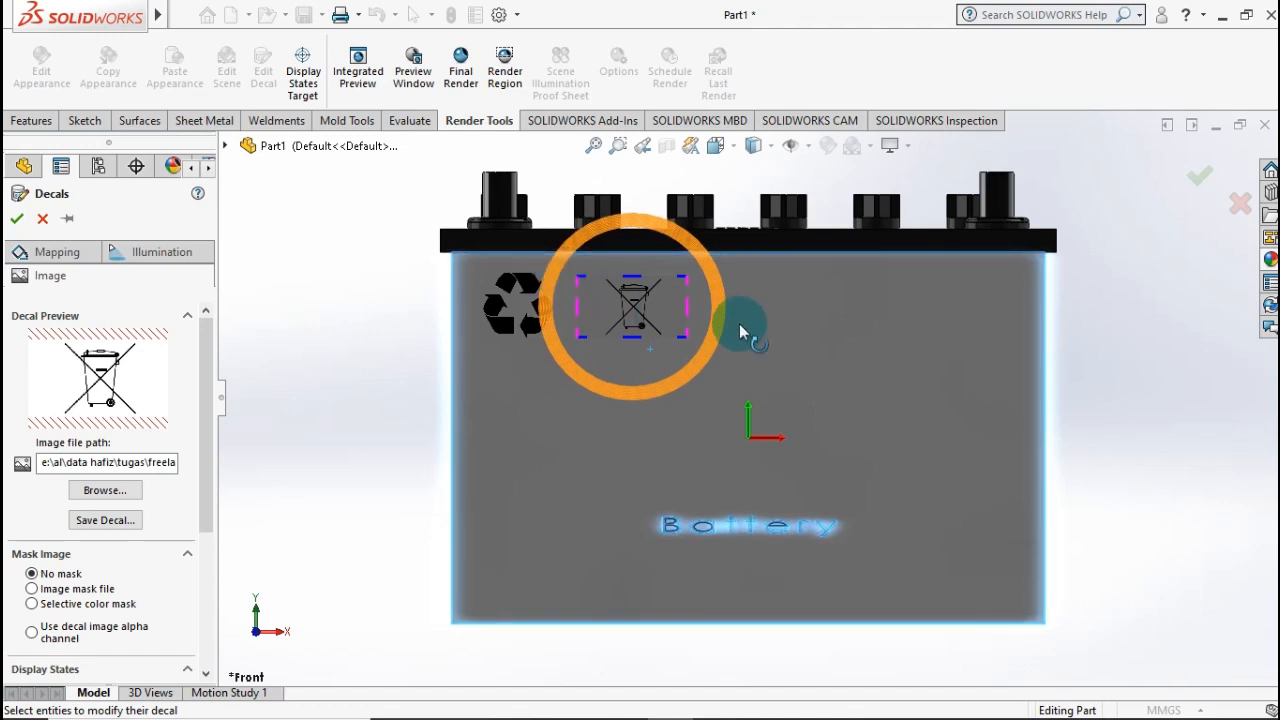
left_click(22, 218)
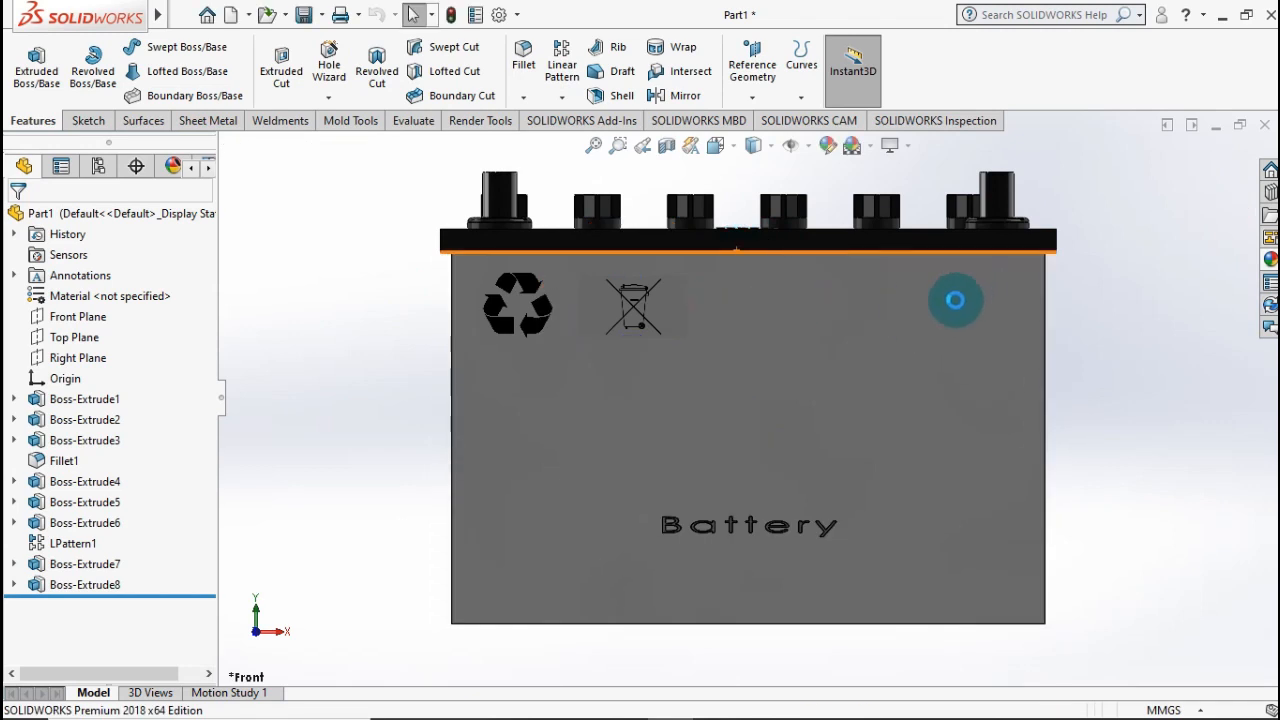
- Apply the SNI standard decal to the front face, reduced in size and placed right of the crossed-out bin symbol
left_click(1270, 259)
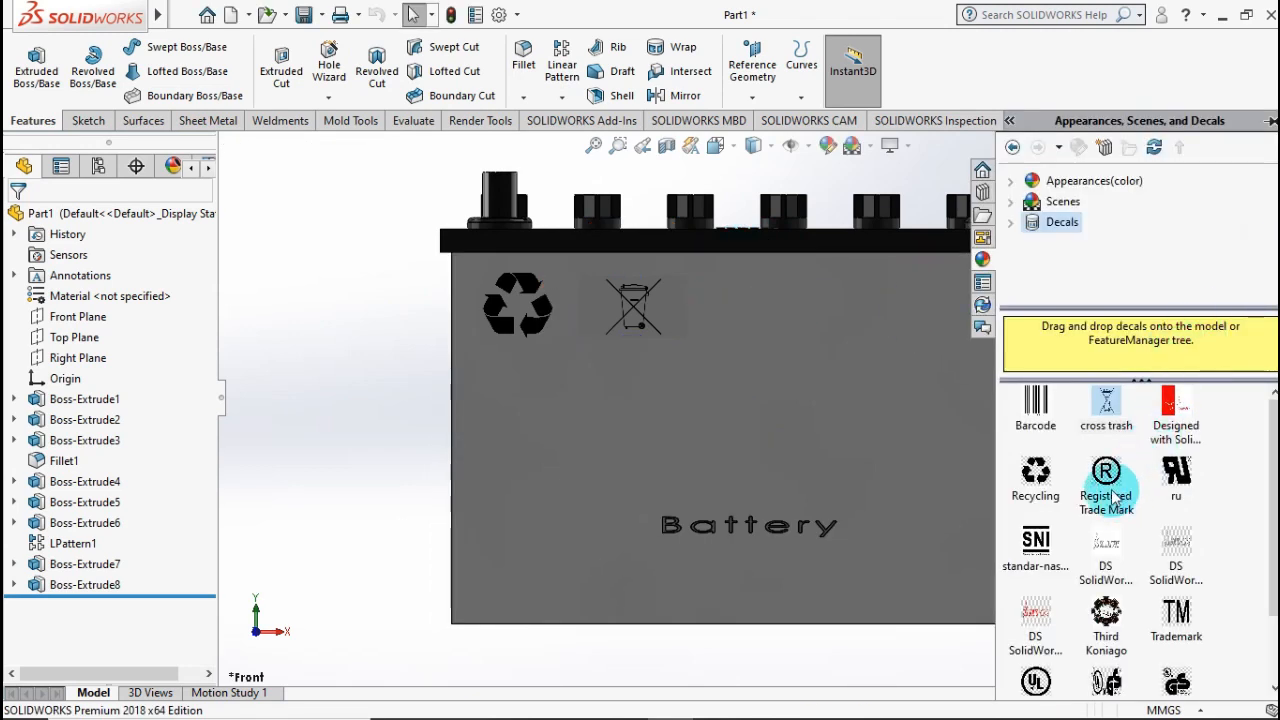
left_click_drag(1042, 545, 762, 420)
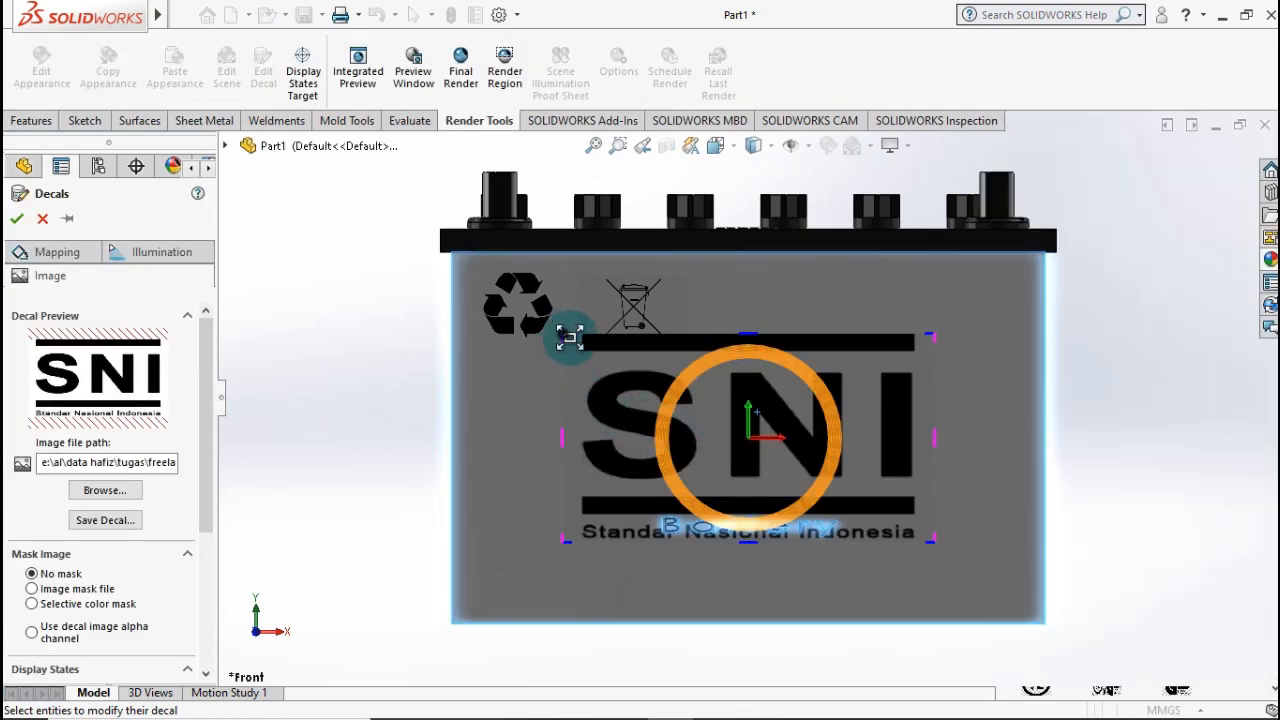
left_click_drag(567, 335, 745, 285)
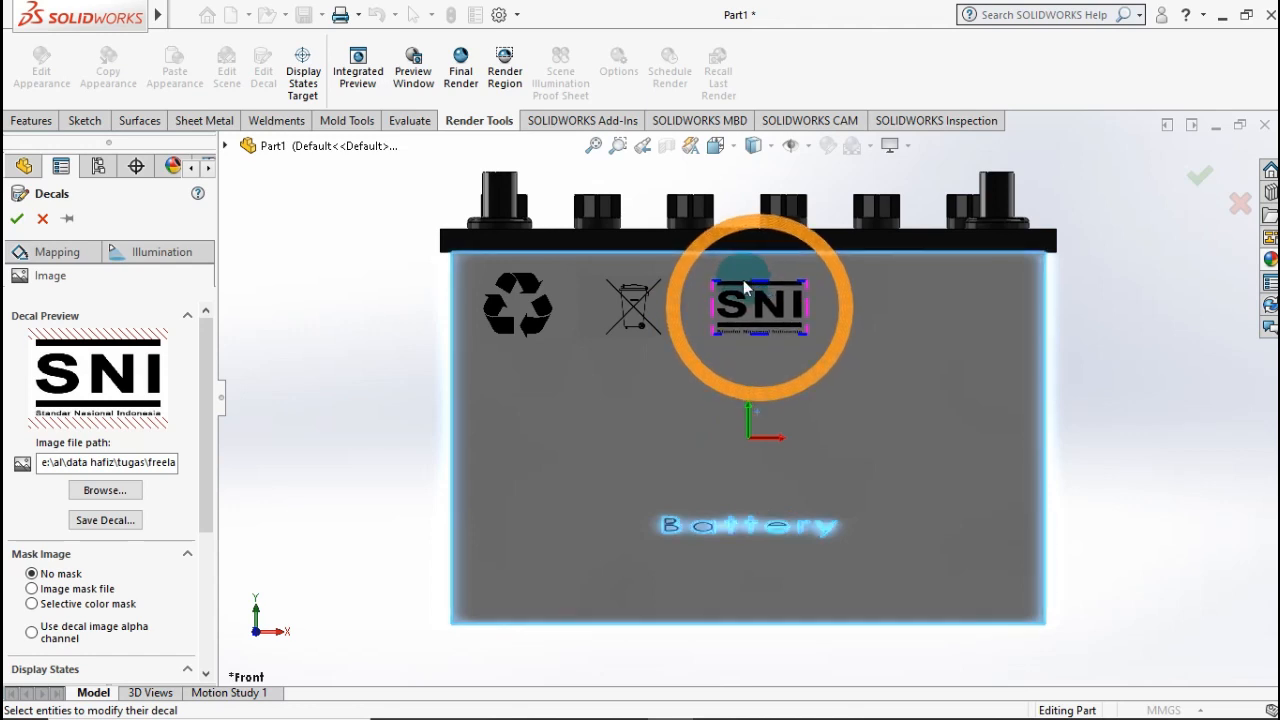
left_click(17, 224)
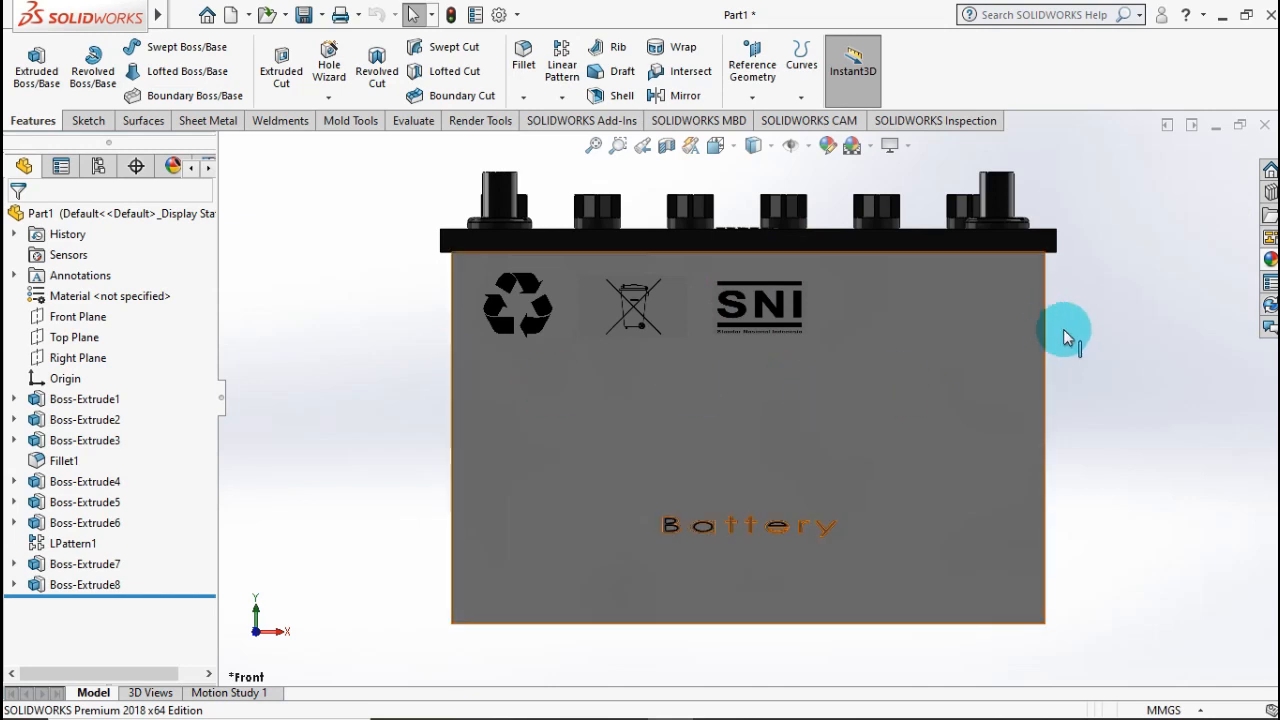
- Apply the Third Koniago decal to the front face, reduced and centered just above the Battery text
left_click(1270, 258)
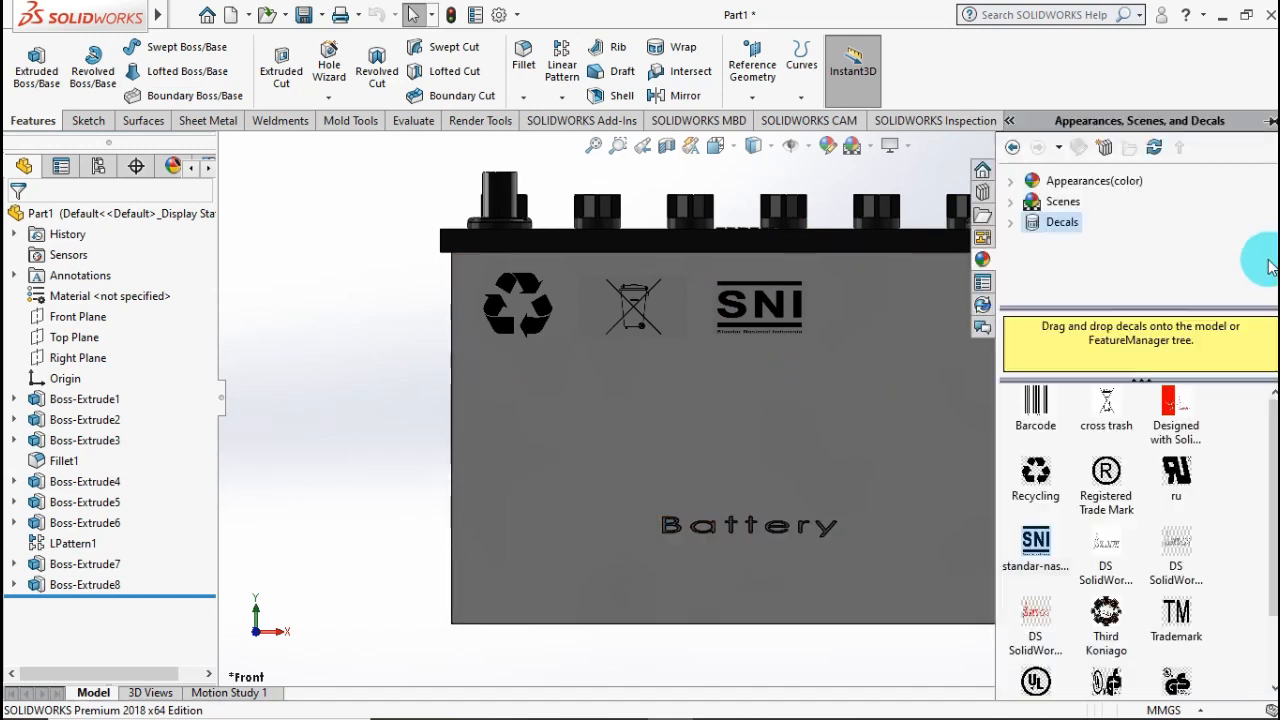
left_click_drag(1106, 618, 727, 418)
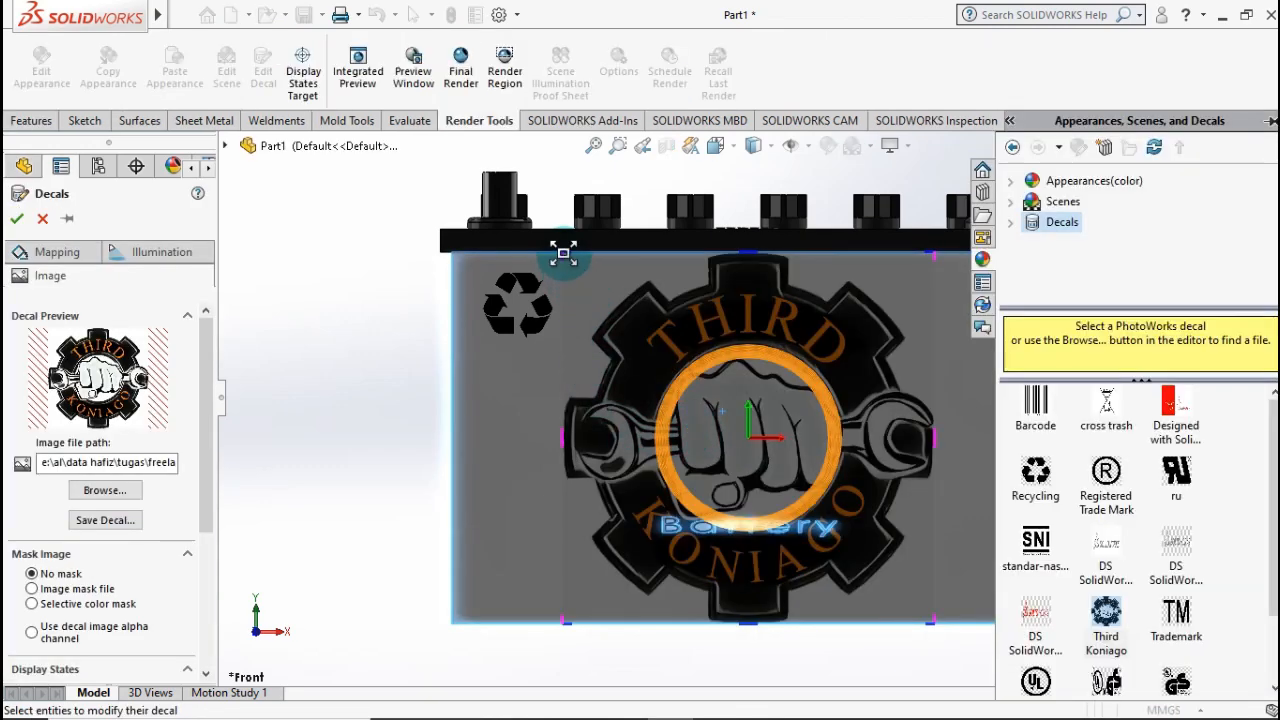
left_click_drag(563, 253, 669, 406)
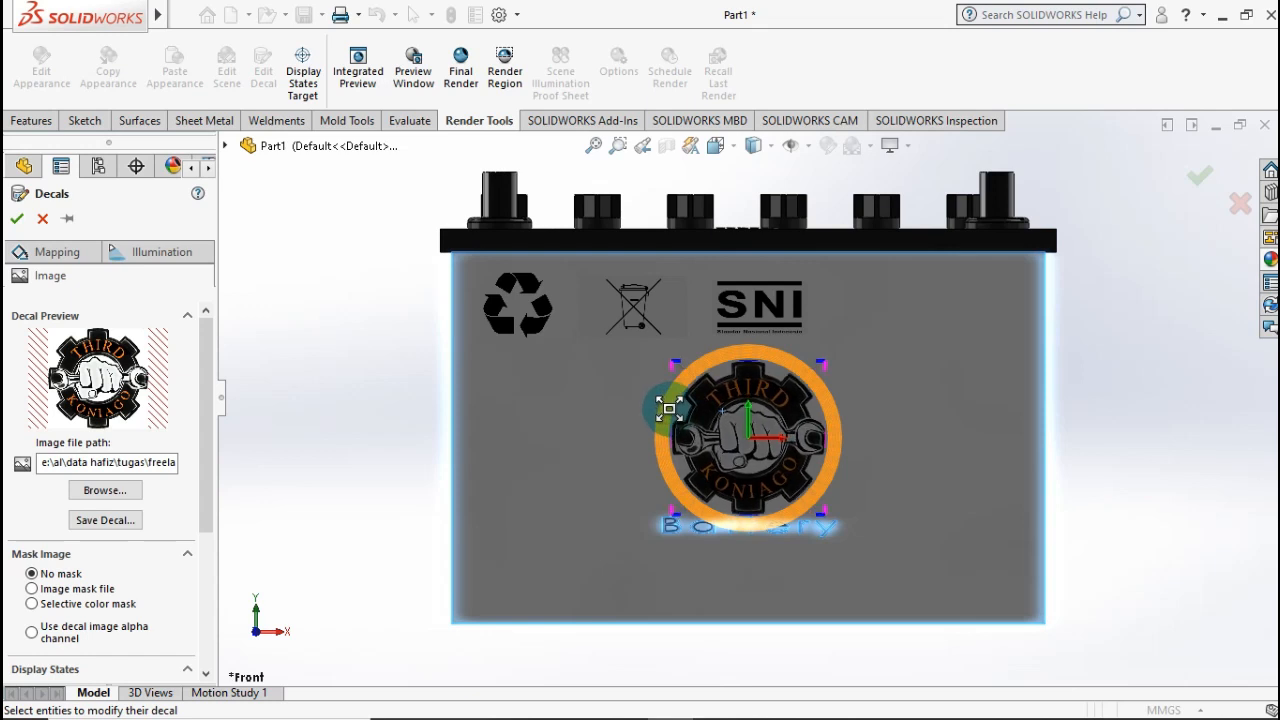
left_click(55, 248)
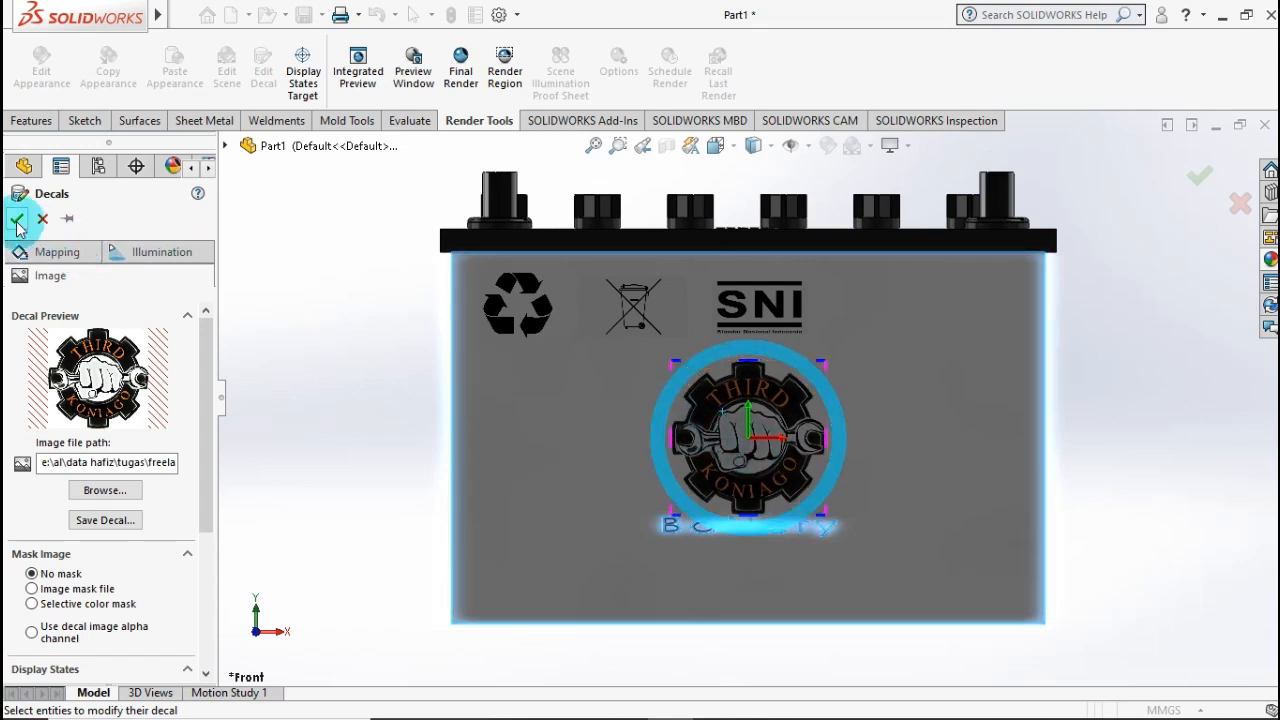
left_click(17, 221)
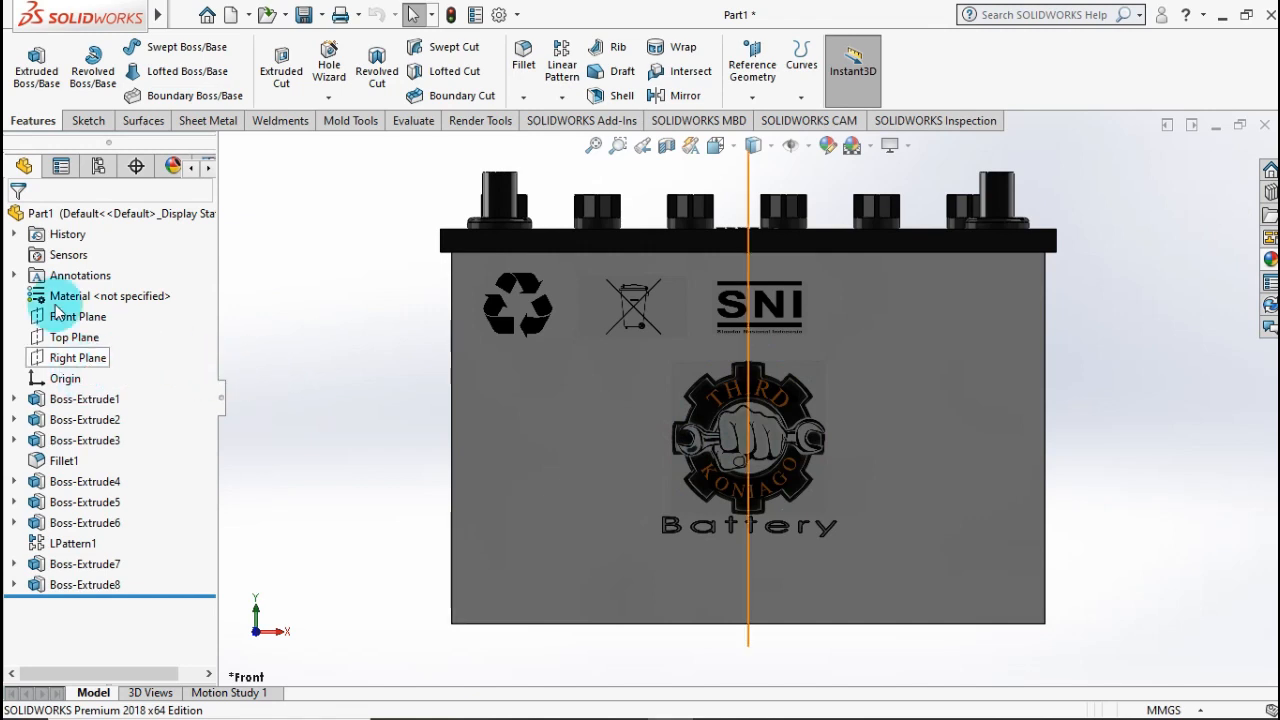
- List the decals applied to the part and highlight the crossed-out bin decal's face
left_click(172, 168)
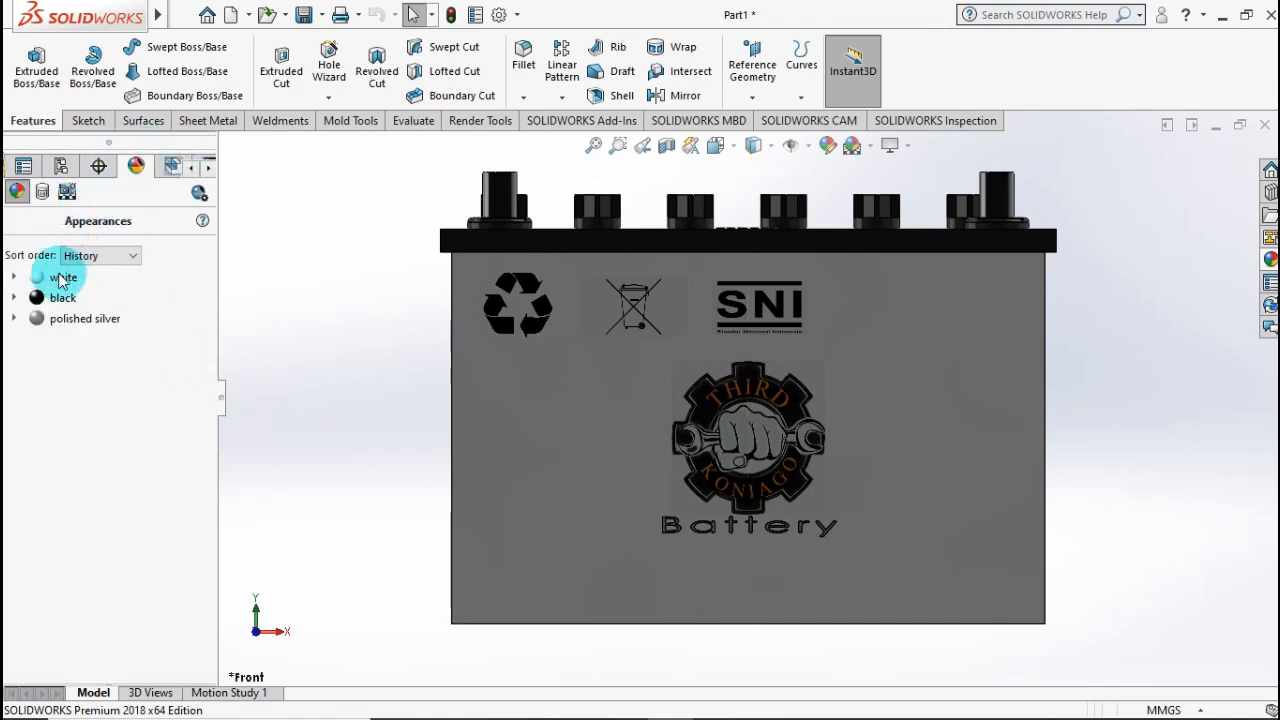
left_click(42, 192)
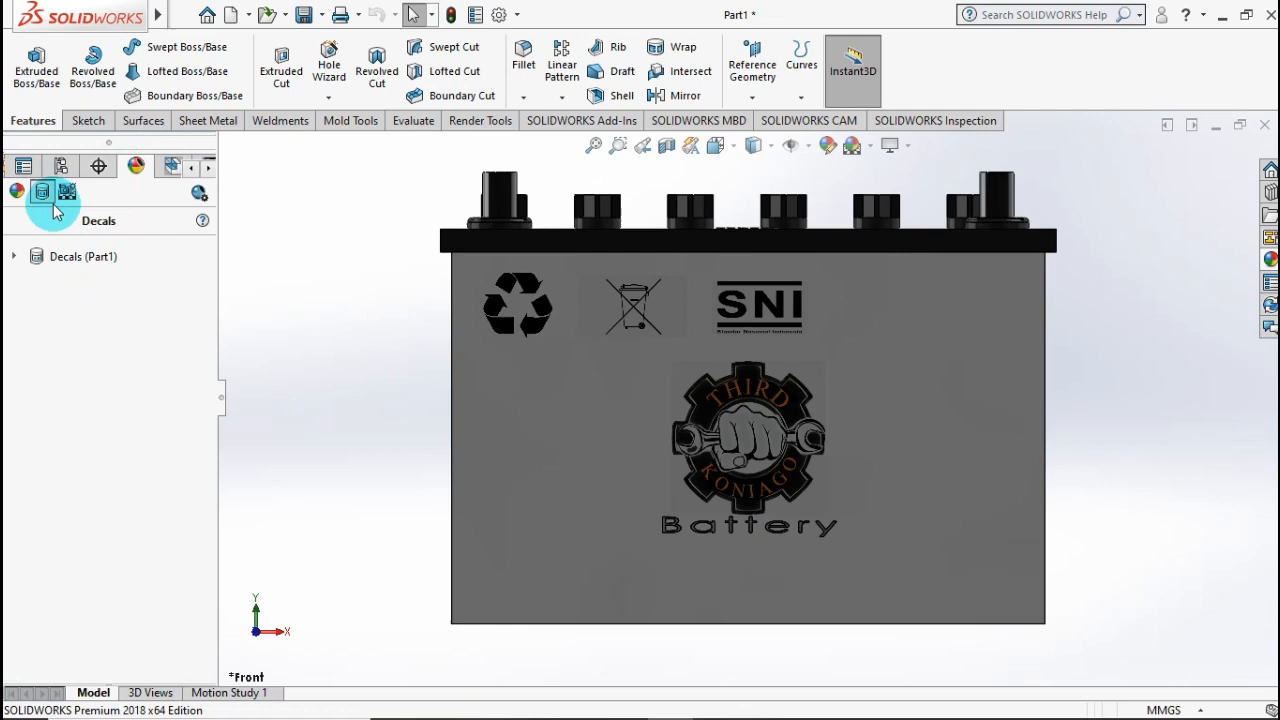
double_click(50, 258)
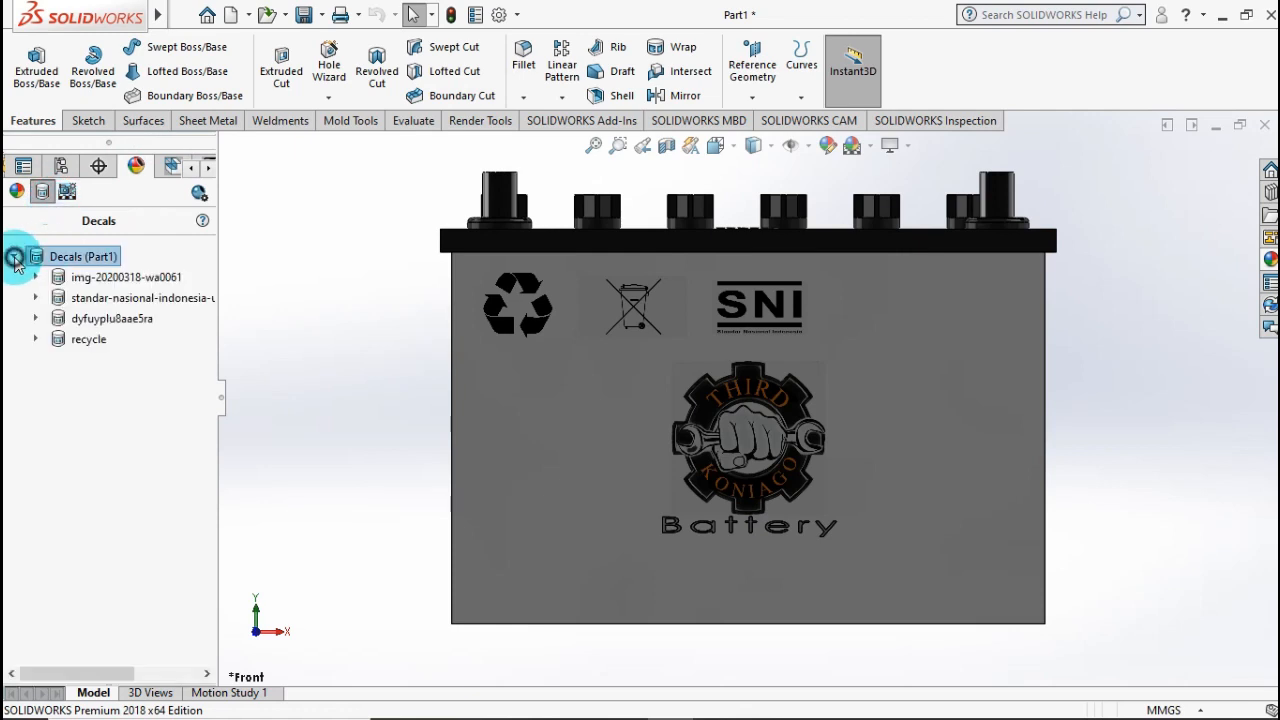
left_click(88, 320)
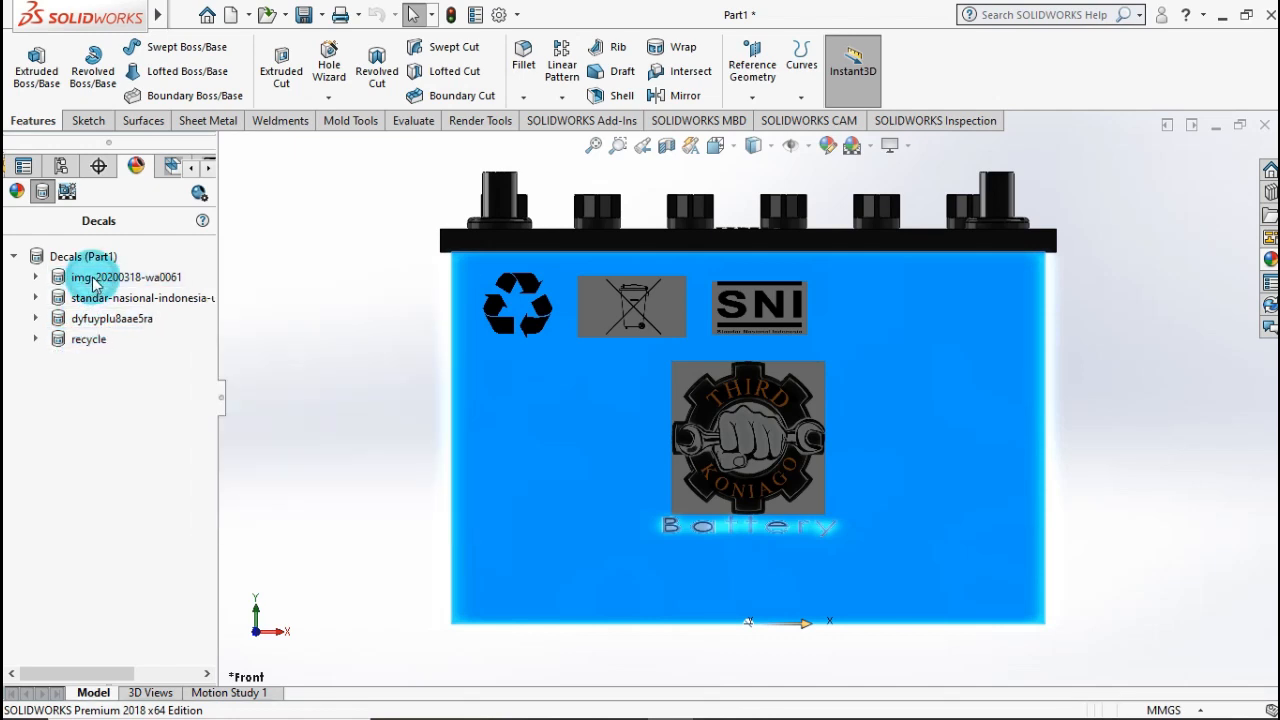
right_click(95, 283)
left_click(132, 309)
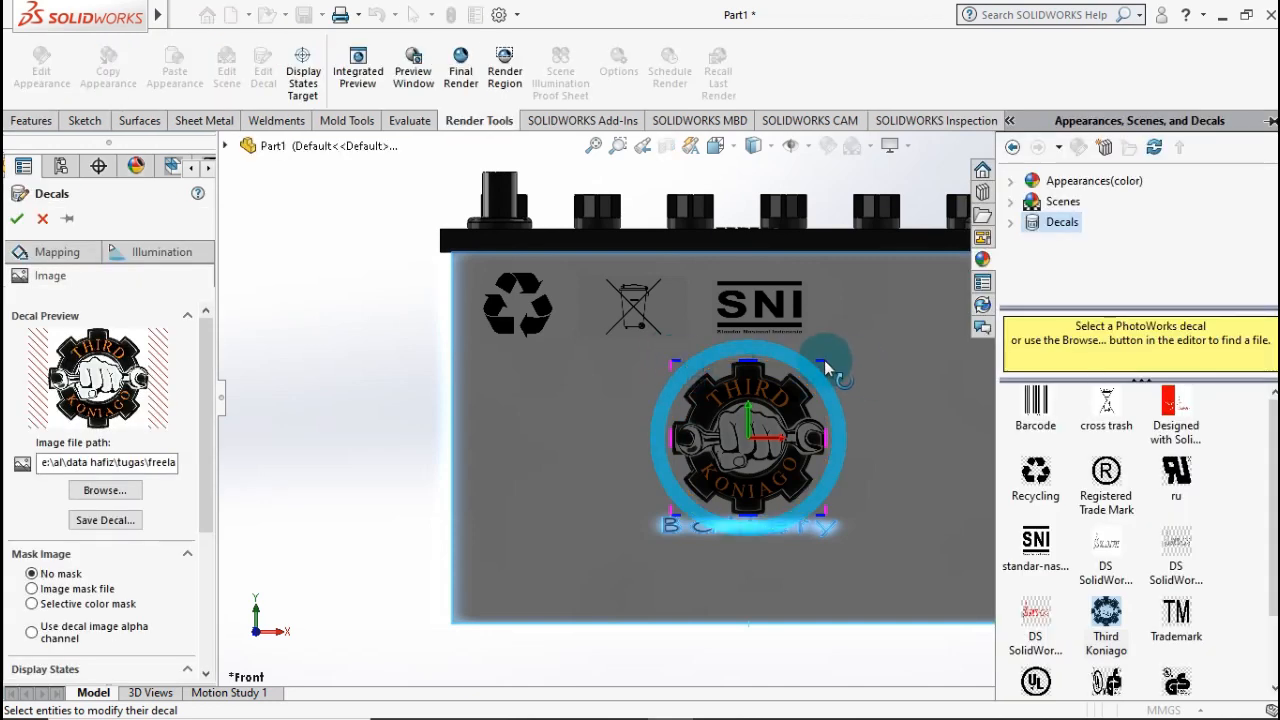
left_click(870, 348)
left_click(820, 390)
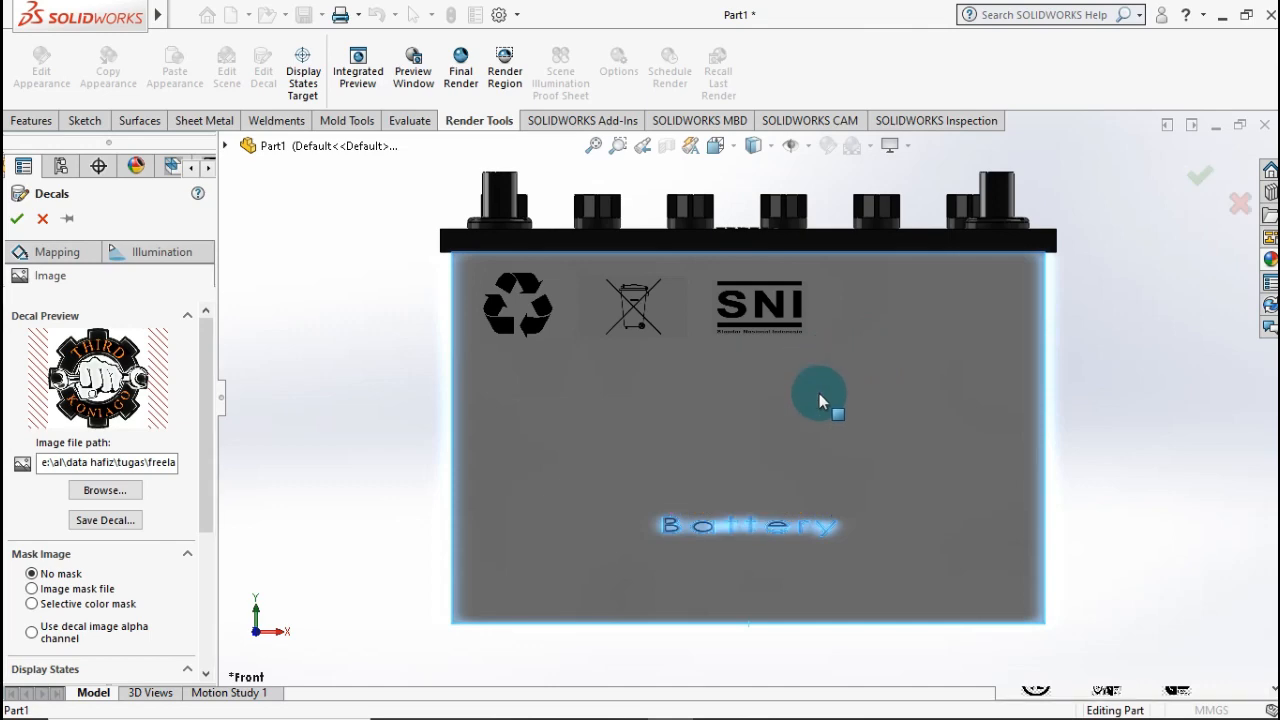
left_click(42, 220)
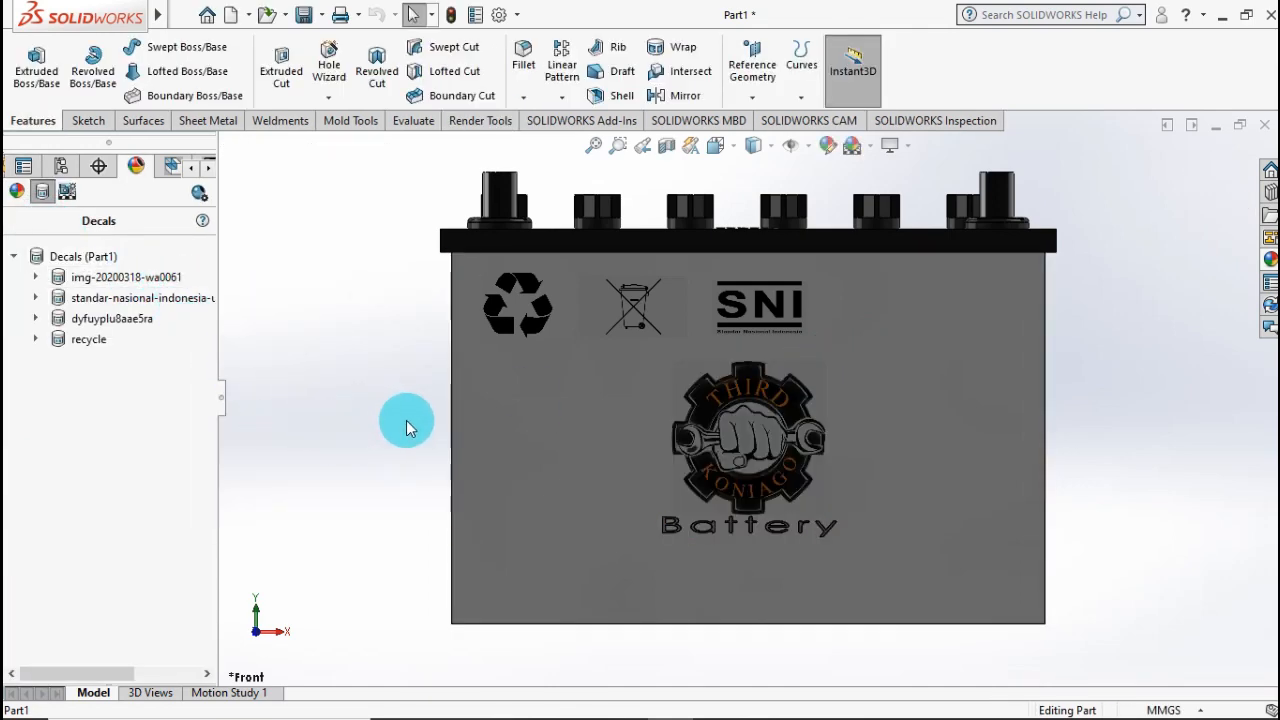
right_click(98, 277)
left_click(140, 311)
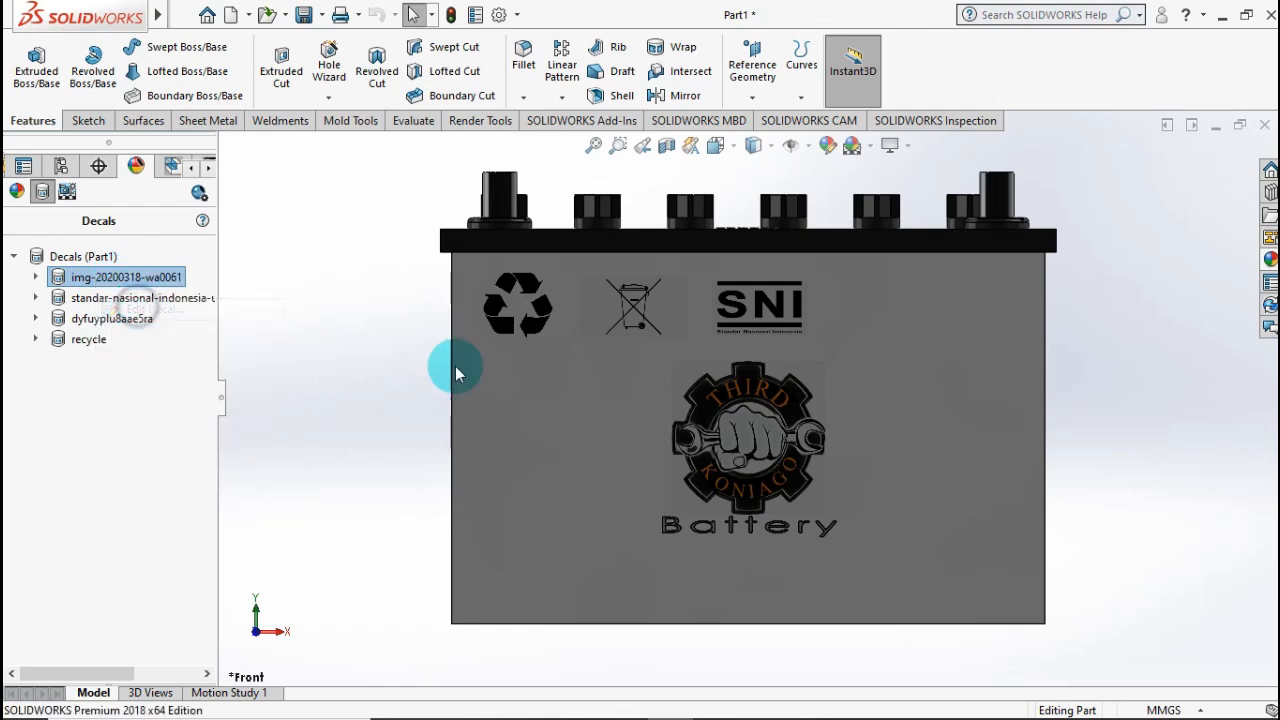
left_click(688, 395)
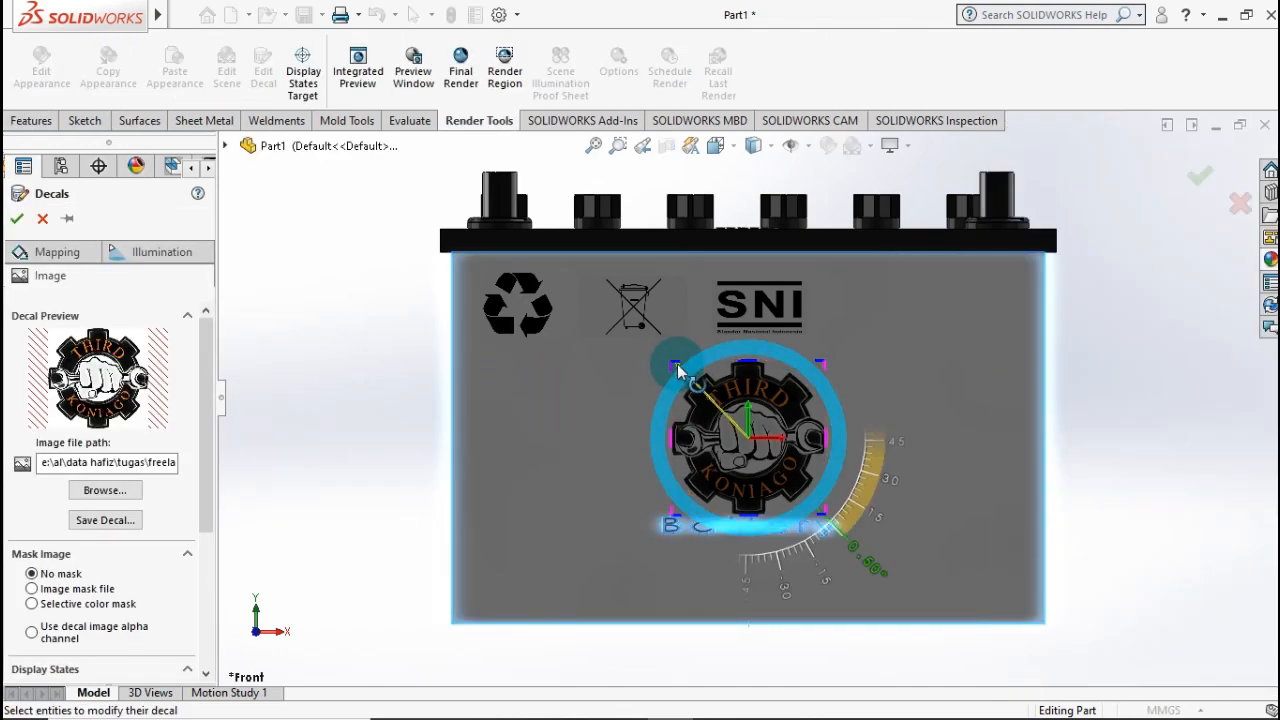
left_click_drag(680, 370, 682, 370)
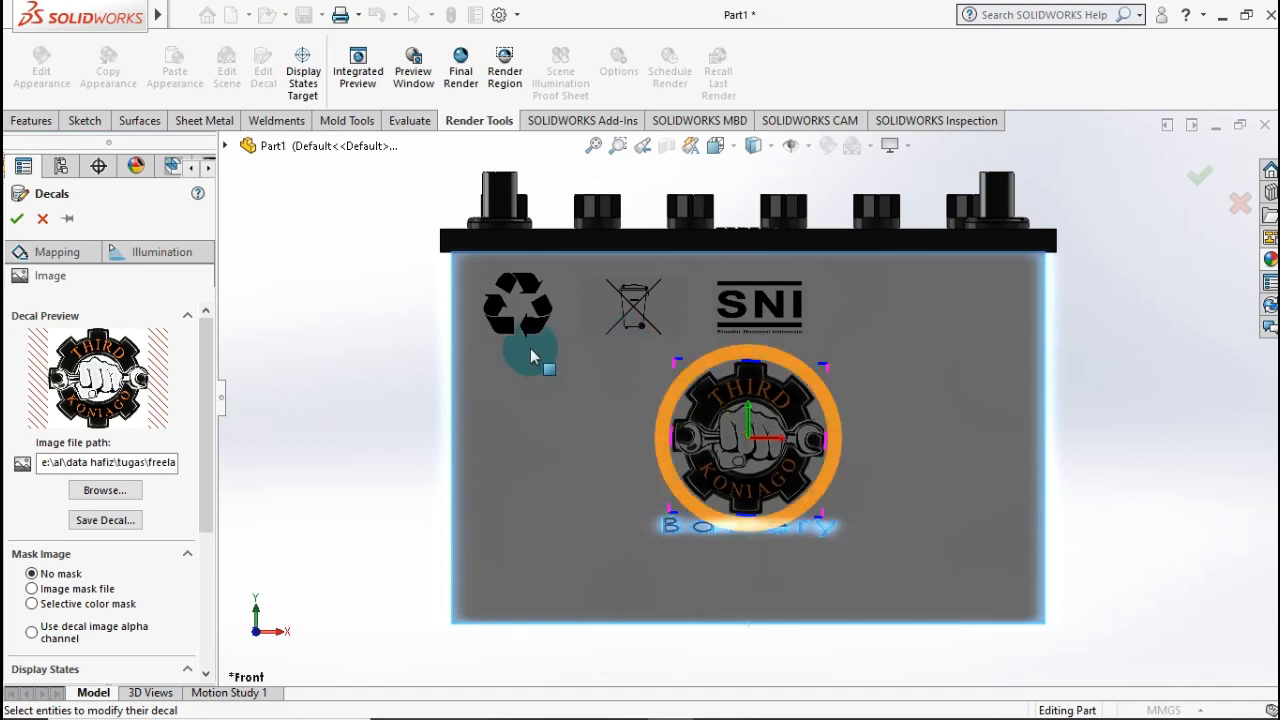
left_click(42, 220)
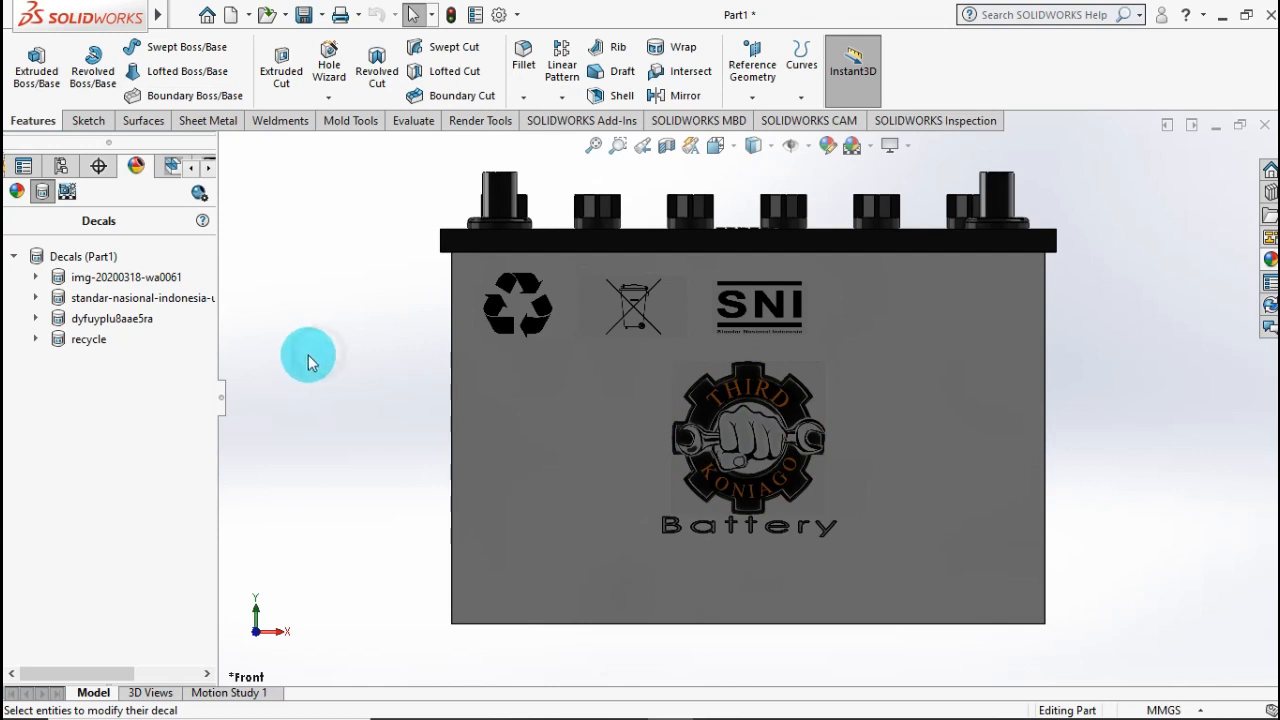
- Edit the Third Koniago decal and move it slightly upward, clear of the Battery text on the front face
right_click(92, 278)
left_click(150, 313)
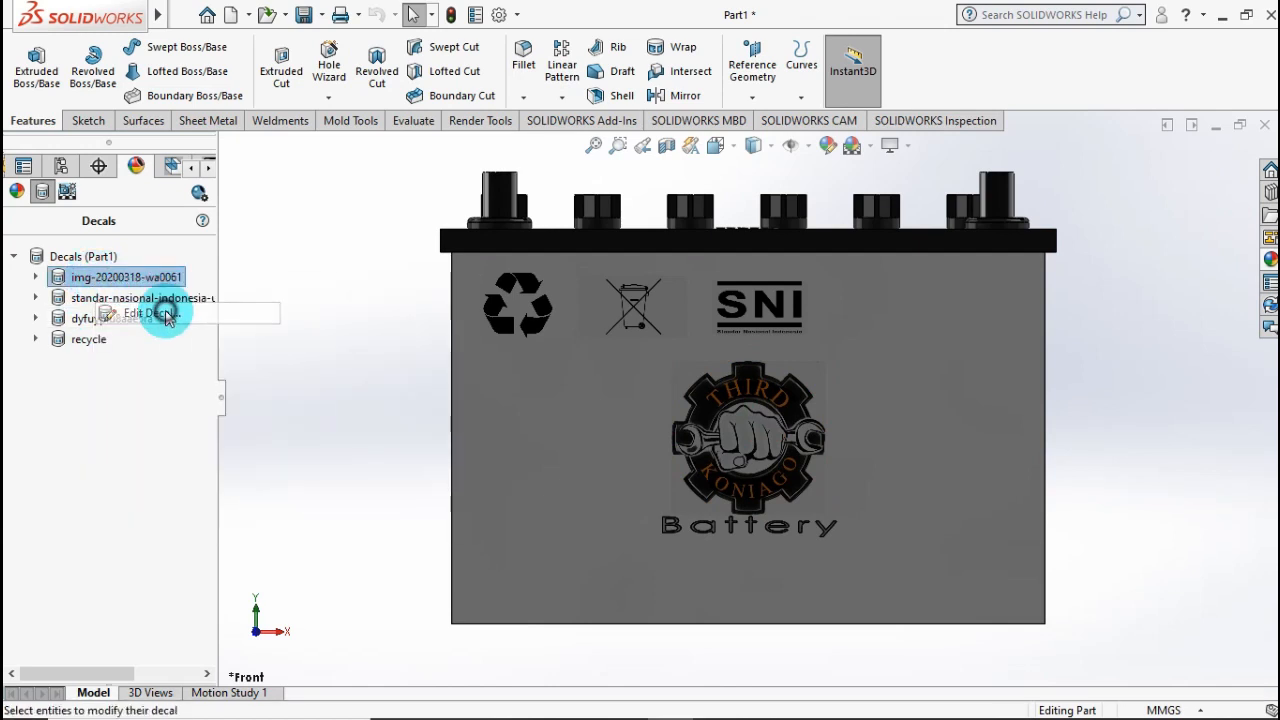
left_click(697, 450)
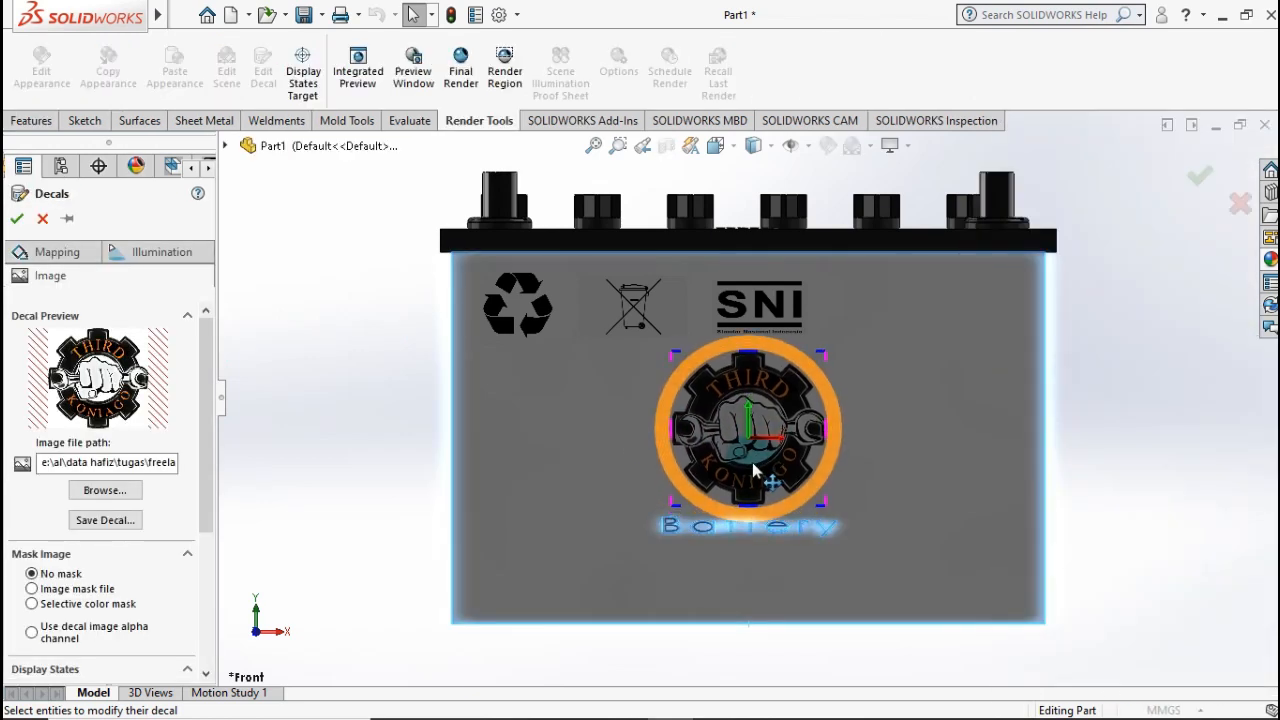
left_click(127, 293)
left_click(17, 218)
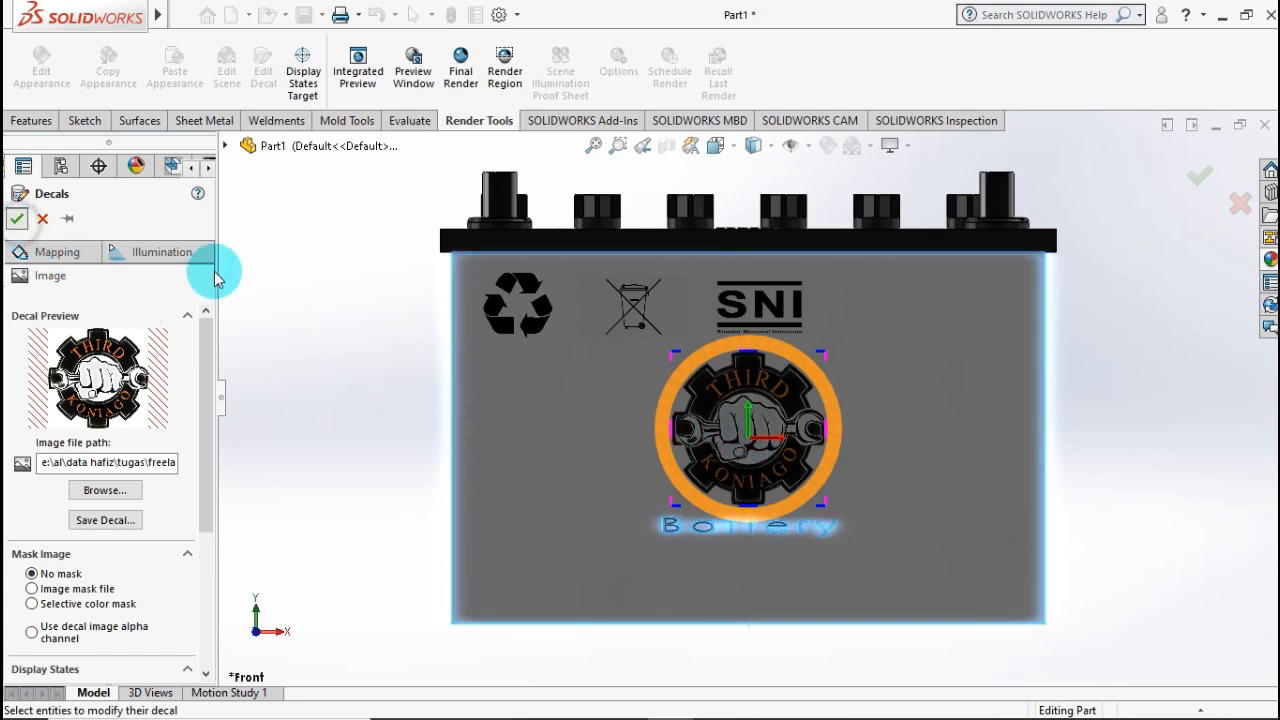
left_click(280, 291)
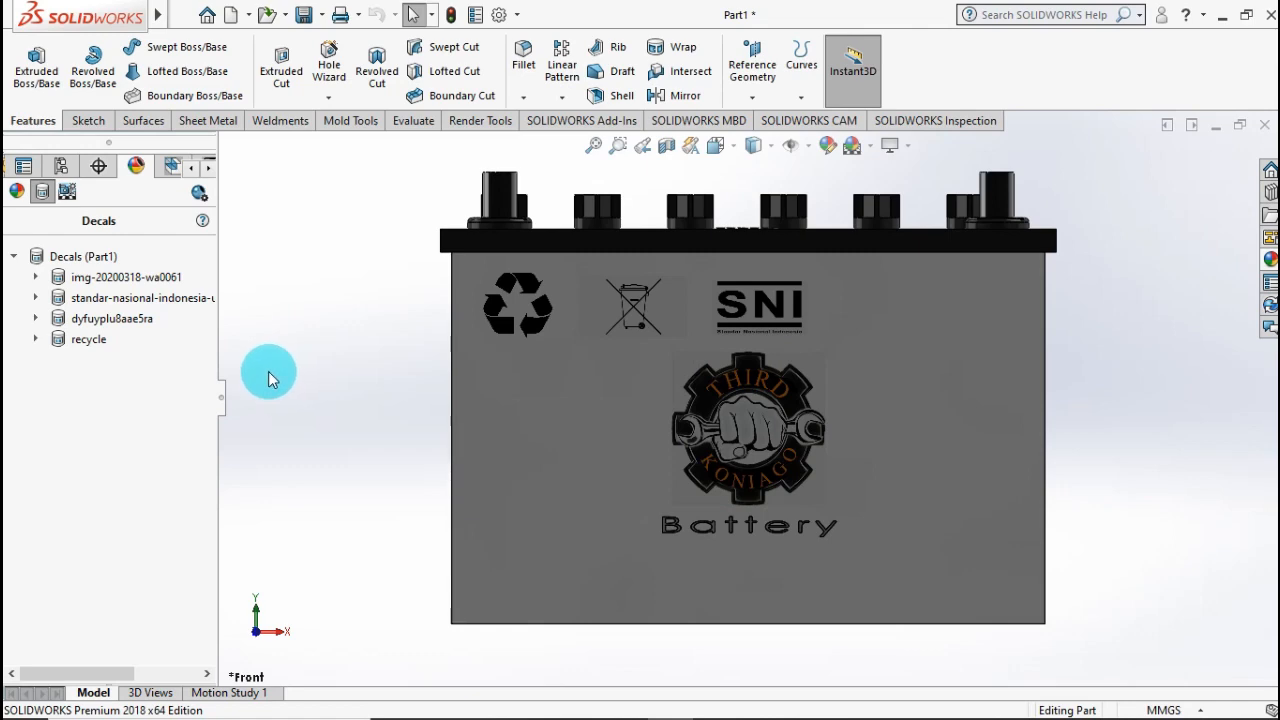
- Apply the metallic gold car paint appearance to the raised Battery text on the front face
key("ctrl+7")
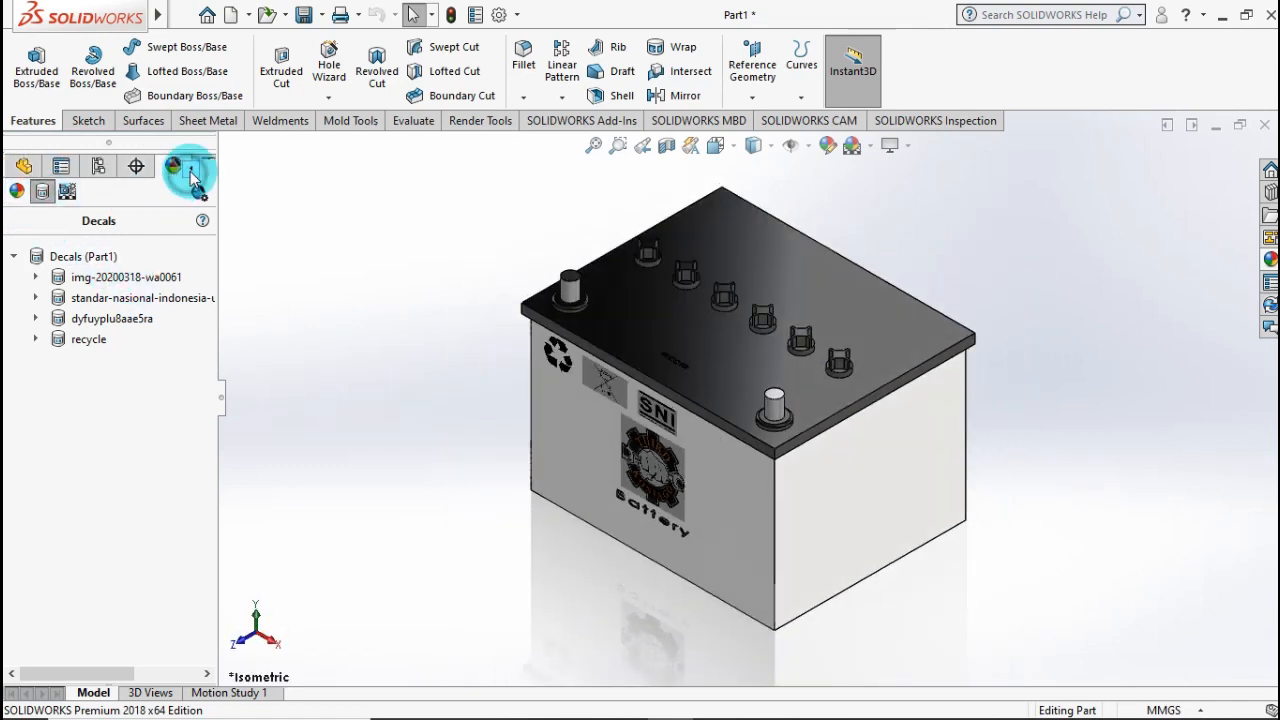
left_click(24, 165)
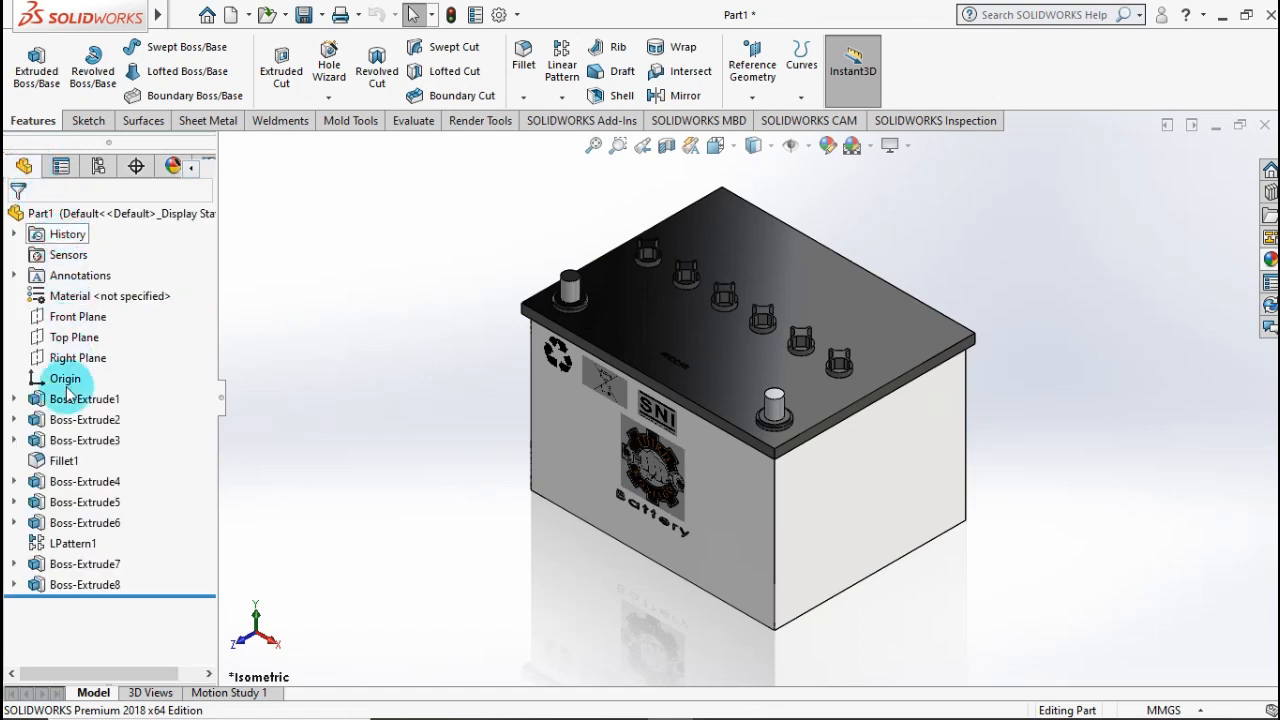
left_click(72, 586)
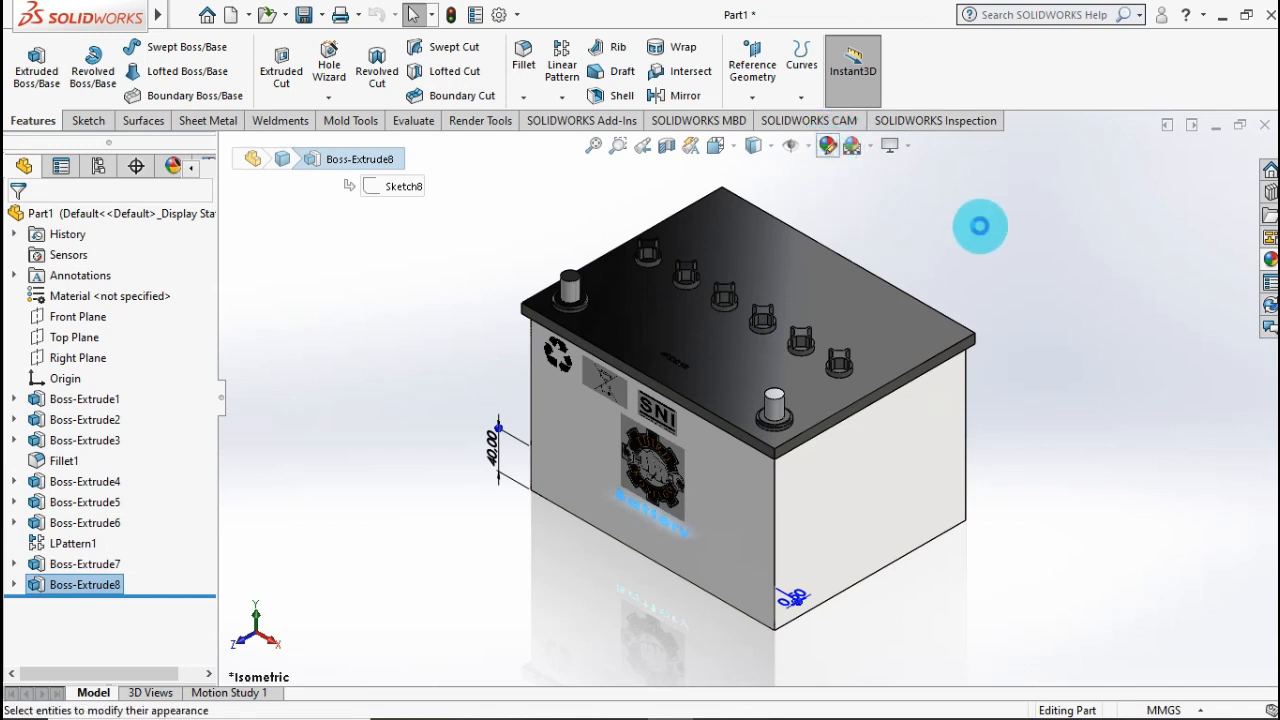
left_click(983, 232)
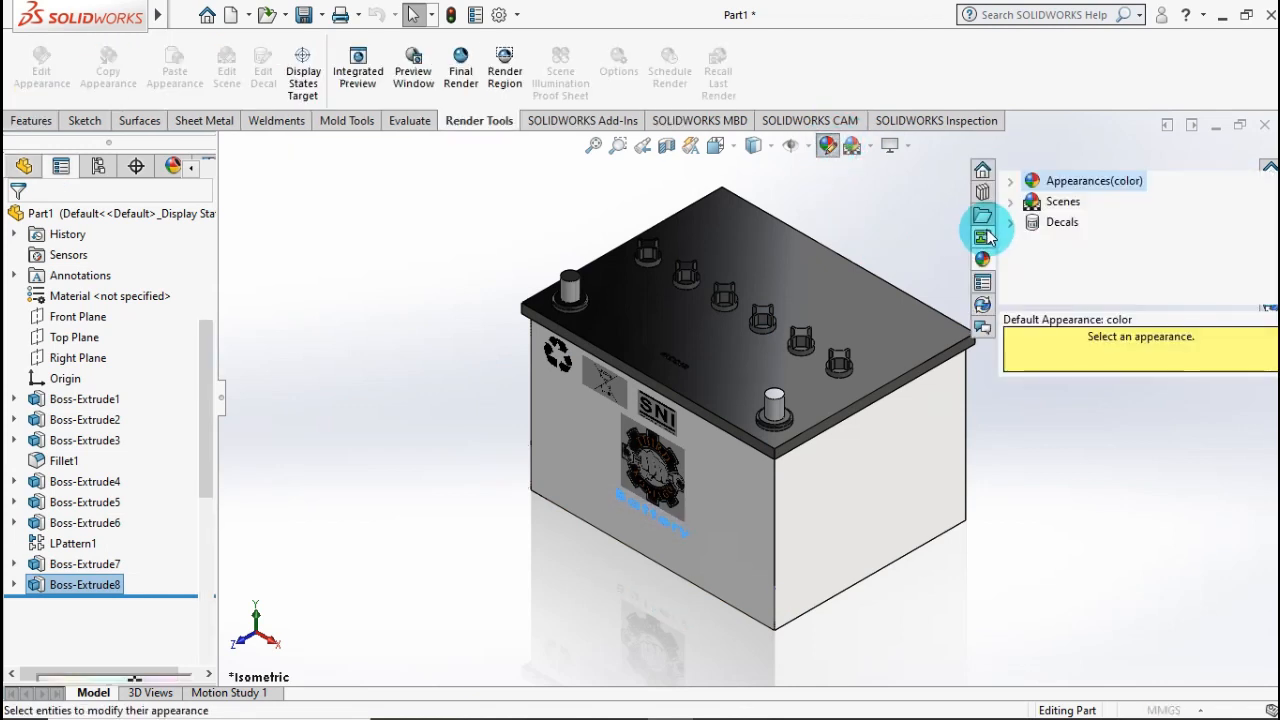
left_click(1012, 183)
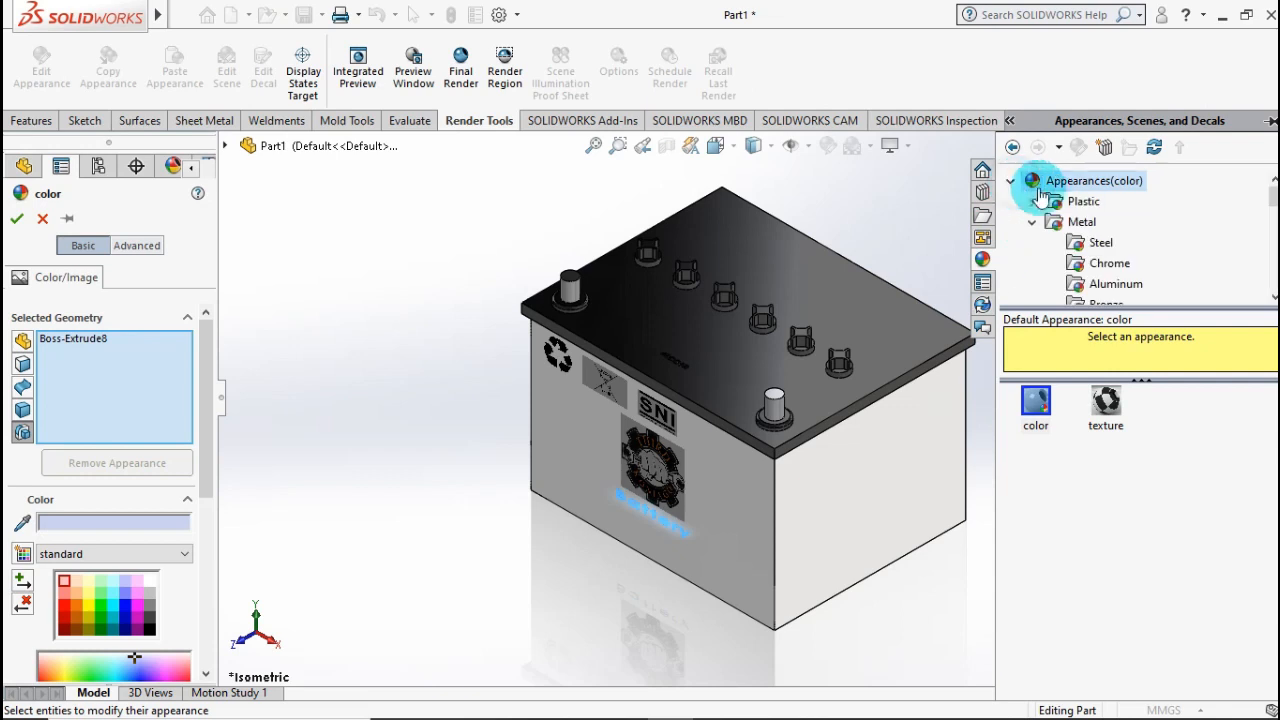
left_click(1033, 224)
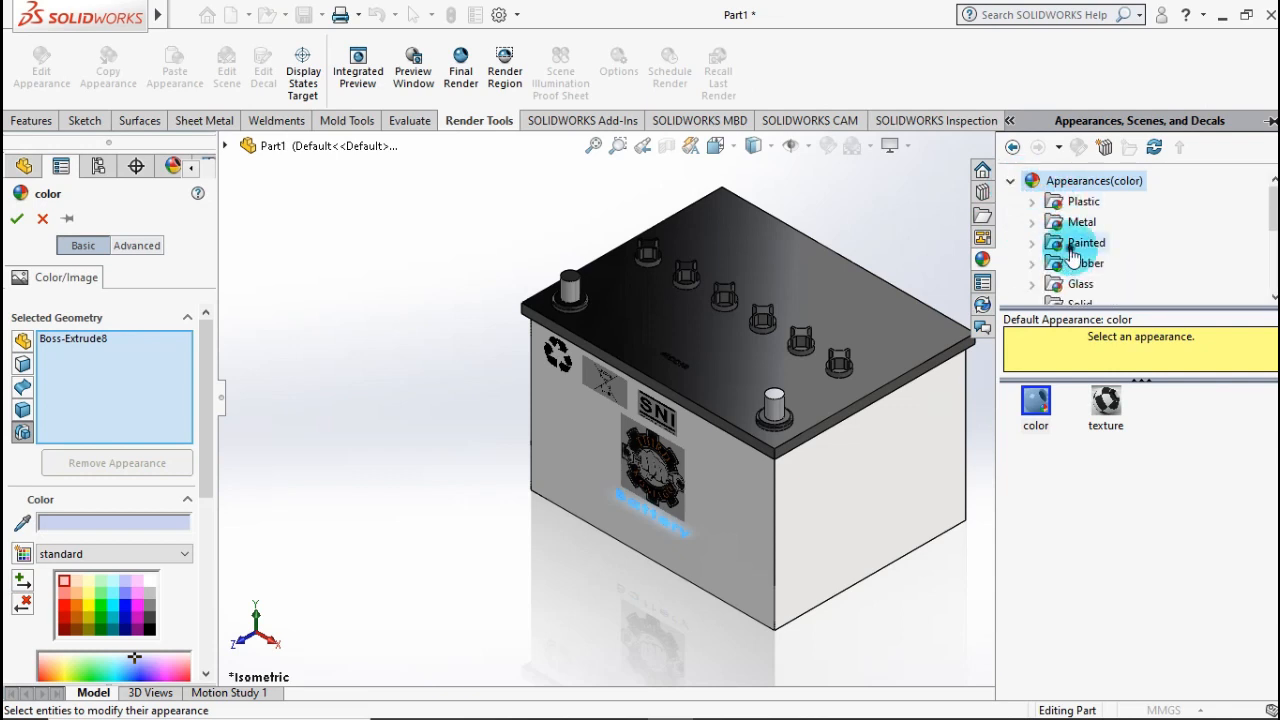
left_click(1072, 250)
left_click(1035, 244)
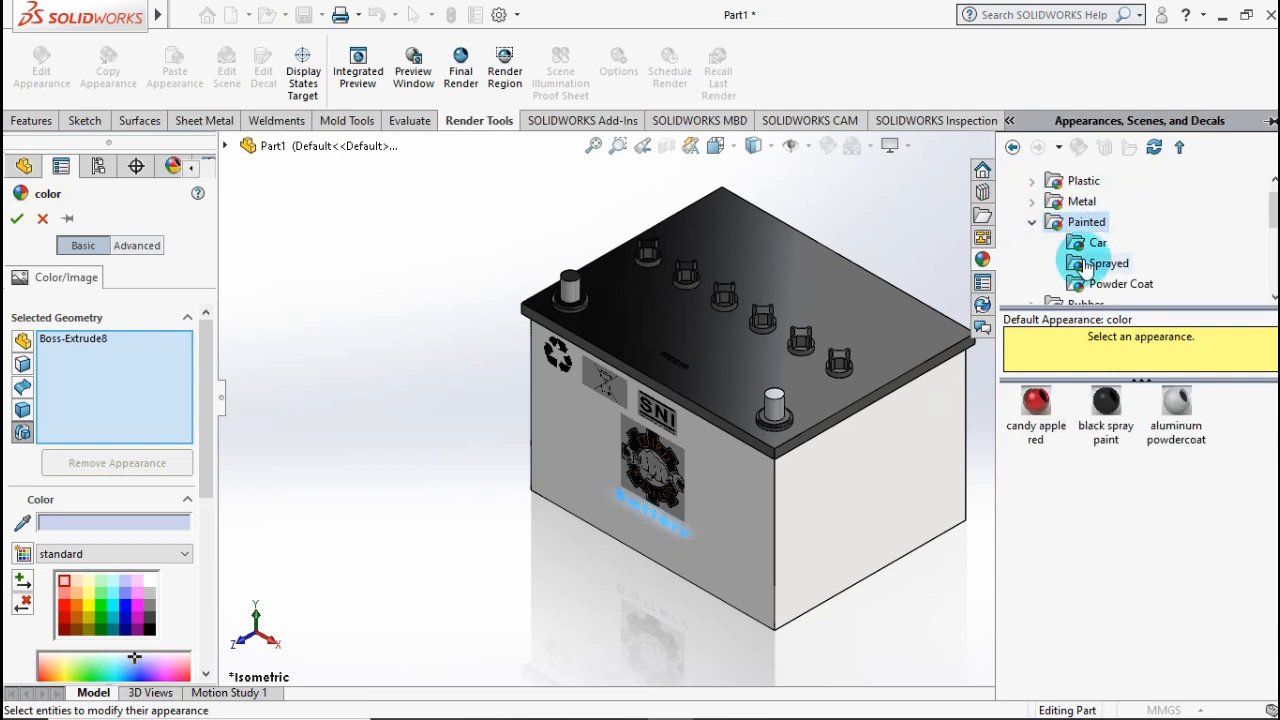
left_click(1092, 244)
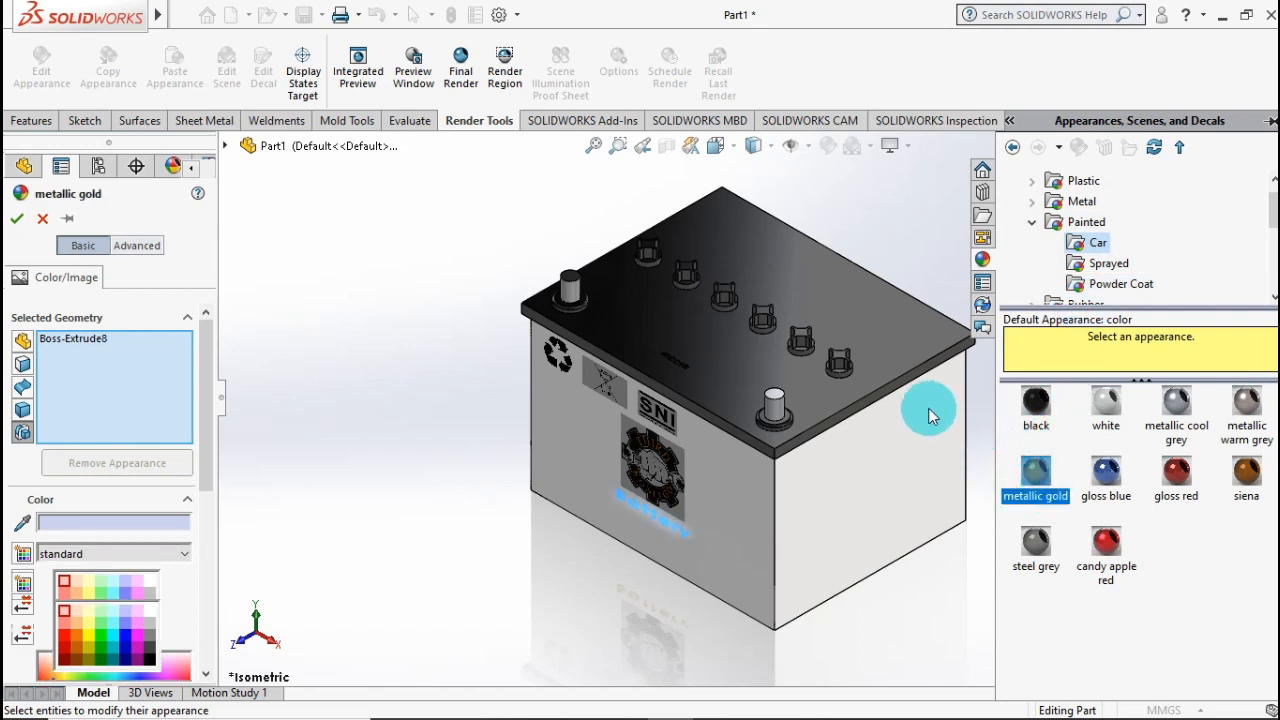
left_click(20, 220)
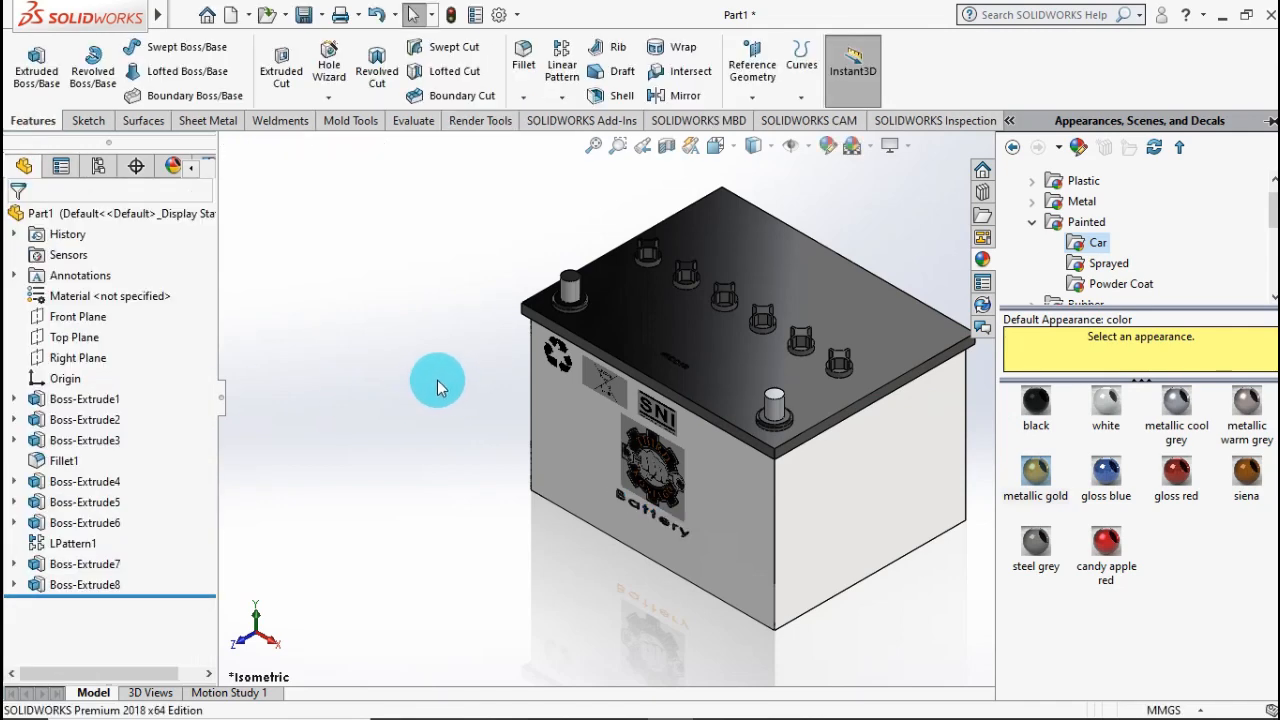
- Examine the Battery text, the front decals and the whole battery up close and from several angles
scroll(671, 571, "down", 6)
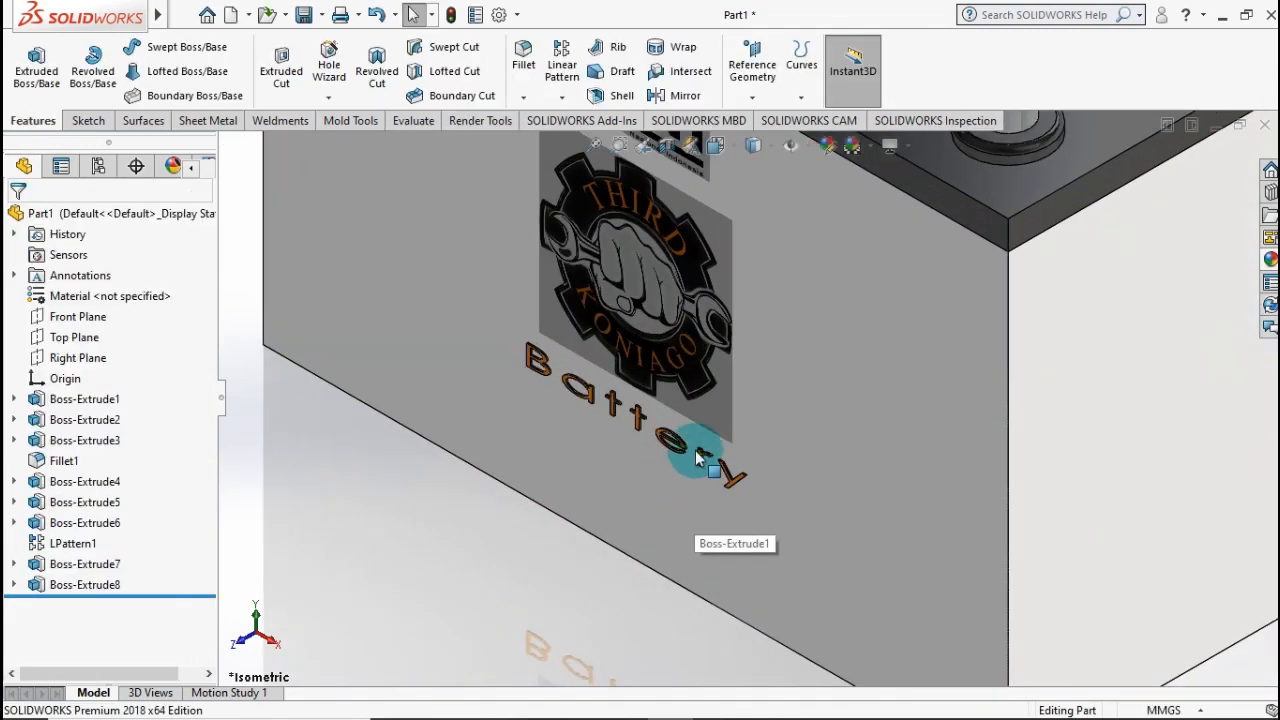
scroll(697, 457, "down", 2)
middle_click_drag(762, 377, 716, 344)
scroll(755, 275, "down", 8)
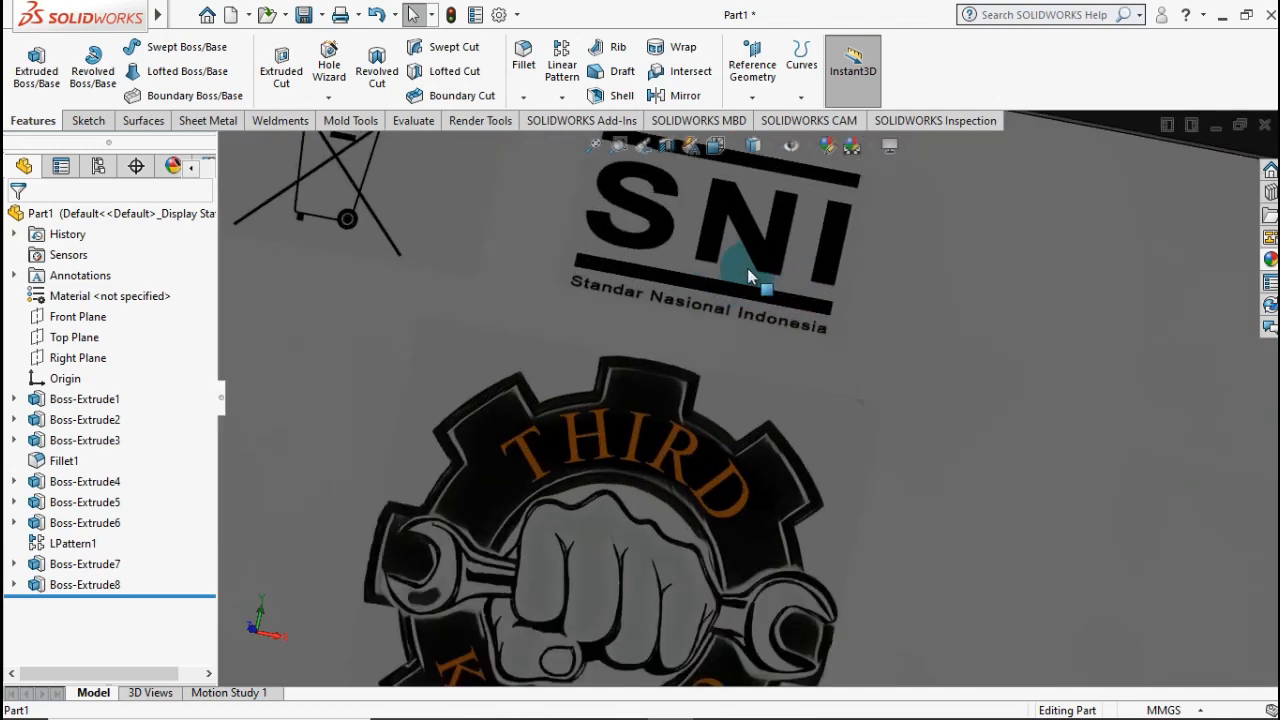
middle_click_drag(753, 320, 703, 466)
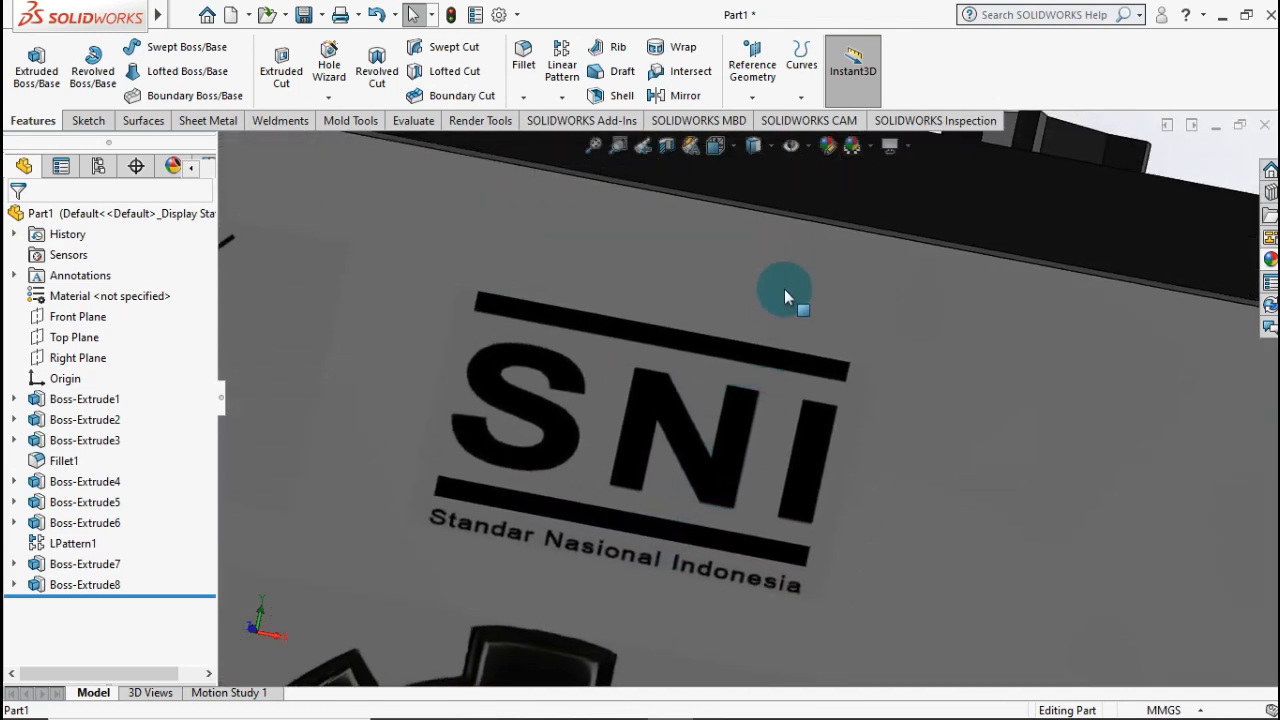
middle_click_drag(777, 289, 748, 390)
scroll(789, 366, "up", 6)
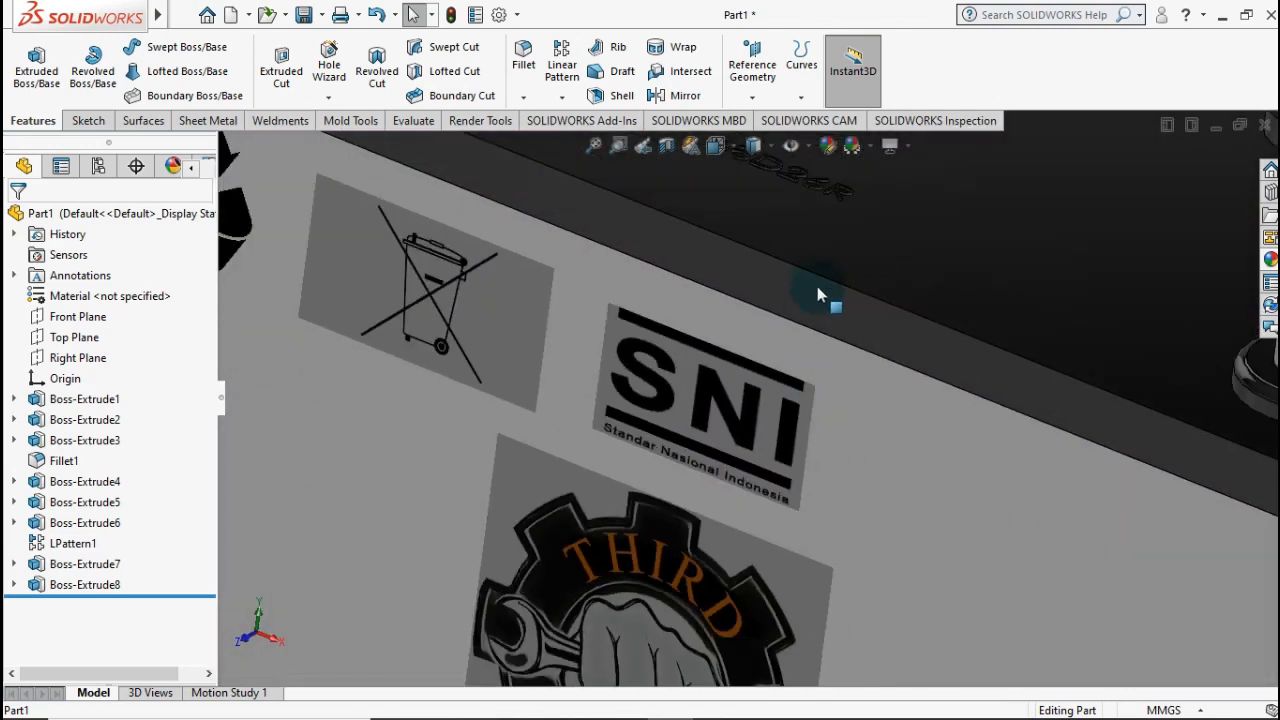
middle_click_drag(817, 286, 780, 460)
scroll(780, 452, "up", 5)
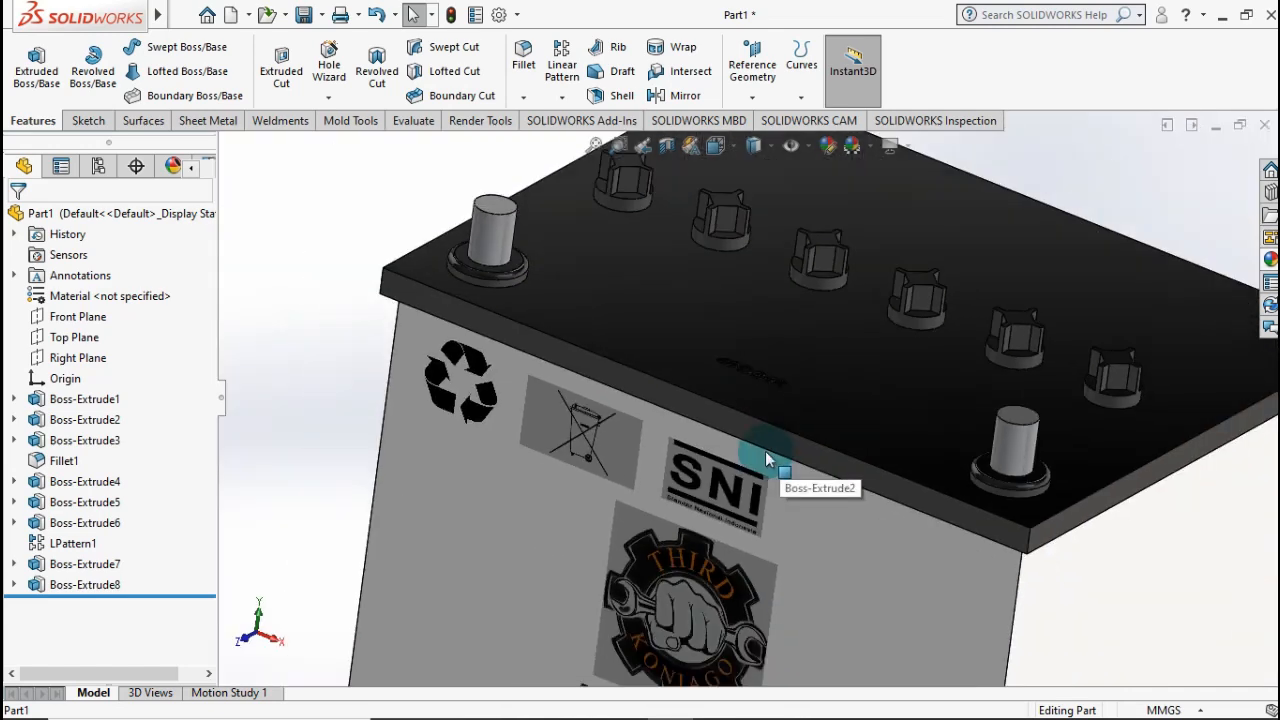
scroll(740, 451, "down", 2)
key("ctrl+7")
middle_click_drag(703, 392, 1180, 597)
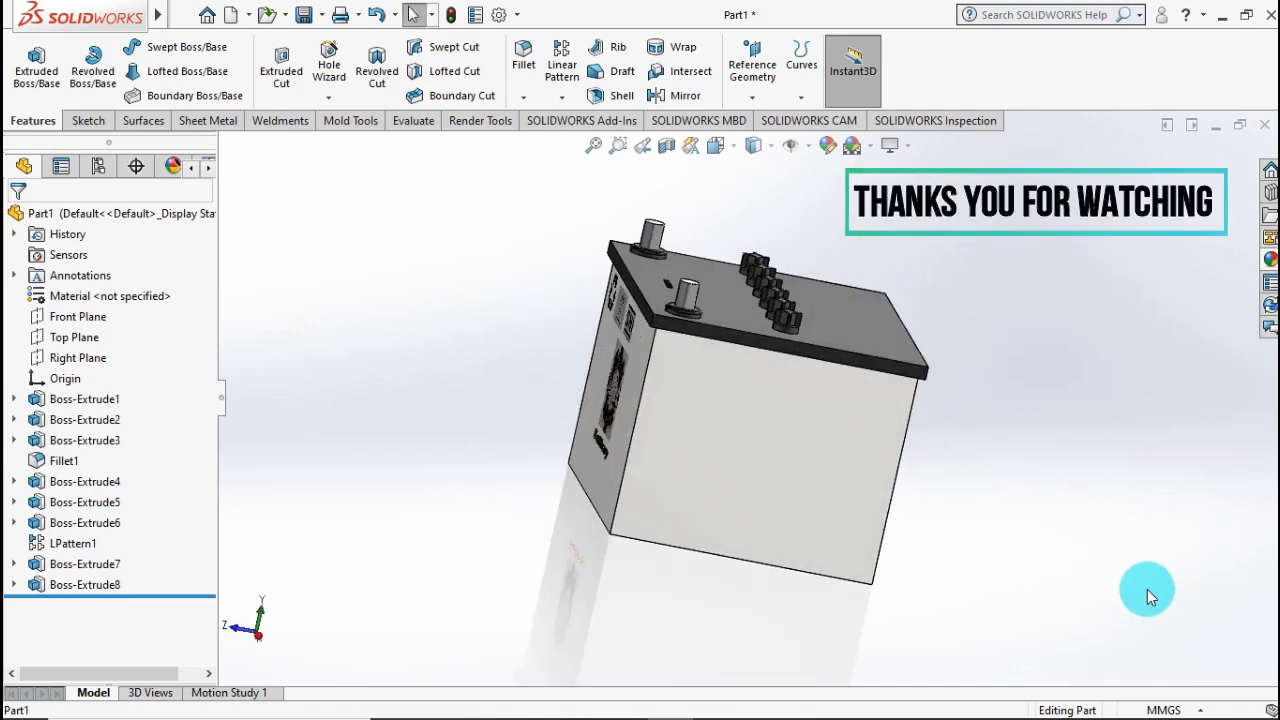